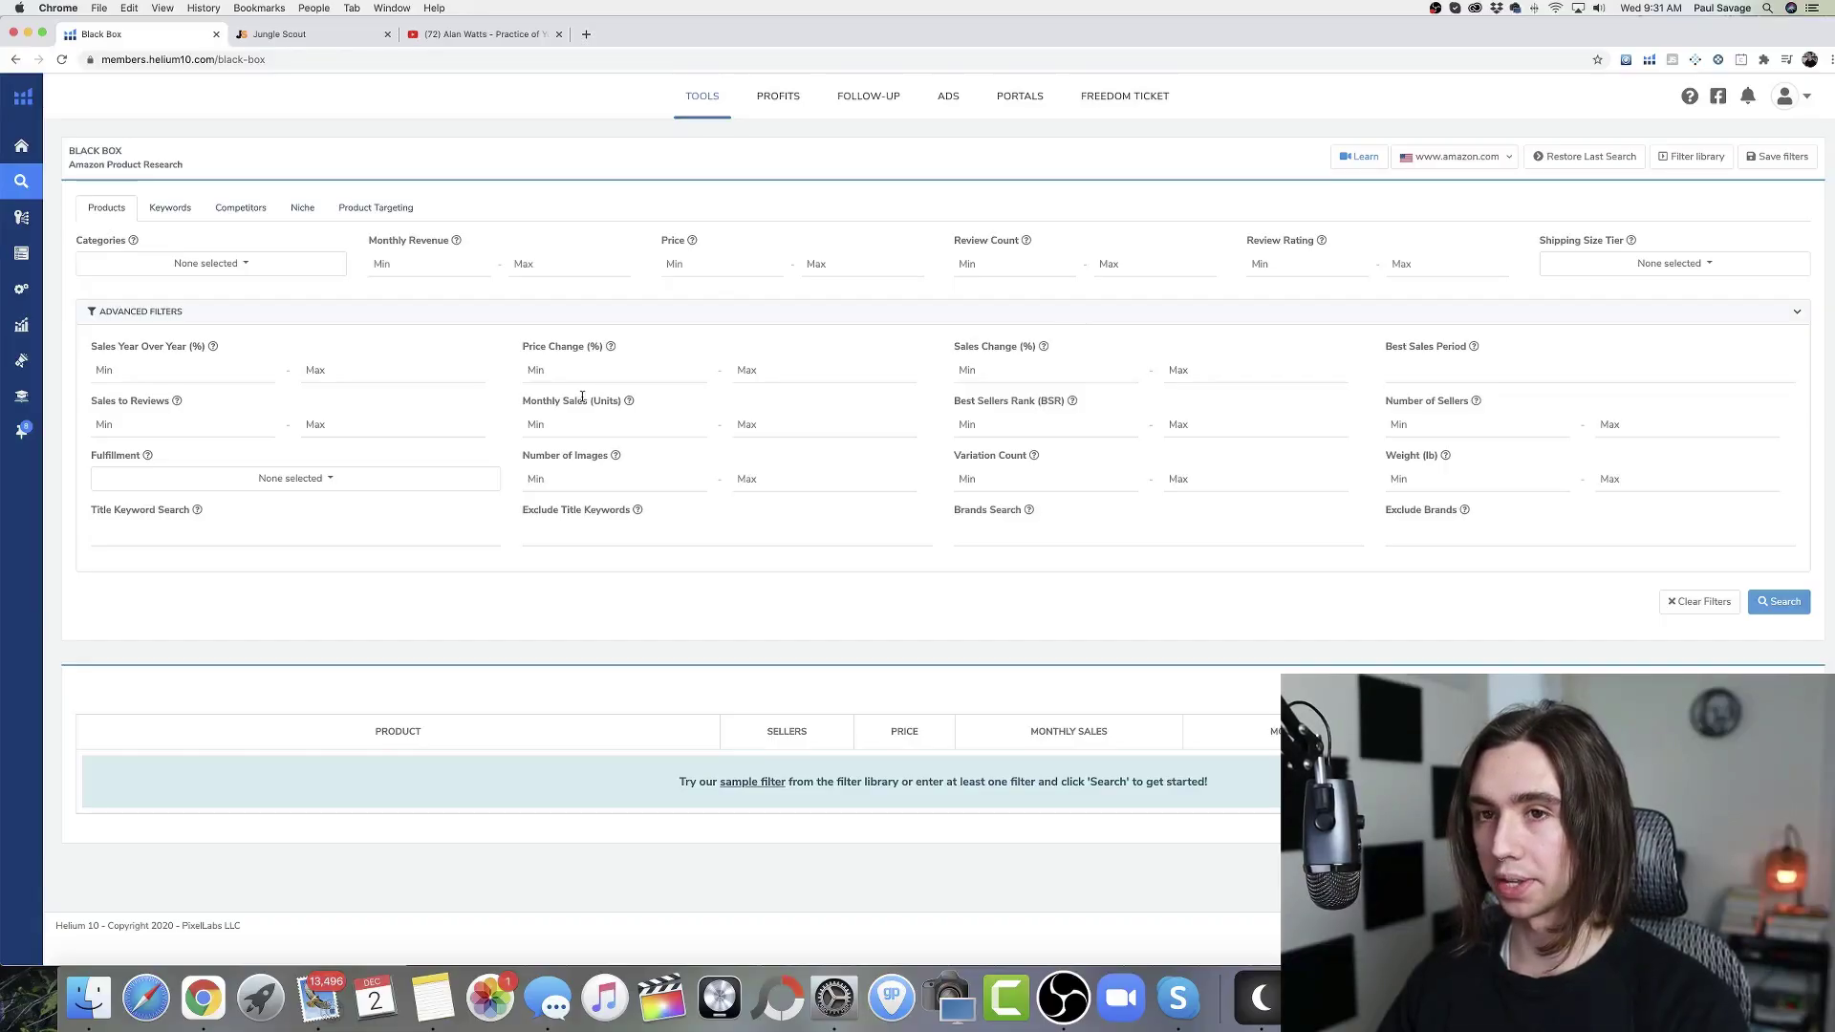
Step: Switch Black Box to keyword research and set search volume 1000–8000
{"action": "left_click", "coordinate": [166, 214]}
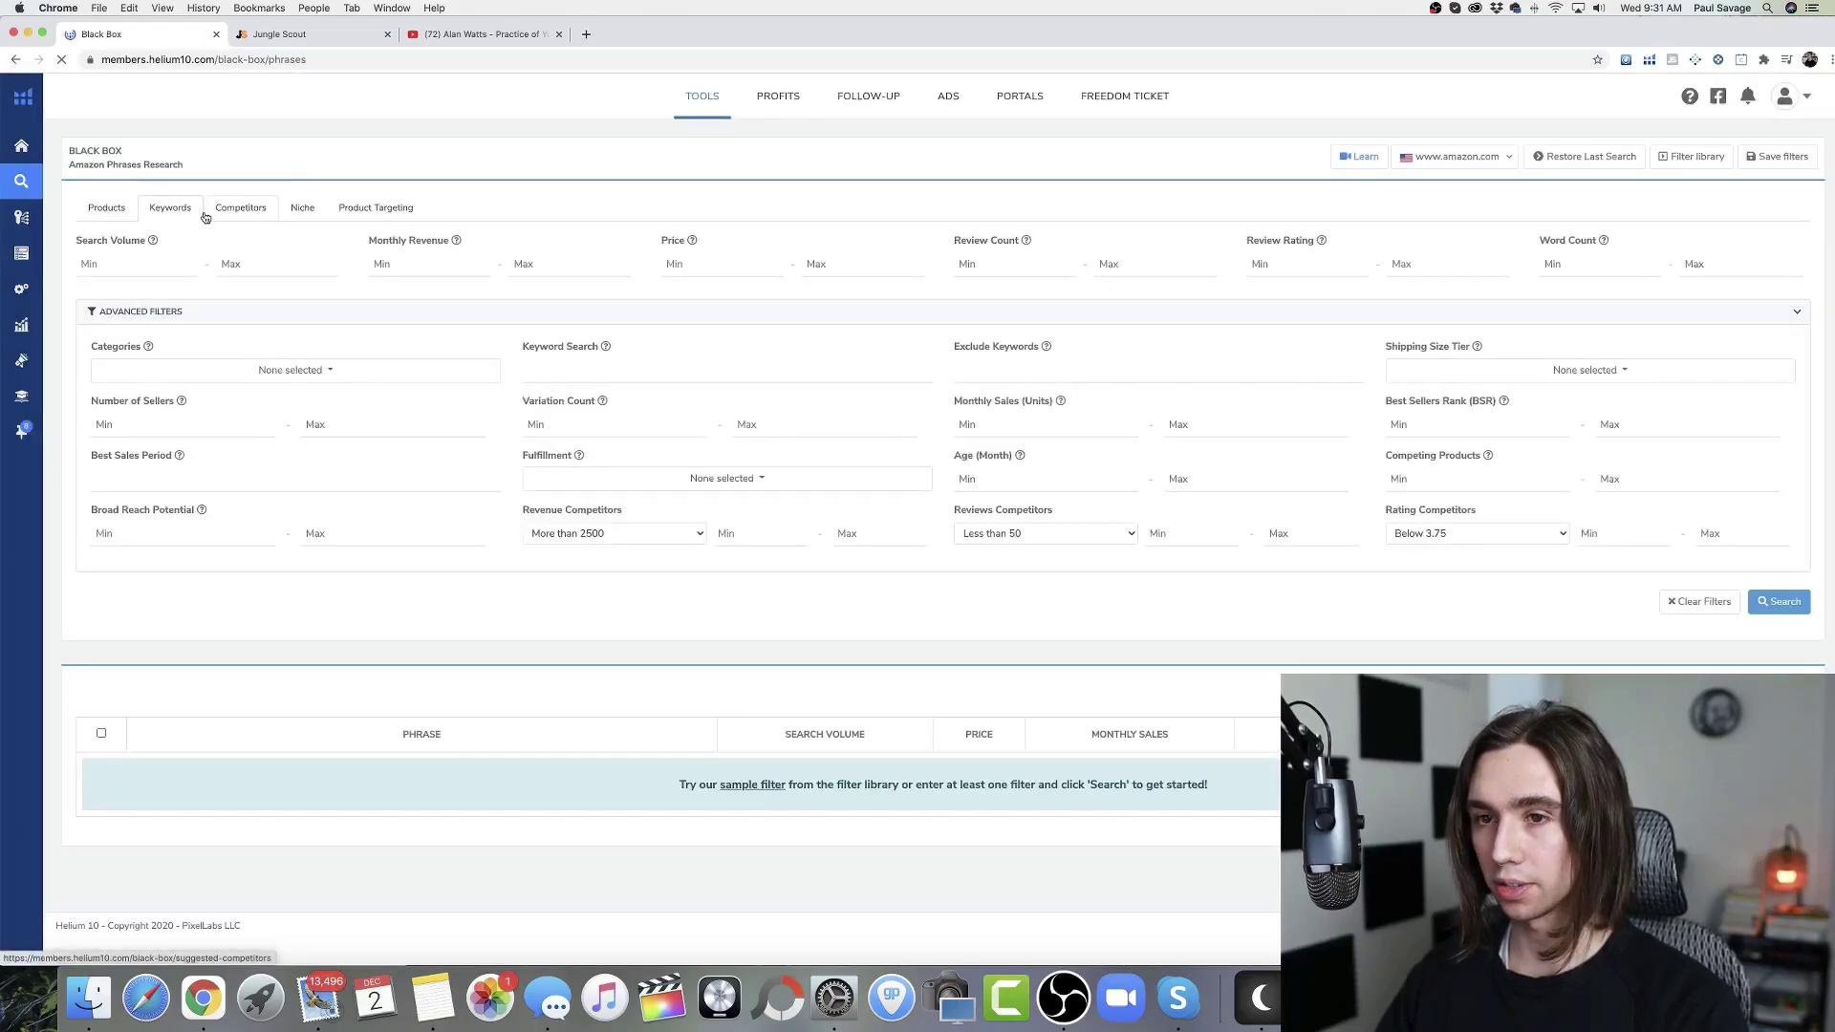
{"action": "left_click", "coordinate": [177, 268]}
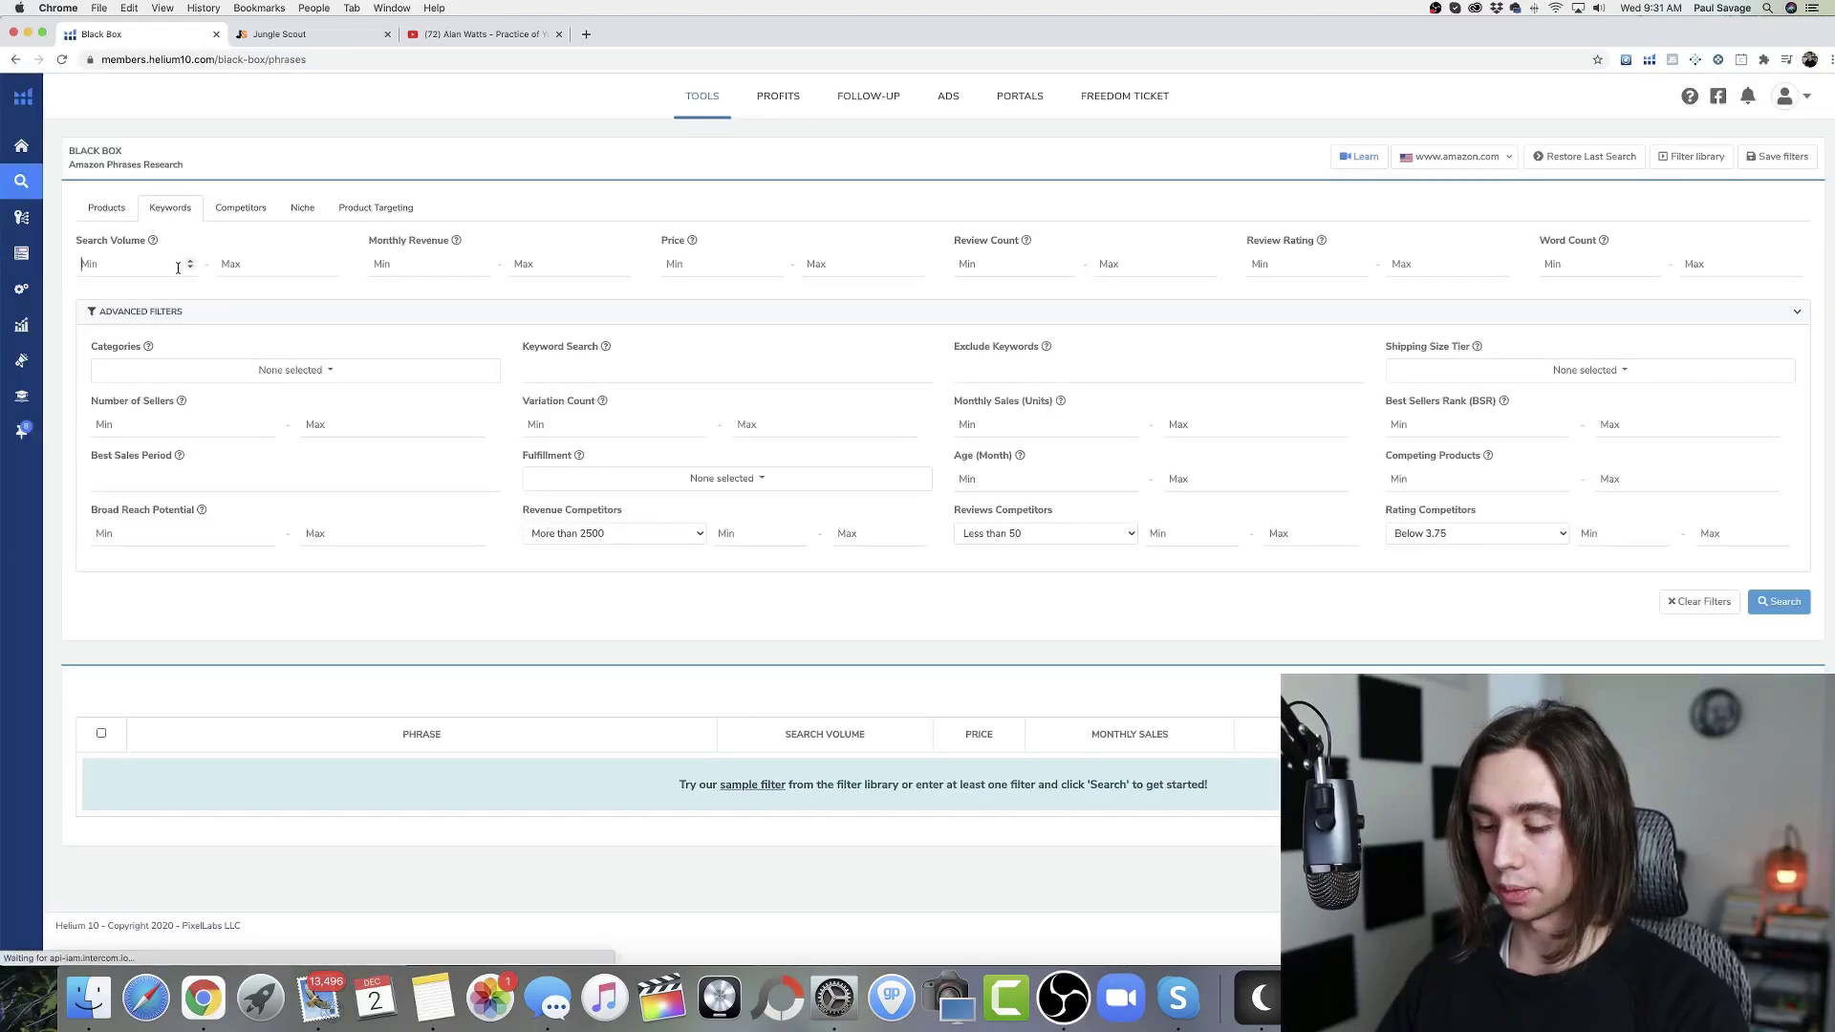
{"action": "type", "text": "1000"}
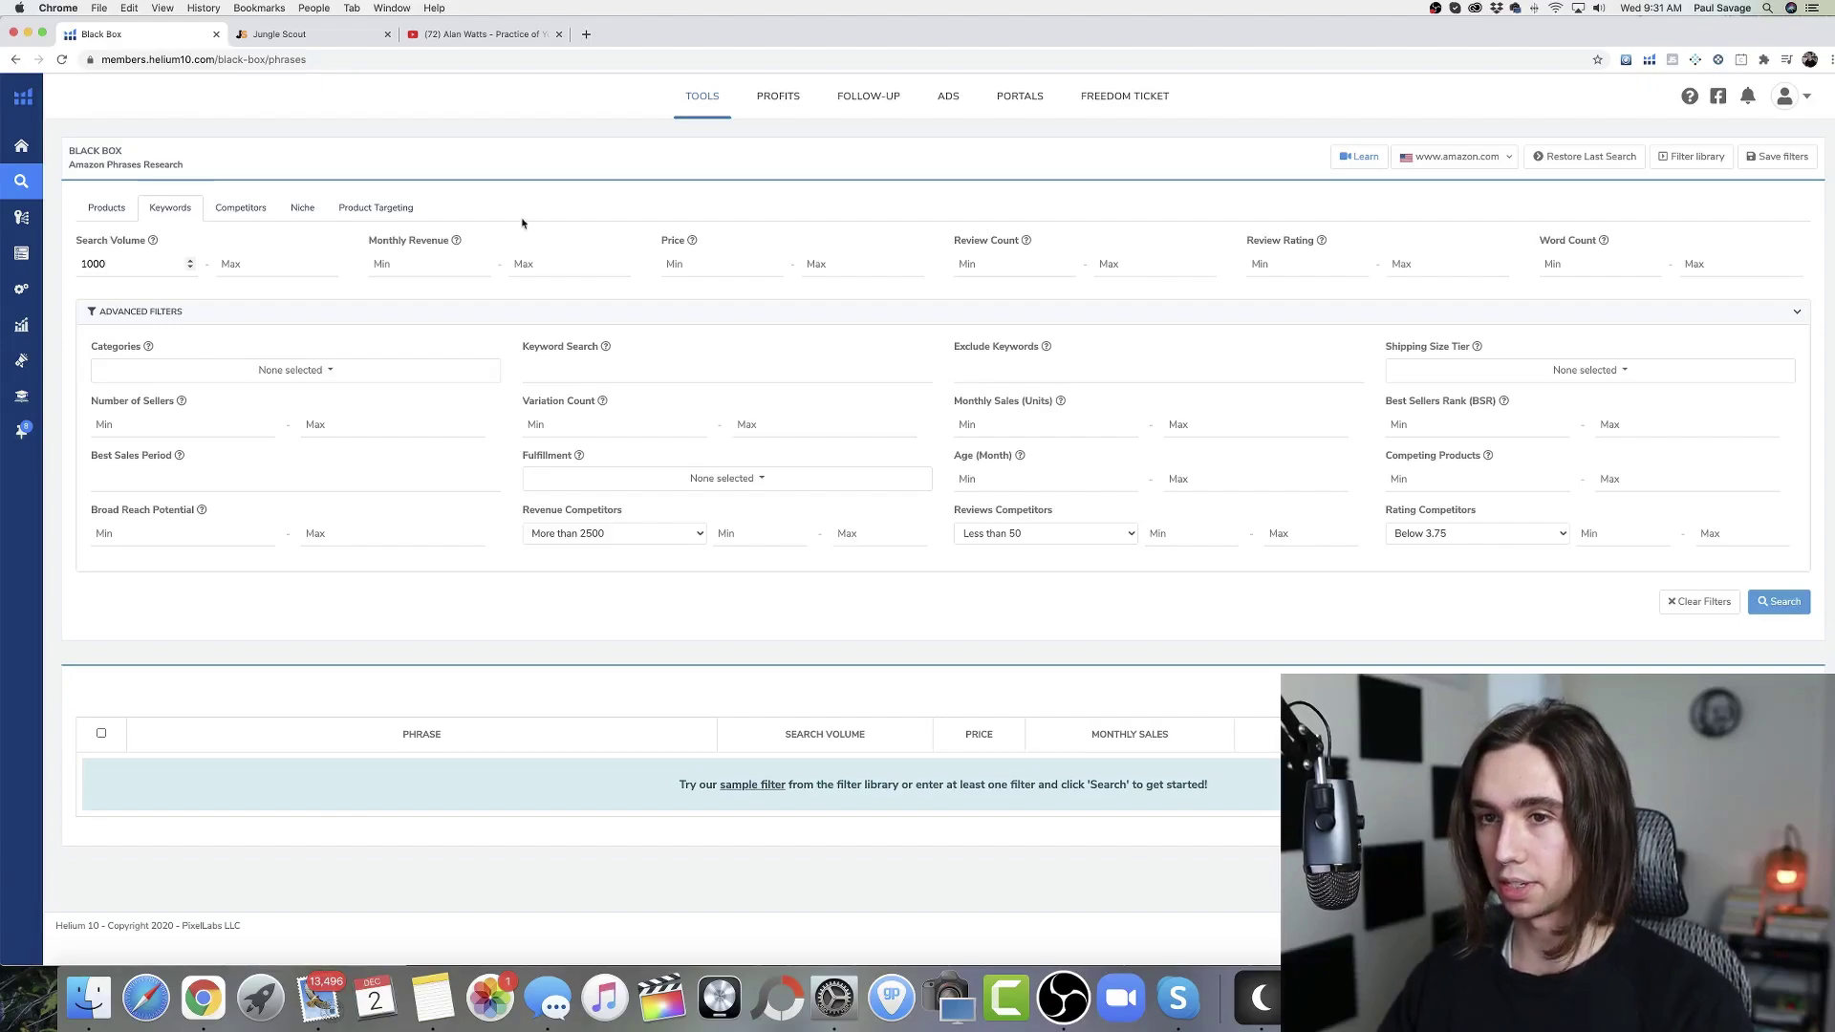
{"action": "left_click", "coordinate": [325, 264]}
{"action": "type", "text": "8000"}
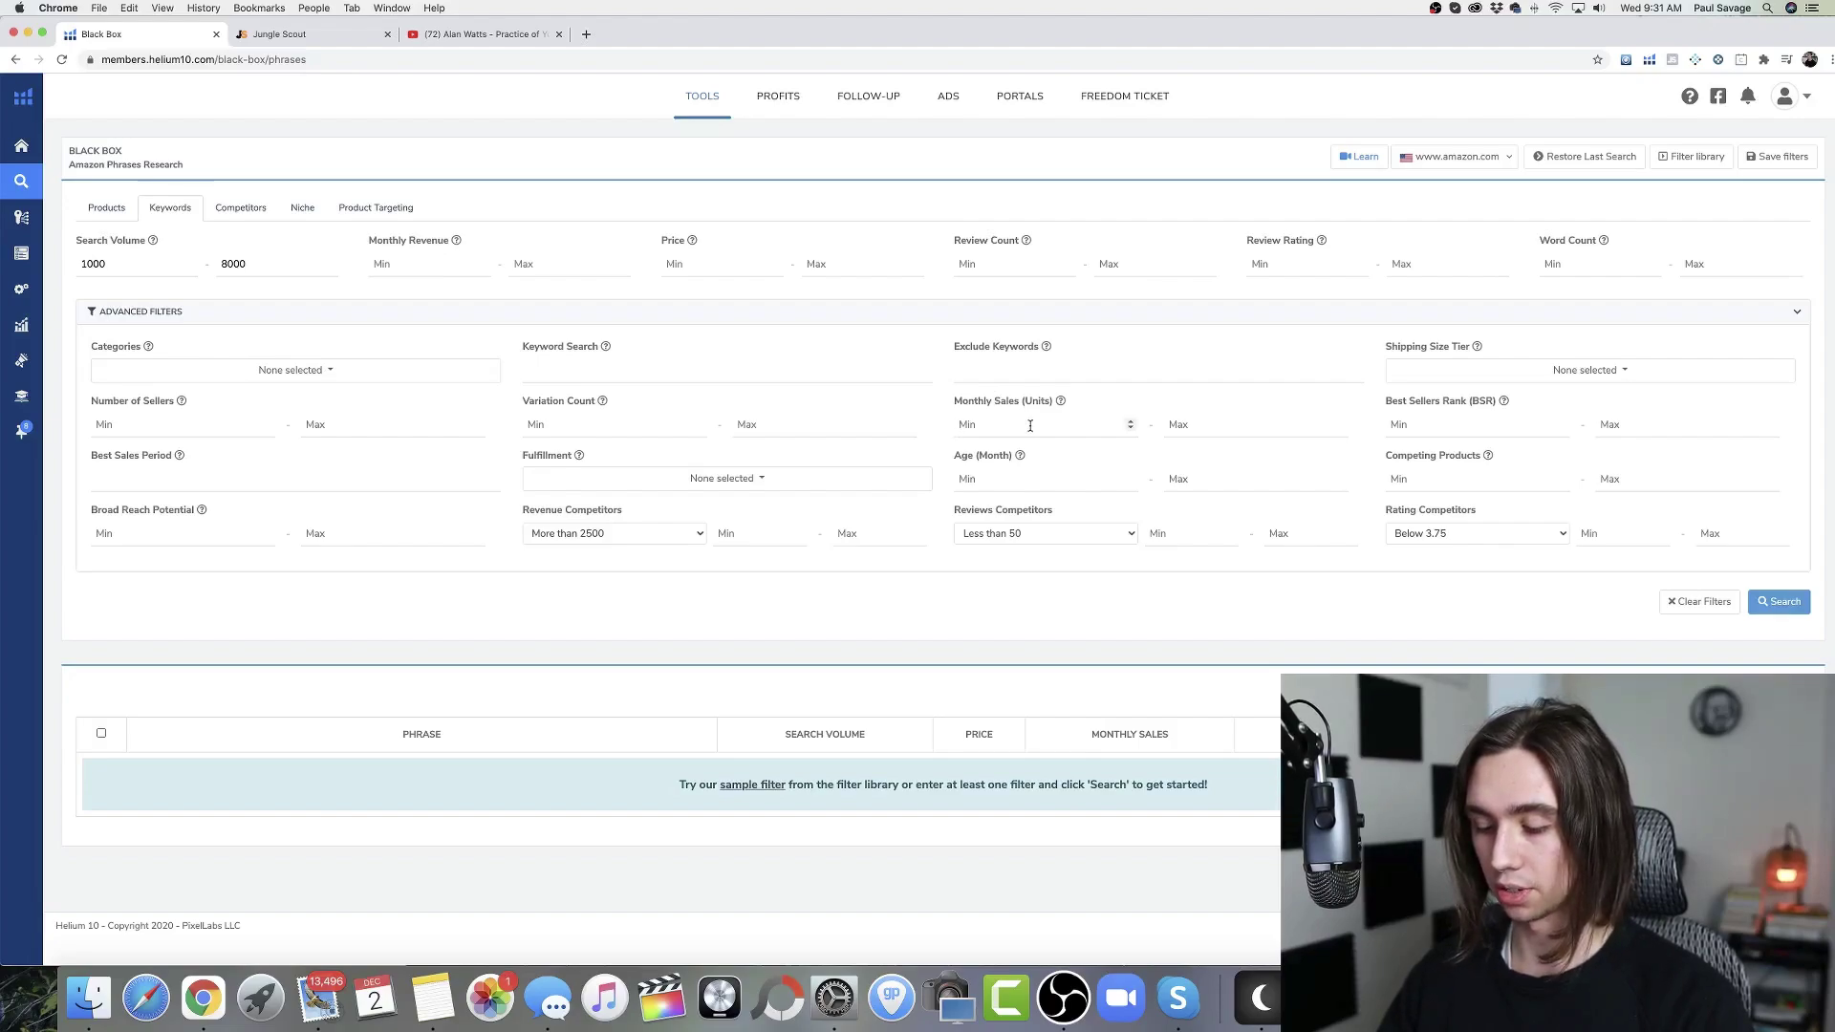
Step: Set monthly sales to 200–500 units and price to 30–60
{"action": "left_click", "coordinate": [1030, 426]}
{"action": "type", "text": "200"}
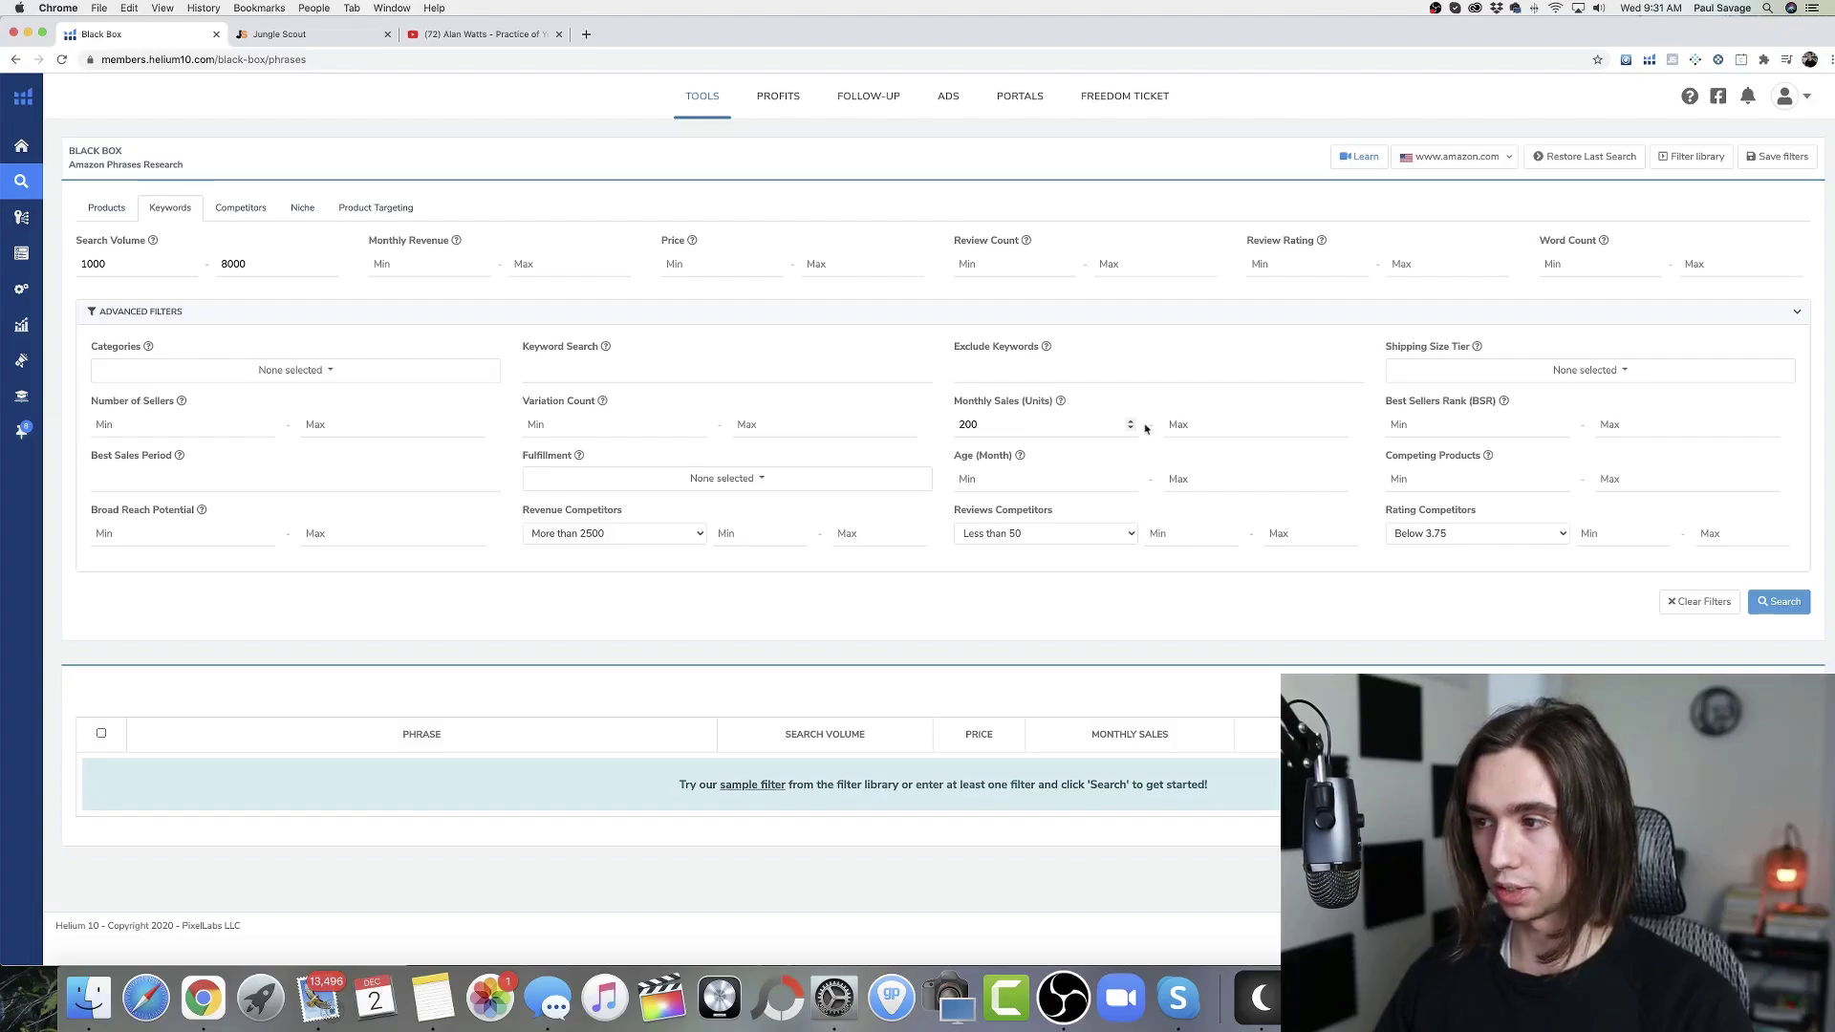
{"action": "left_click", "coordinate": [1214, 427]}
{"action": "type", "text": "500"}
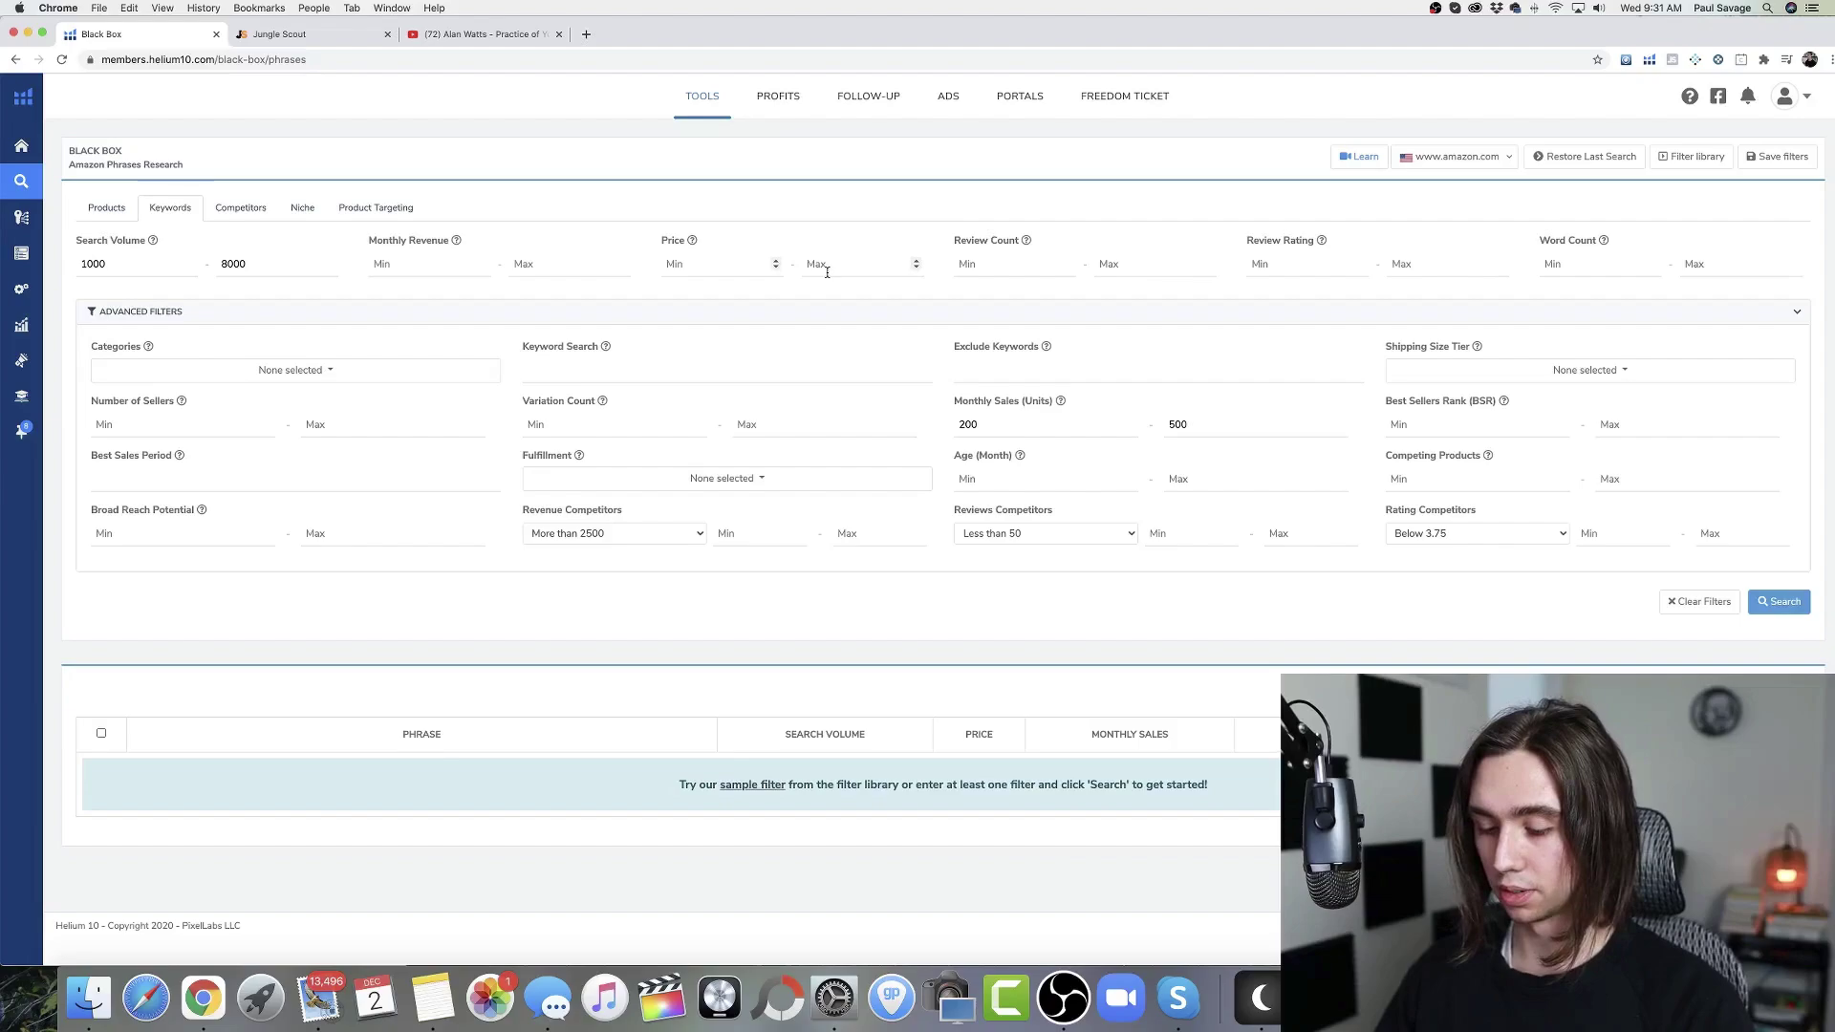
{"action": "type", "text": "30"}
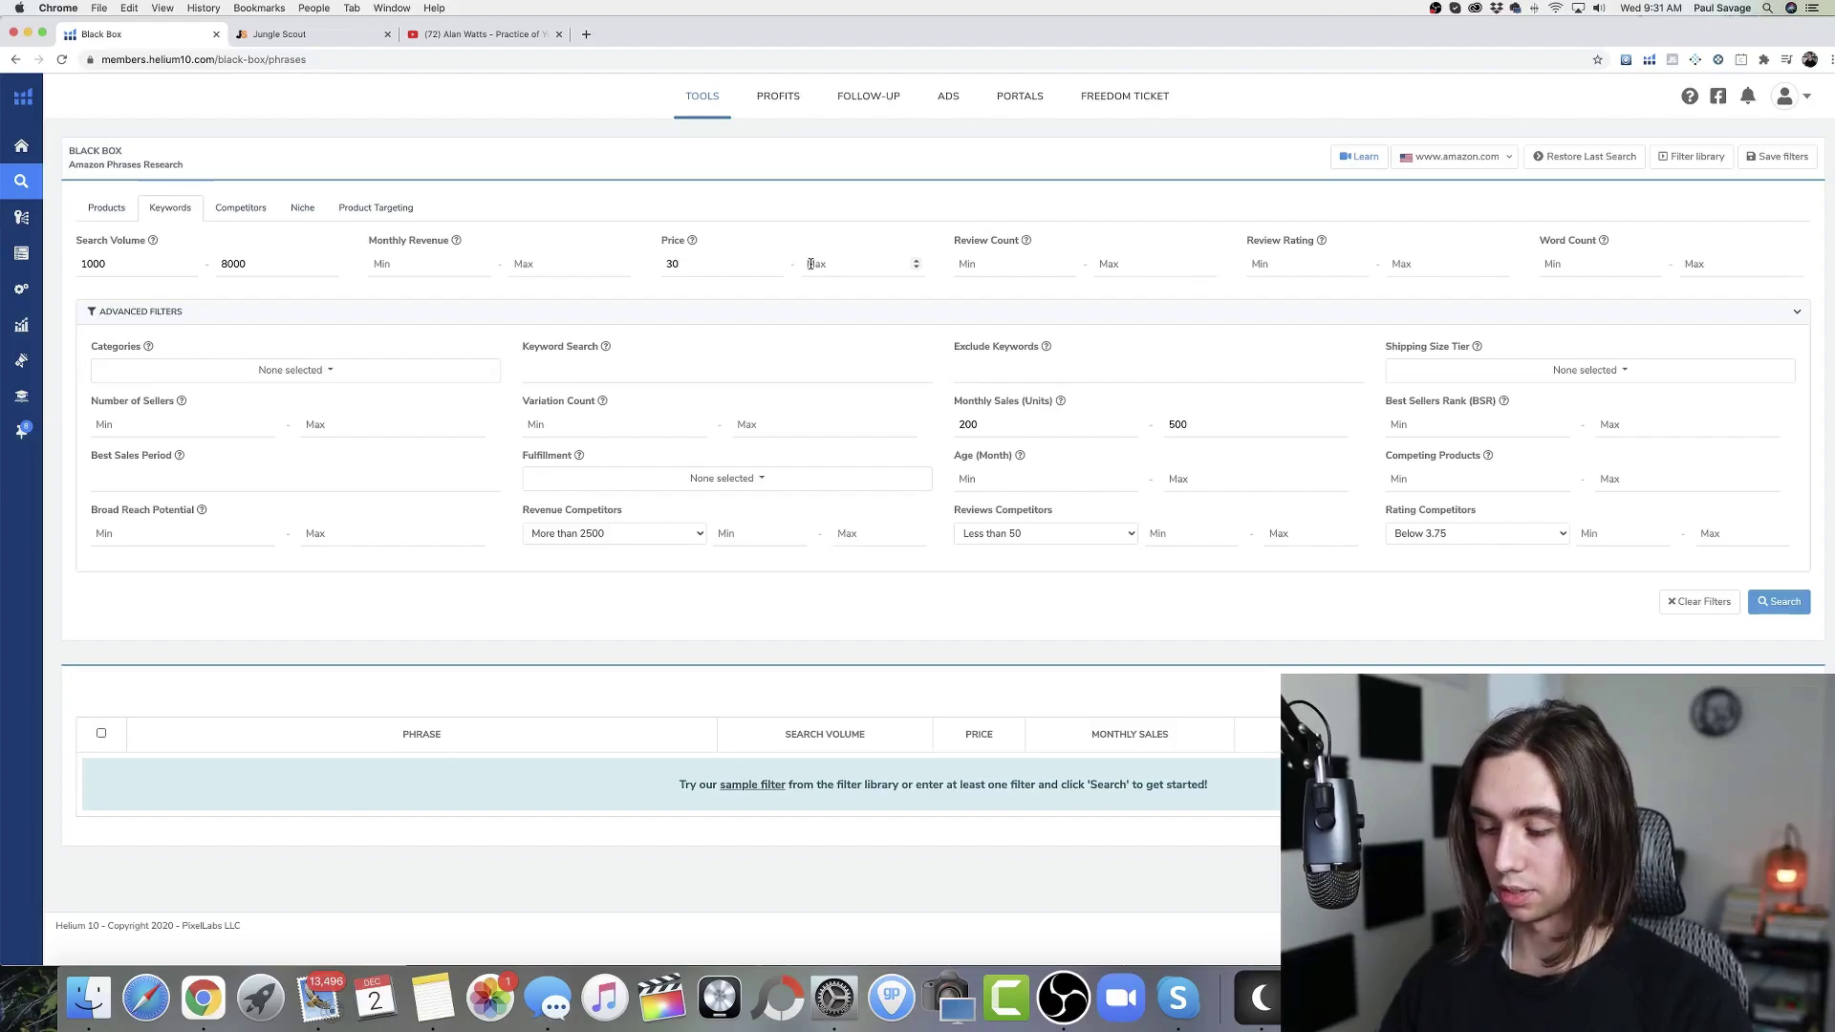
{"action": "left_click", "coordinate": [810, 264]}
{"action": "type", "text": "60"}
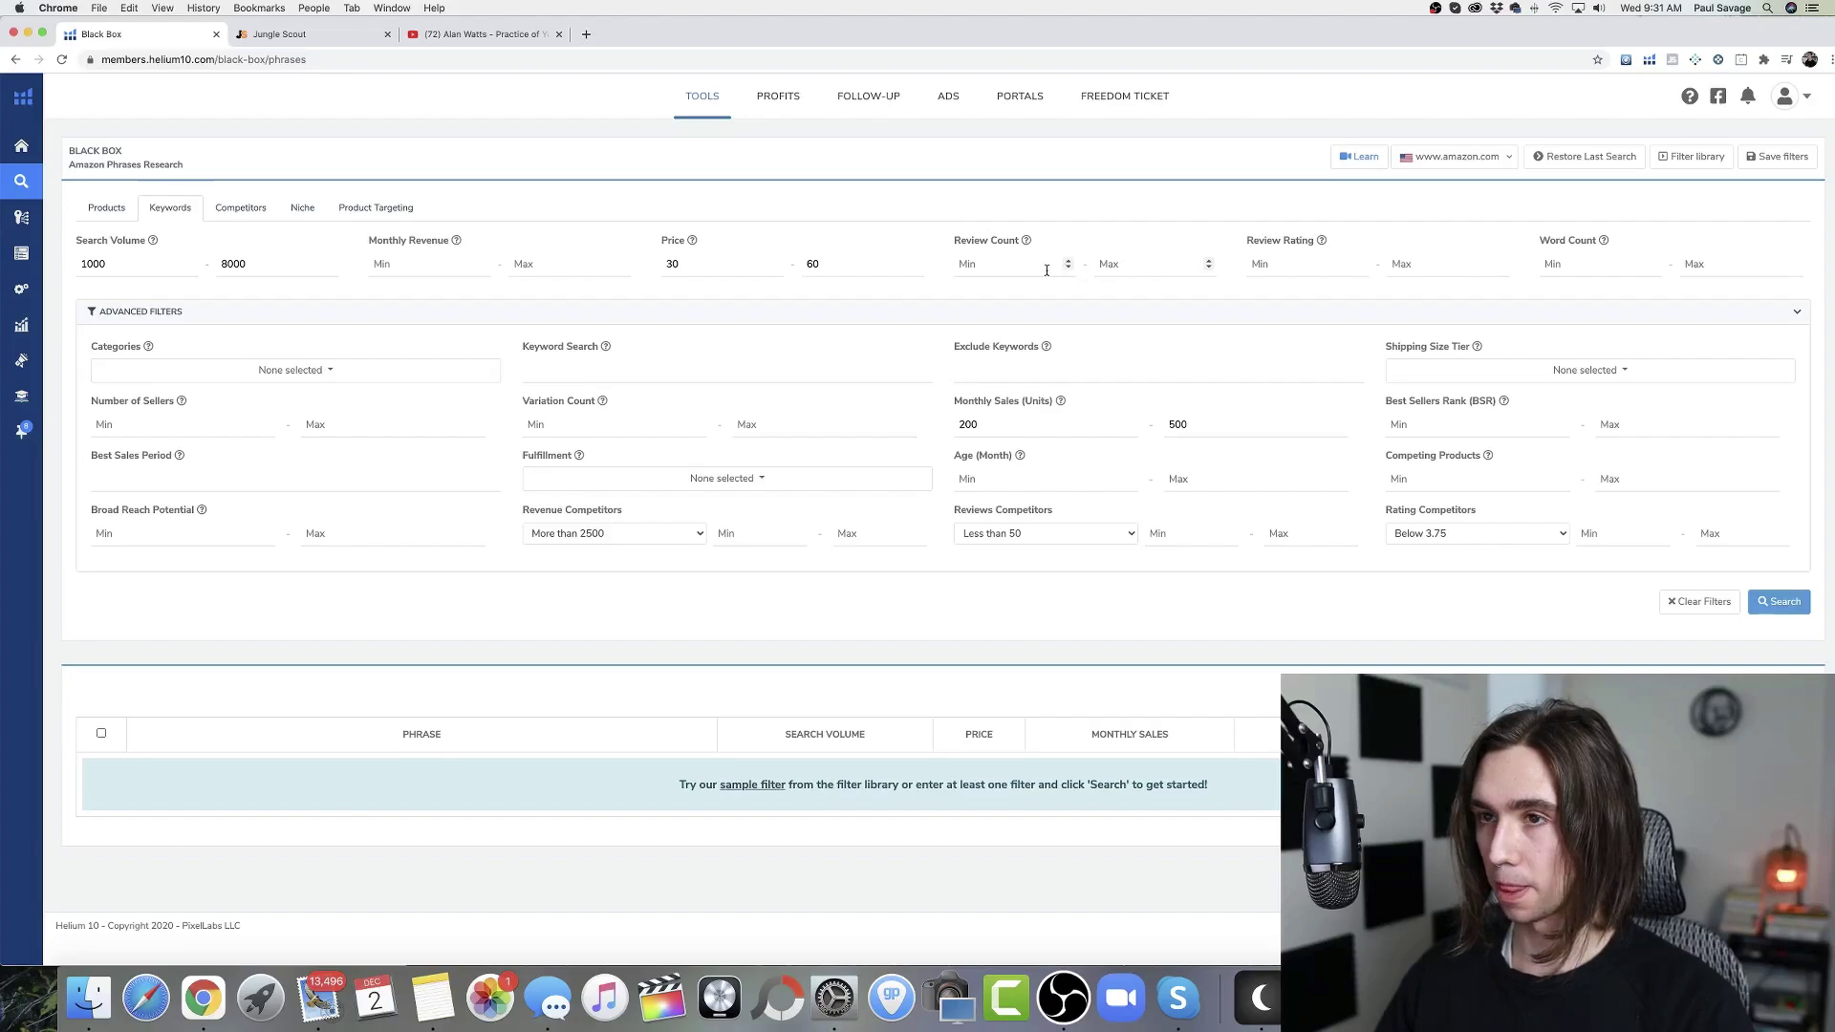
Step: Open Jungle Scout's Product Research > Opportunity Finder, then return to the Black Box filters
{"action": "left_click", "coordinate": [285, 30]}
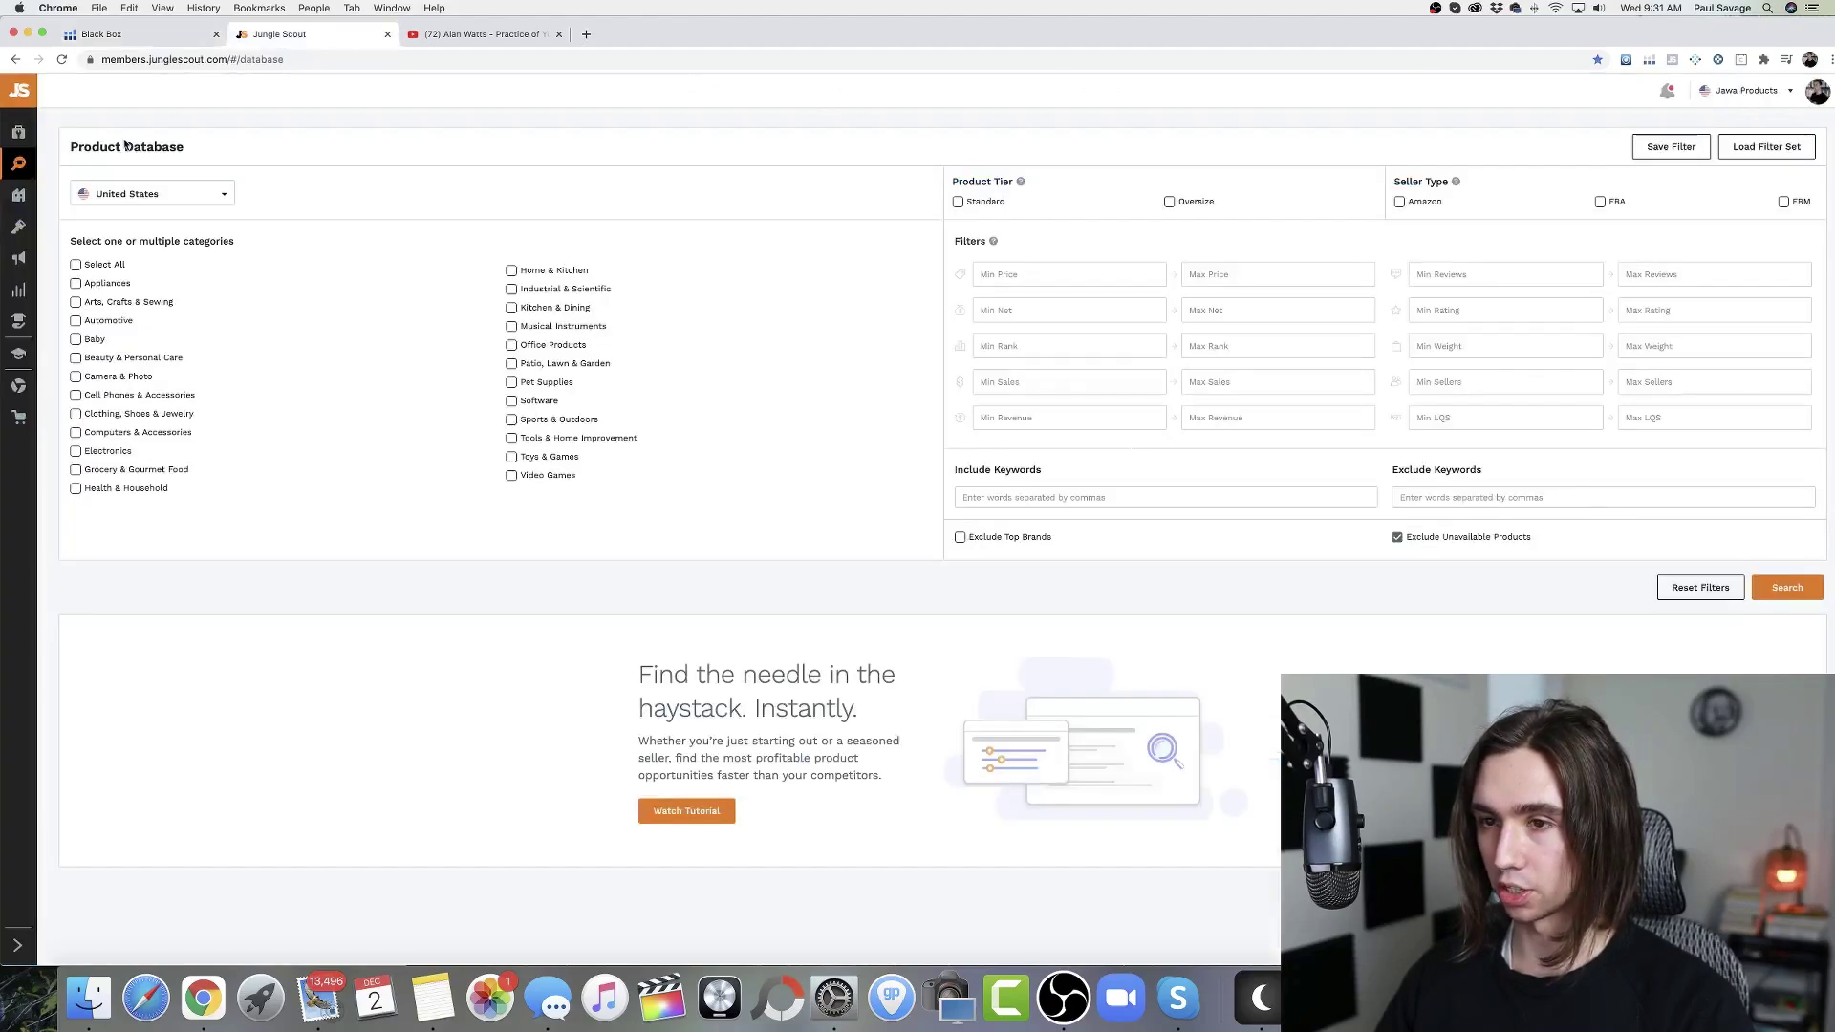
{"action": "left_click", "coordinate": [103, 167]}
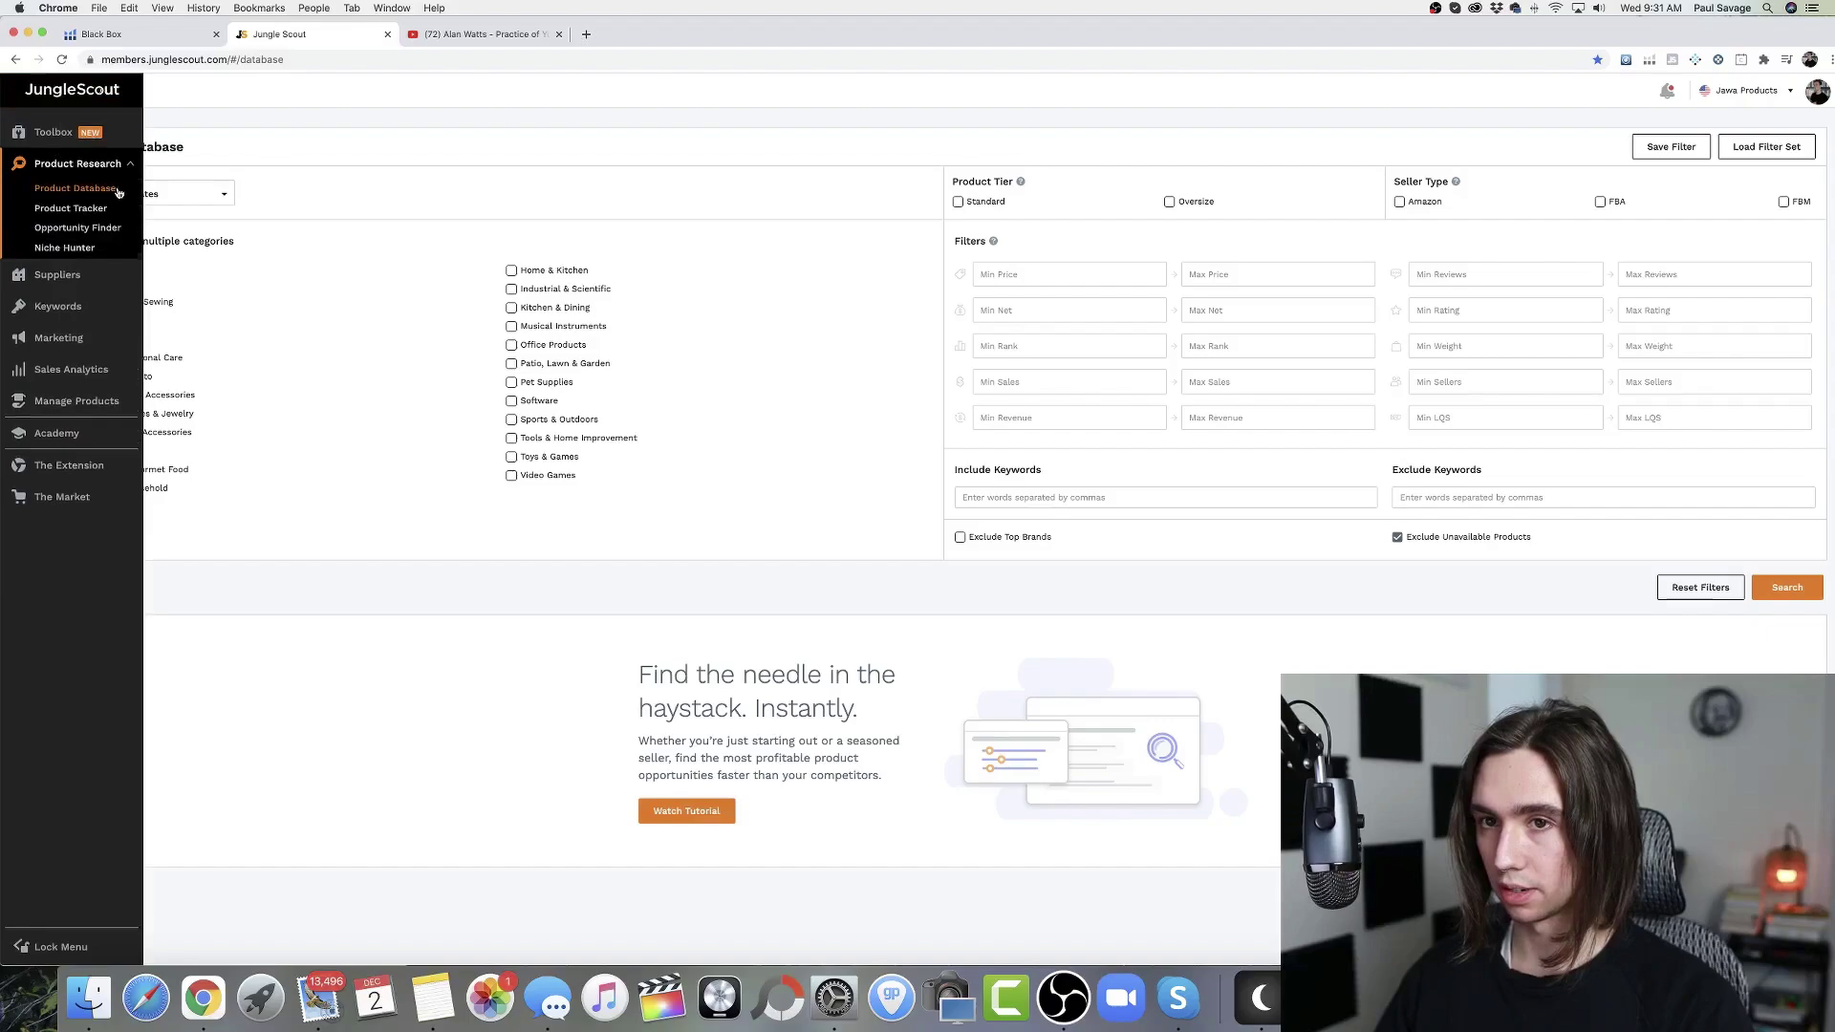
{"action": "left_click", "coordinate": [100, 228]}
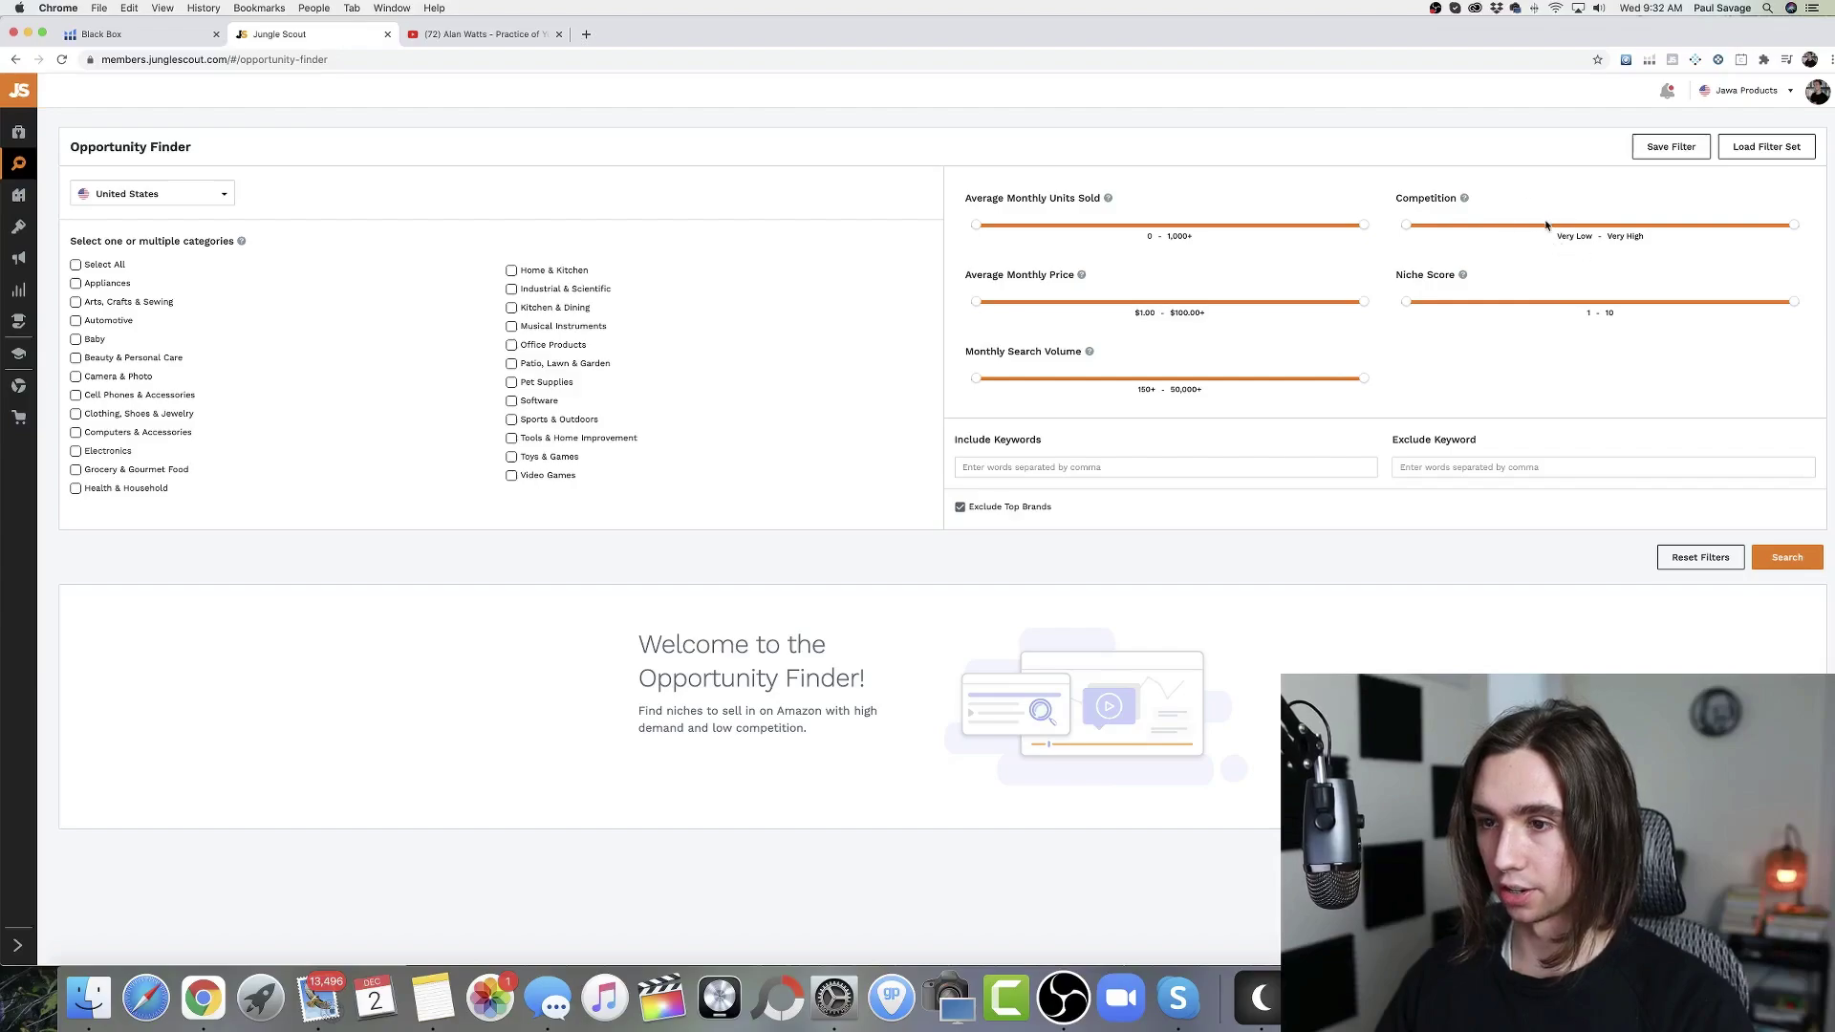
{"action": "left_click", "coordinate": [132, 35]}
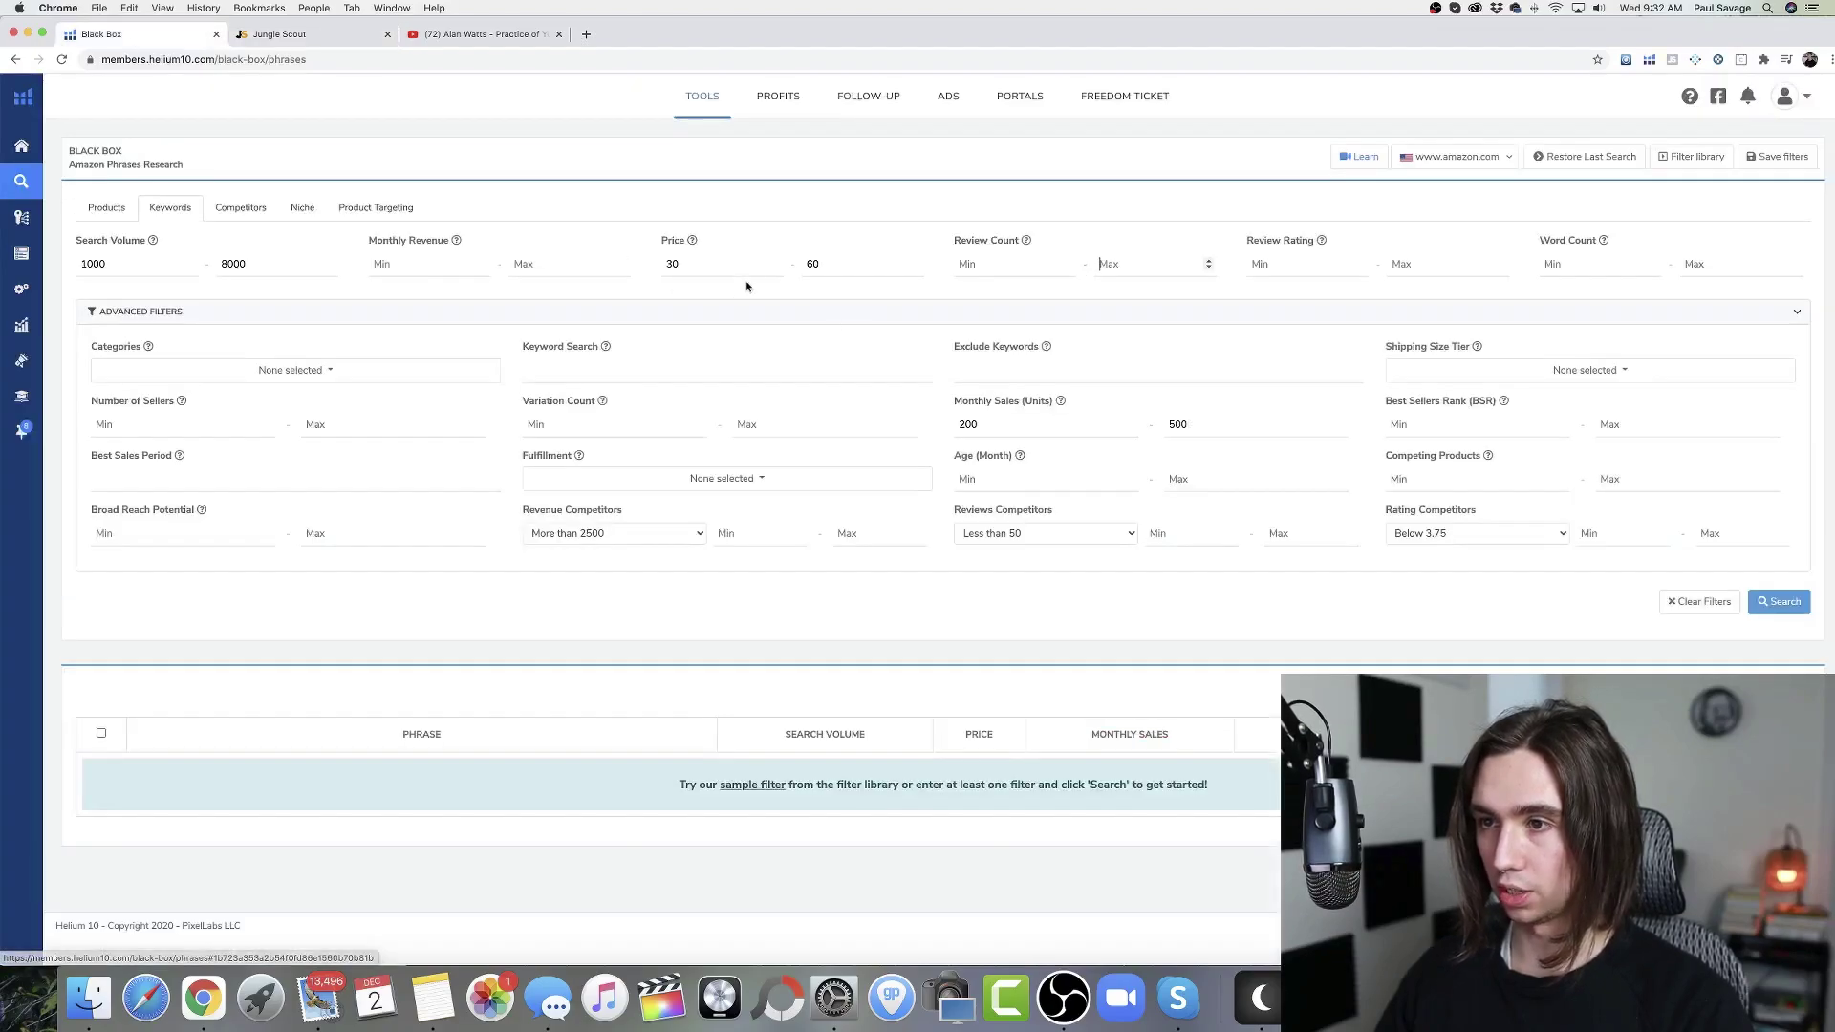
Step: Limit the review count to 25–100
{"action": "left_click", "coordinate": [1060, 273]}
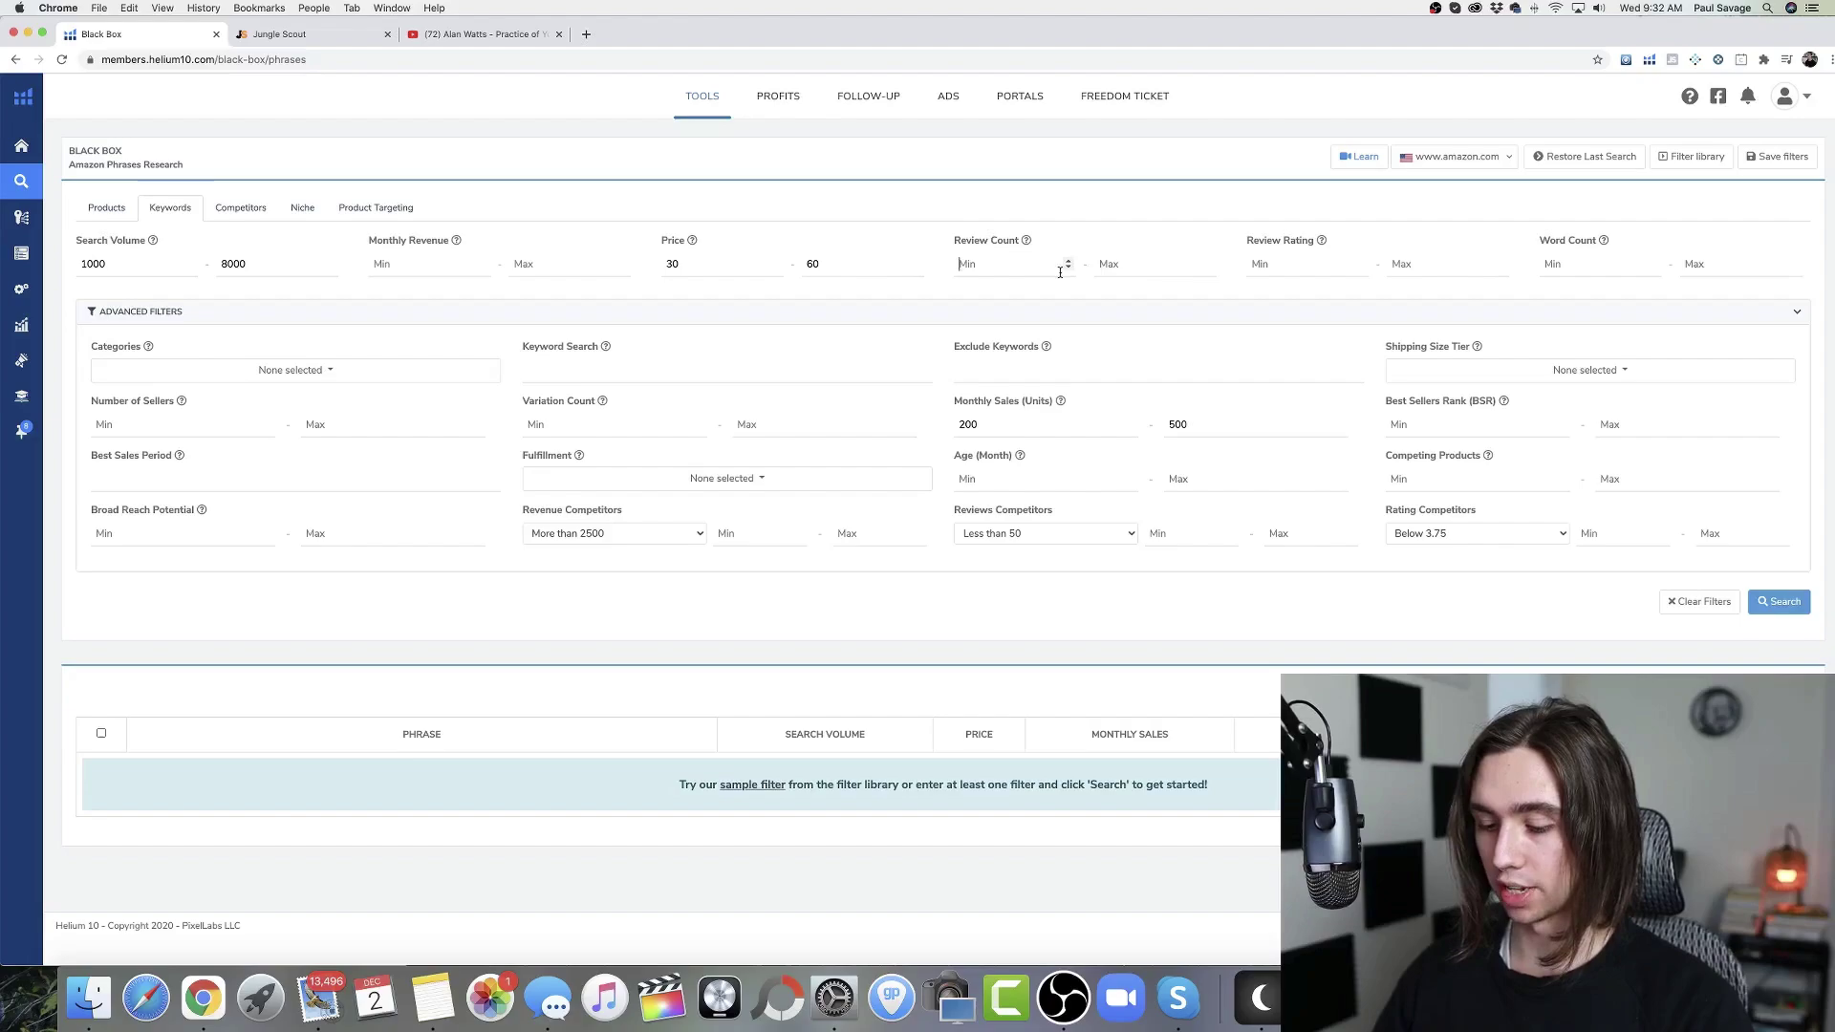
{"action": "type", "text": "25"}
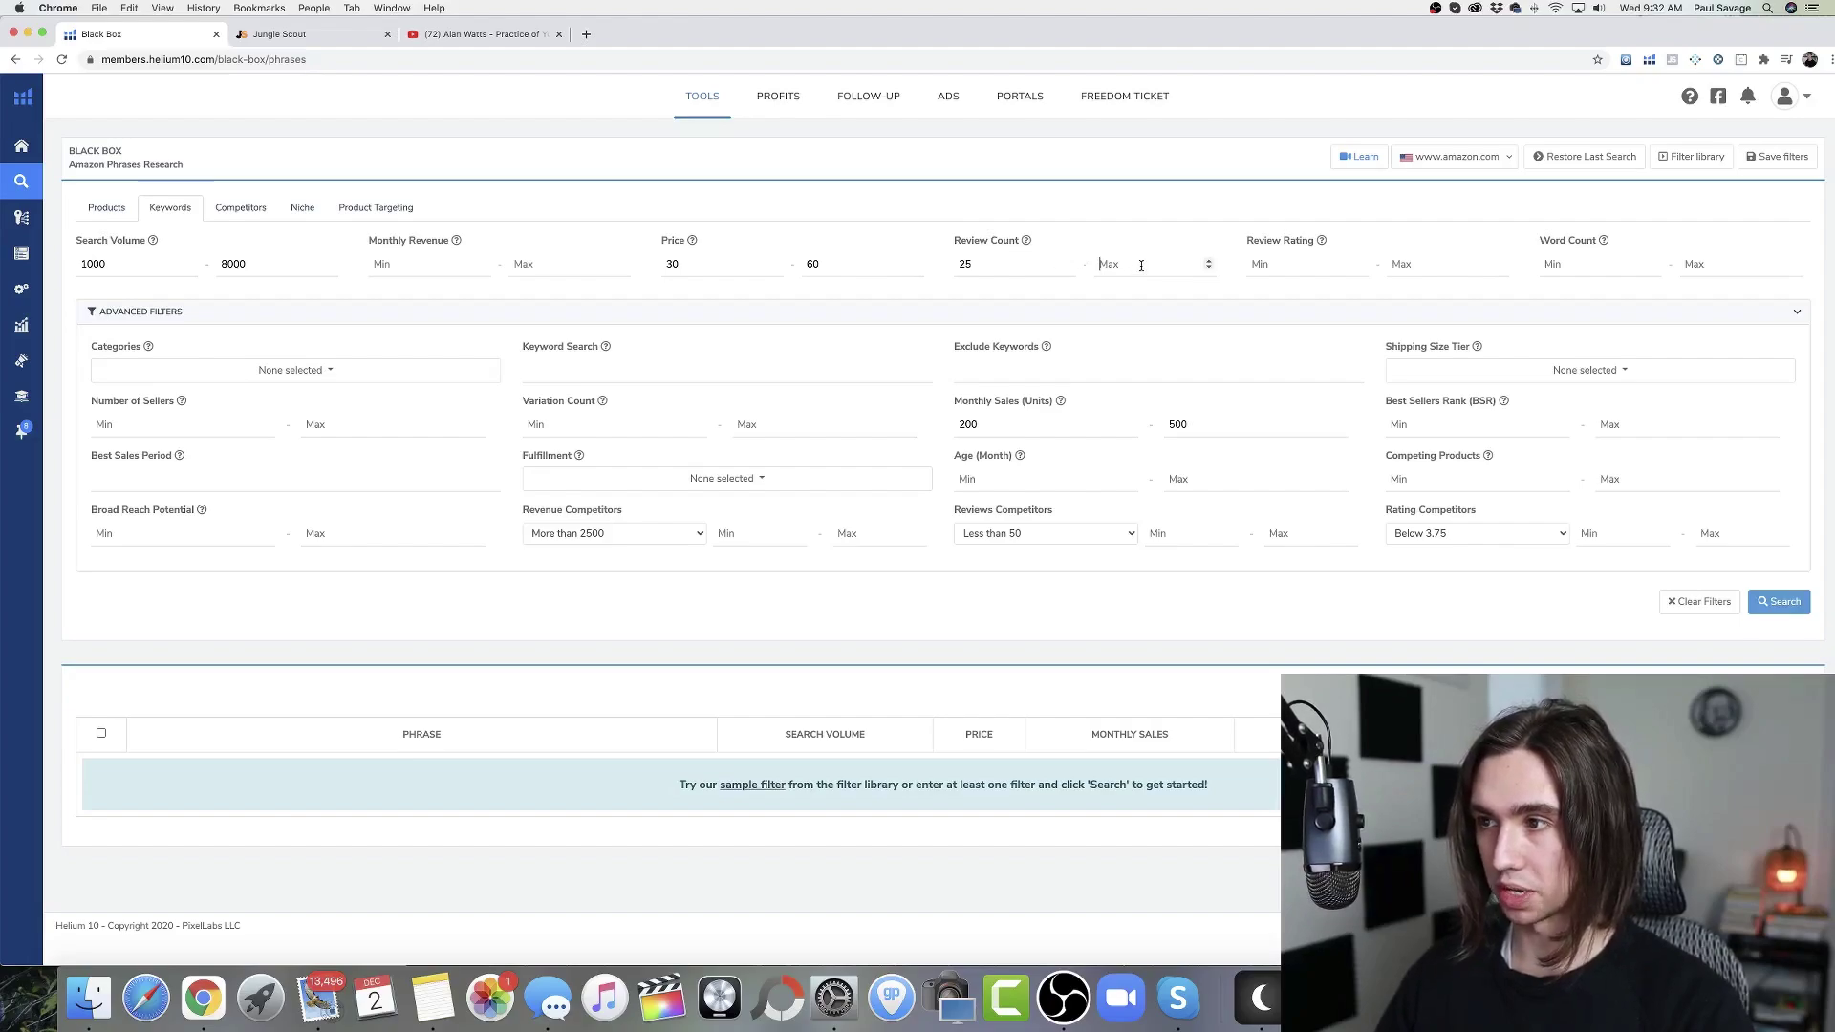
{"action": "left_click", "coordinate": [1130, 264]}
{"action": "type", "text": "100"}
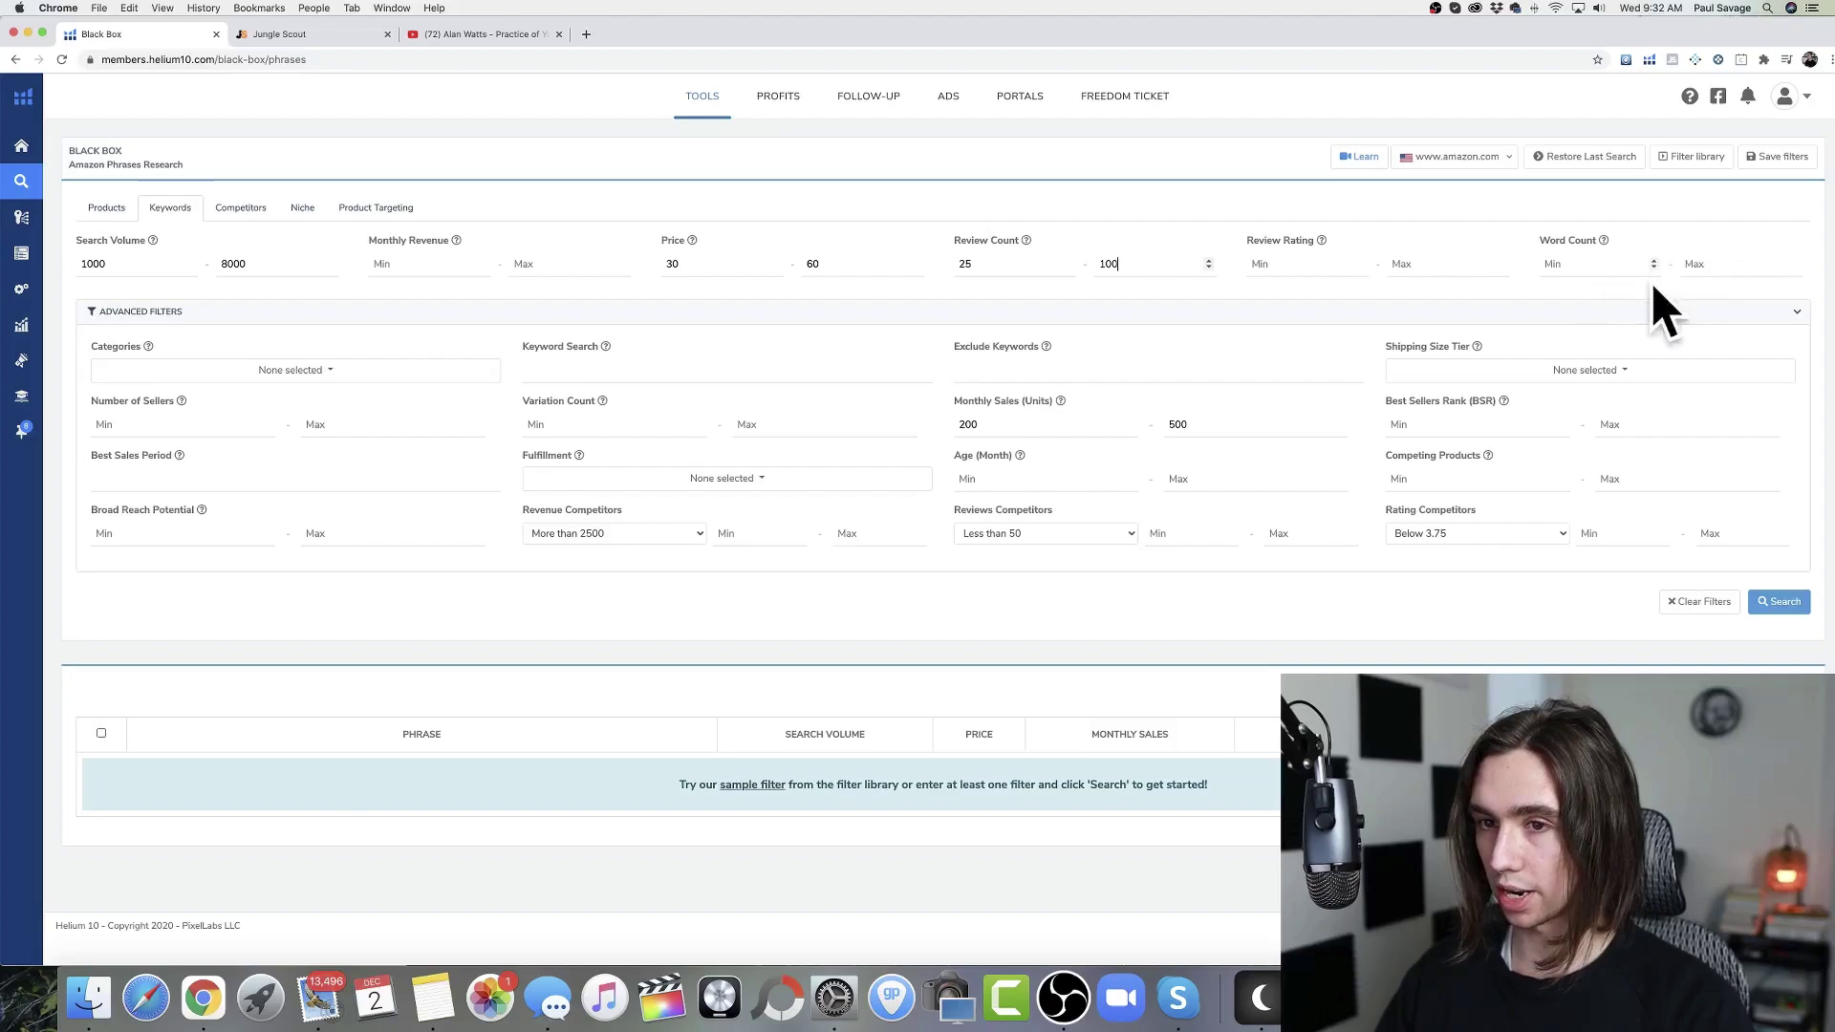
Step: Add Arts, Crafts & Sewing, Office Products, Tools & Home Improvement and one more category, then search
{"action": "left_click", "coordinate": [302, 371]}
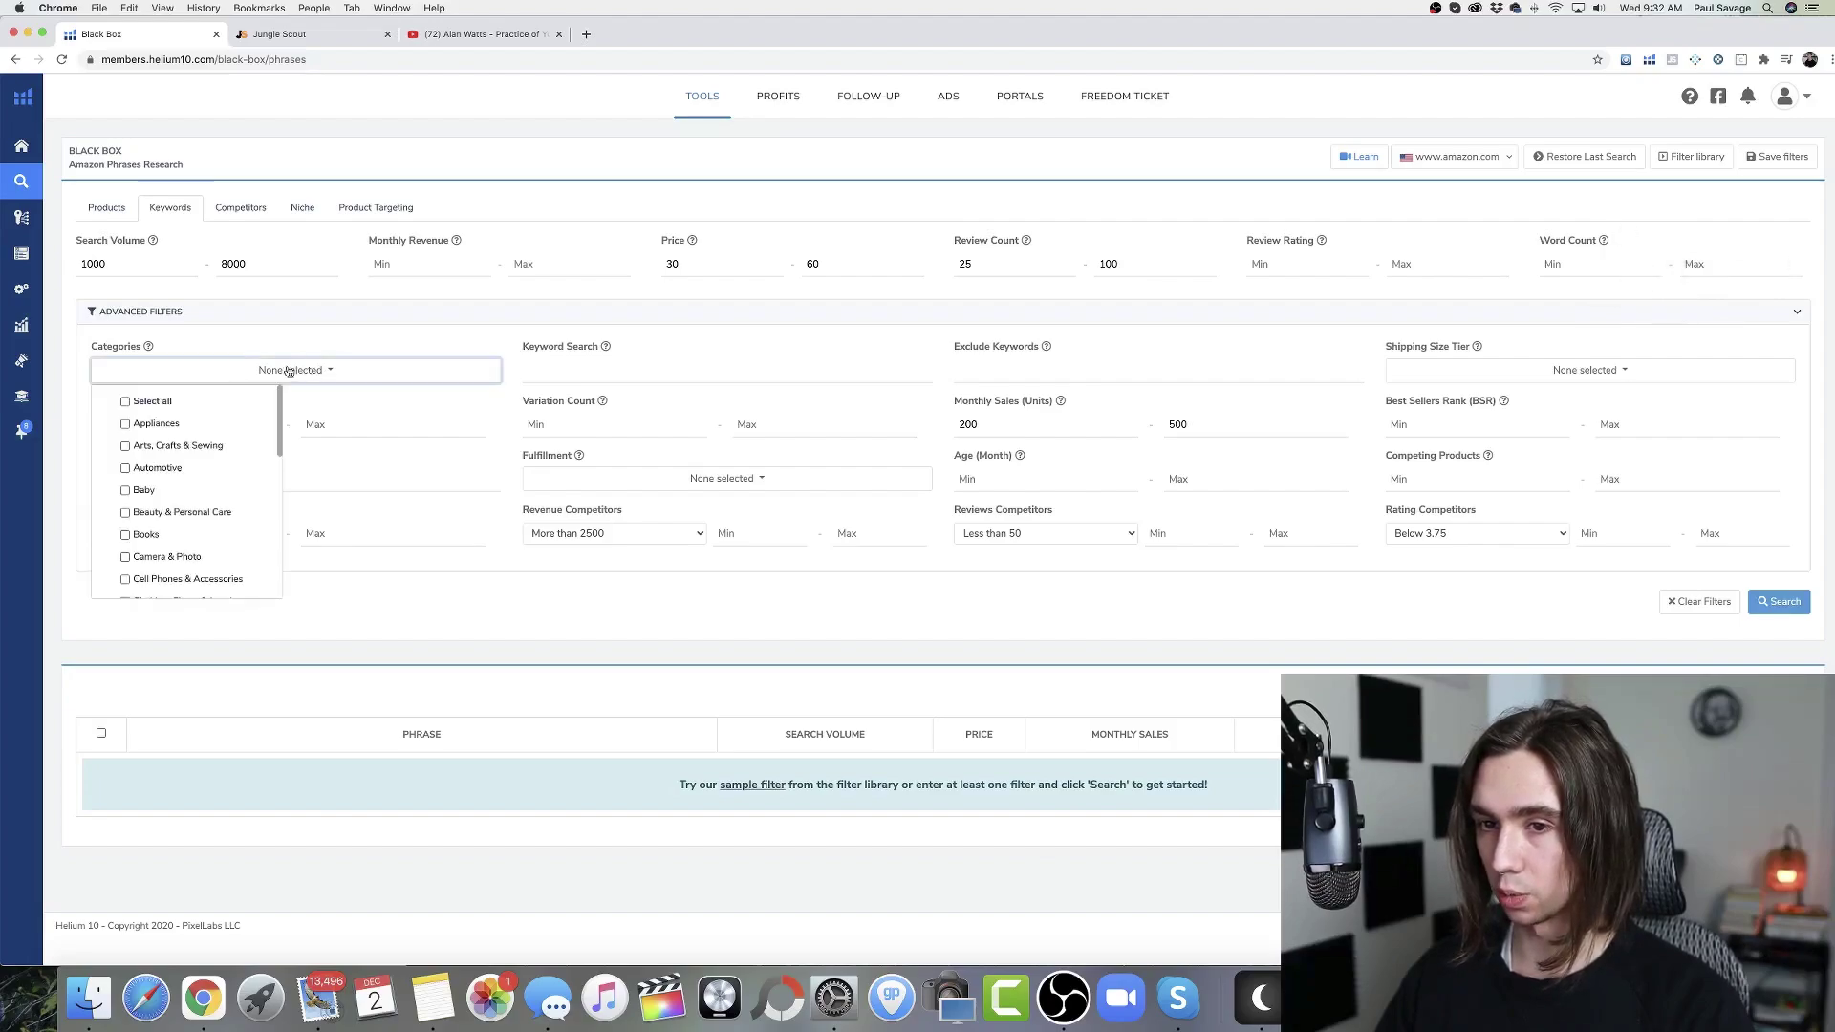
{"action": "left_click", "coordinate": [181, 445]}
{"action": "scroll", "coordinate": [187, 461], "scroll_direction": "down", "scroll_amount": 10}
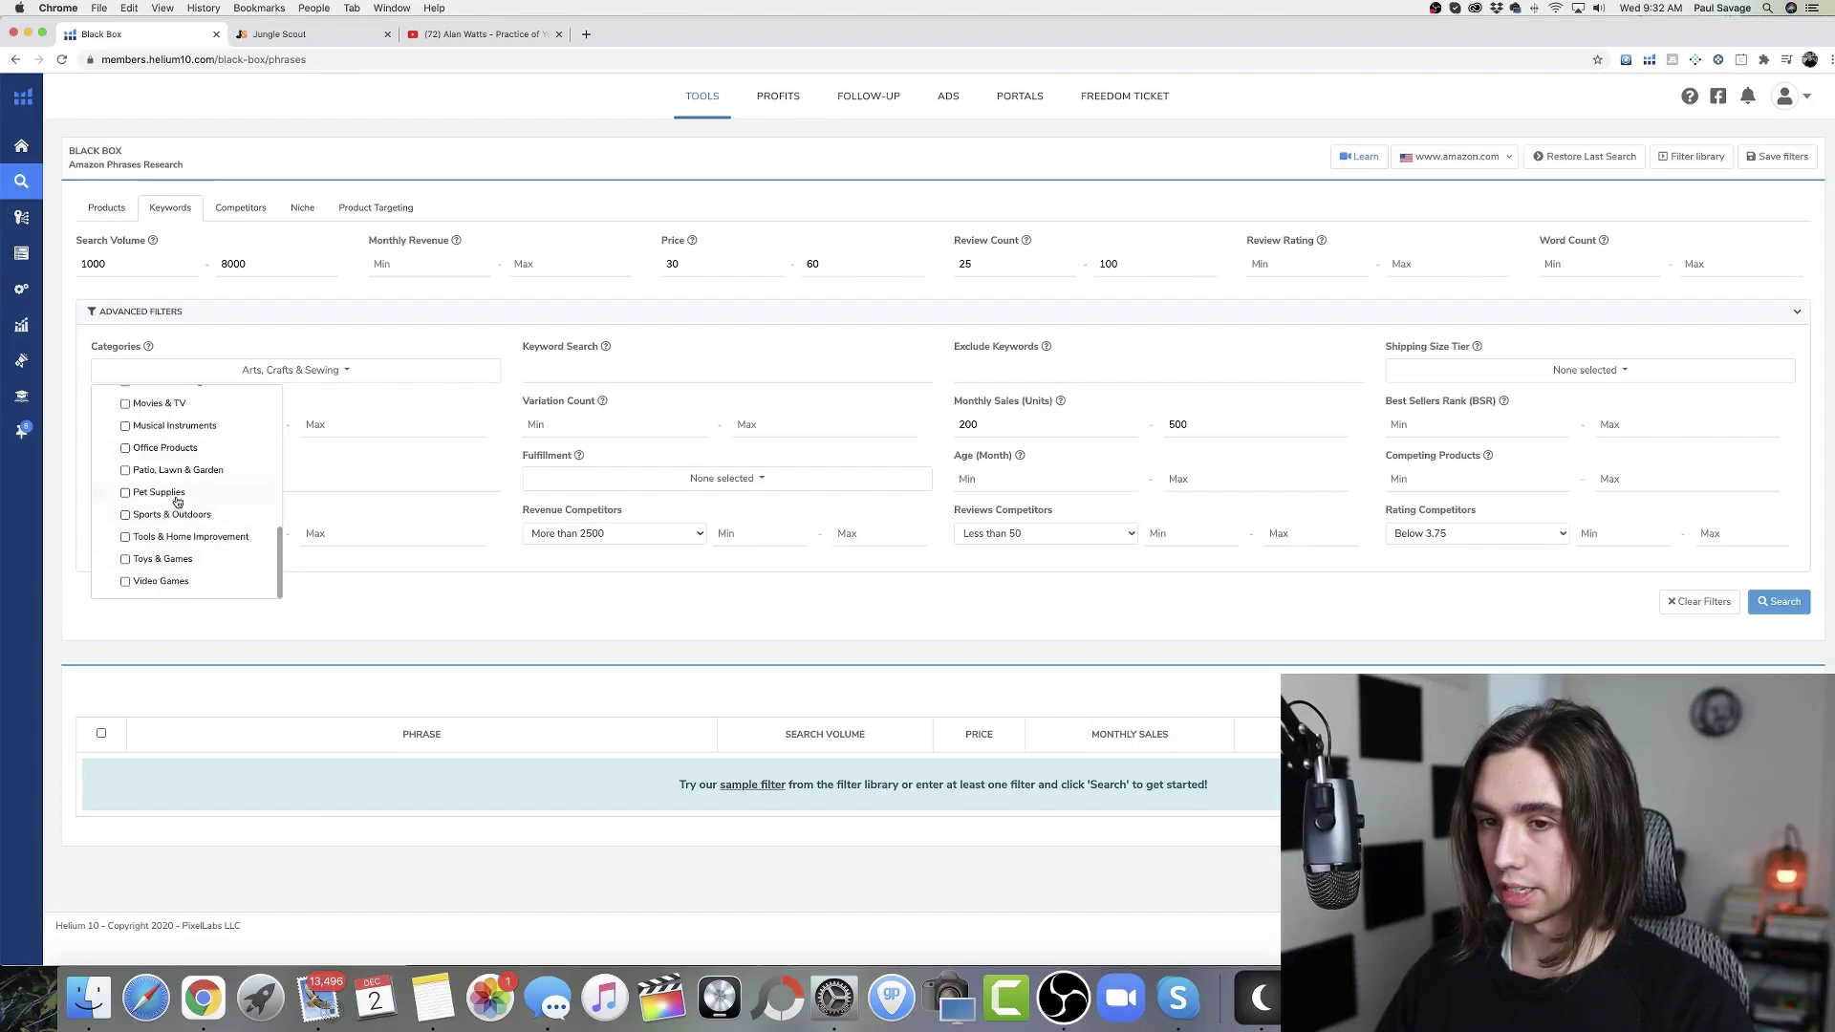
{"action": "scroll", "coordinate": [177, 504], "scroll_direction": "up", "scroll_amount": 1}
{"action": "left_click", "coordinate": [176, 484]}
{"action": "scroll", "coordinate": [181, 489], "scroll_direction": "up", "scroll_amount": 3}
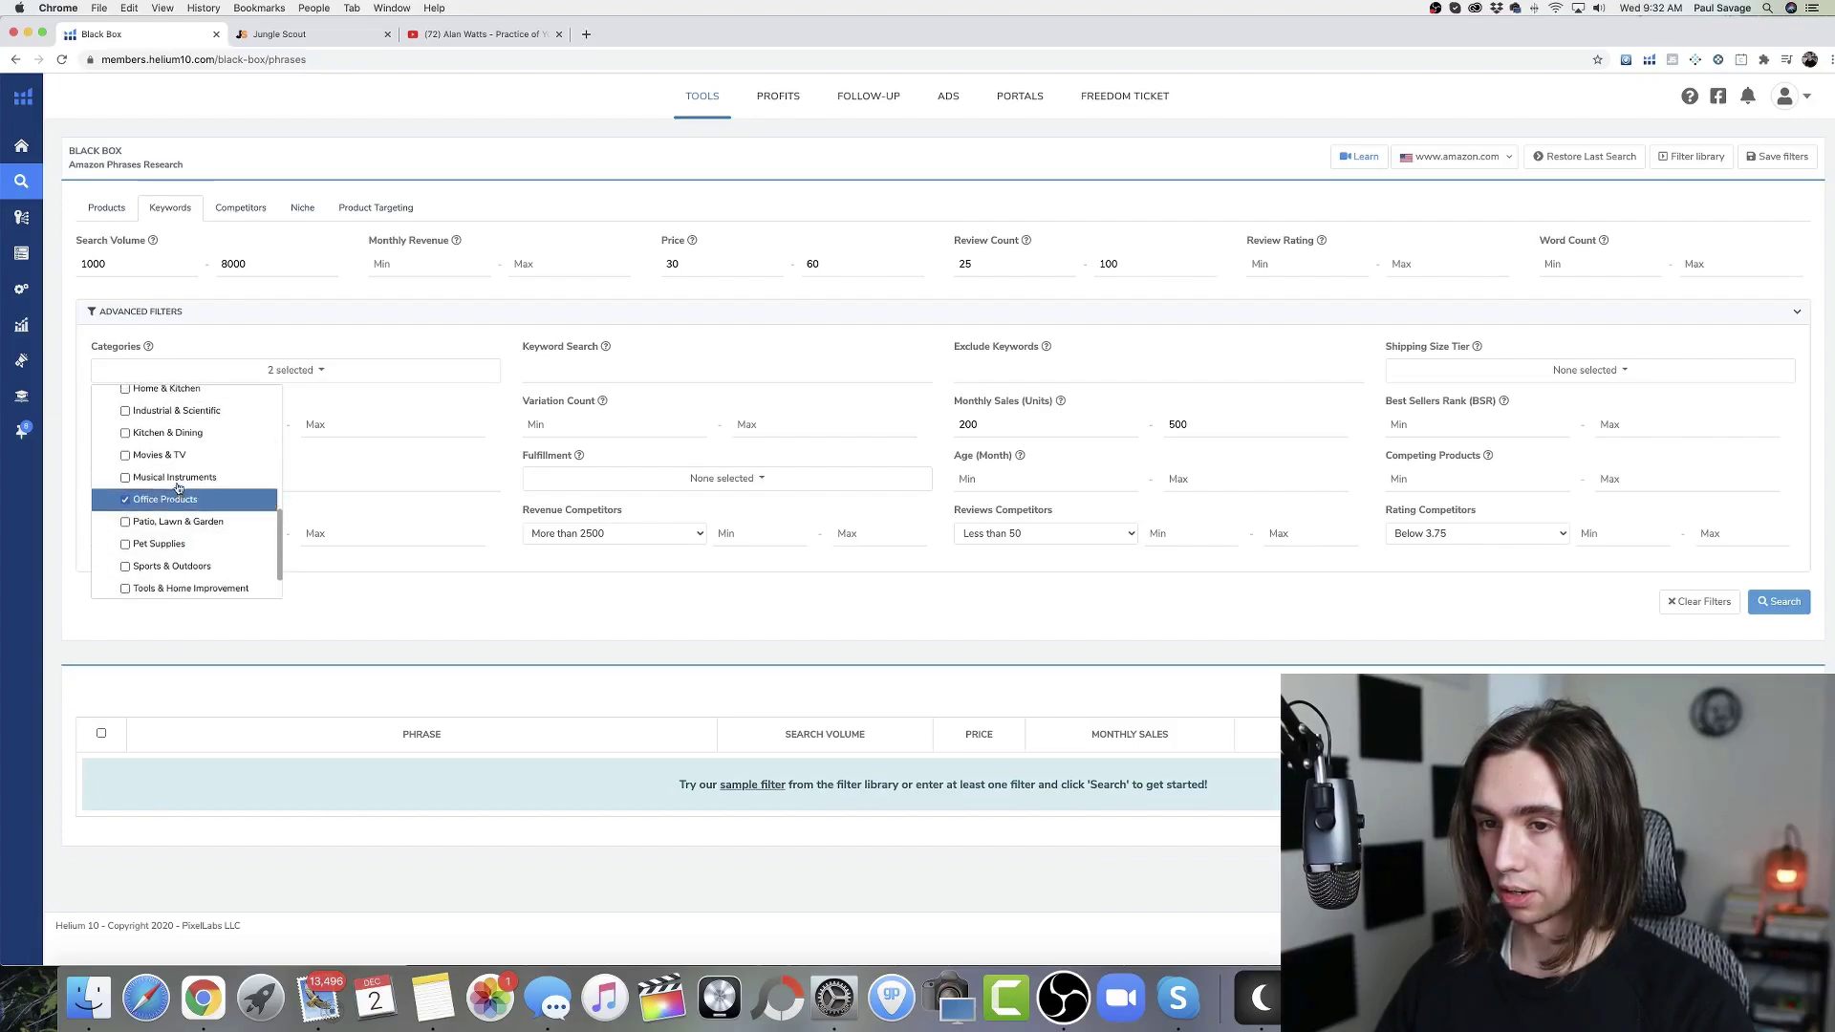
{"action": "scroll", "coordinate": [181, 495], "scroll_direction": "up", "scroll_amount": 2}
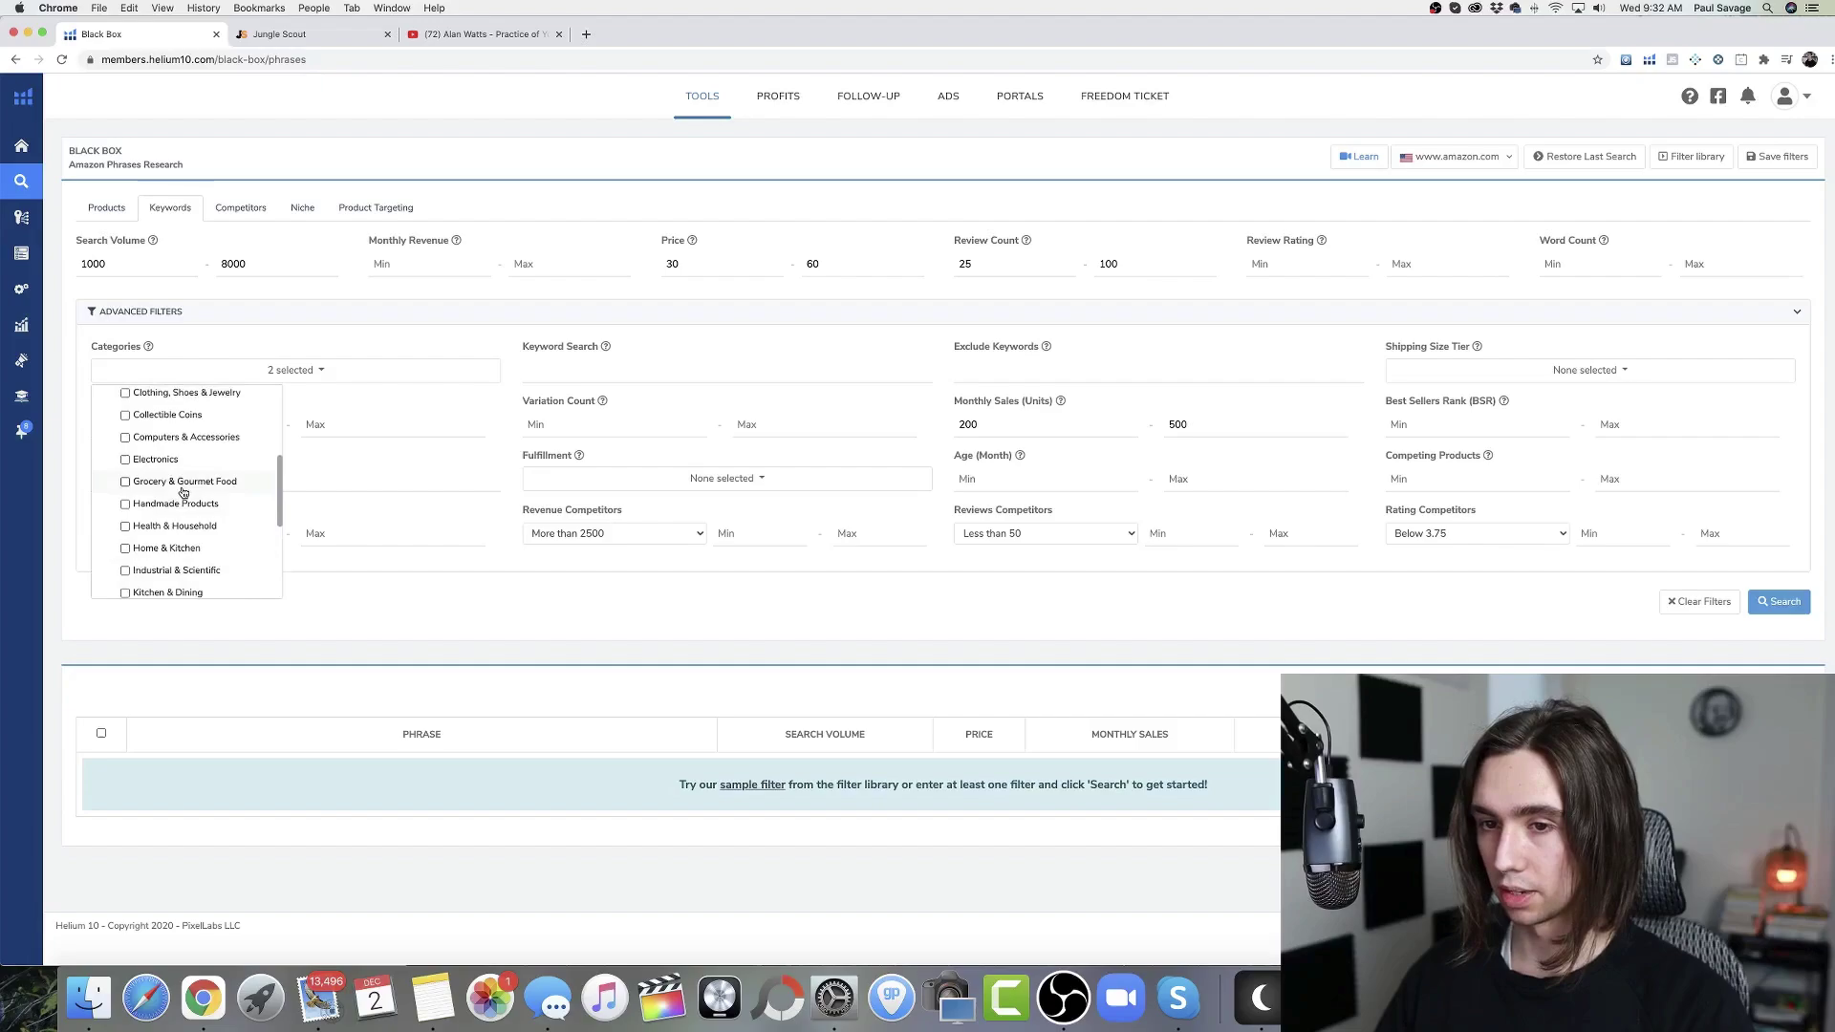
{"action": "left_click", "coordinate": [185, 526]}
{"action": "scroll", "coordinate": [187, 530], "scroll_direction": "down", "scroll_amount": 3}
{"action": "scroll", "coordinate": [186, 531], "scroll_direction": "up", "scroll_amount": 4}
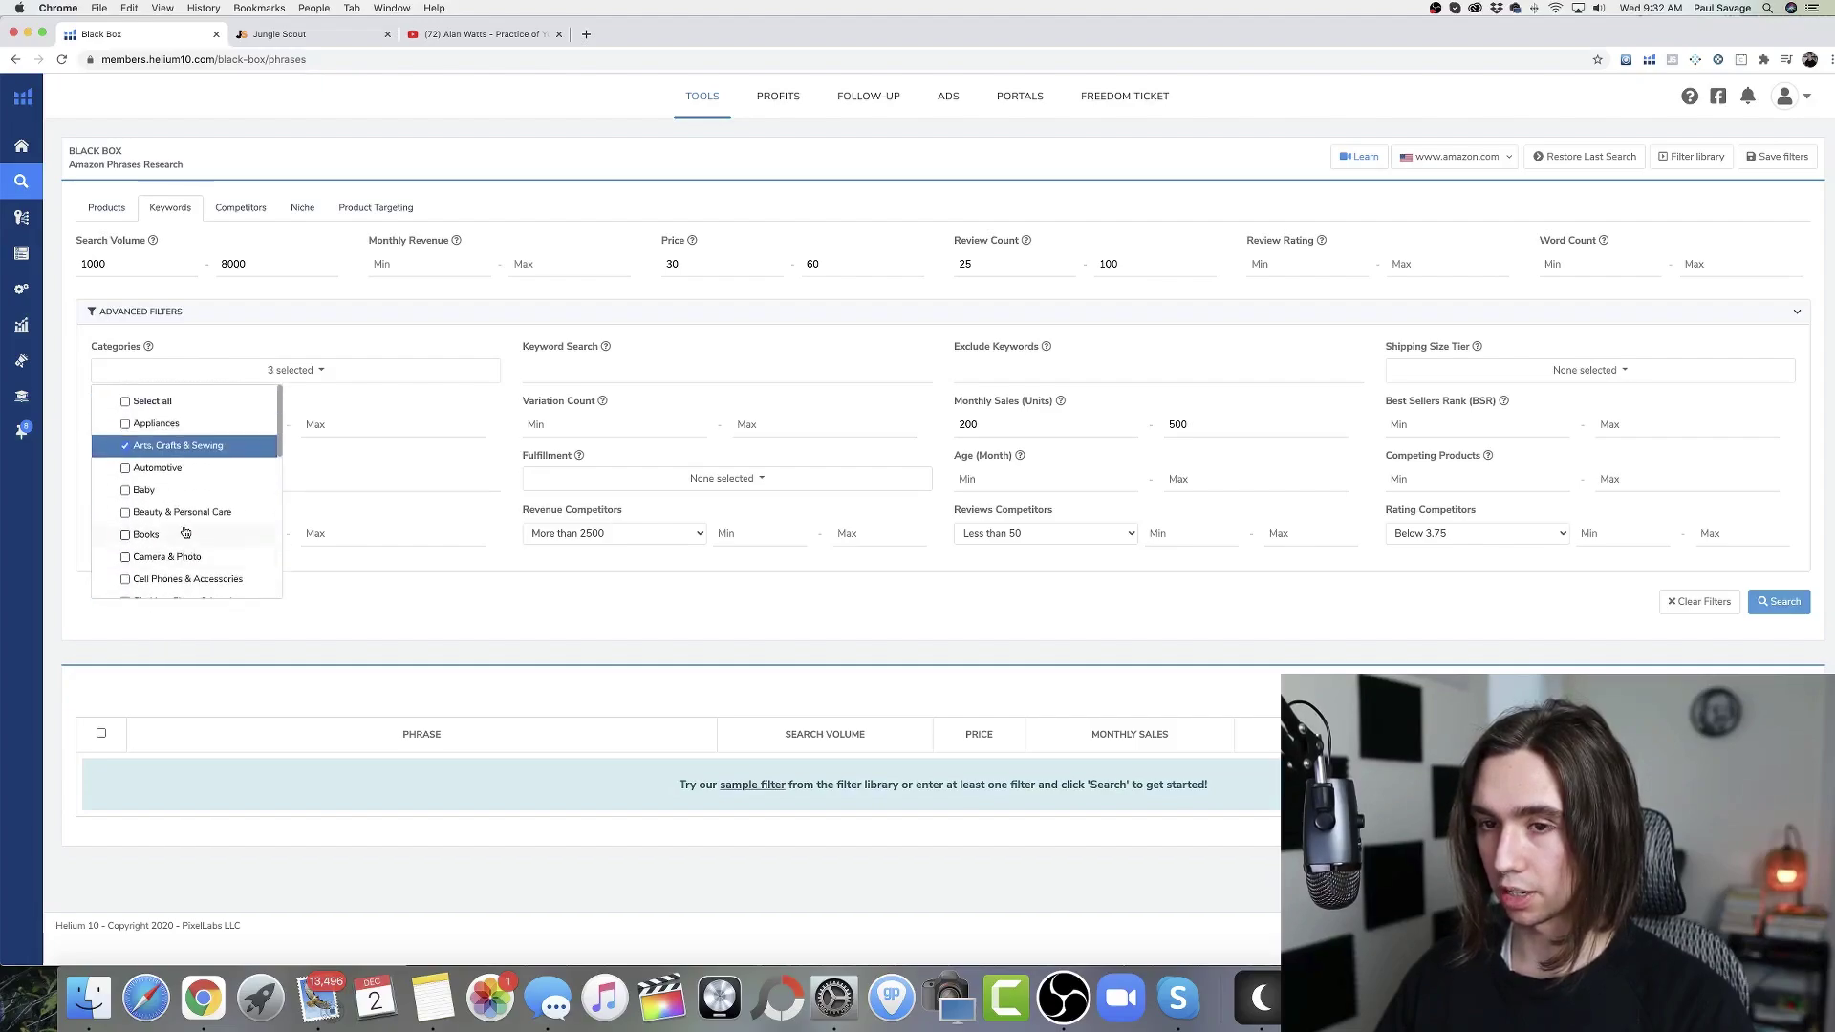
{"action": "scroll", "coordinate": [186, 532], "scroll_direction": "down", "scroll_amount": 2}
{"action": "scroll", "coordinate": [186, 533], "scroll_direction": "down", "scroll_amount": 3}
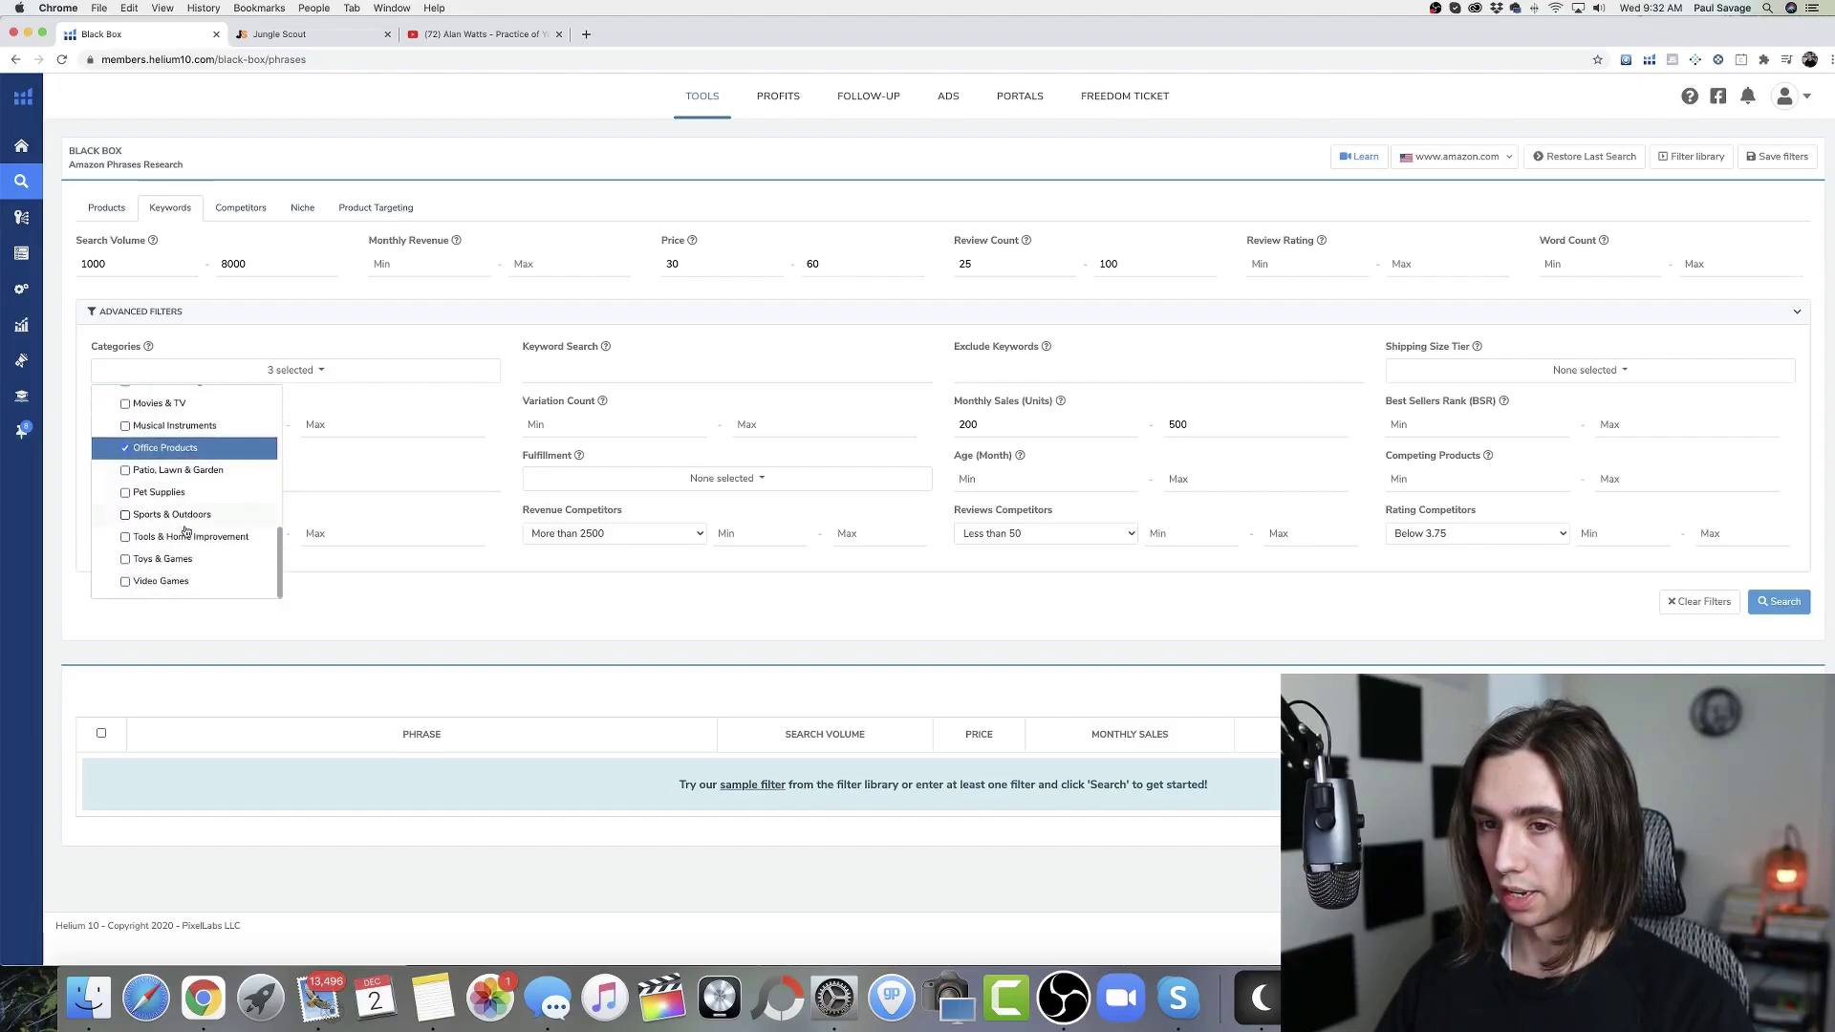
{"action": "left_click", "coordinate": [187, 536]}
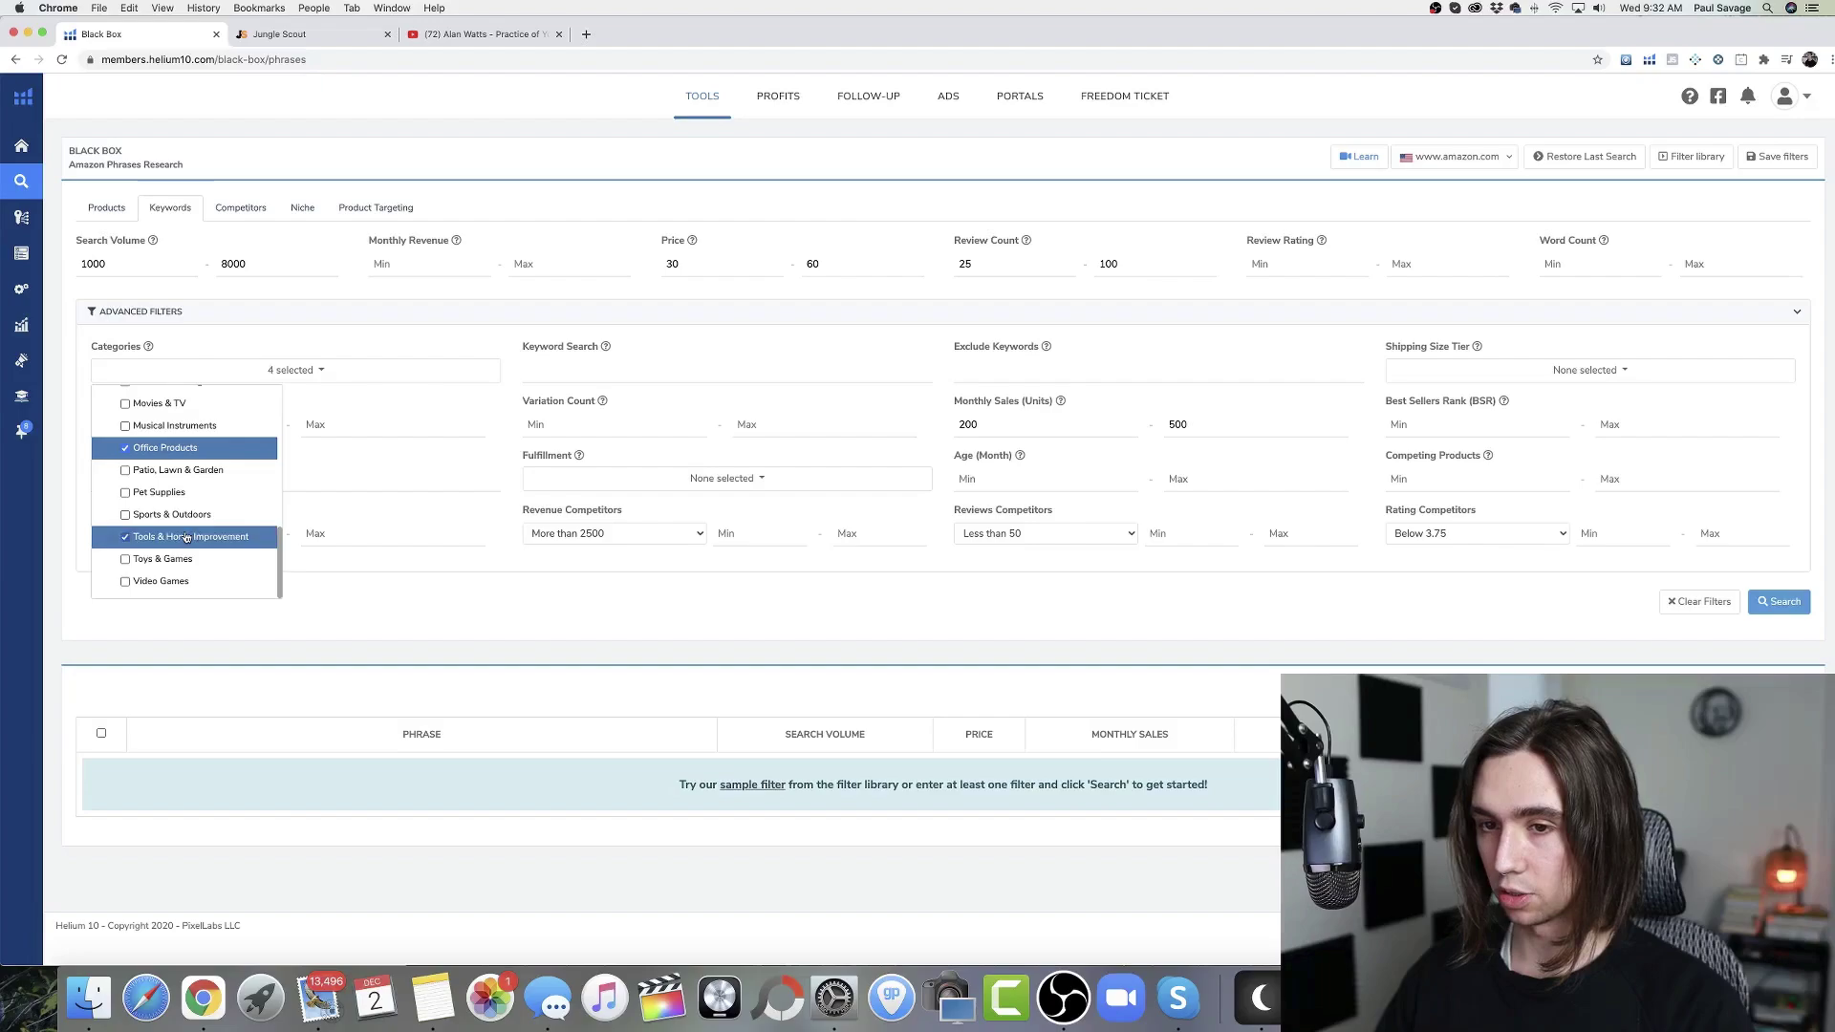
{"action": "left_click", "coordinate": [460, 590]}
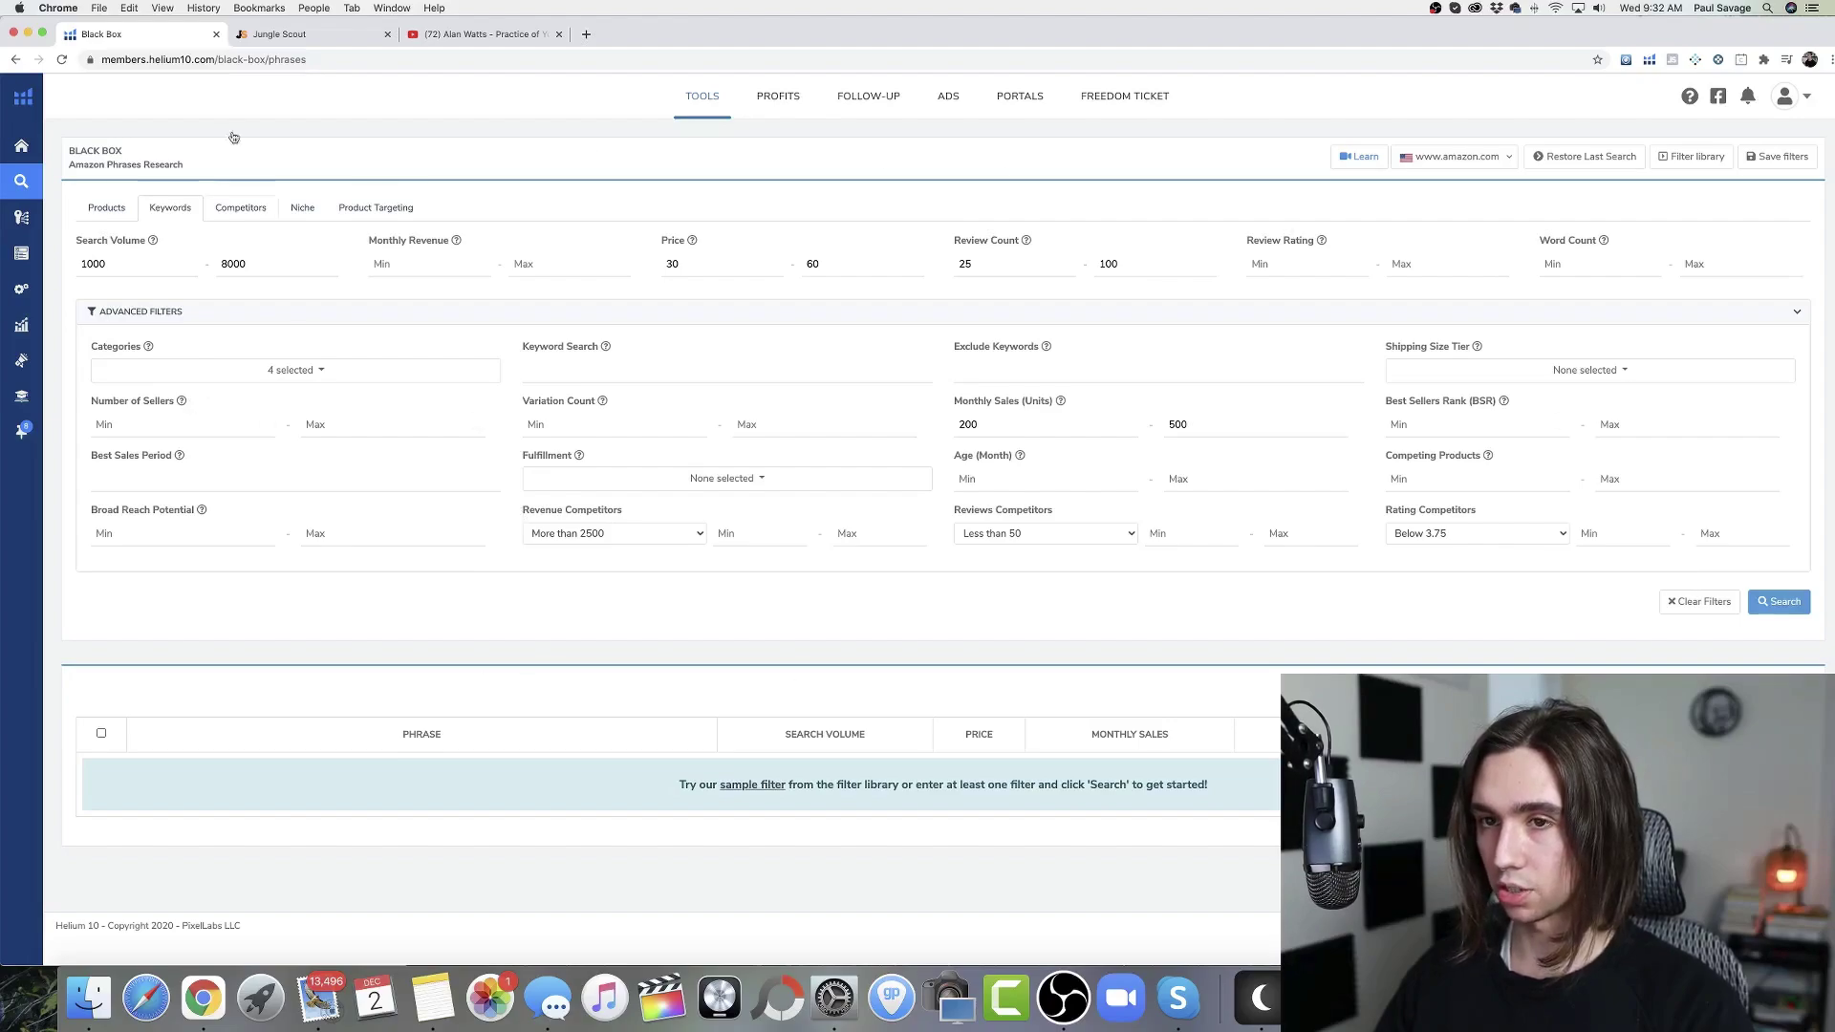
{"action": "left_click", "coordinate": [1773, 602]}
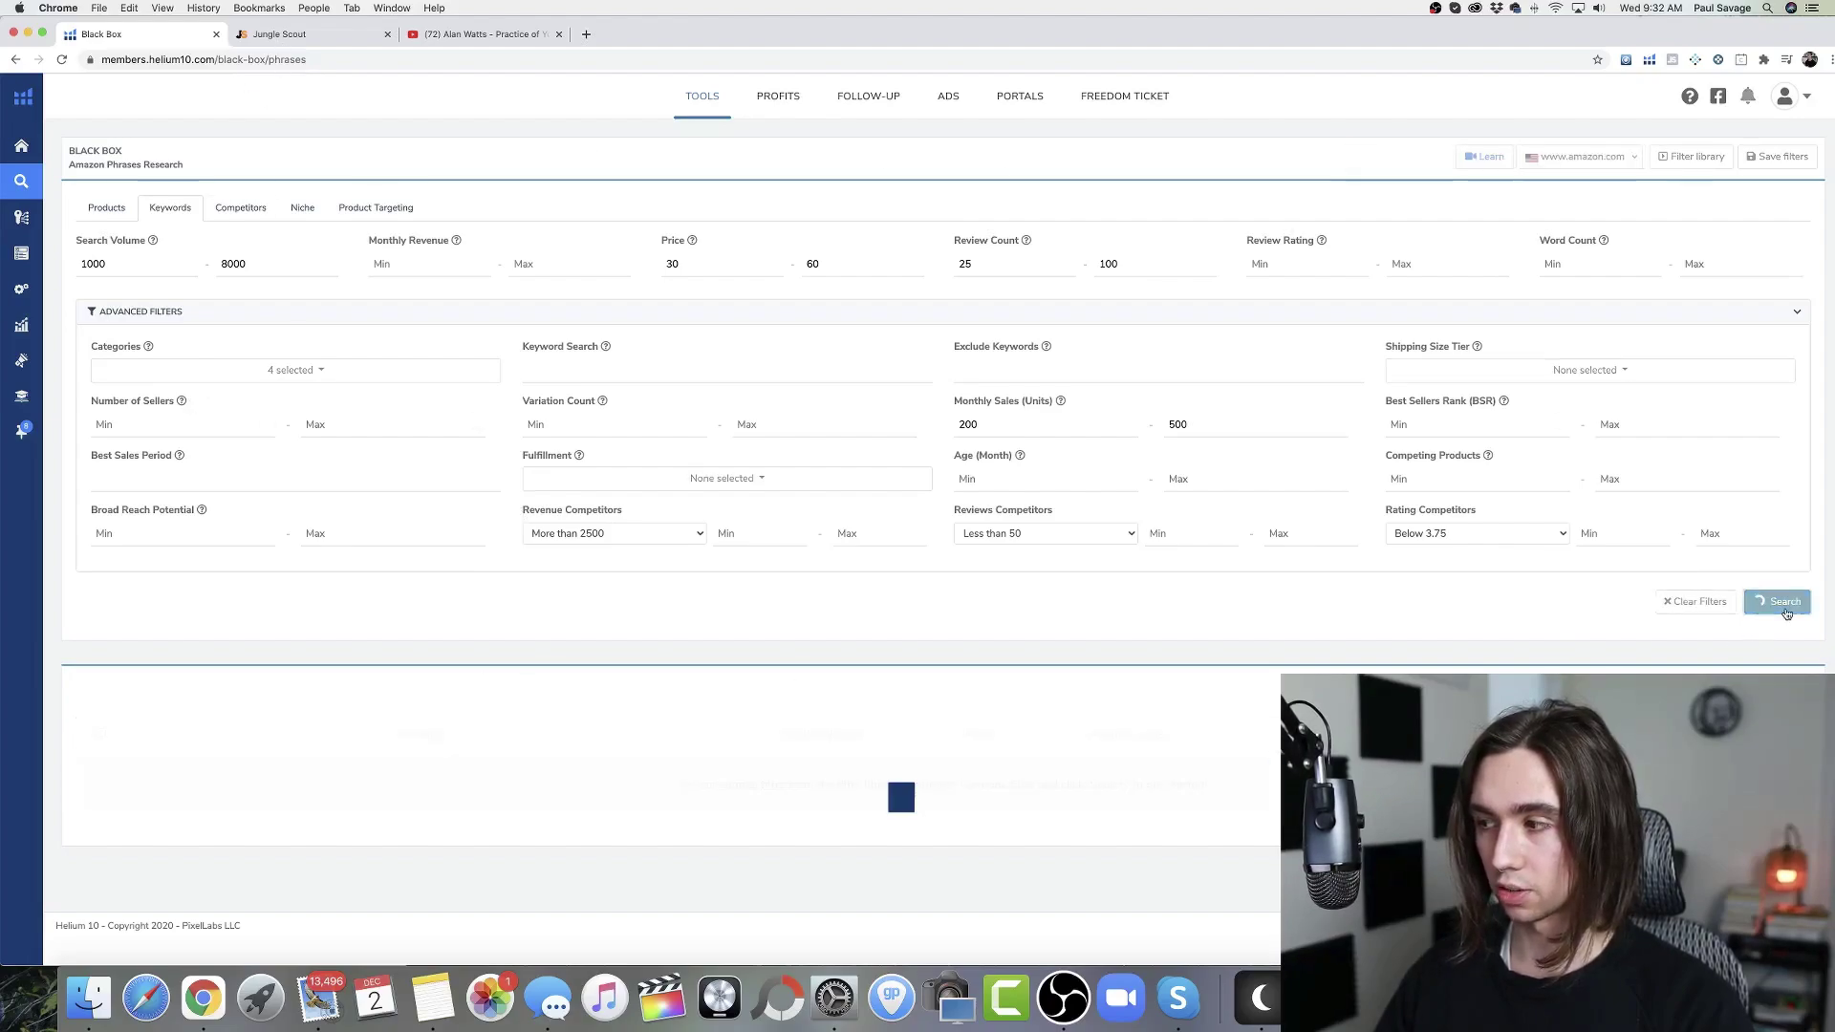
Step: Tick Arts, Crafts & Sewing, Home & Kitchen, Office Products and Tools & Home Improvement in Opportunity Finder
{"action": "left_click", "coordinate": [279, 34]}
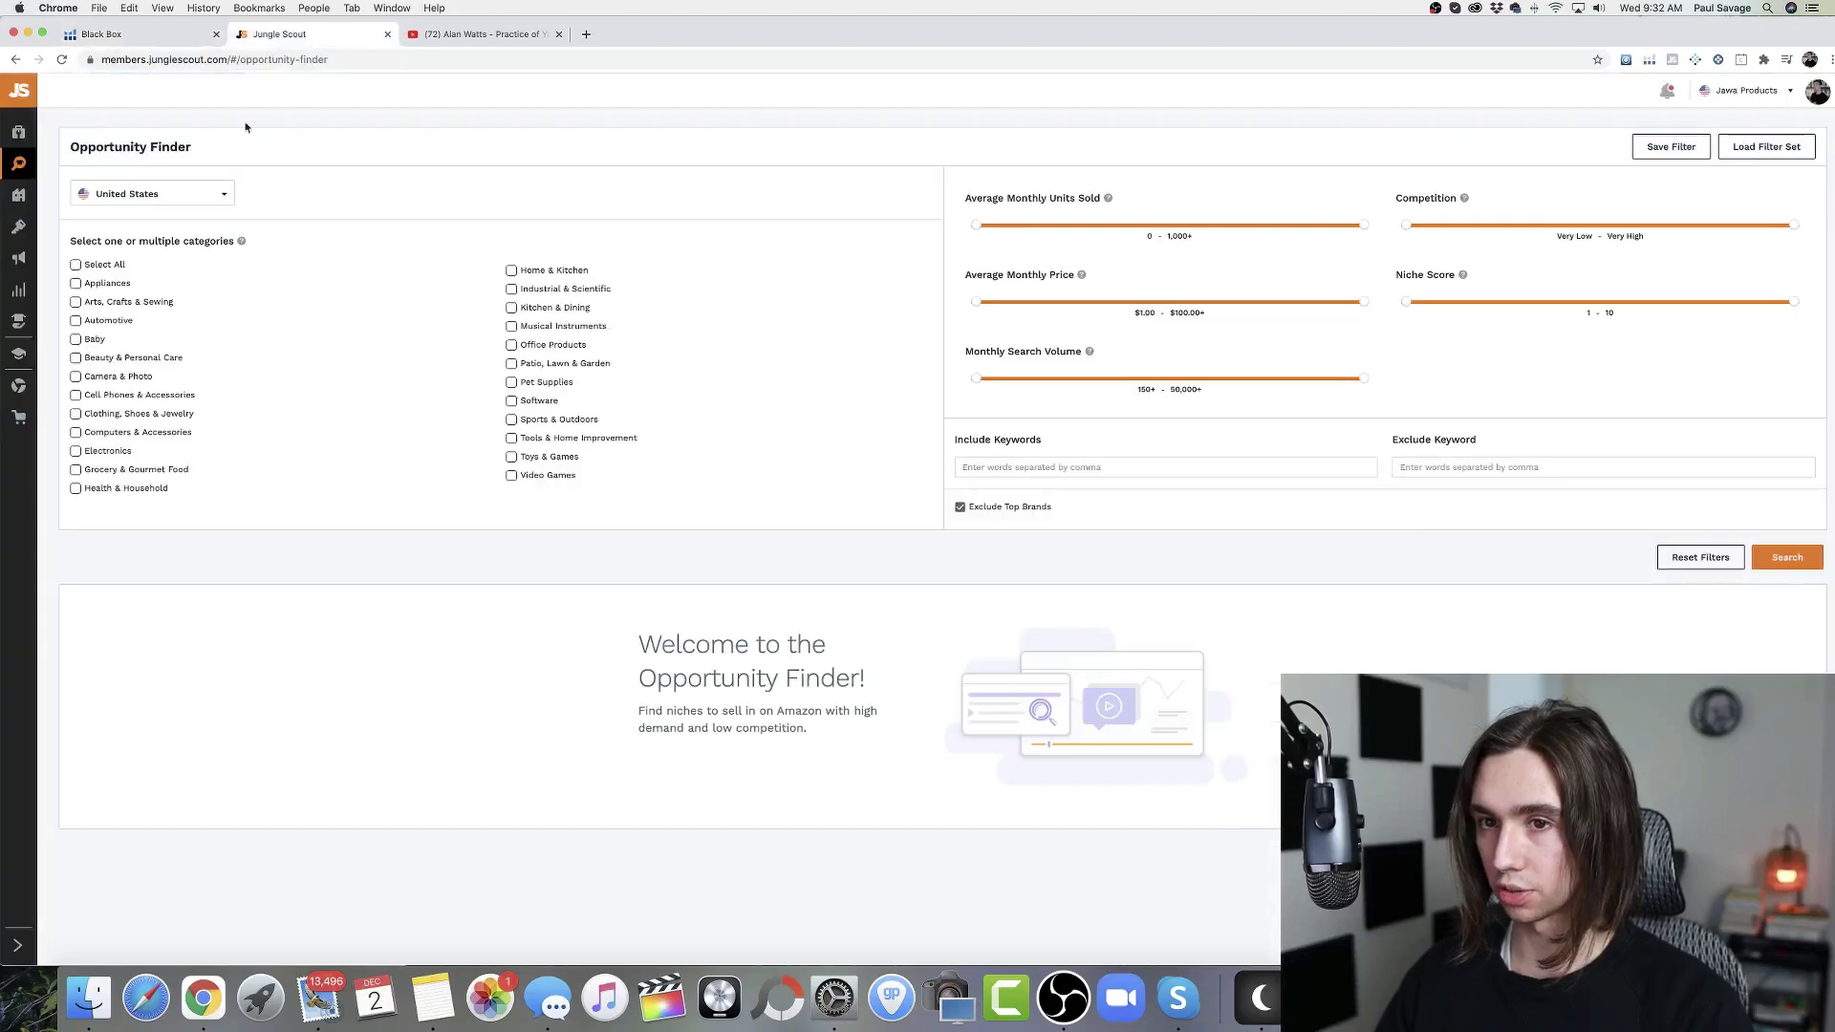
{"action": "left_click", "coordinate": [76, 302]}
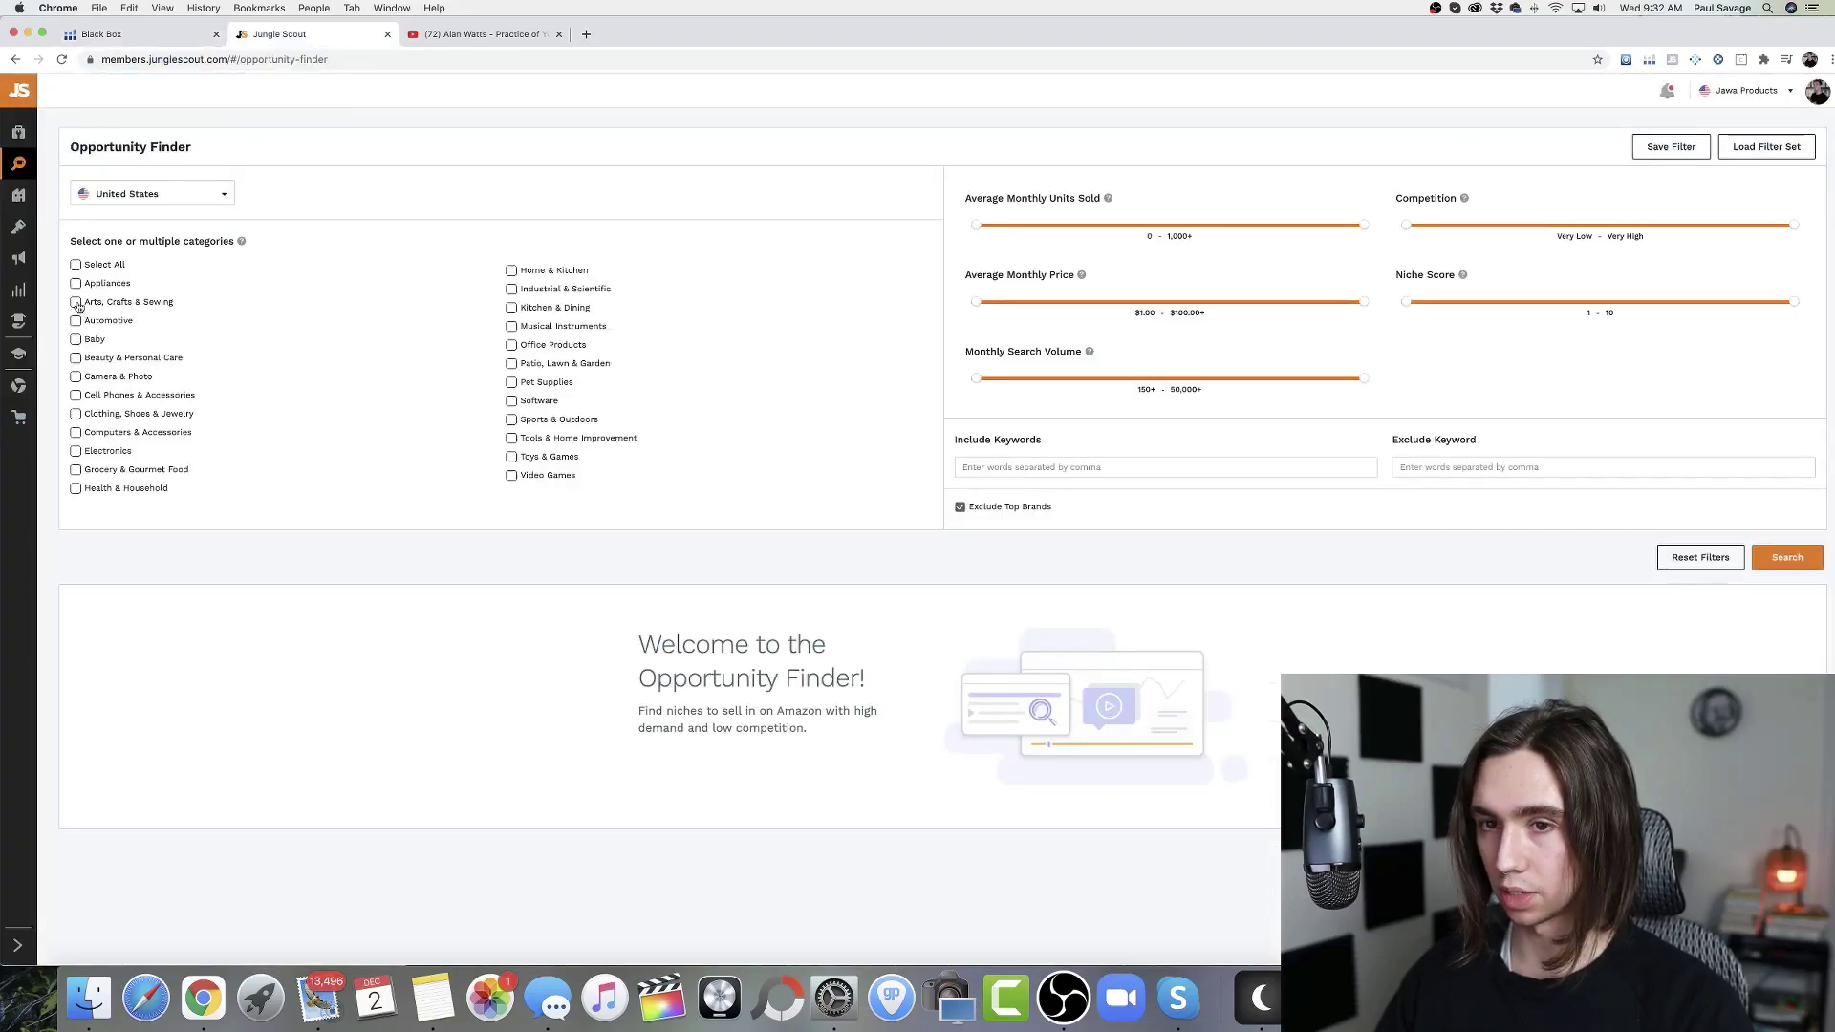
{"action": "left_click", "coordinate": [512, 270]}
{"action": "left_click", "coordinate": [511, 346]}
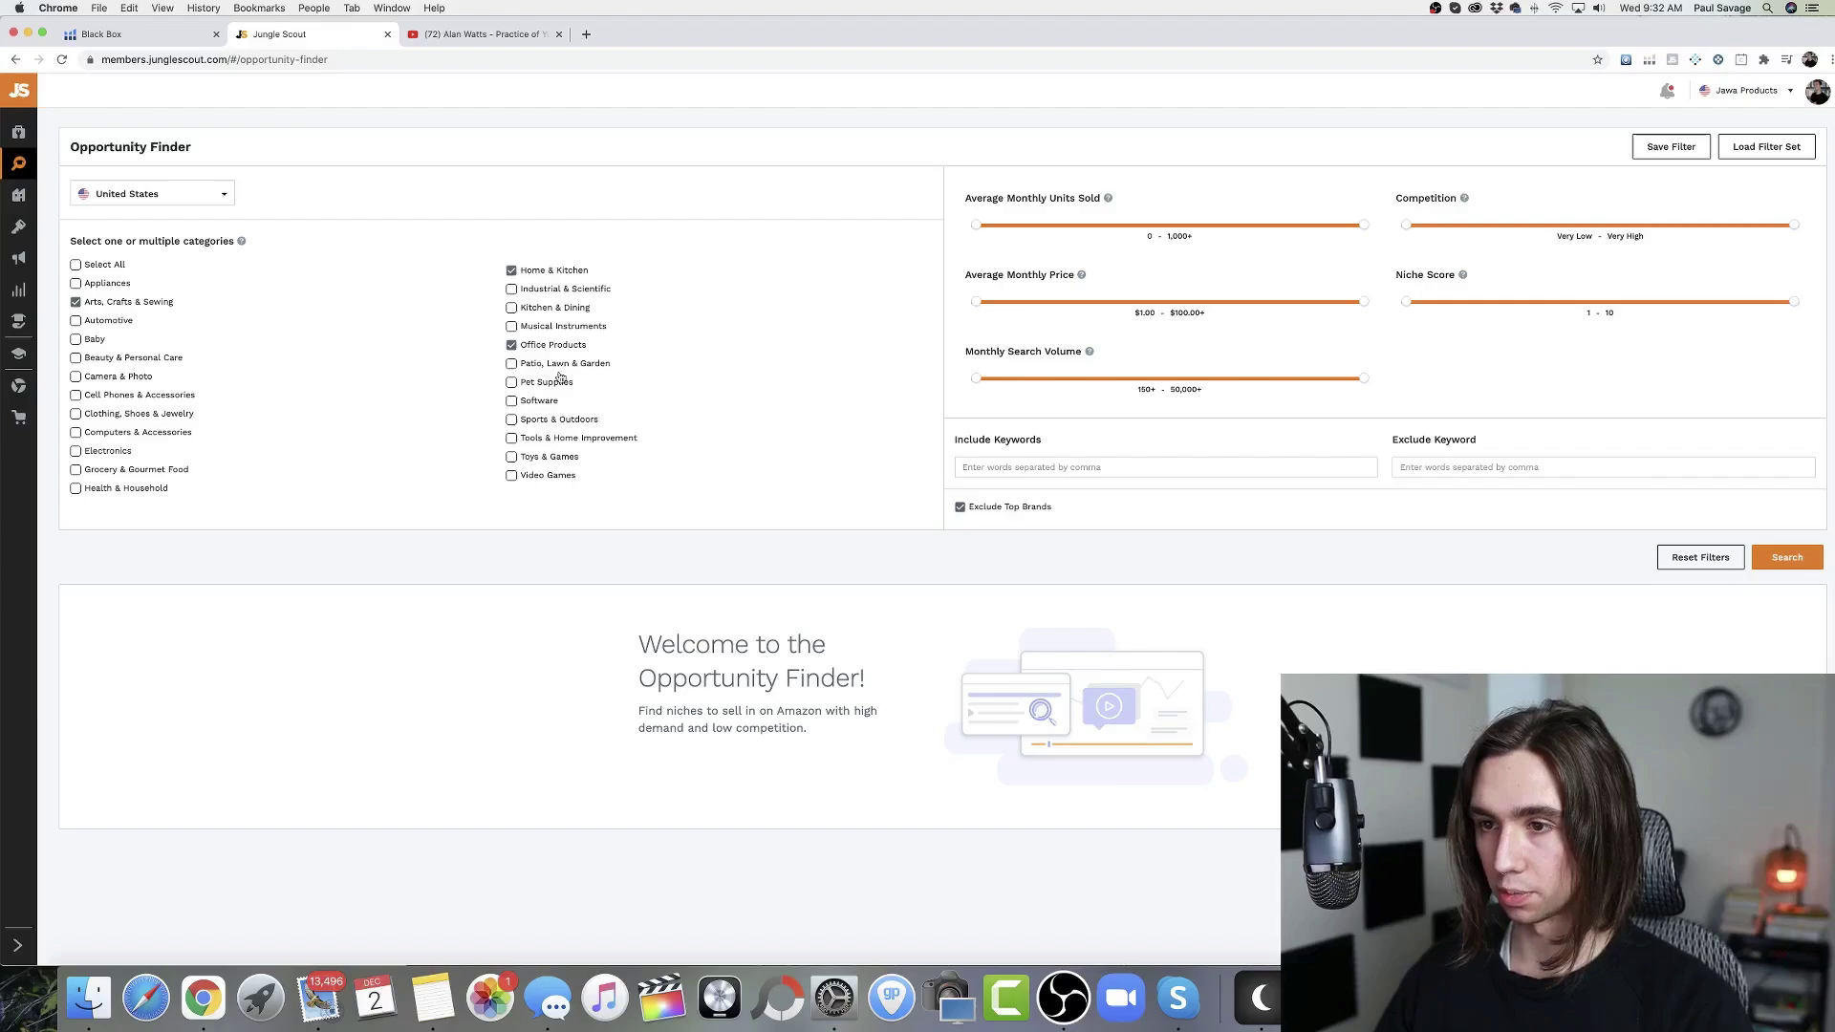
{"action": "left_click", "coordinate": [512, 439]}
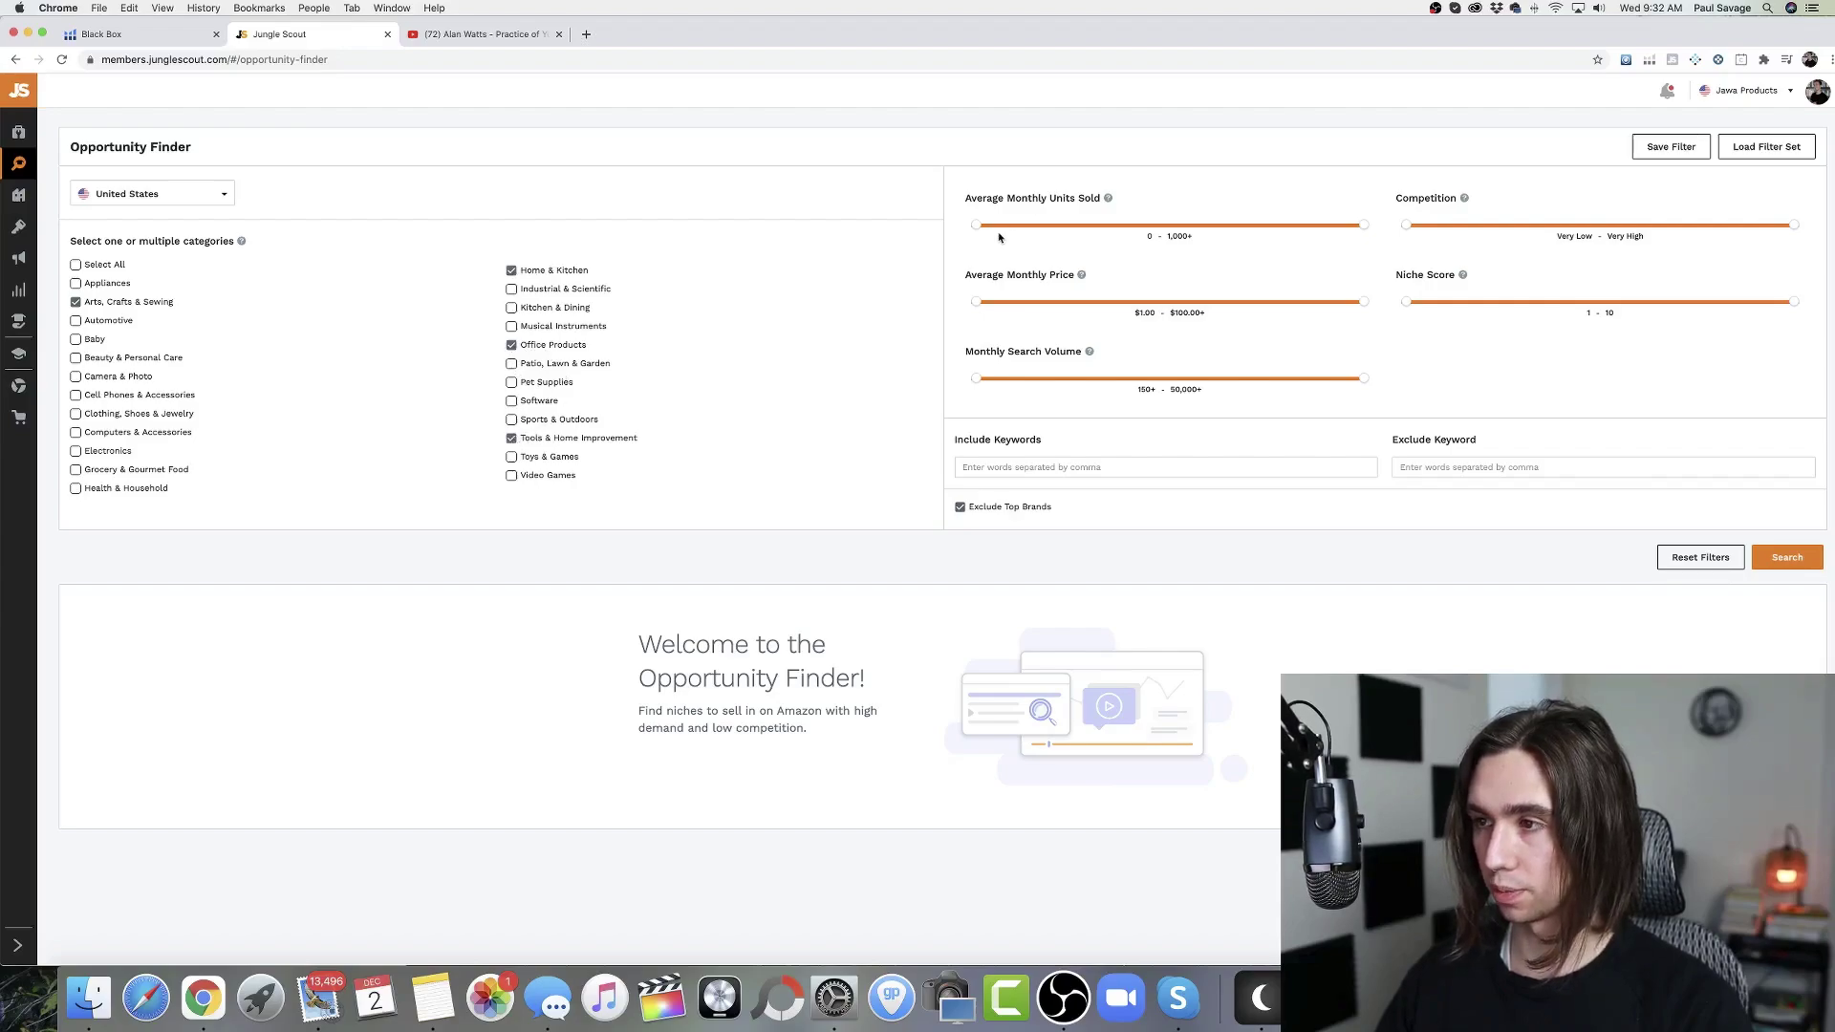
Step: Set average monthly units sold to 200–500 and price to $30–$60
{"action": "left_click", "coordinate": [1150, 235]}
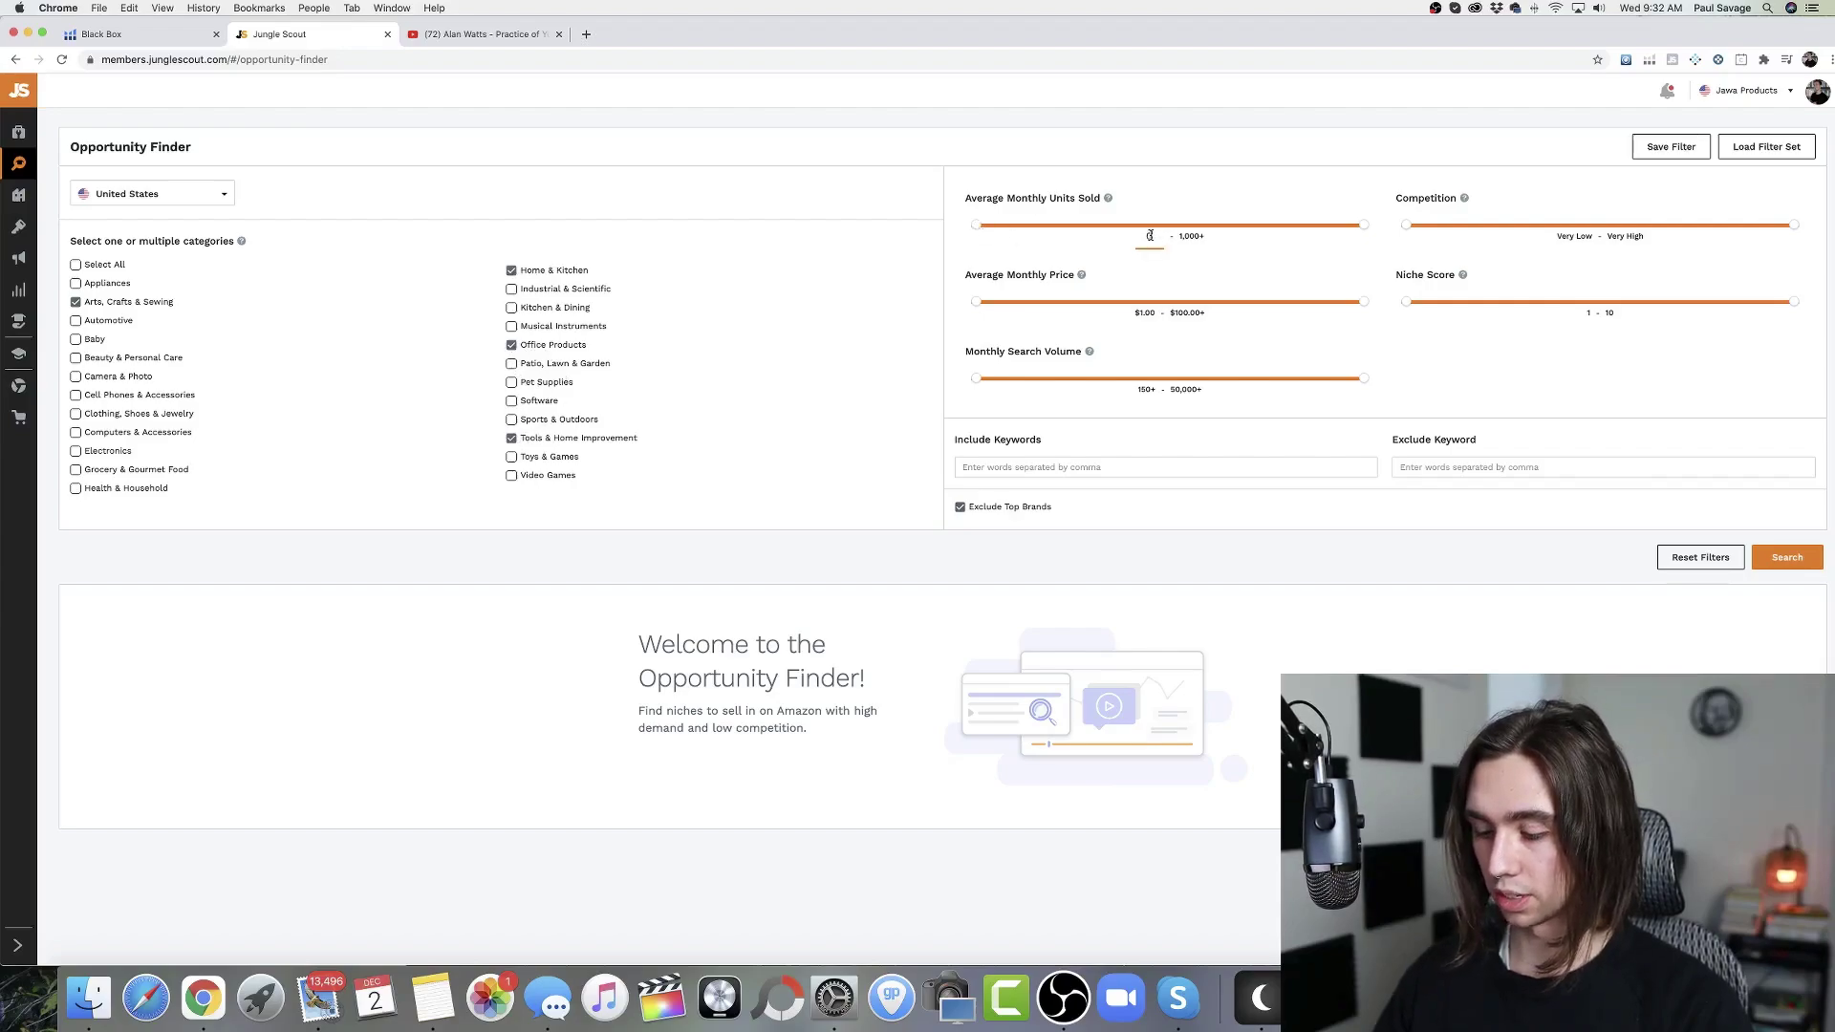
{"action": "type", "text": "200"}
{"action": "key", "text": "Return"}
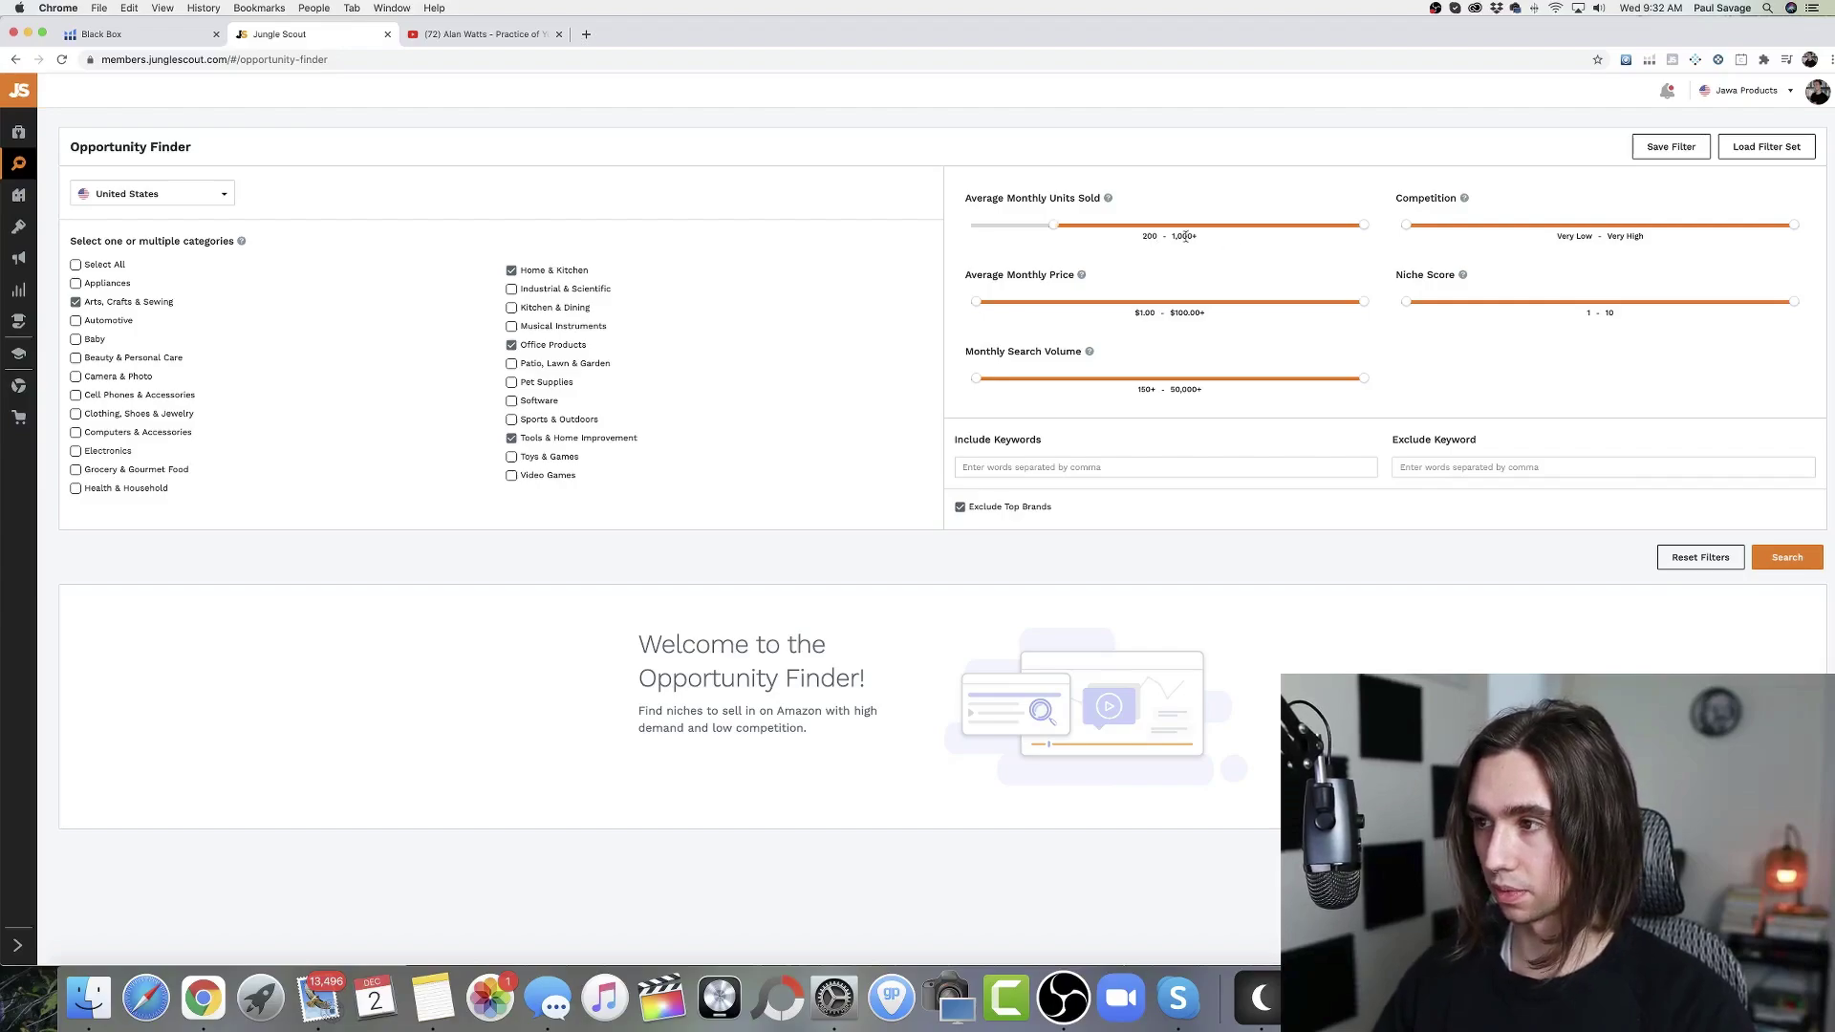
{"action": "left_click", "coordinate": [1182, 235]}
{"action": "key", "text": "BackSpace"}
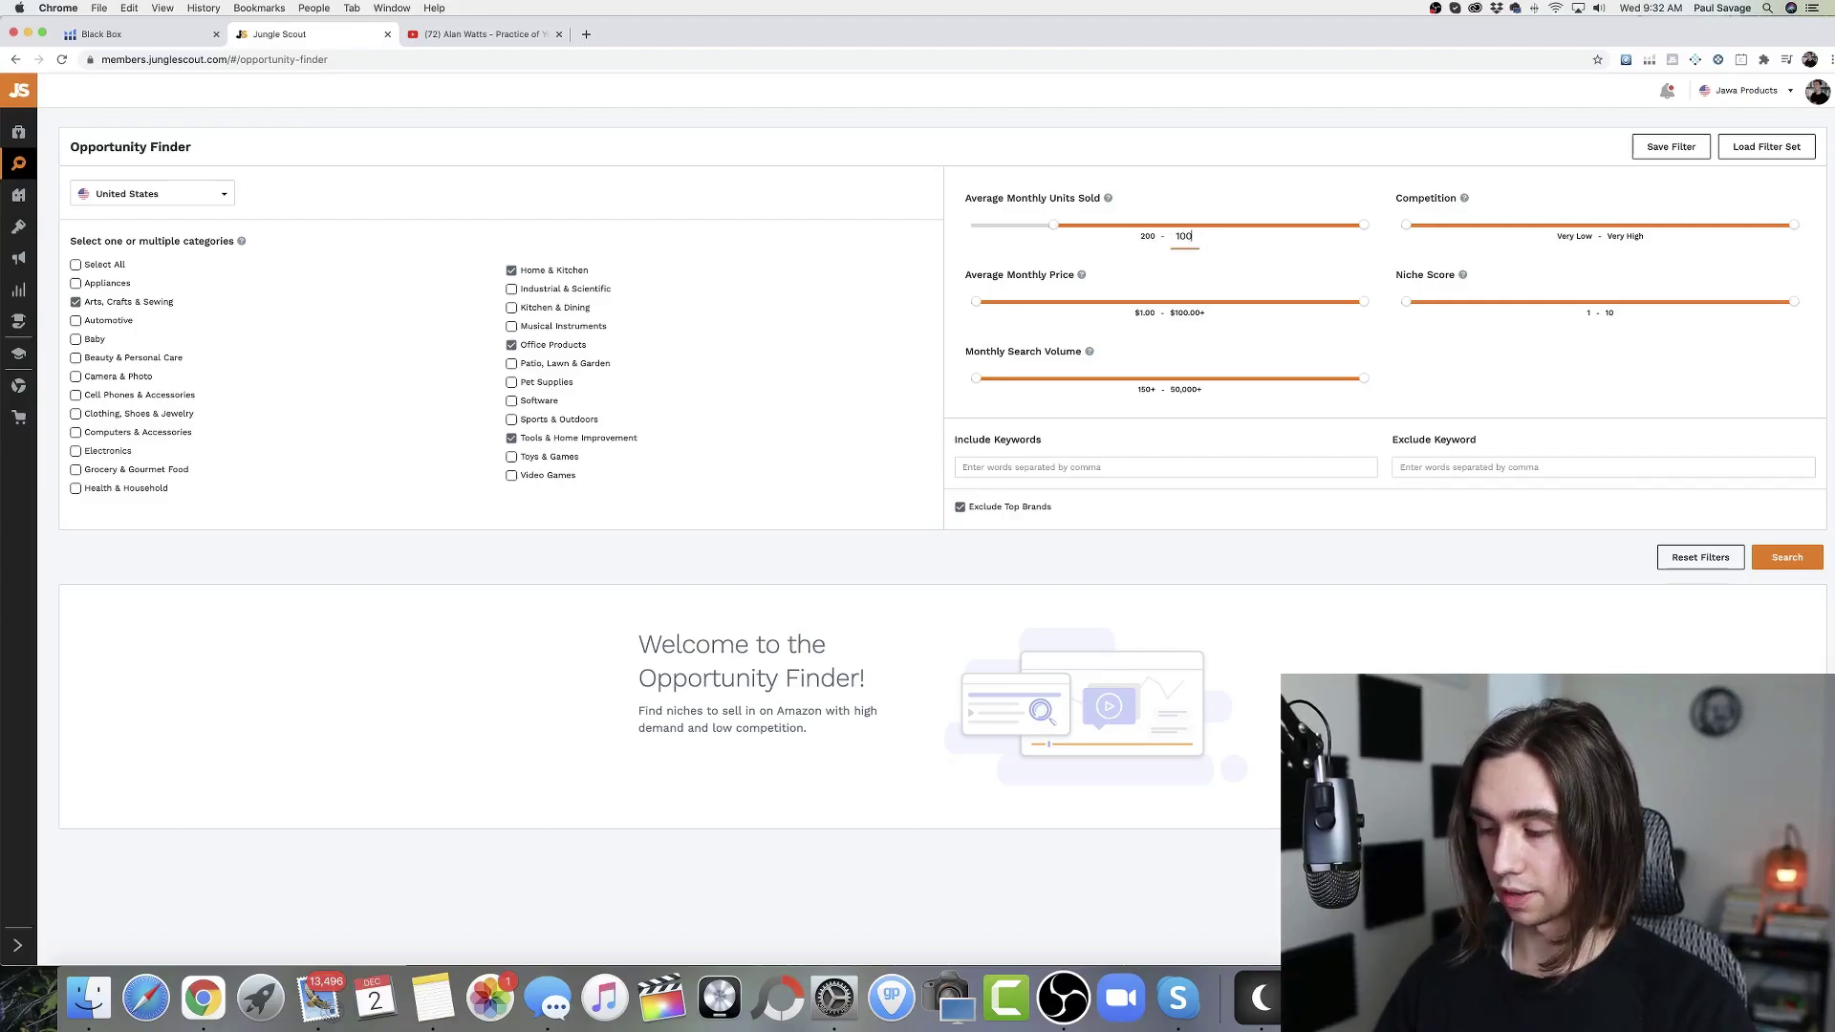
{"action": "type", "text": "500"}
{"action": "key", "text": "Return"}
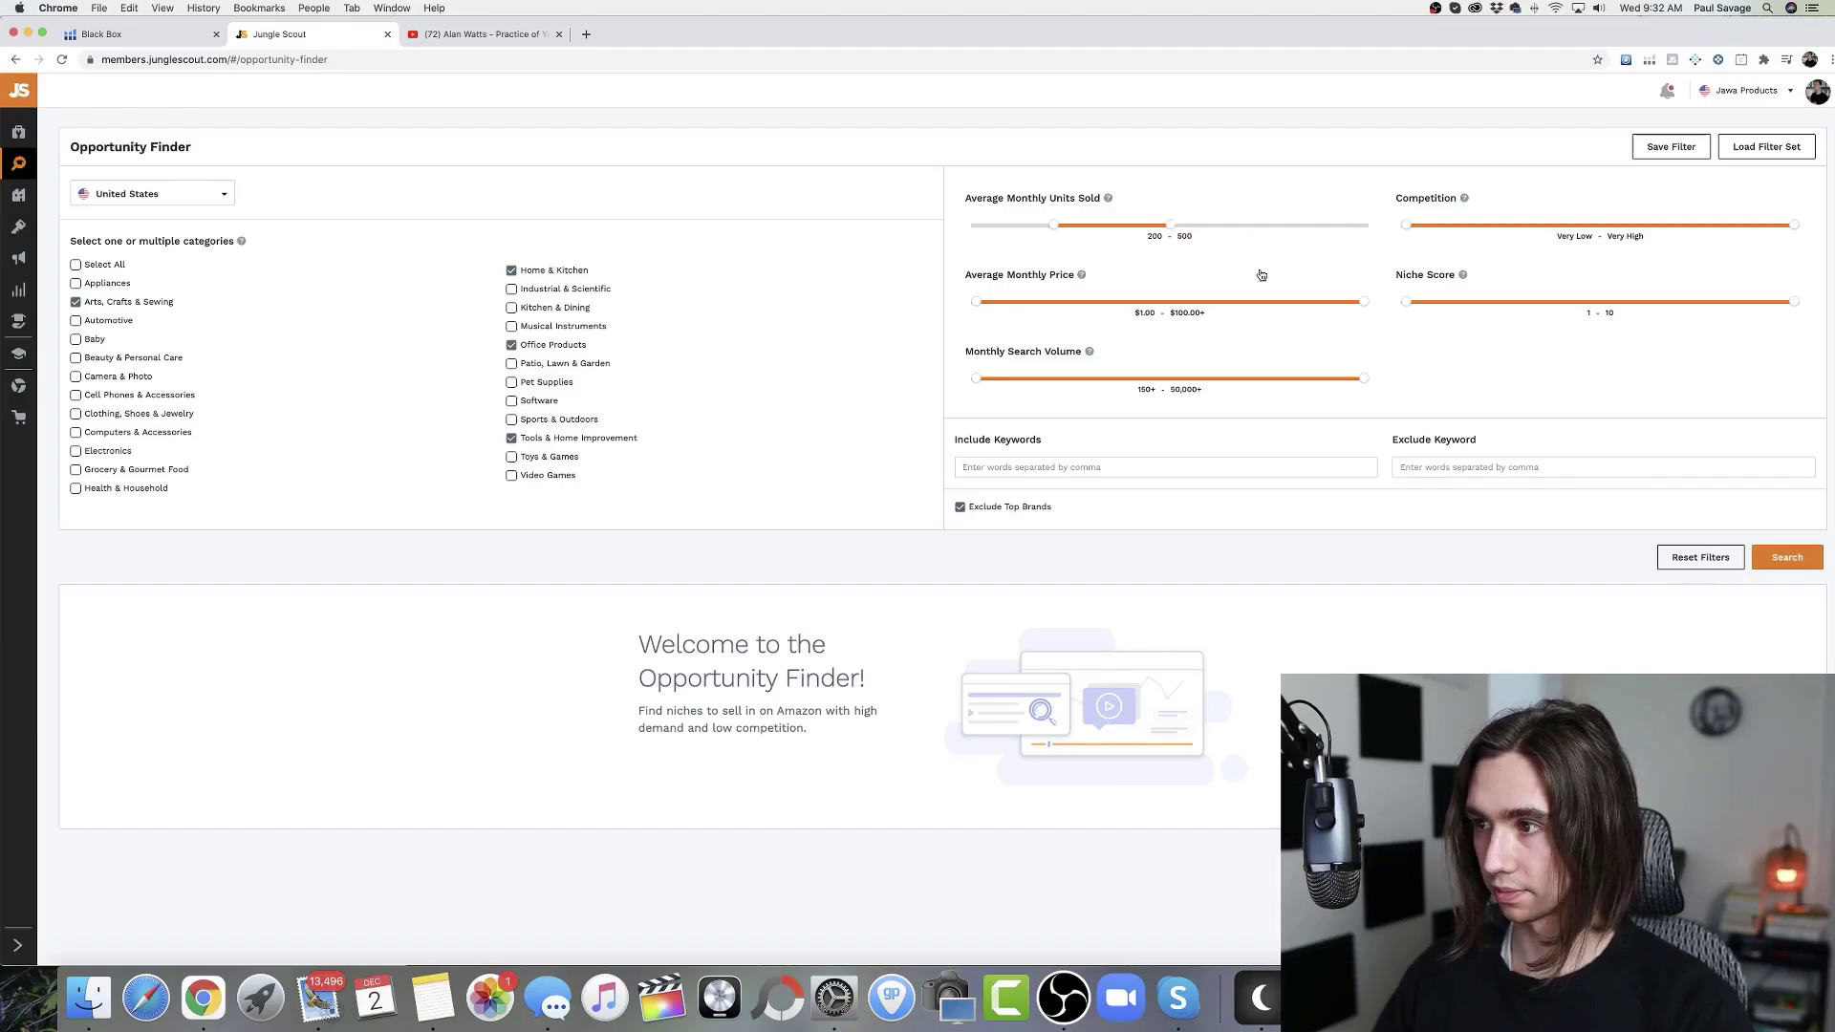
{"action": "left_click", "coordinate": [1146, 312]}
{"action": "key", "text": "BackSpace"}
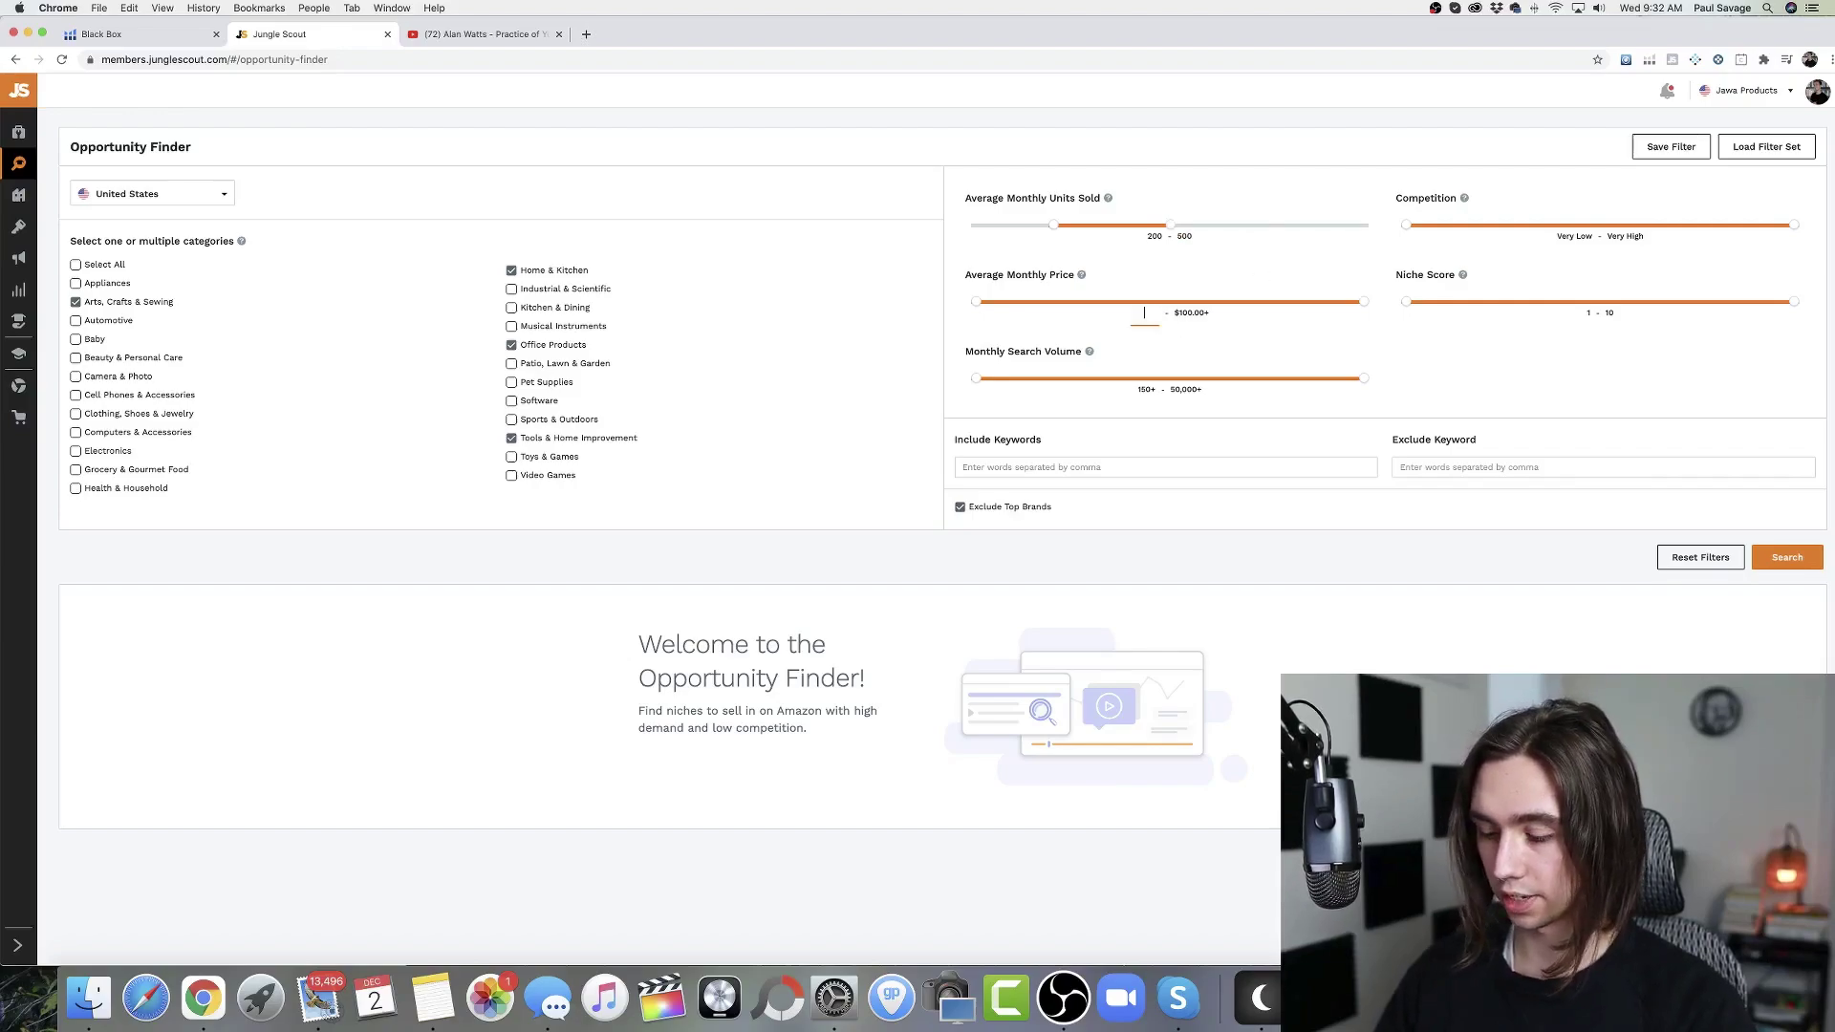
{"action": "type", "text": "30"}
{"action": "left_click", "coordinate": [1190, 313]}
{"action": "type", "text": "60"}
{"action": "key", "text": "Return"}
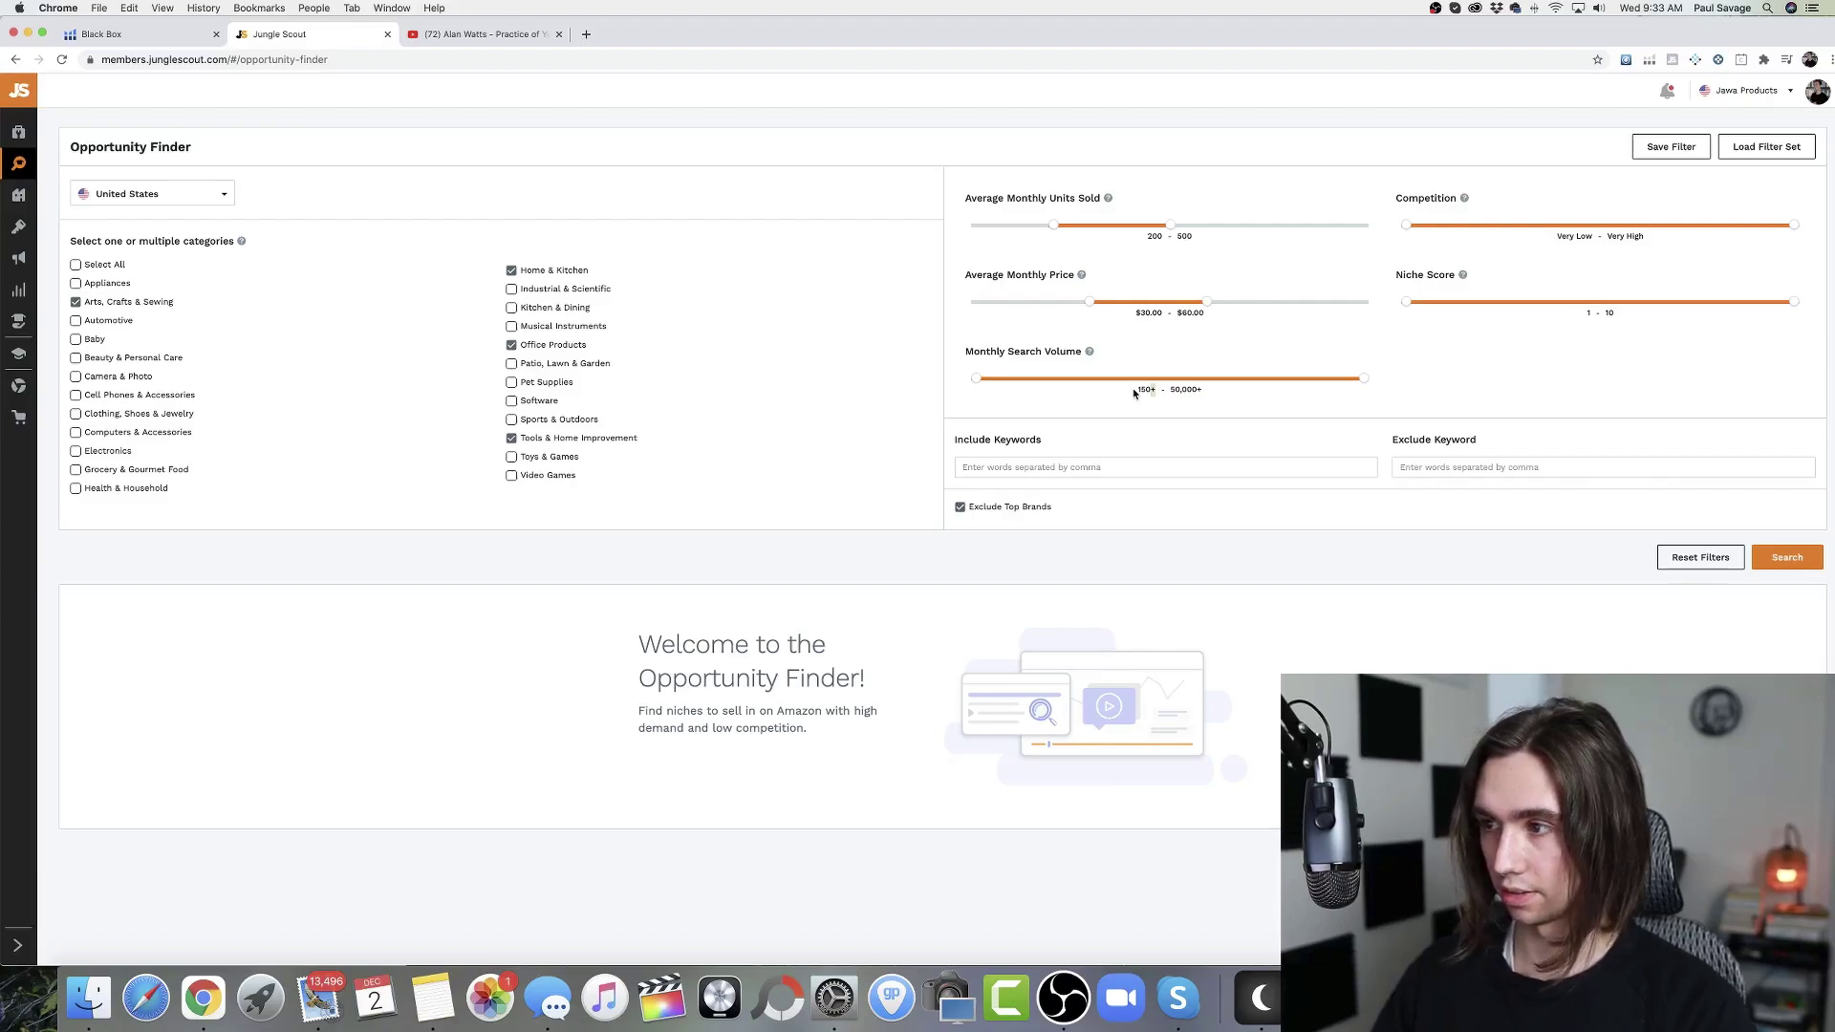
Step: Set search volume to 1,000–5,000, competition to Very Low–Low, and run the niche search
{"action": "left_click", "coordinate": [1137, 390]}
{"action": "key", "text": "BackSpace"}
{"action": "key", "text": "BackSpace"}
{"action": "type", "text": "00"}
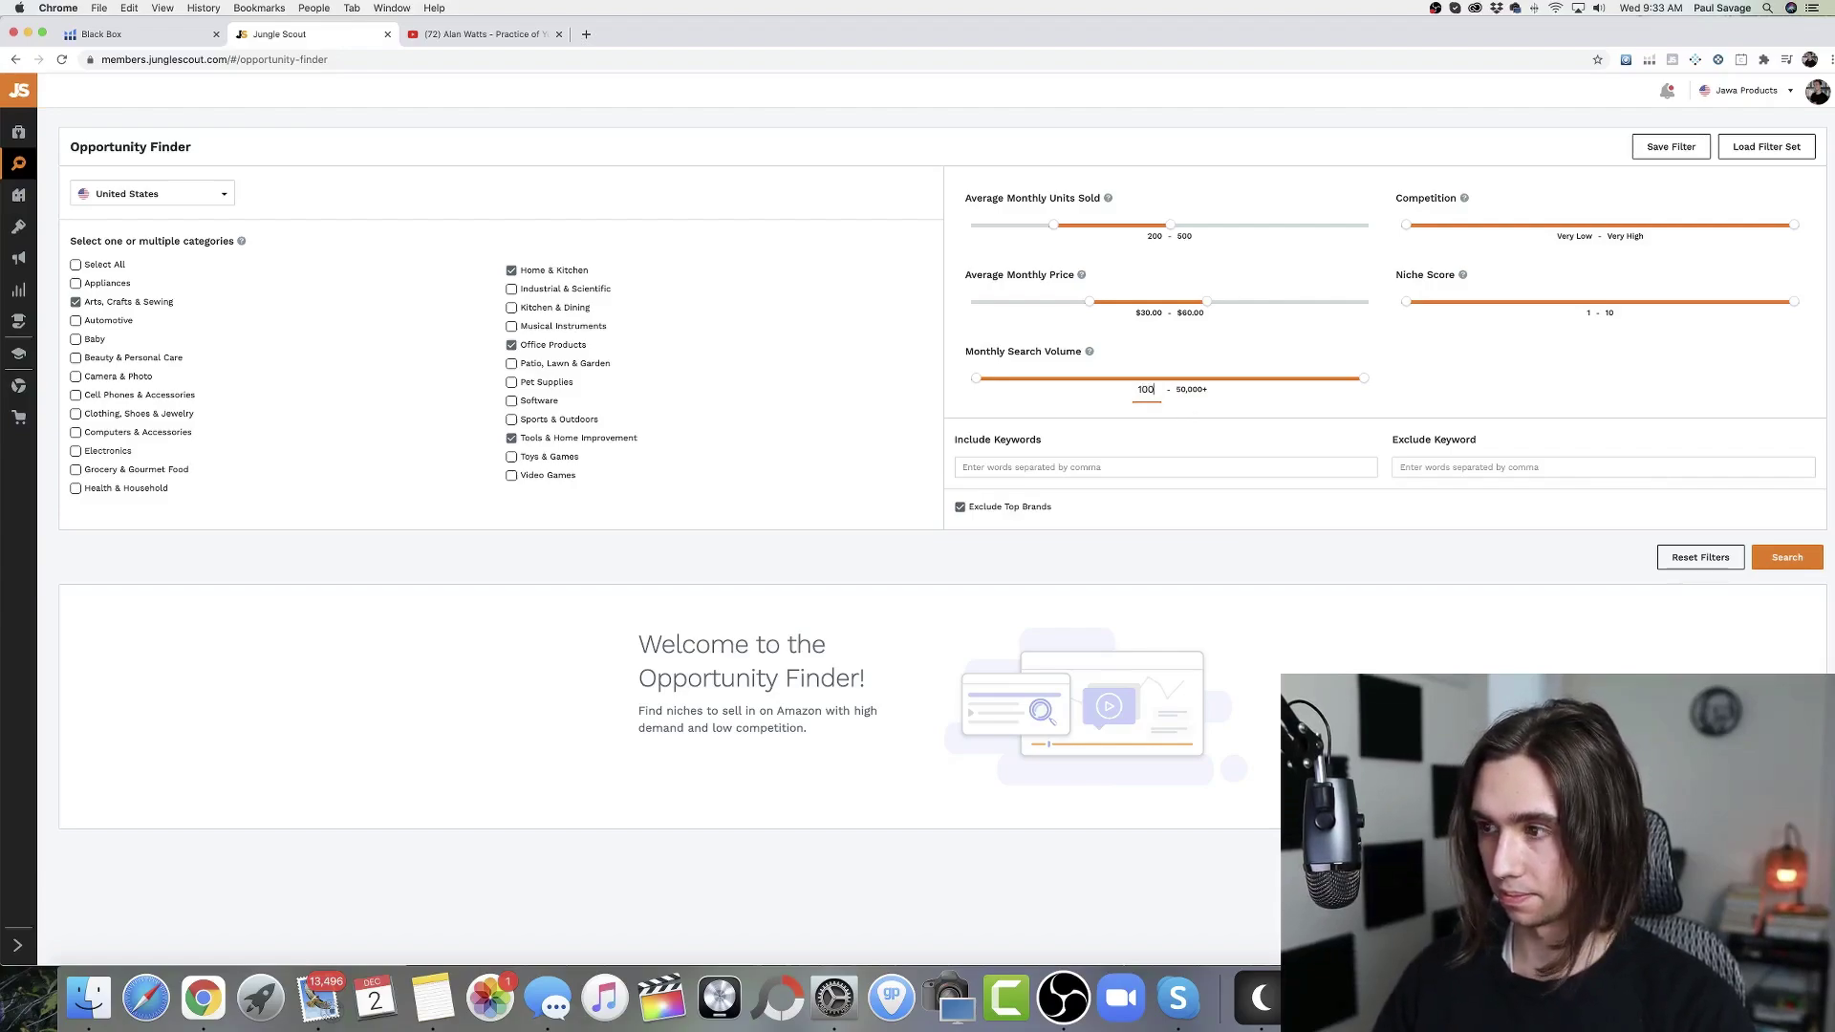
{"action": "type", "text": "0"}
{"action": "key", "text": "Tab"}
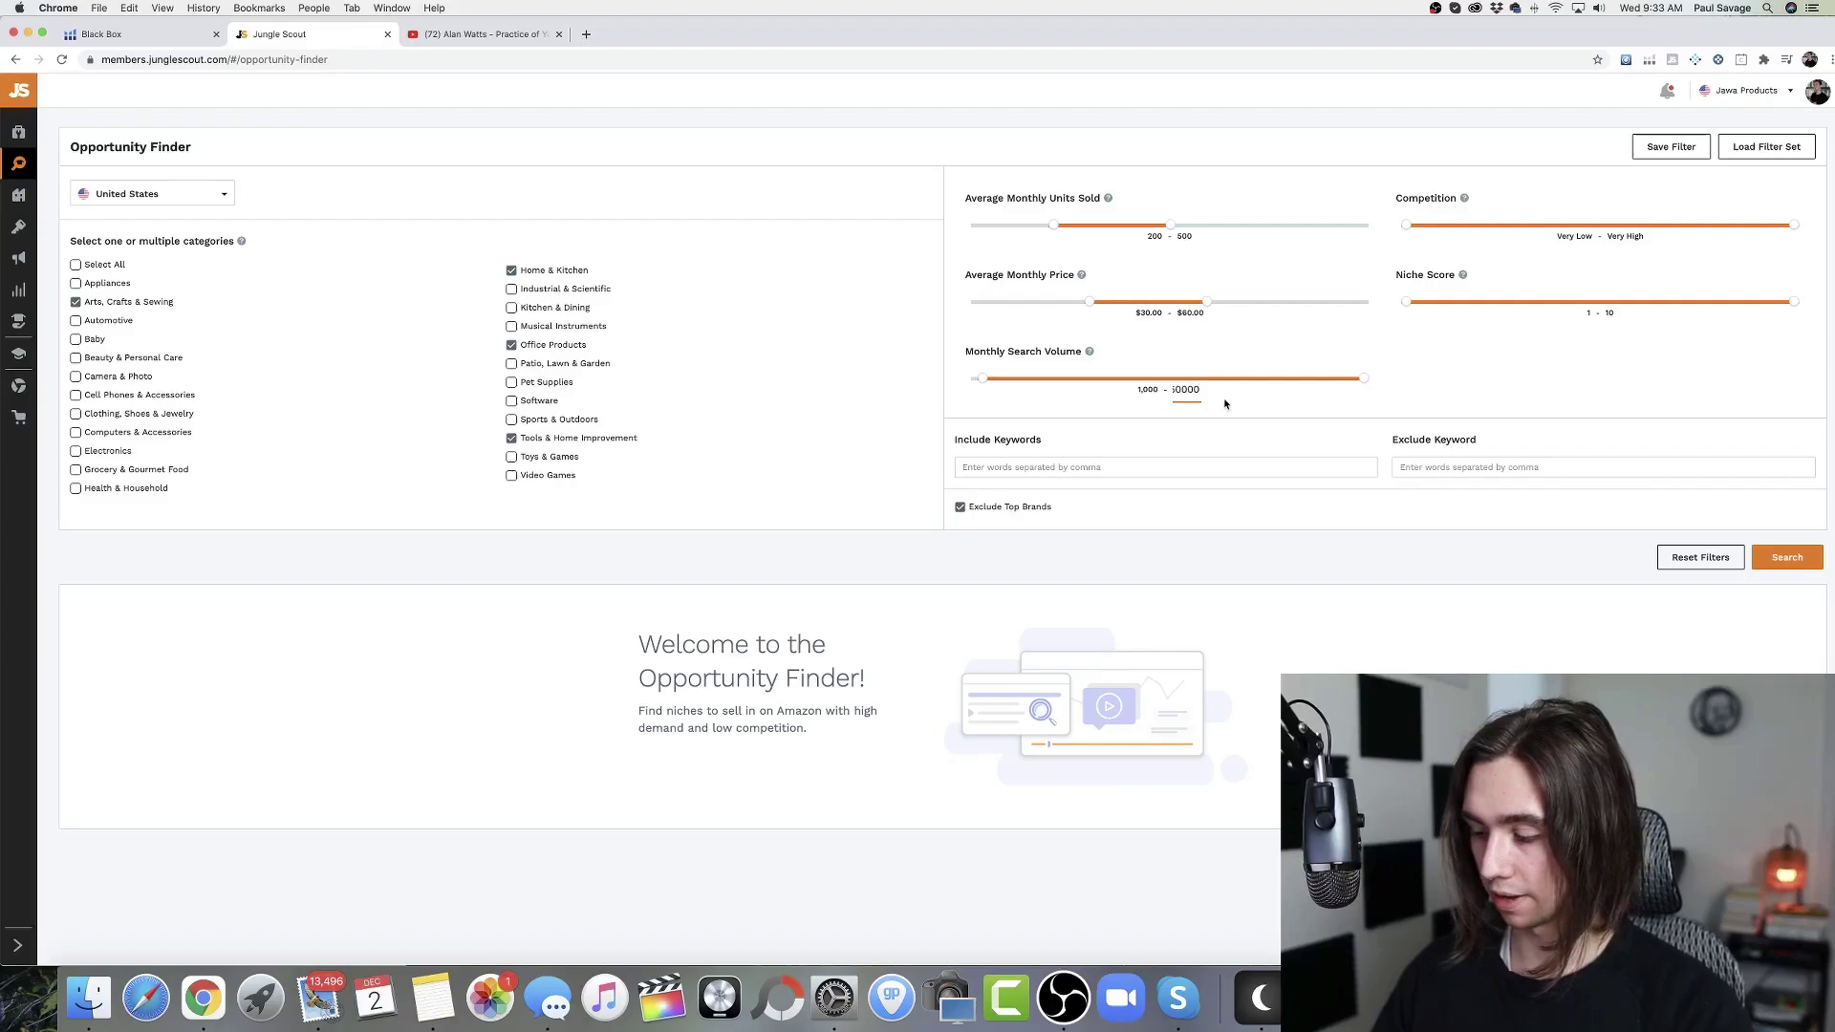
{"action": "key", "text": "BackSpace"}
{"action": "key", "text": "Return"}
{"action": "left_click_drag", "start_coordinate": [1796, 226], "coordinate": [1568, 228]}
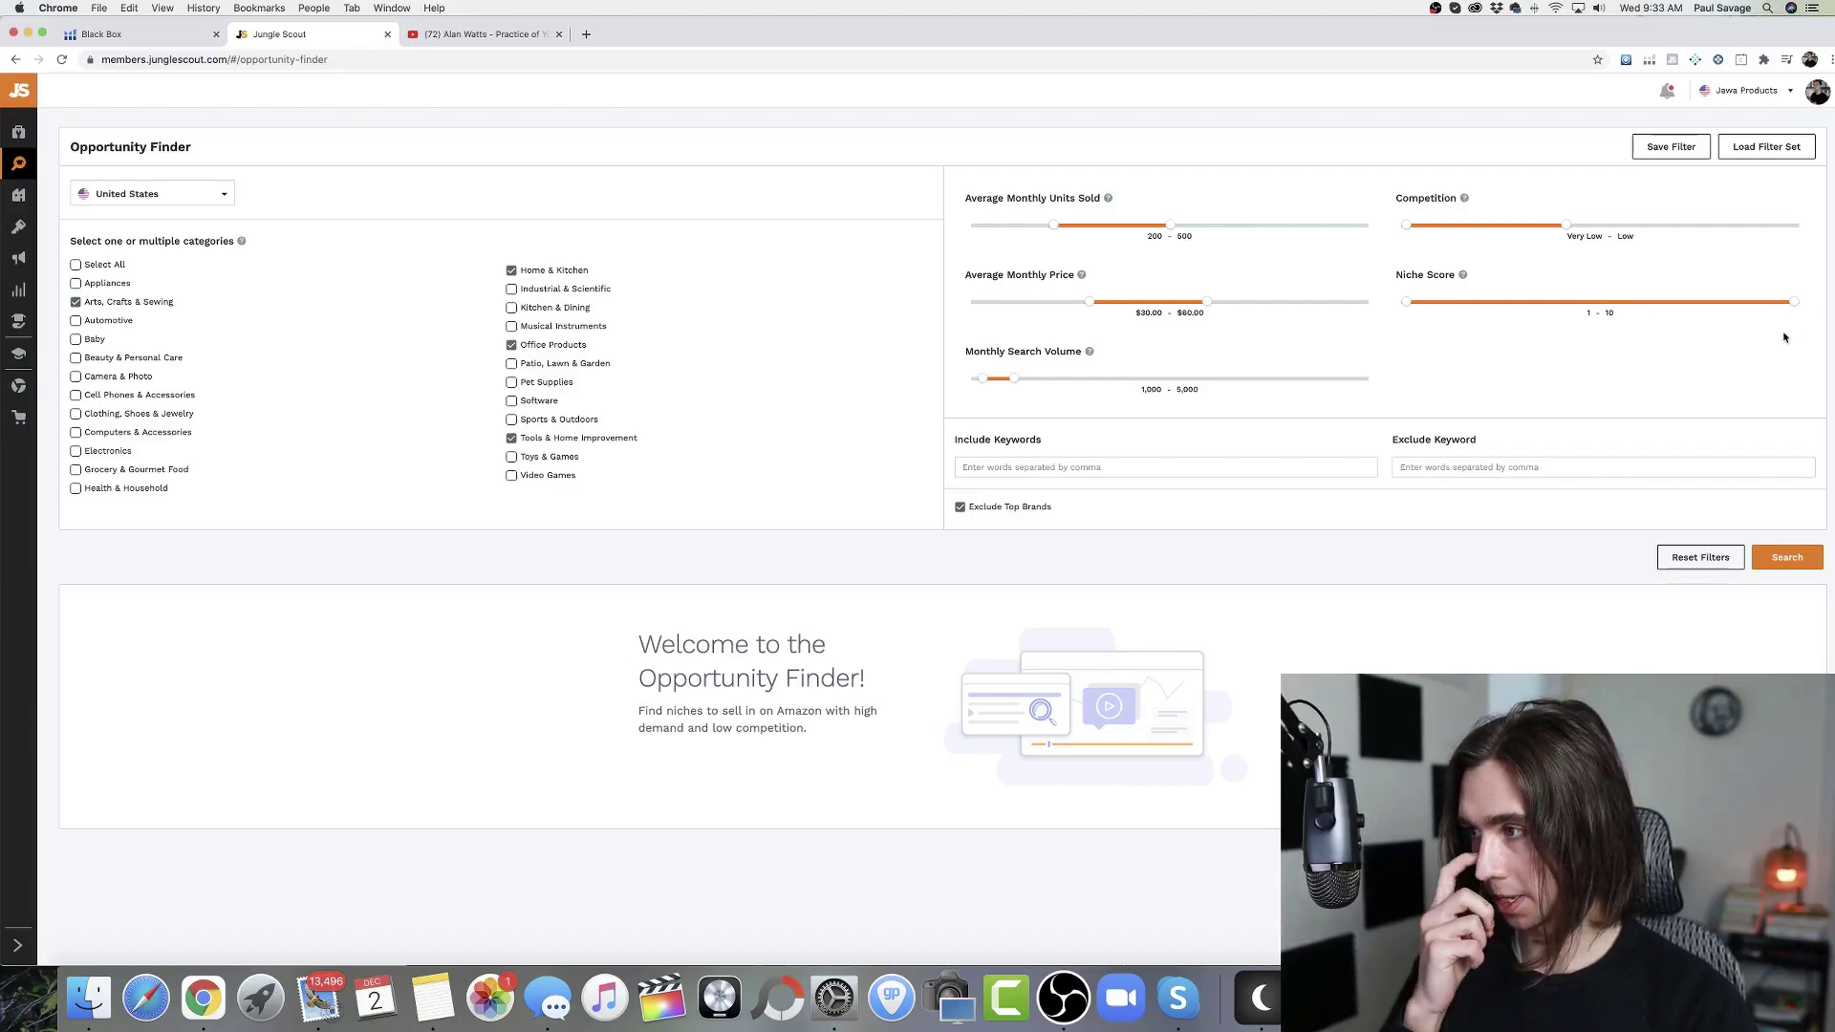
{"action": "left_click", "coordinate": [1771, 562]}
Step: Browse the Black Box keyword results to page 10, then return to the Jungle Scout niche results
{"action": "key", "text": "ctrl+shift+Tab"}
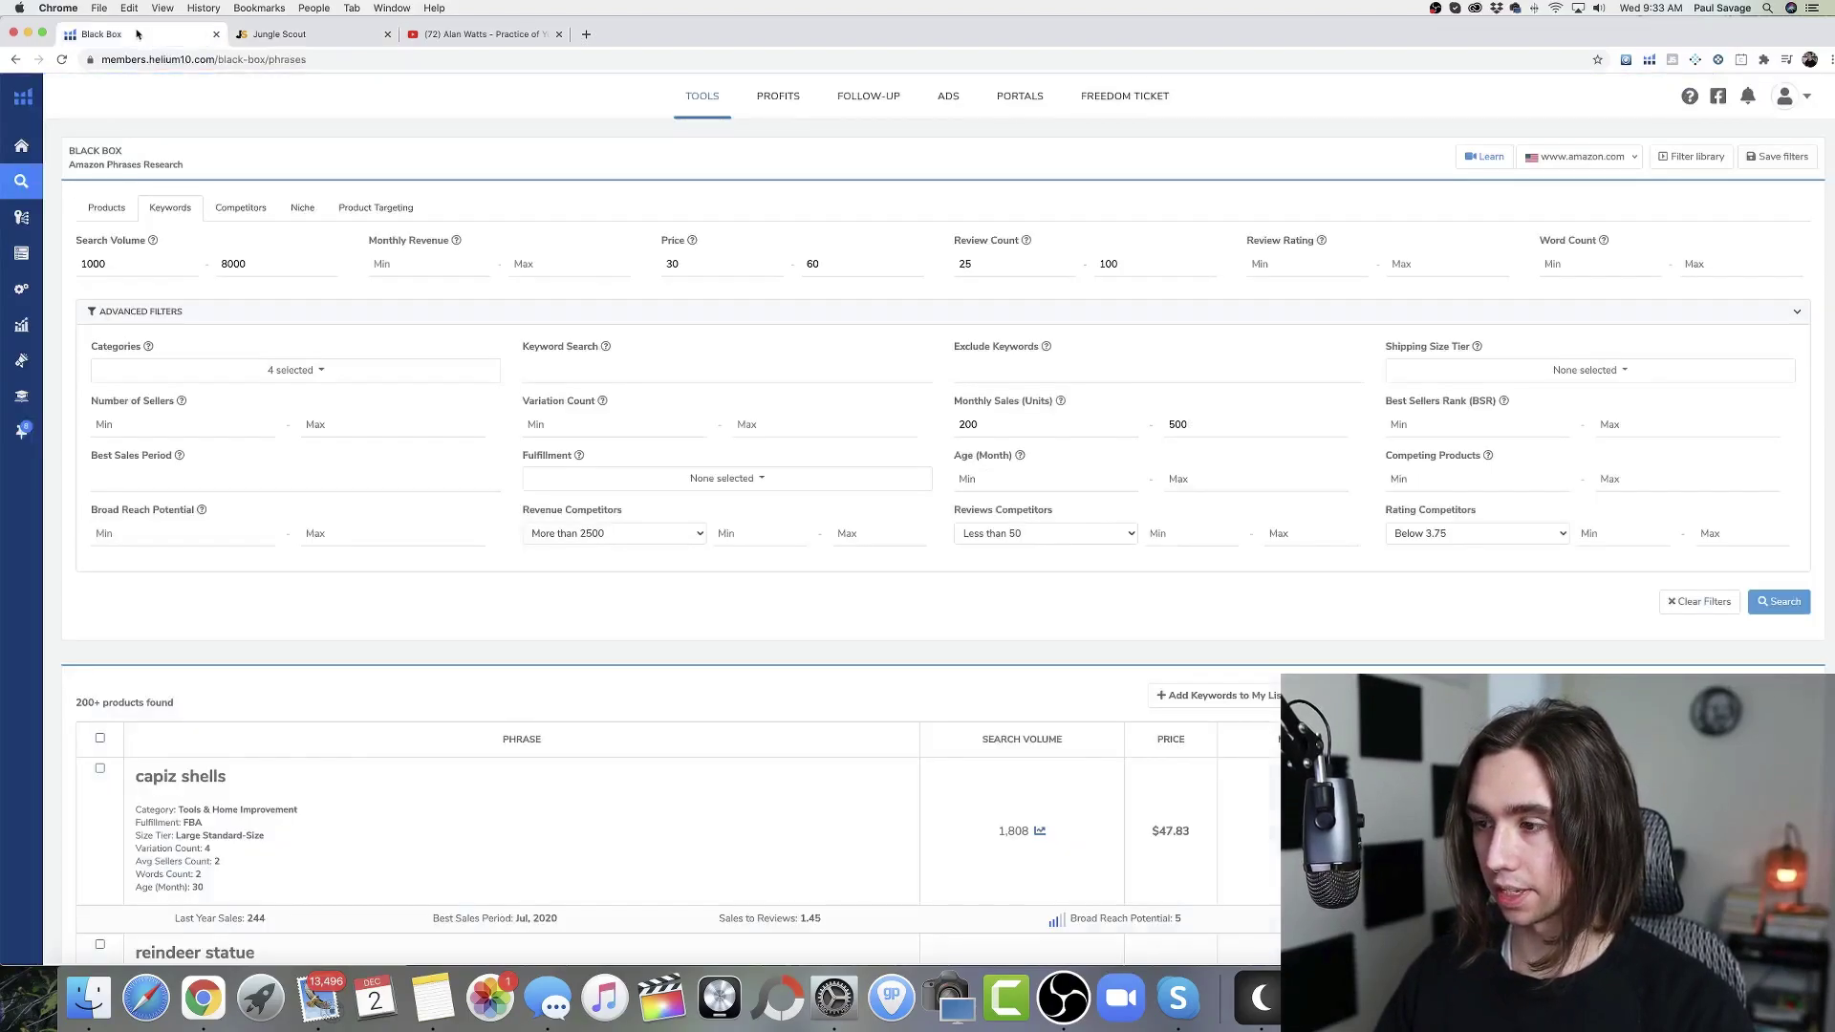
{"action": "scroll", "coordinate": [1113, 363], "scroll_direction": "down", "scroll_amount": 5}
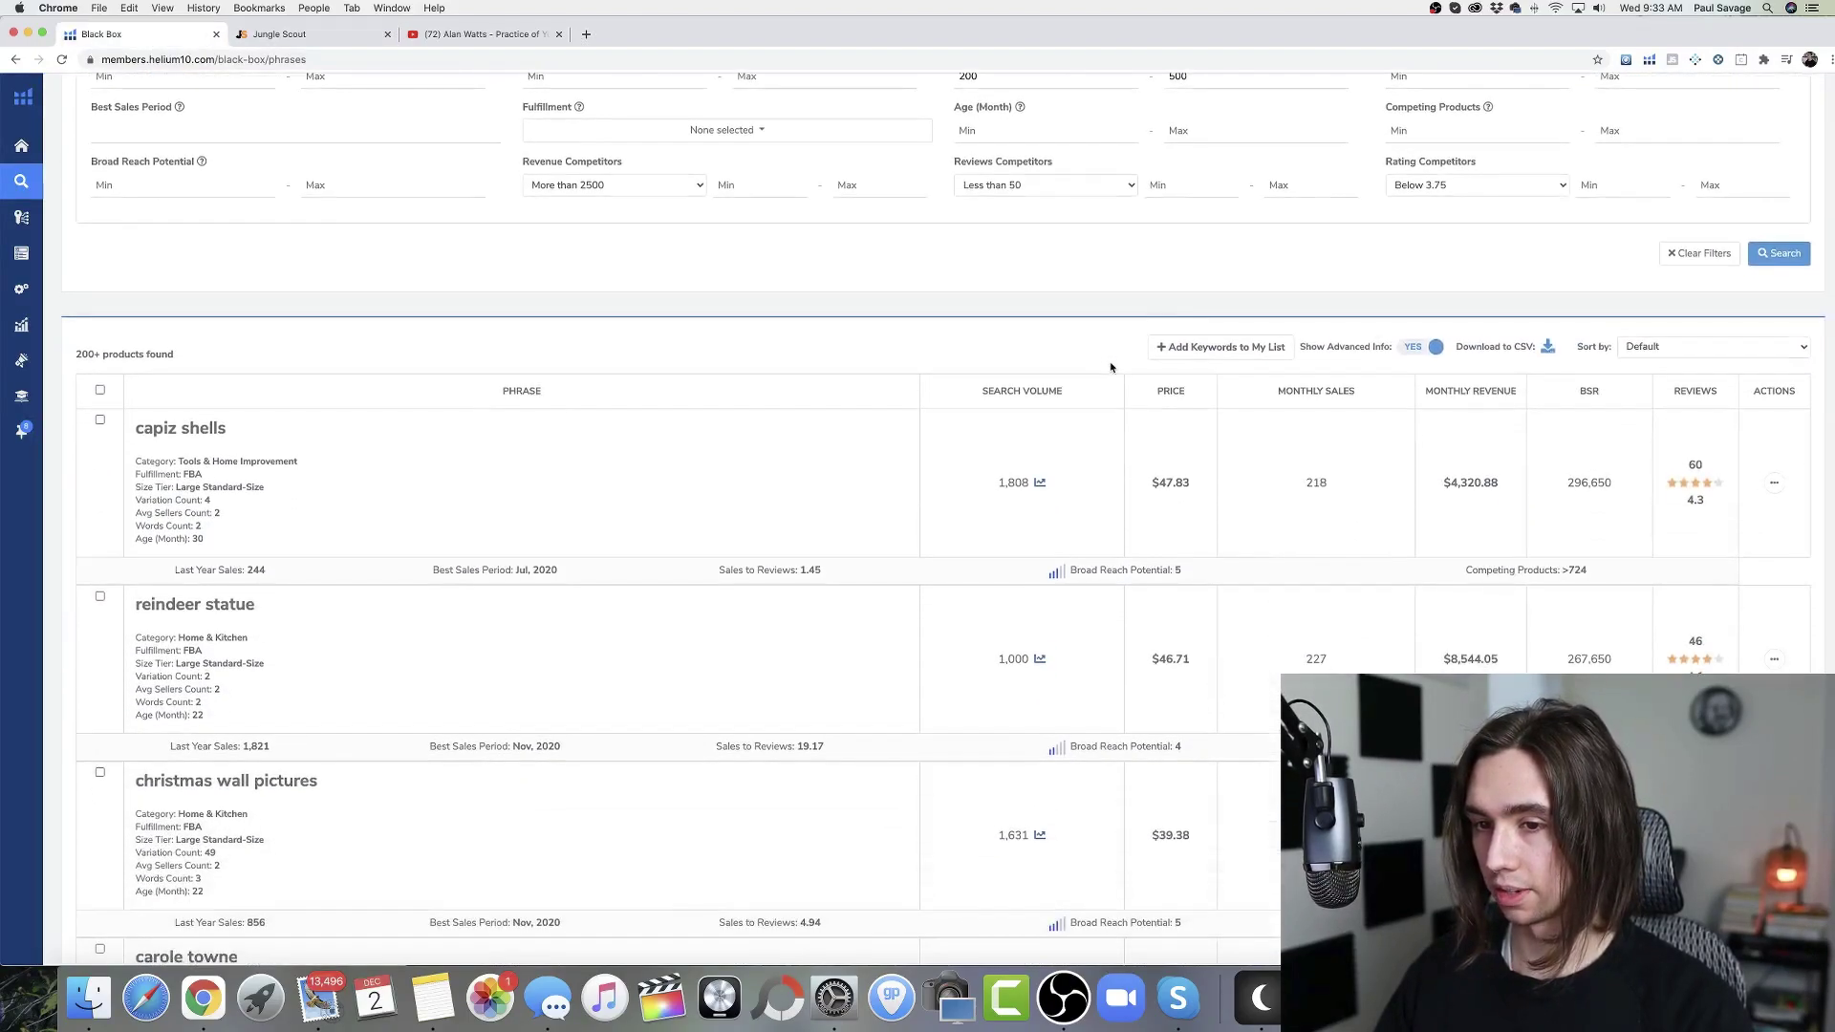
{"action": "scroll", "coordinate": [1119, 367], "scroll_direction": "down", "scroll_amount": 1}
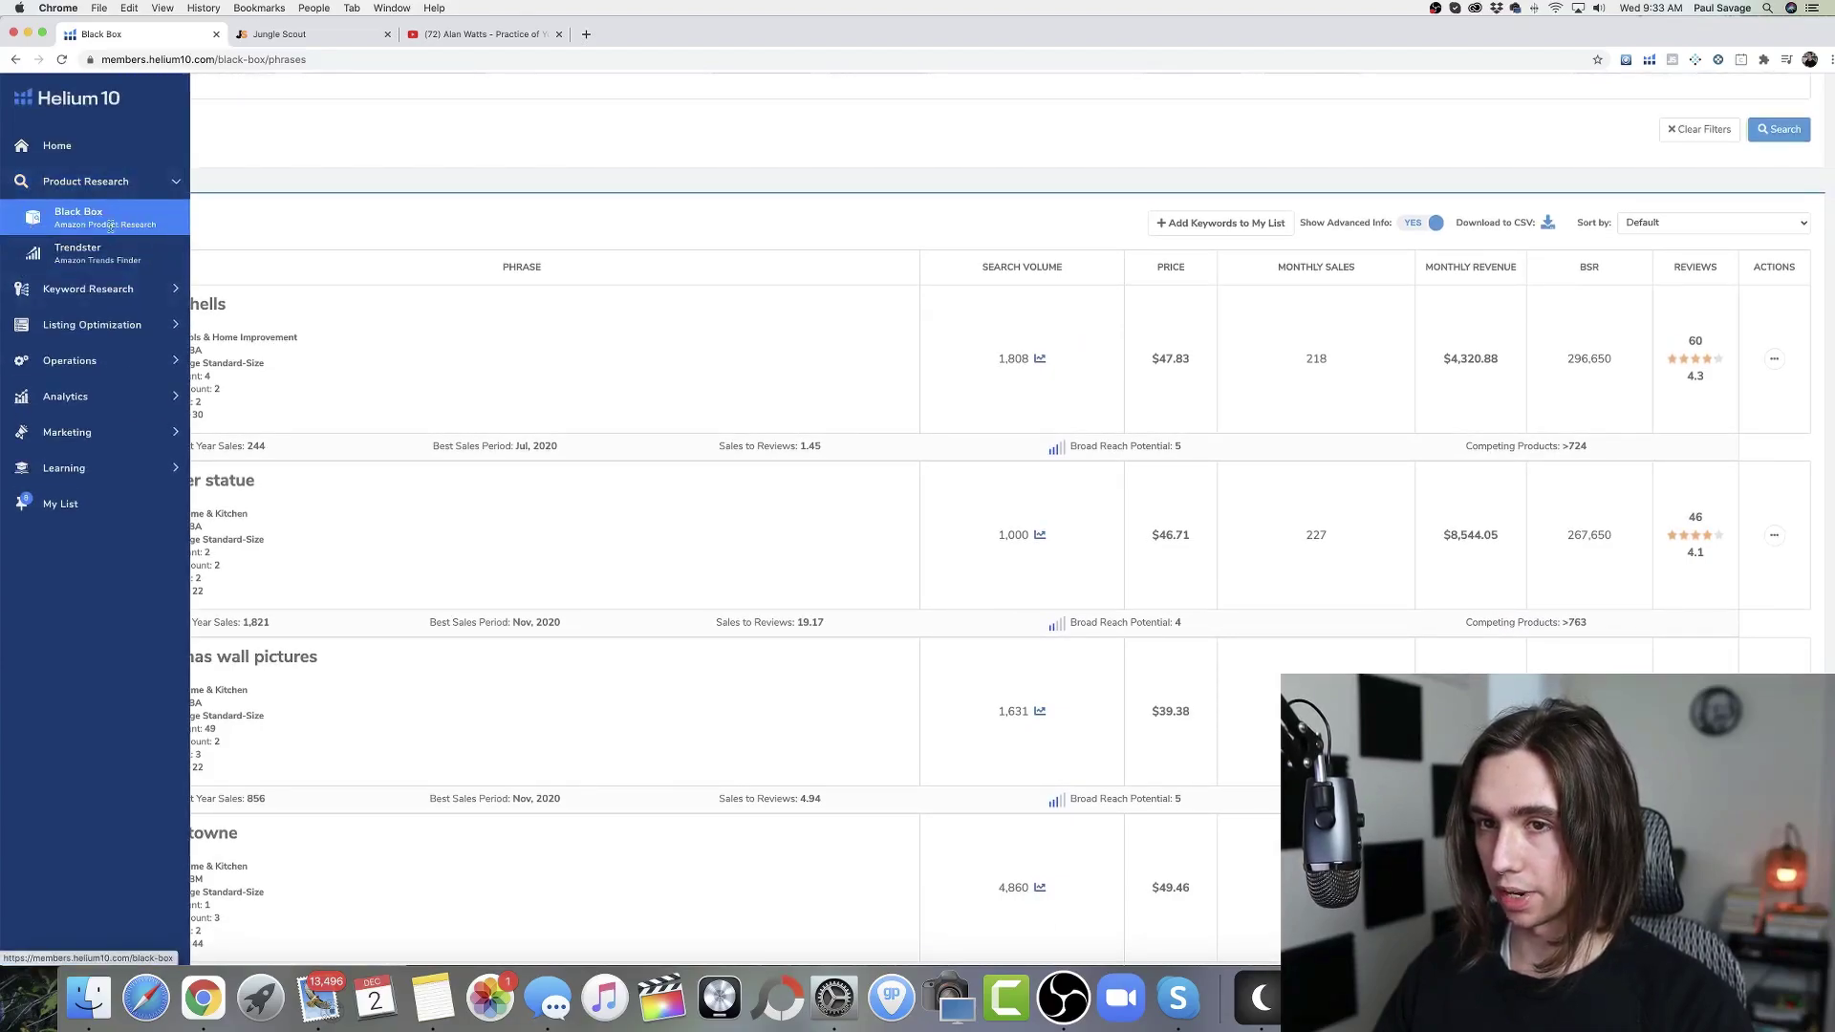
{"action": "scroll", "coordinate": [537, 256], "scroll_direction": "down", "scroll_amount": 20}
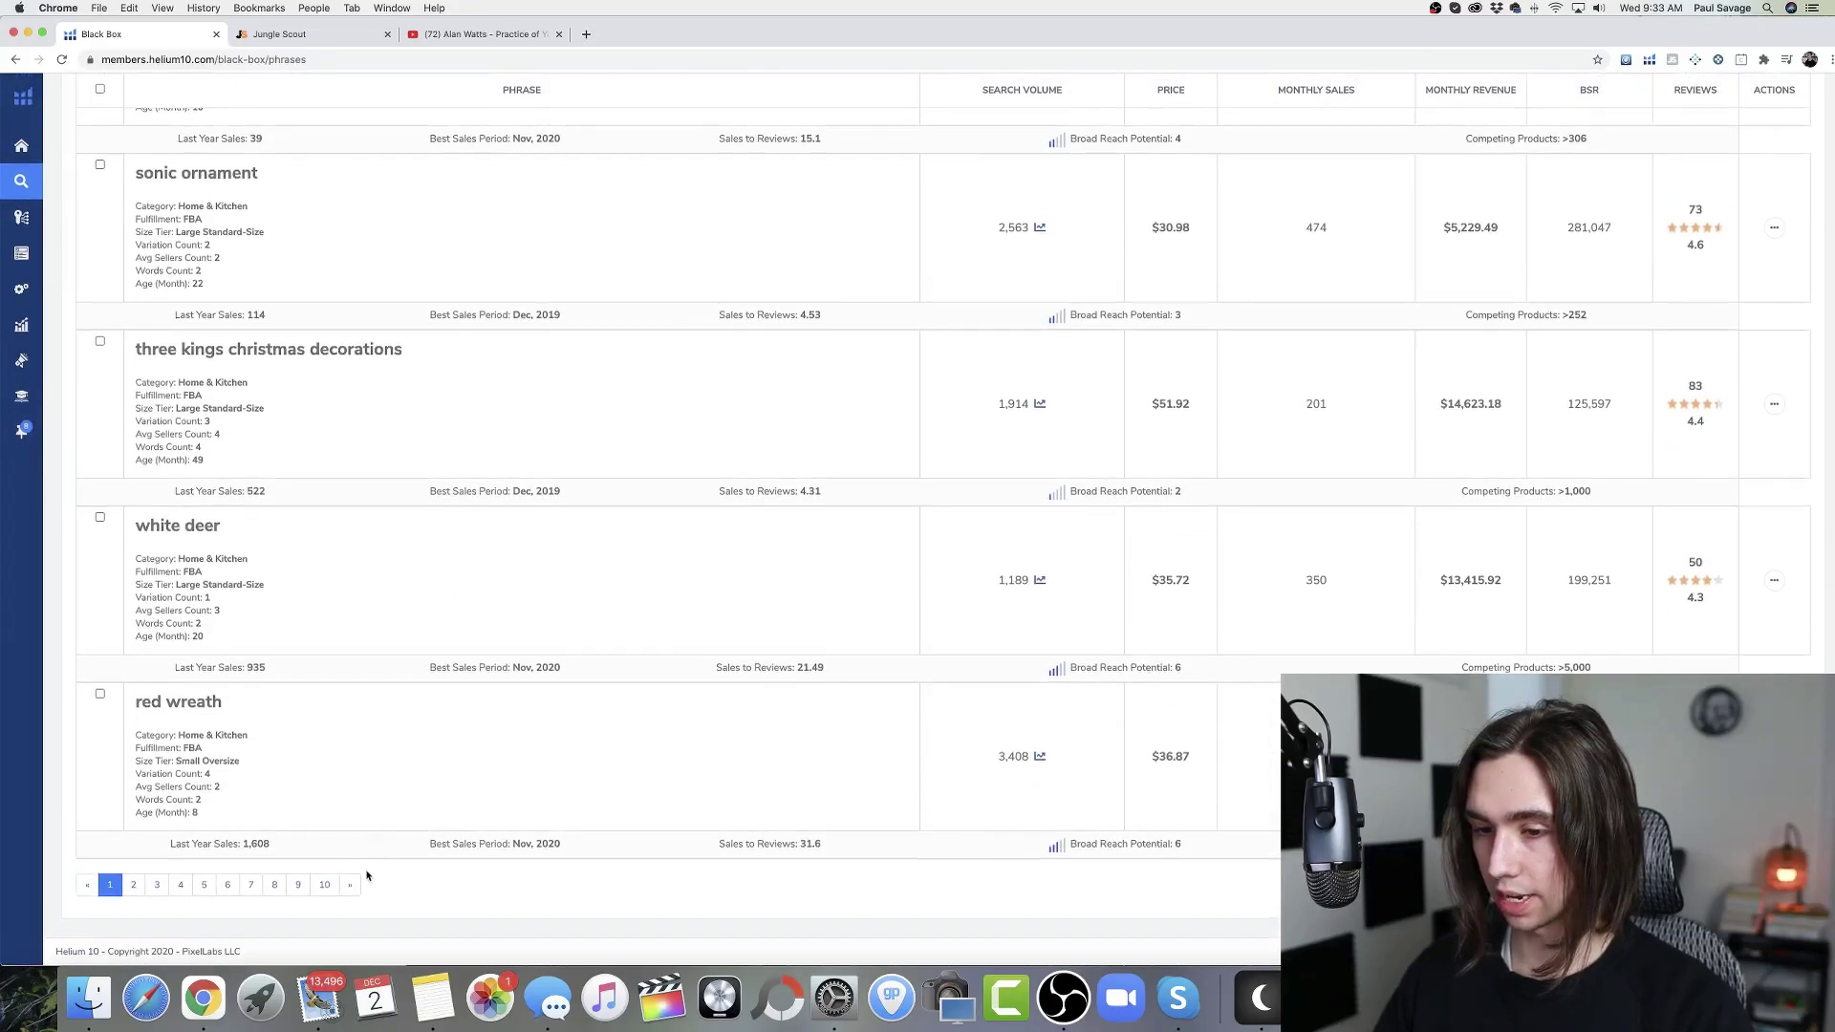
{"action": "left_click", "coordinate": [322, 885]}
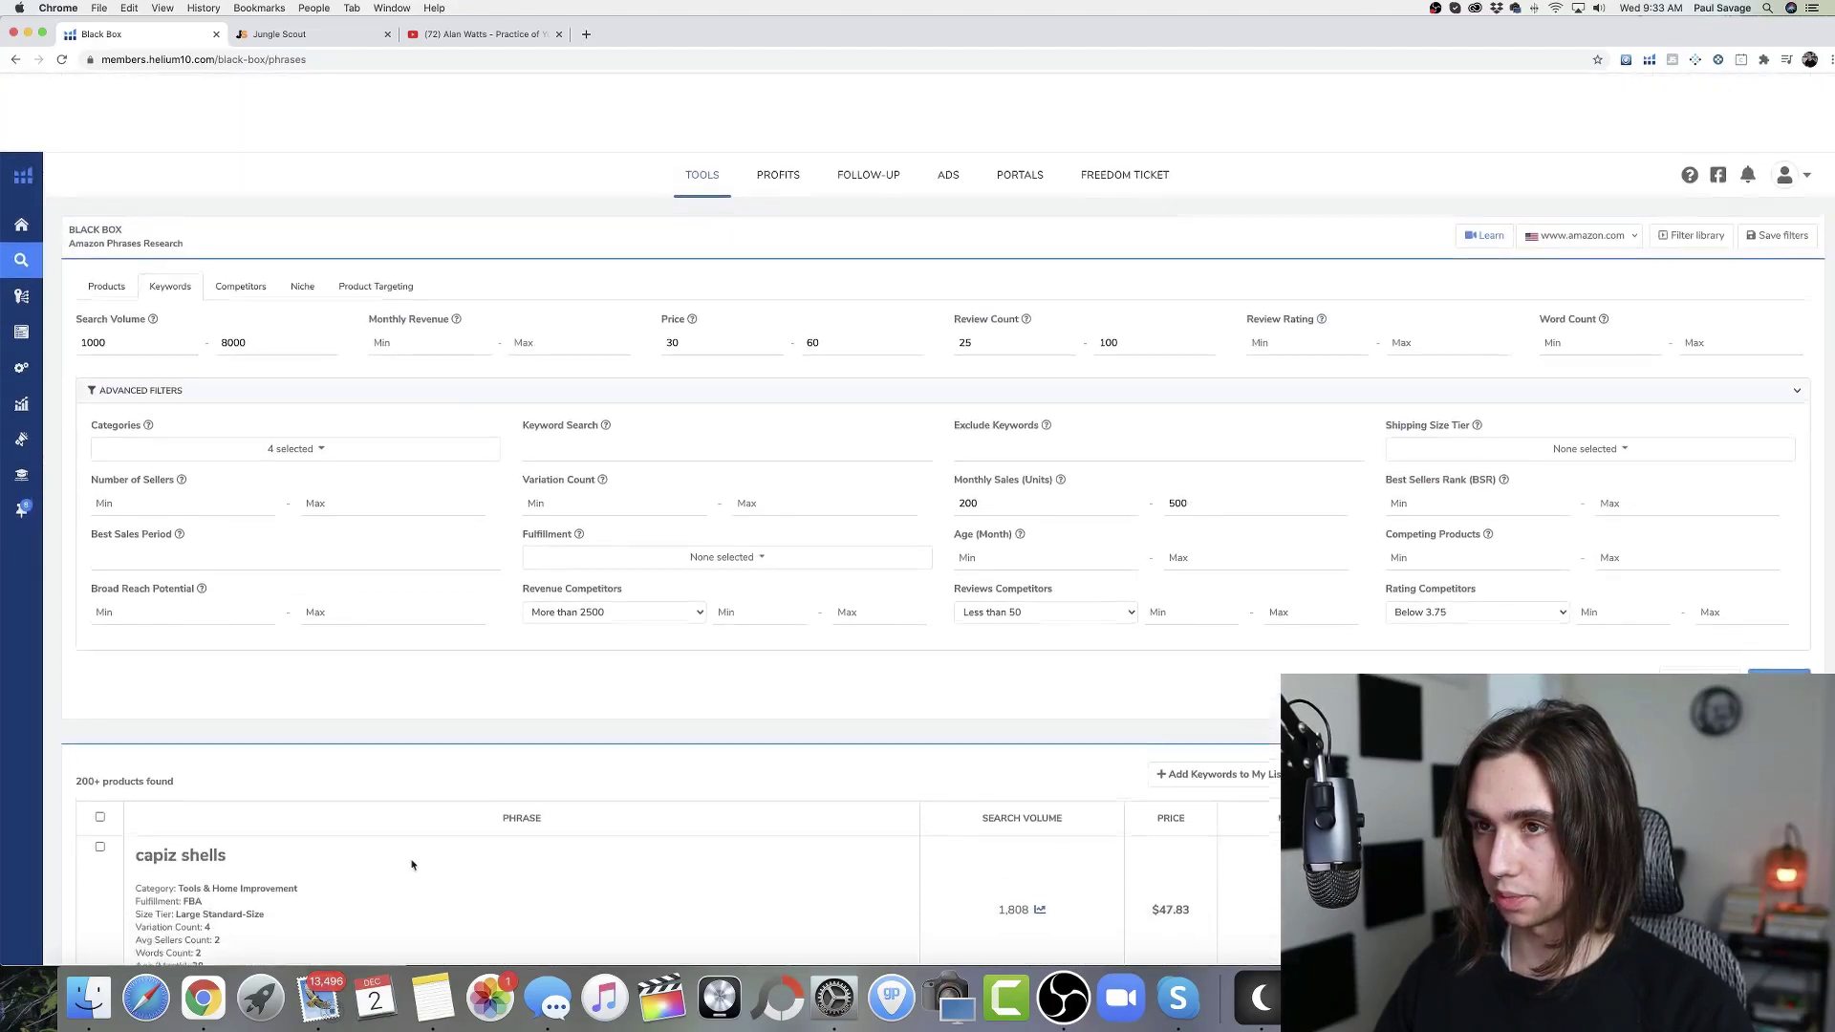
{"action": "left_click", "coordinate": [362, 34]}
Step: Sort the 226 Jungle Scout niches by Niche Score, lowest first
{"action": "scroll", "coordinate": [606, 398], "scroll_direction": "down", "scroll_amount": 5}
{"action": "scroll", "coordinate": [561, 397], "scroll_direction": "up", "scroll_amount": 2}
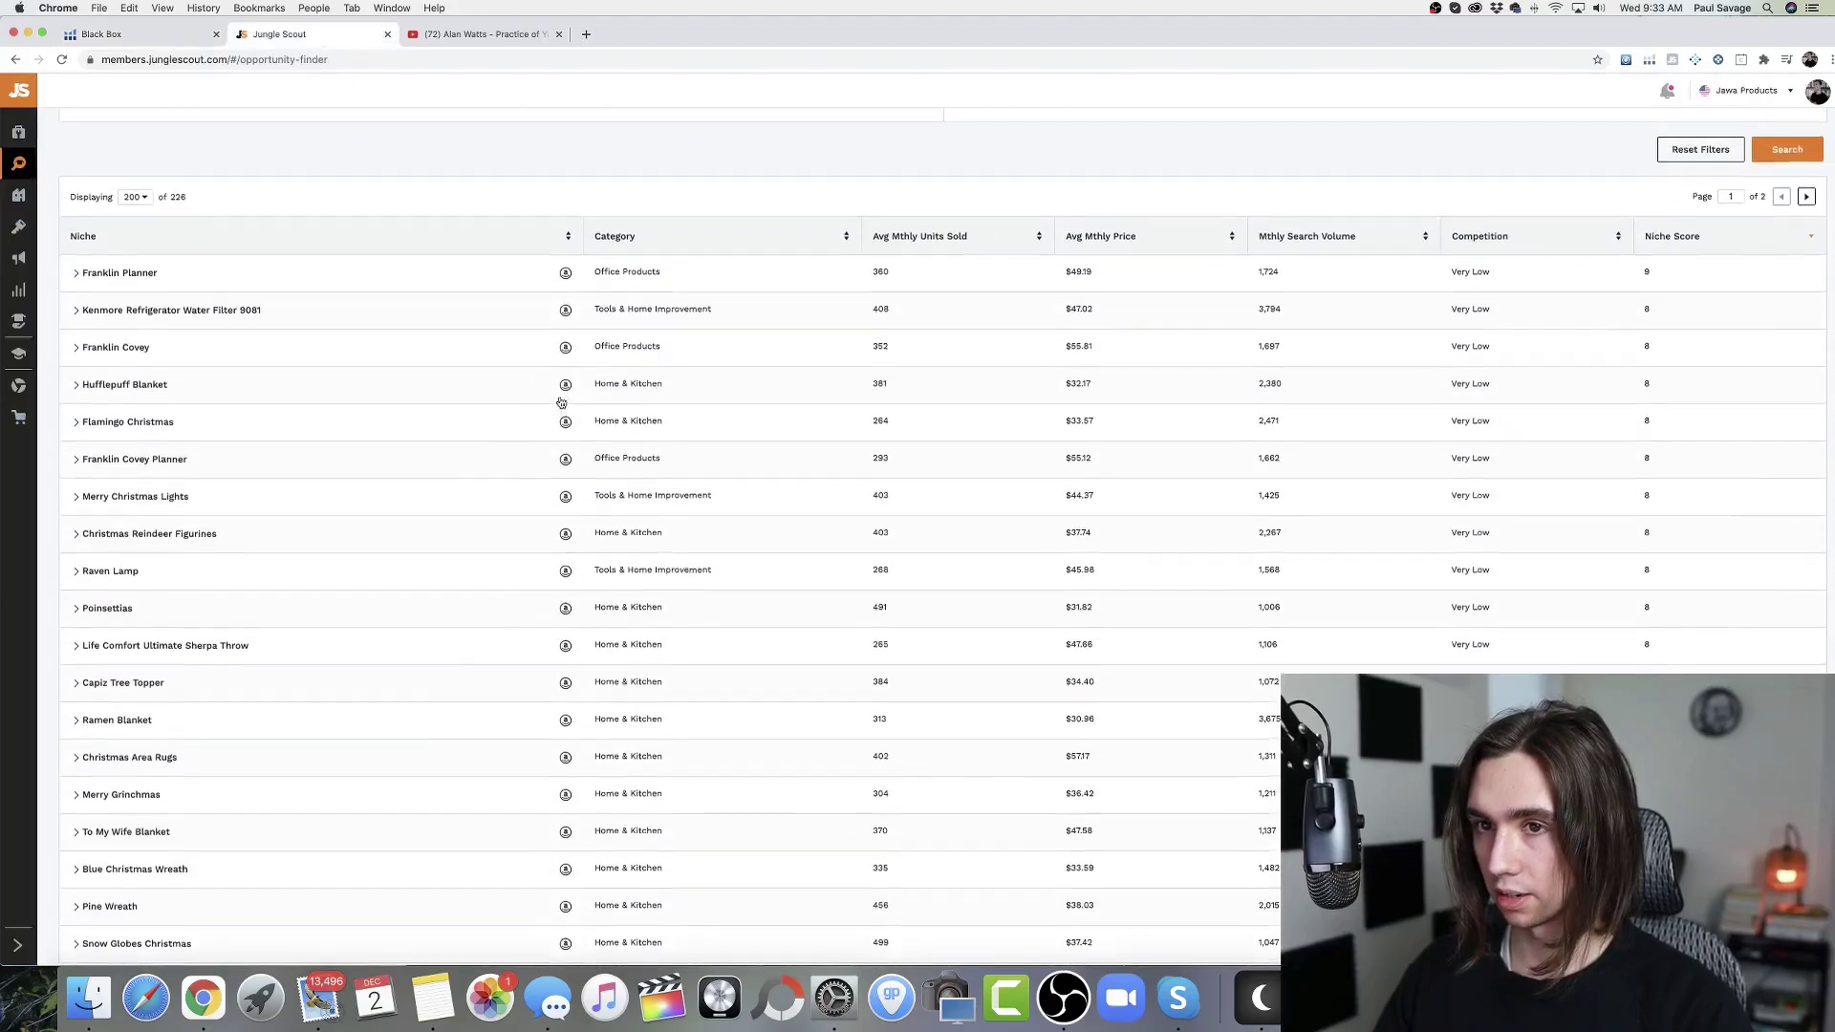
{"action": "scroll", "coordinate": [534, 402], "scroll_direction": "up", "scroll_amount": 1}
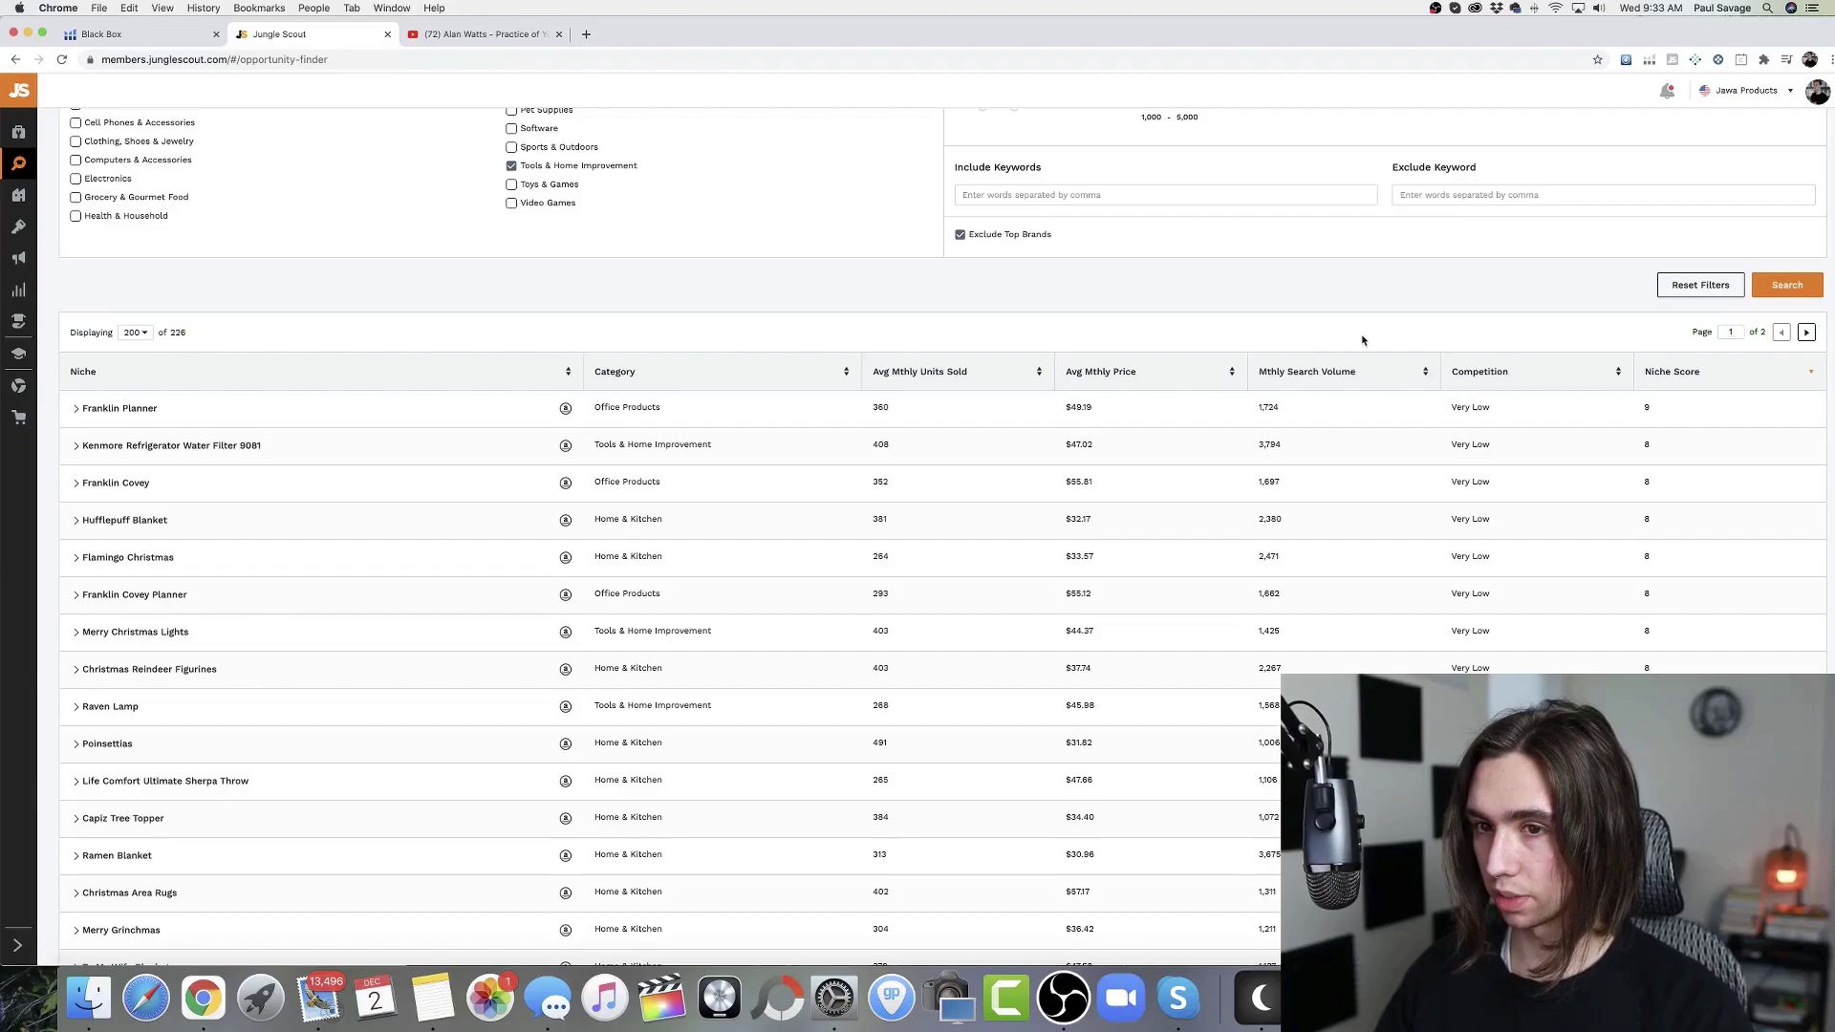
{"action": "scroll", "coordinate": [1362, 340], "scroll_direction": "down", "scroll_amount": 1}
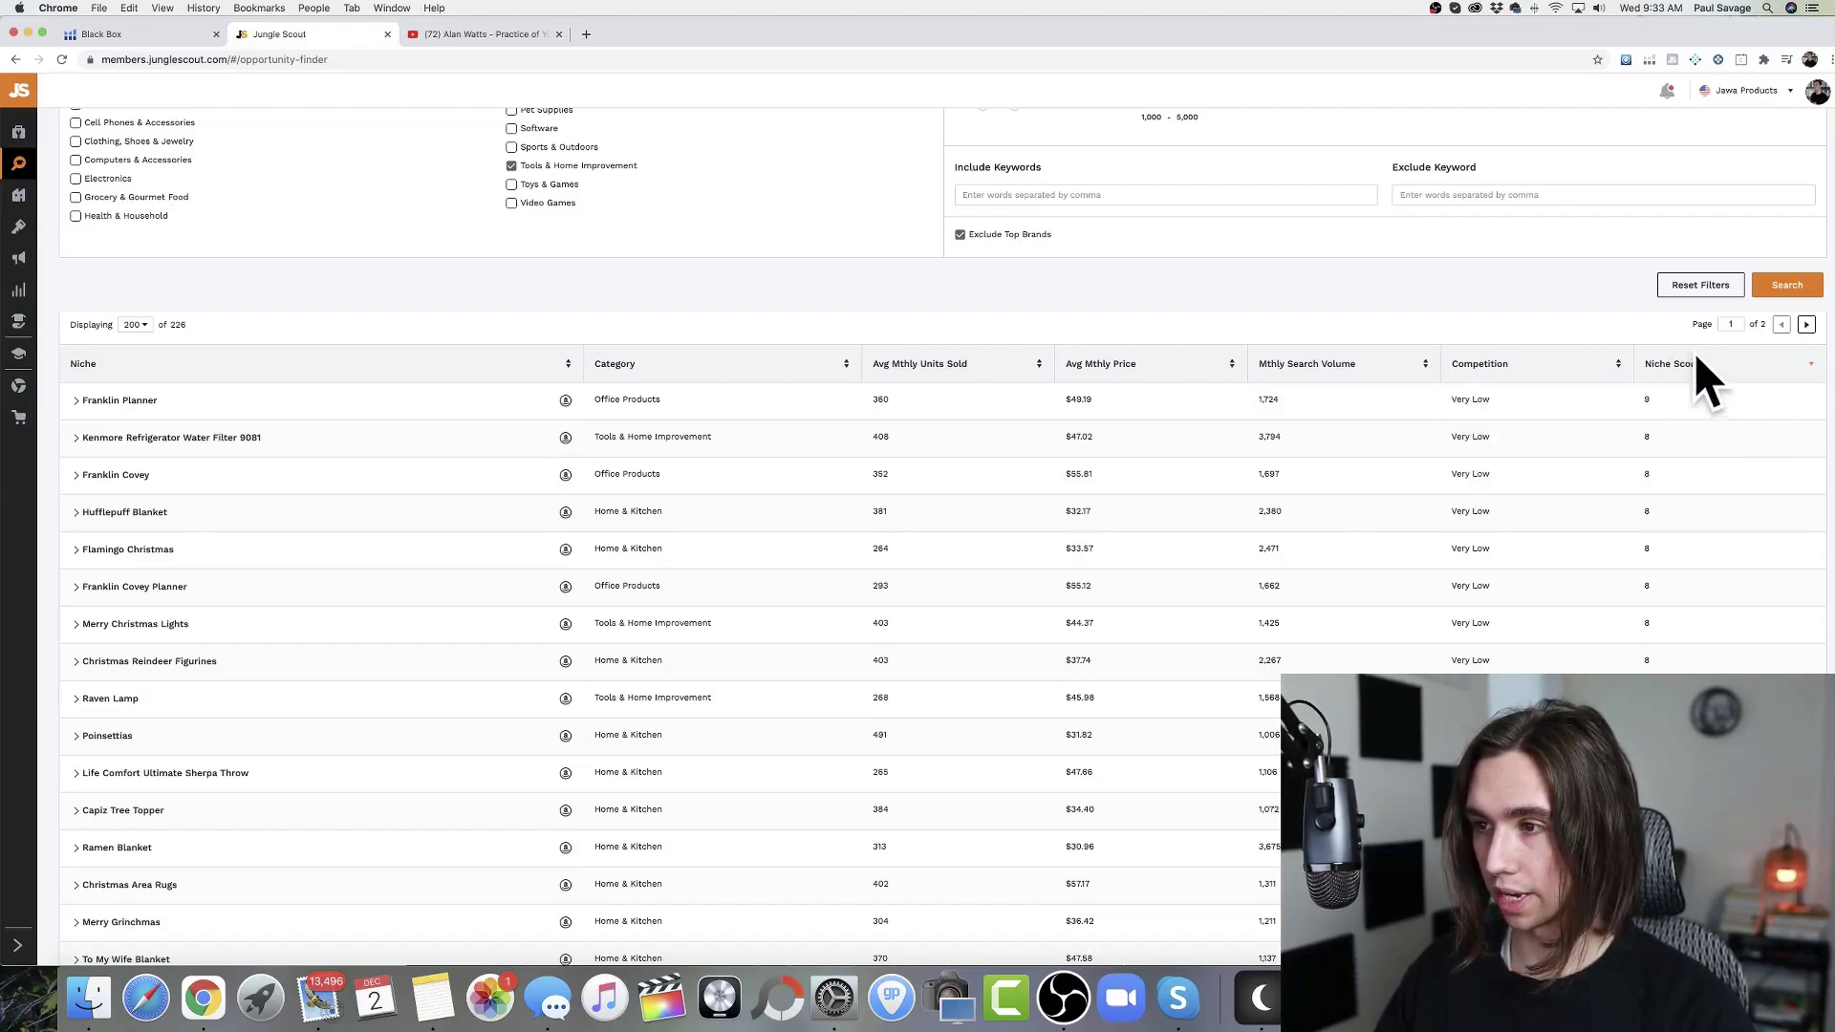
{"action": "mouse_move", "coordinate": [1700, 361]}
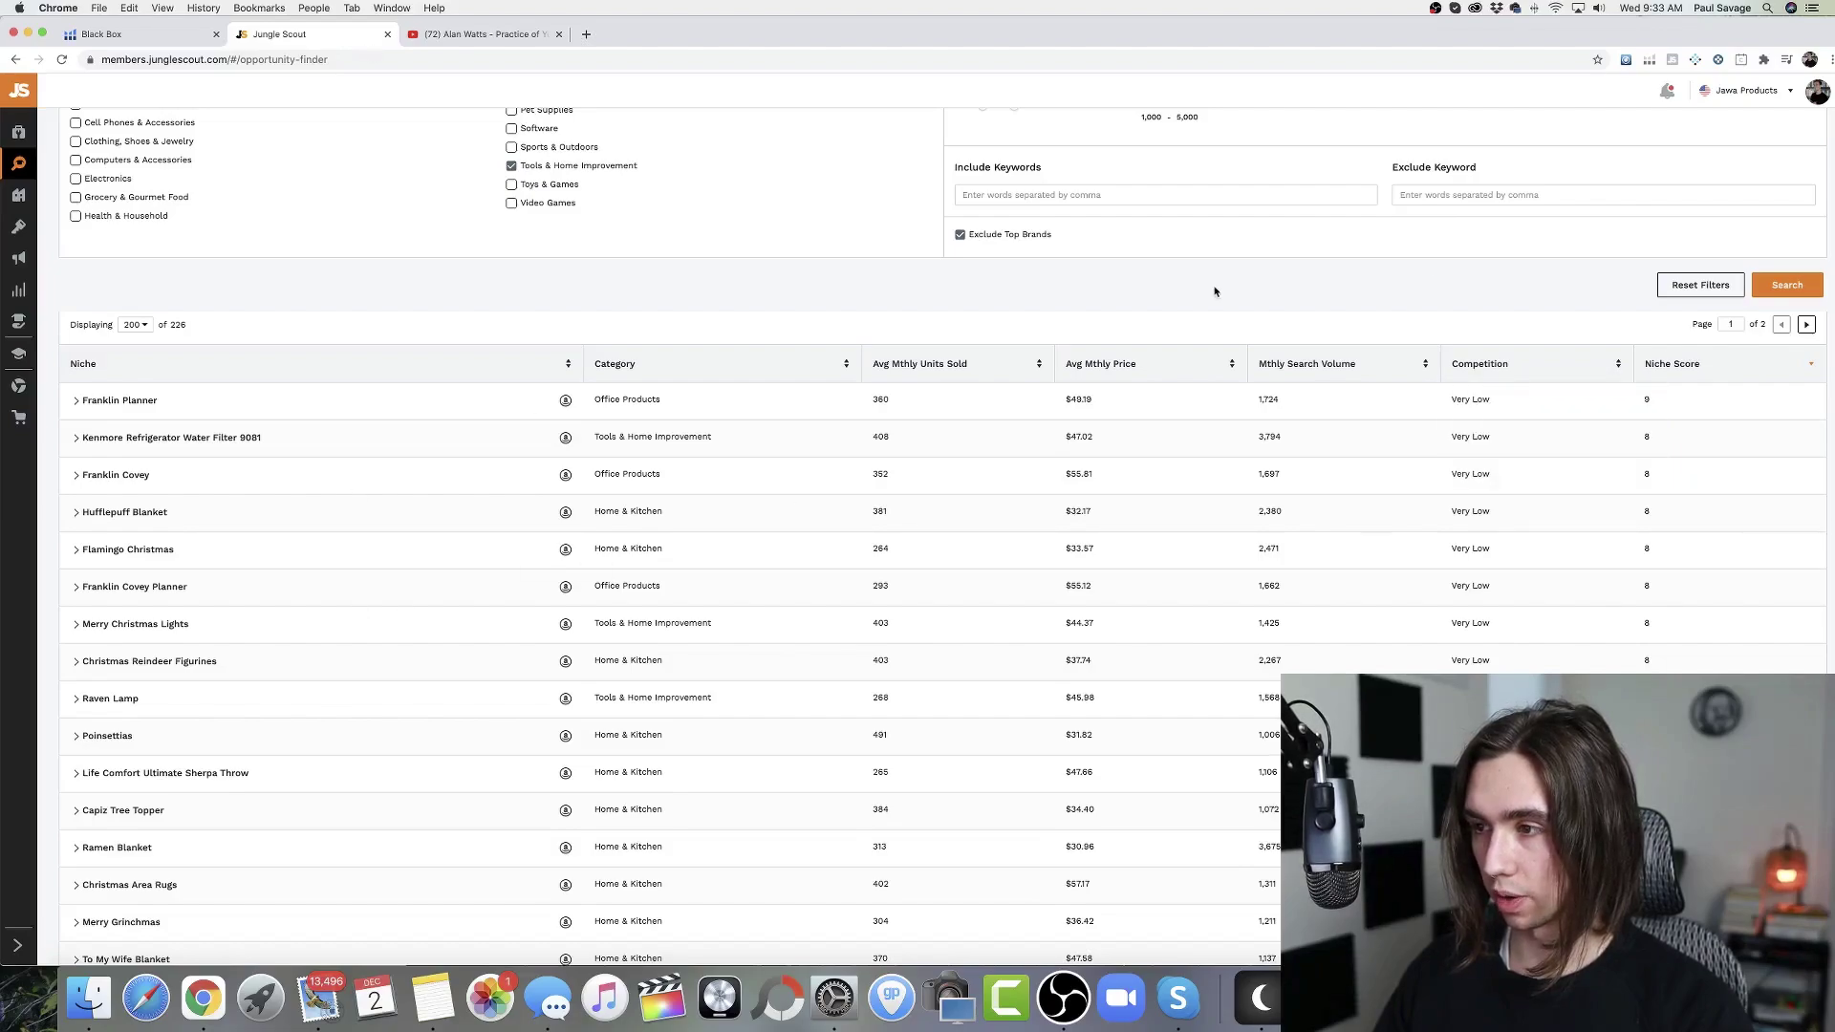
{"action": "left_click", "coordinate": [1701, 369]}
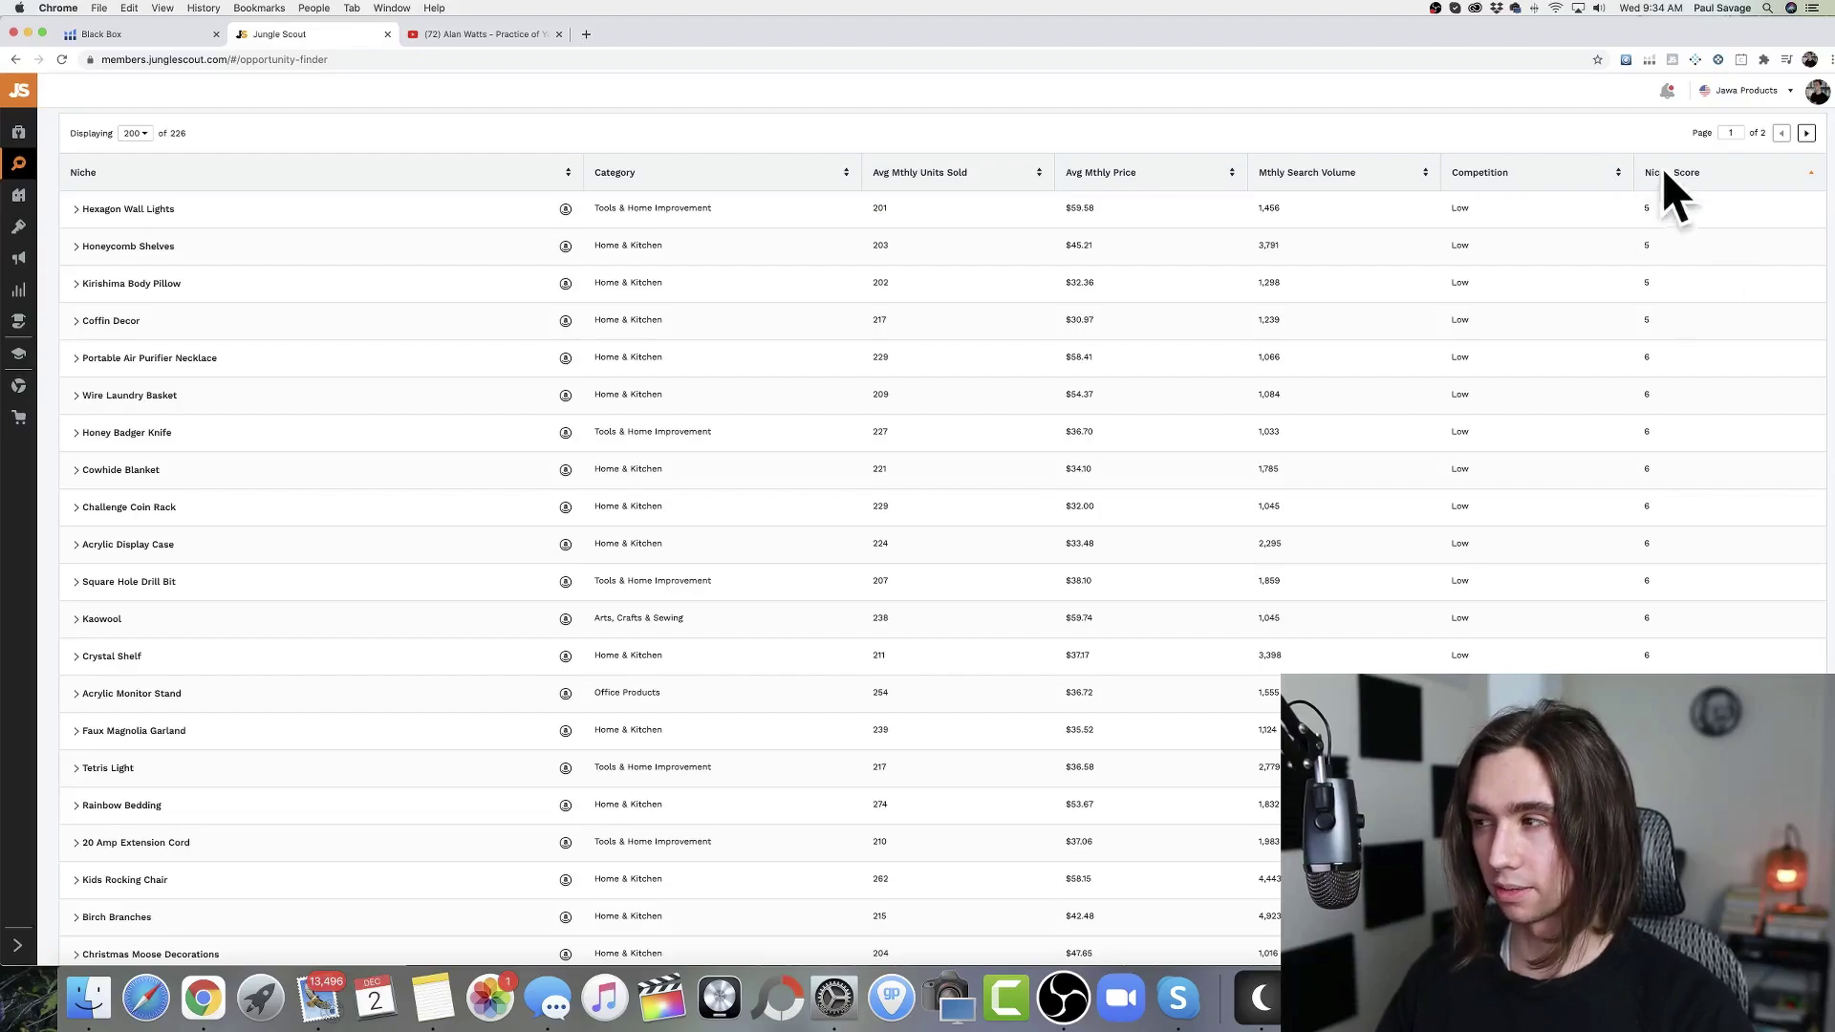
{"action": "left_click", "coordinate": [150, 36]}
{"action": "left_click", "coordinate": [278, 37]}
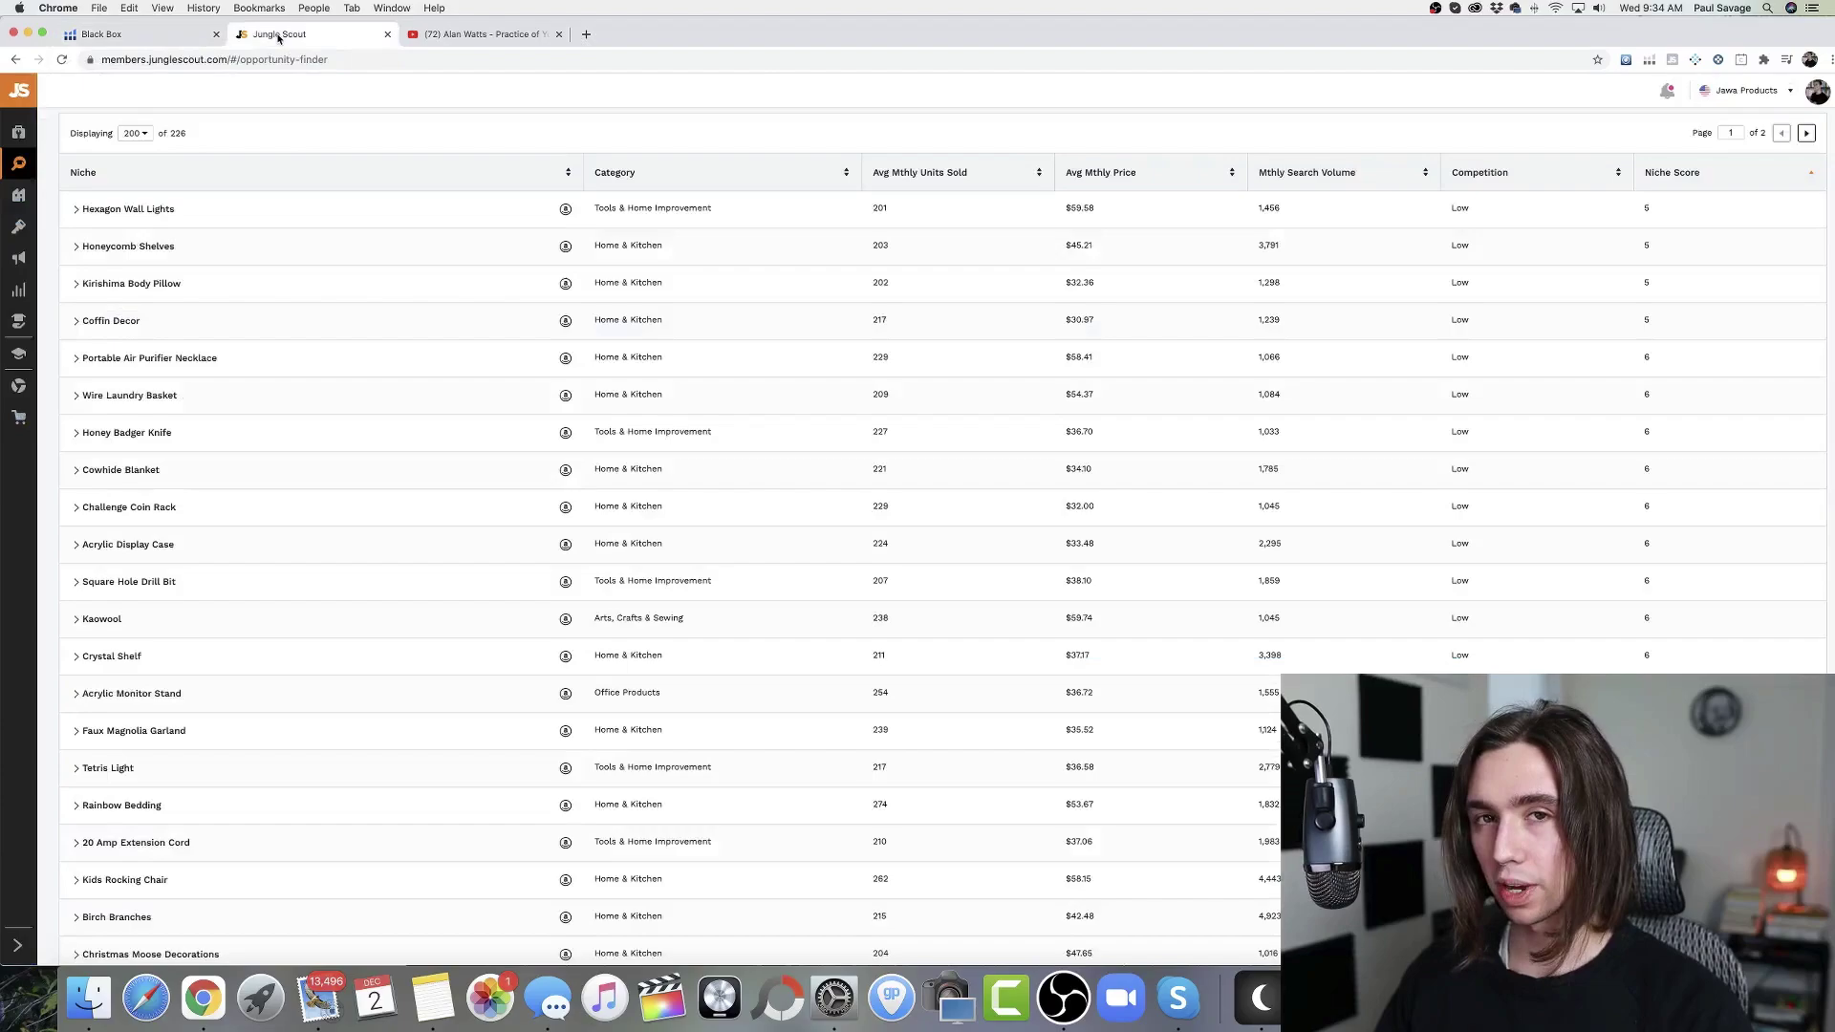
Step: Scroll the Black Box keyword results and move to page 2
{"action": "left_click", "coordinate": [180, 38]}
{"action": "scroll", "coordinate": [523, 451], "scroll_direction": "down", "scroll_amount": 10}
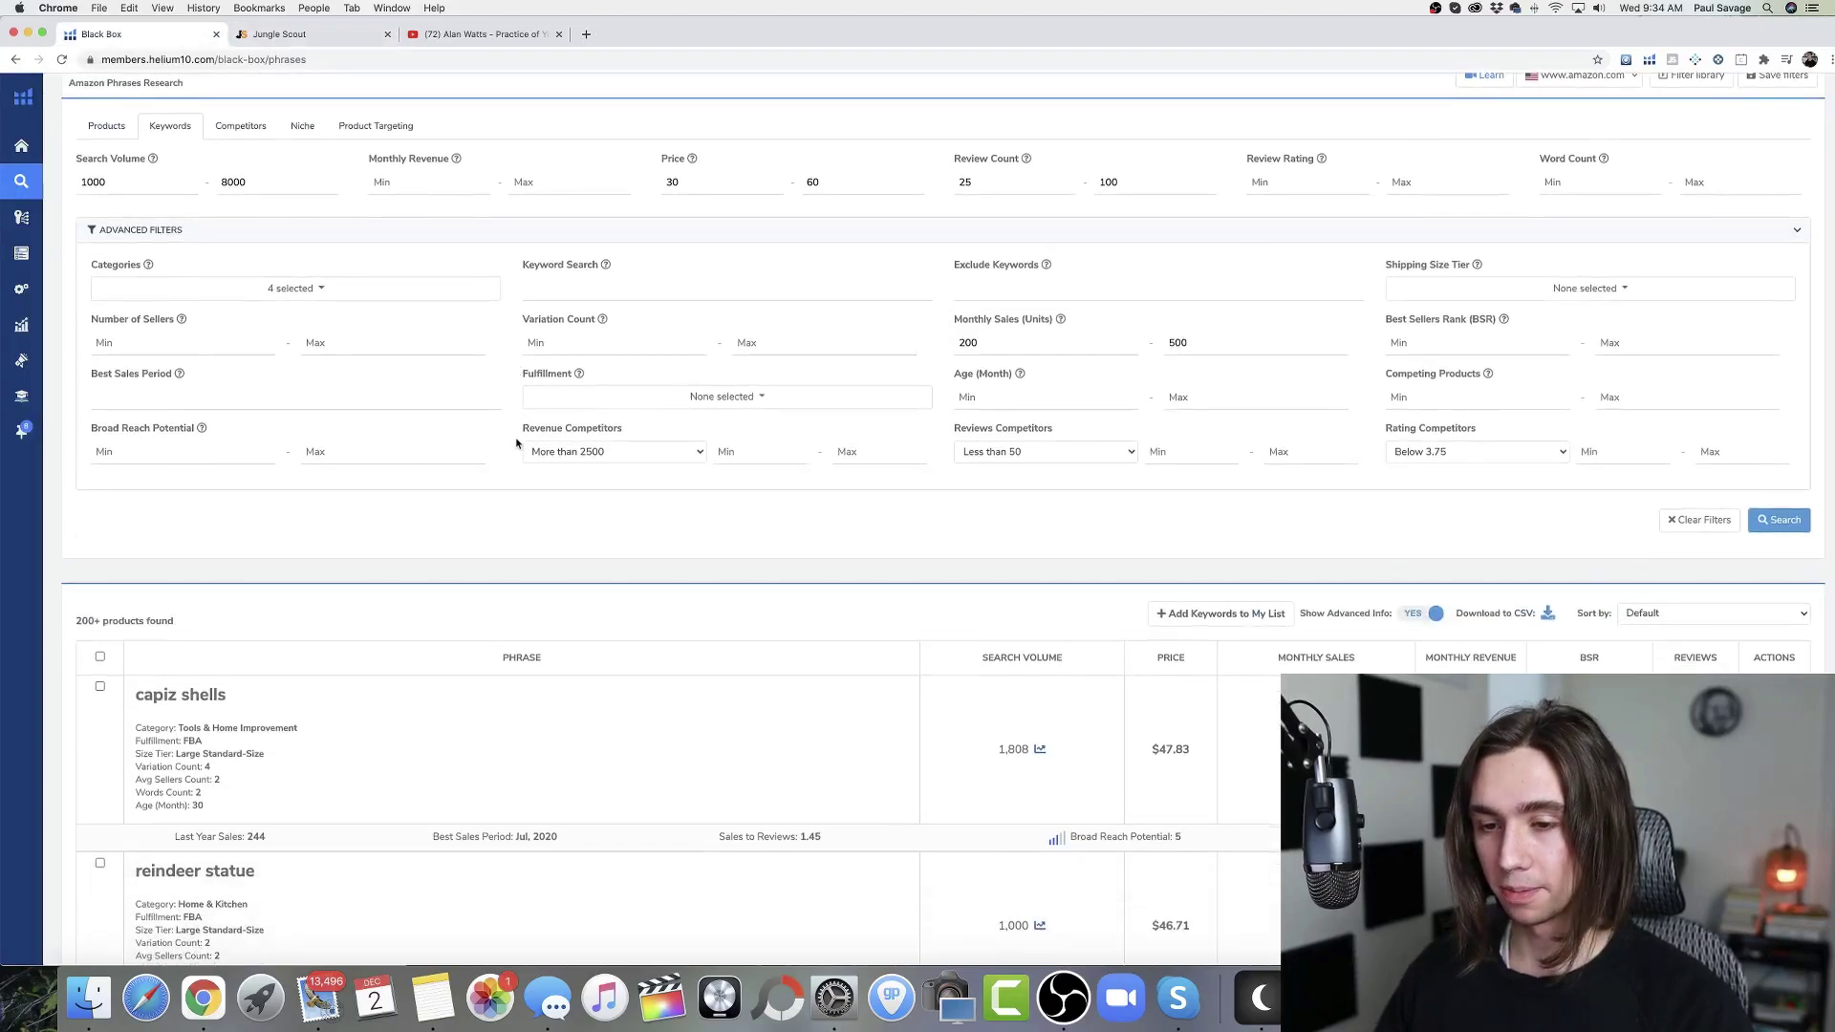
{"action": "scroll", "coordinate": [514, 413], "scroll_direction": "down", "scroll_amount": 1}
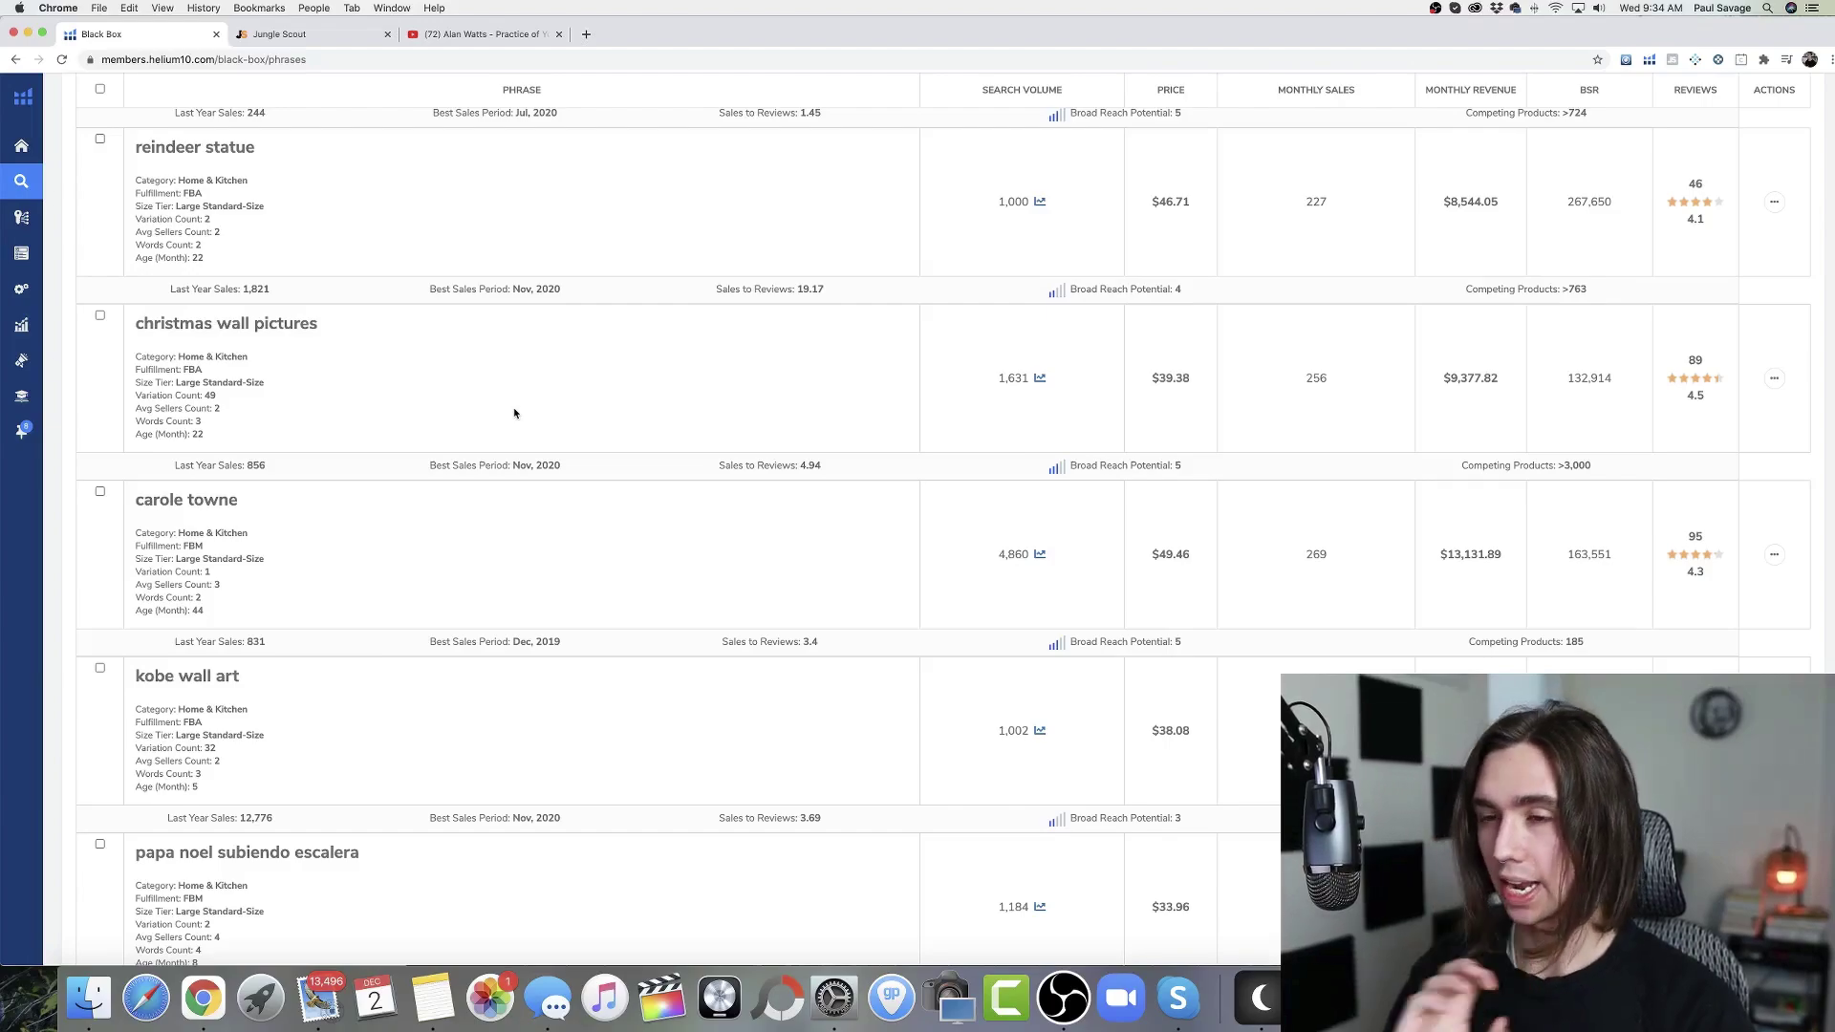
{"action": "scroll", "coordinate": [636, 422], "scroll_direction": "down", "scroll_amount": 15}
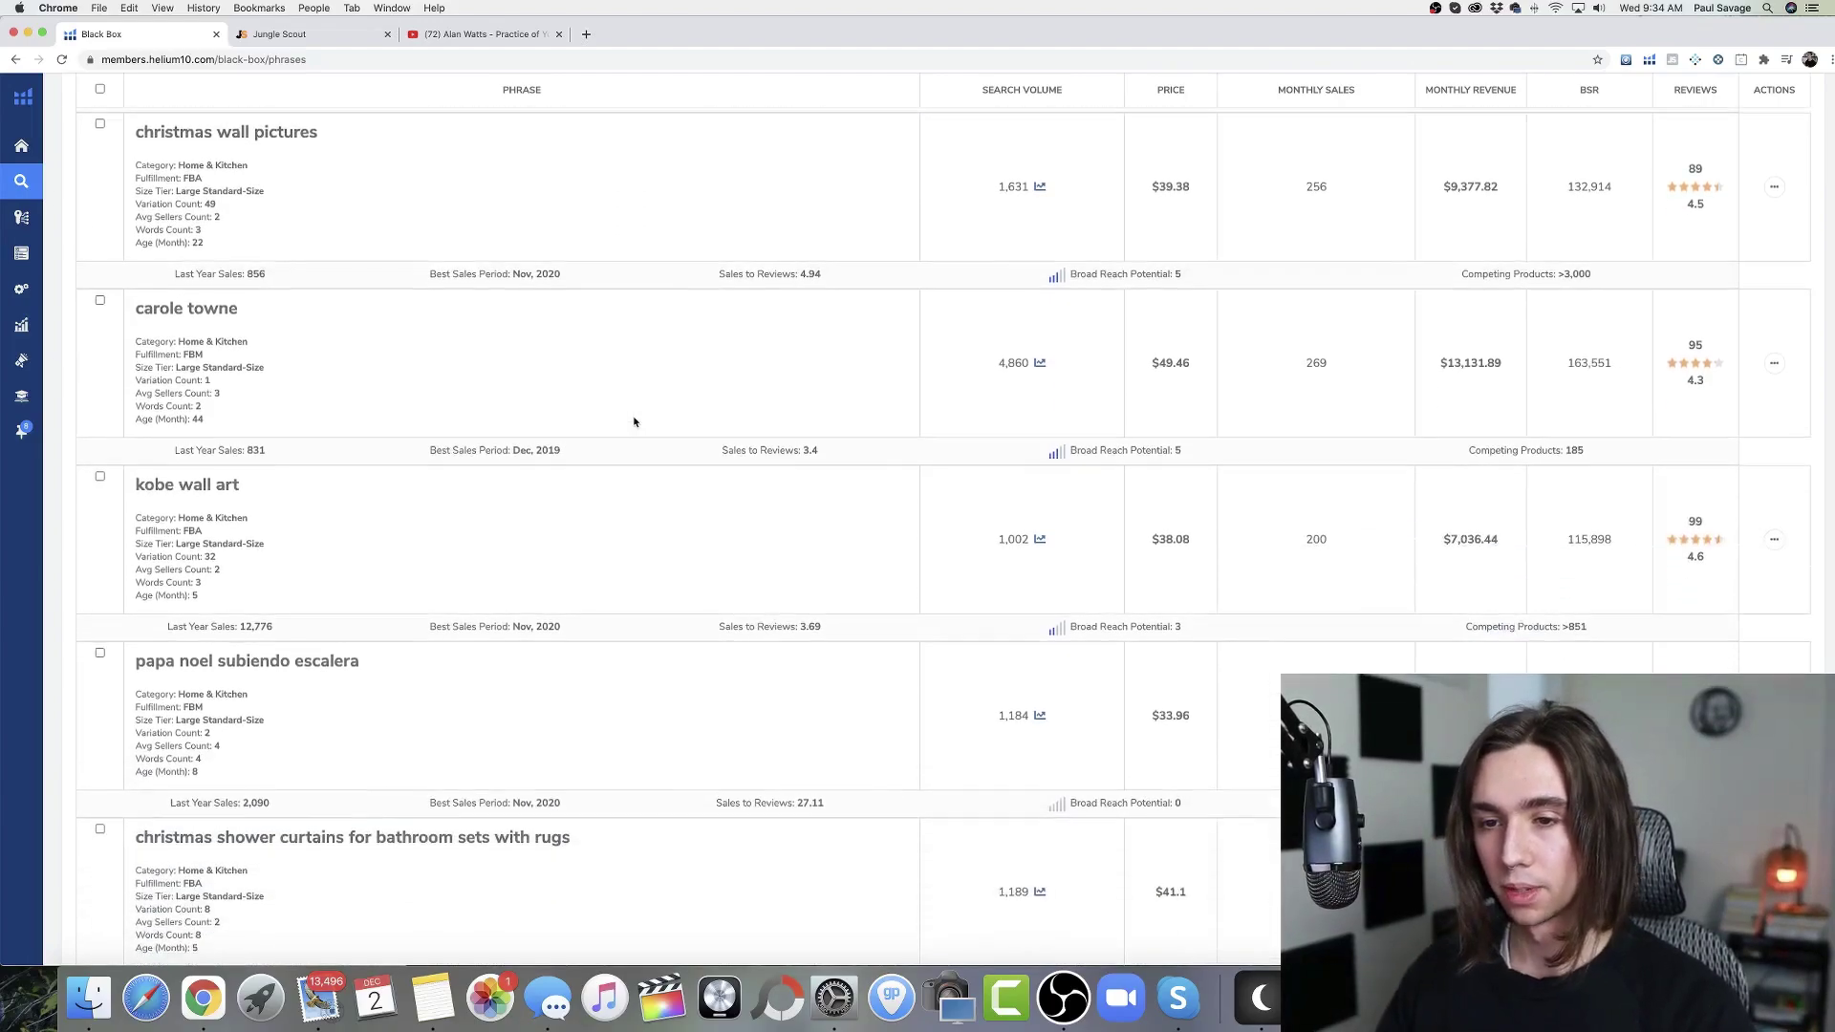
{"action": "scroll", "coordinate": [634, 421], "scroll_direction": "down", "scroll_amount": 14}
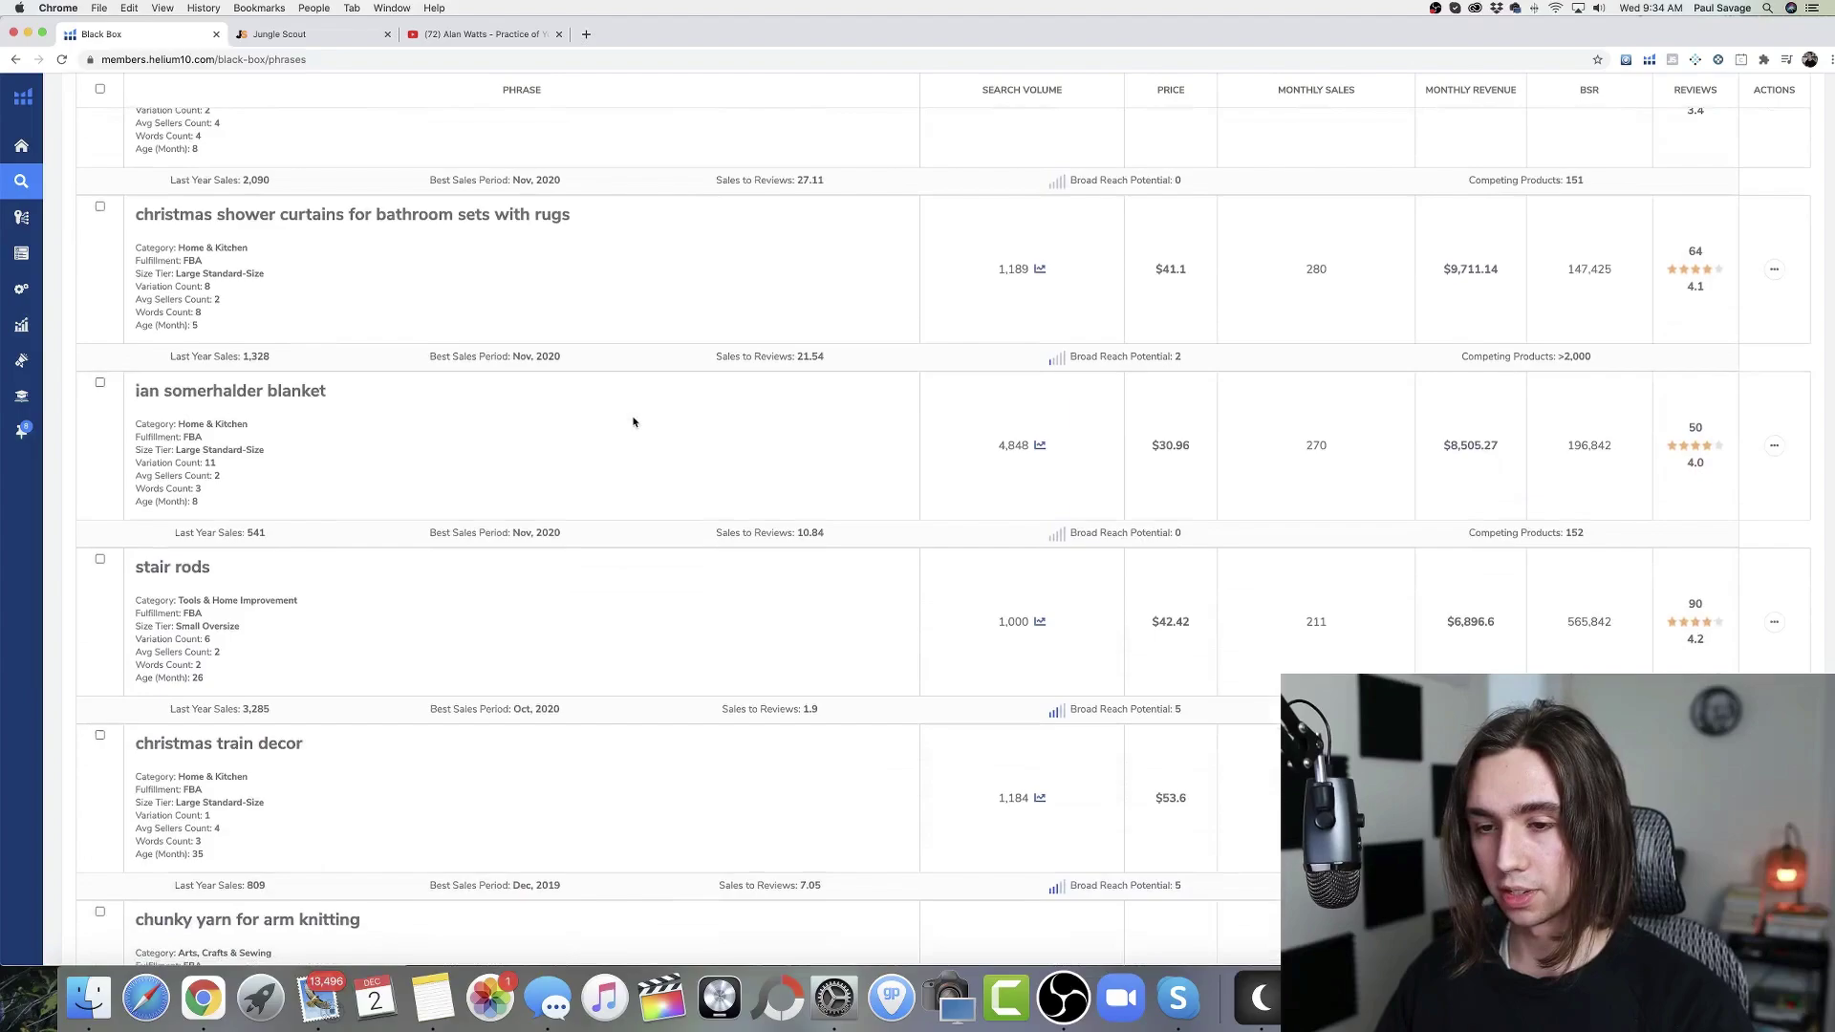
{"action": "scroll", "coordinate": [634, 422], "scroll_direction": "down", "scroll_amount": 13}
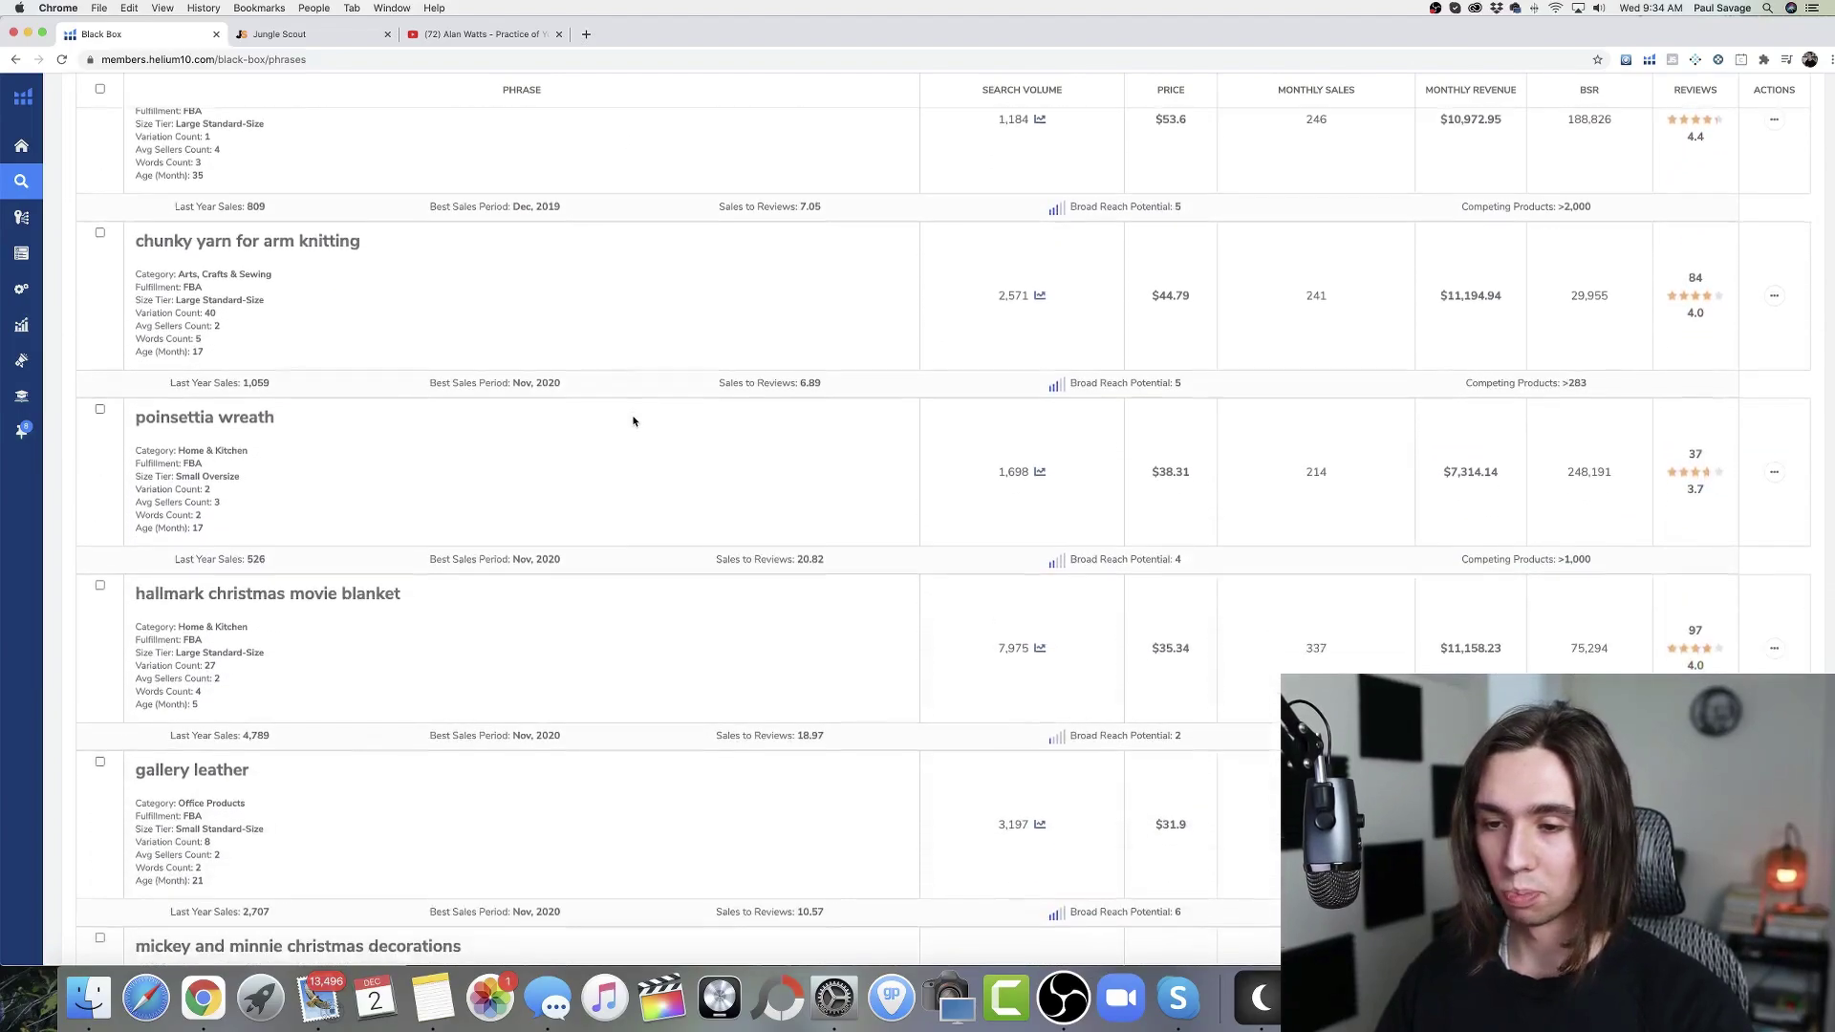
{"action": "scroll", "coordinate": [634, 421], "scroll_direction": "down", "scroll_amount": 14}
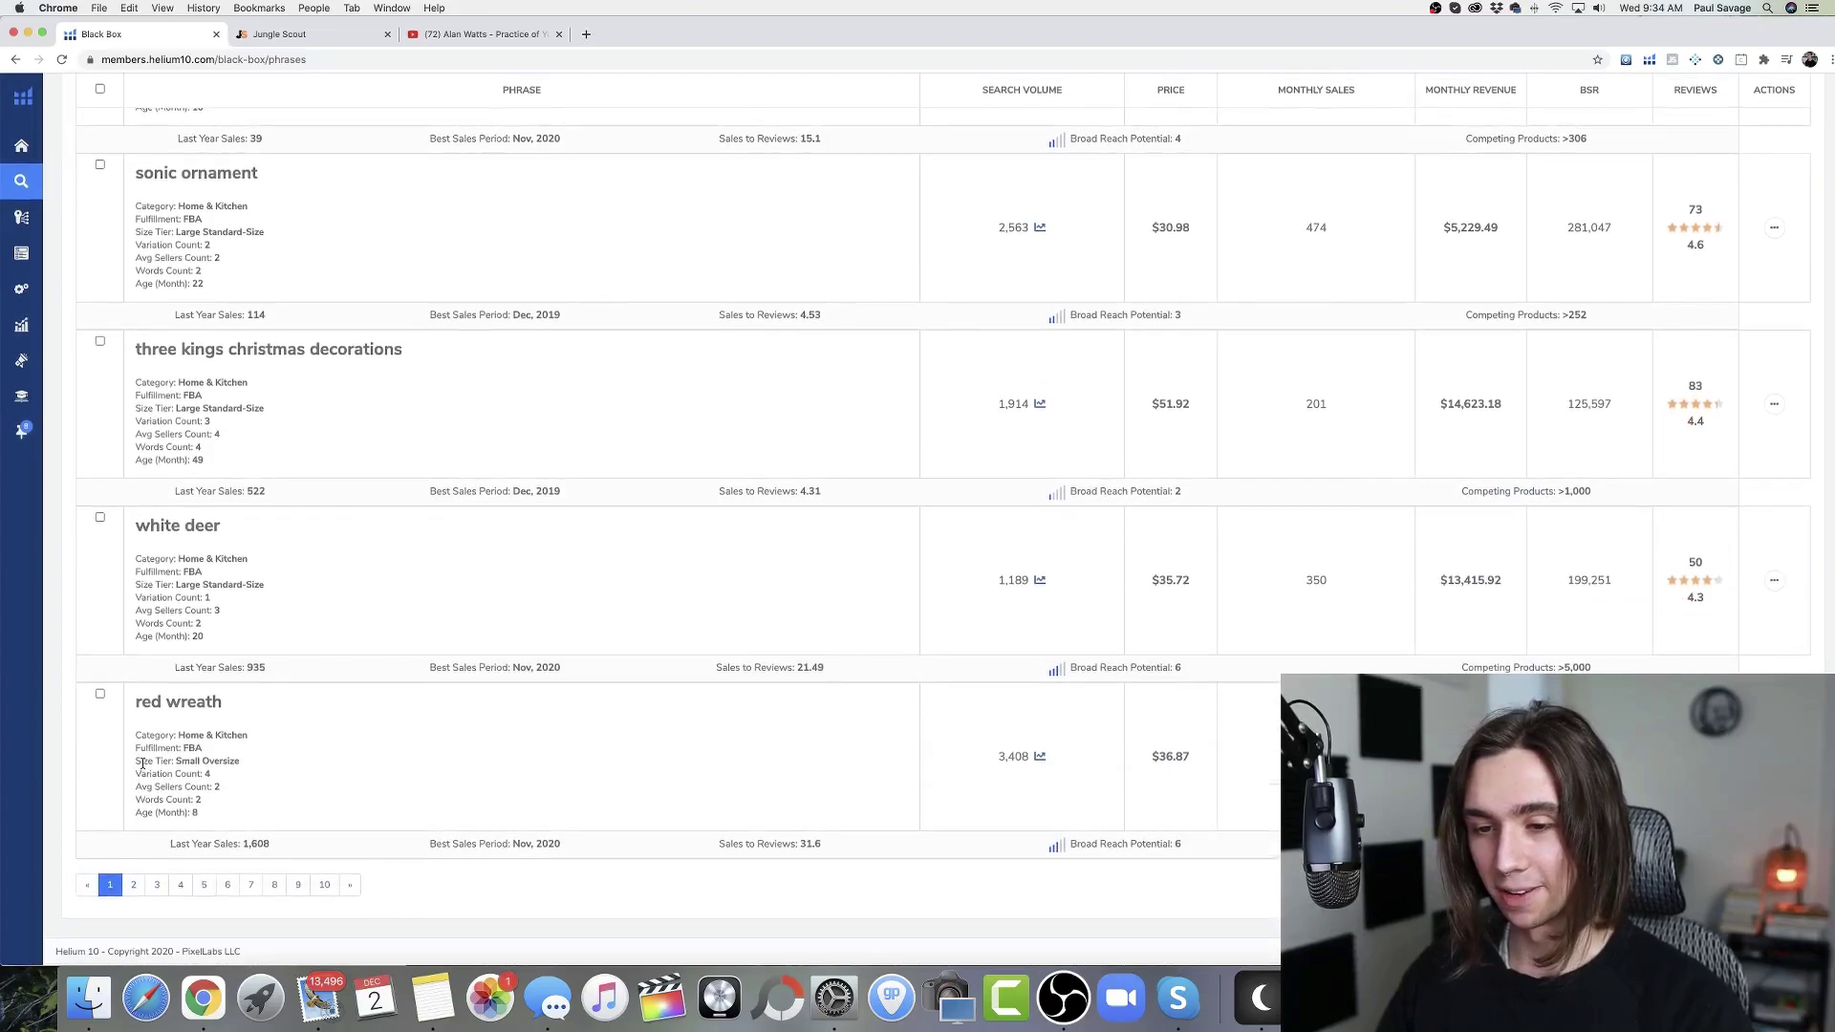
{"action": "left_click", "coordinate": [133, 885]}
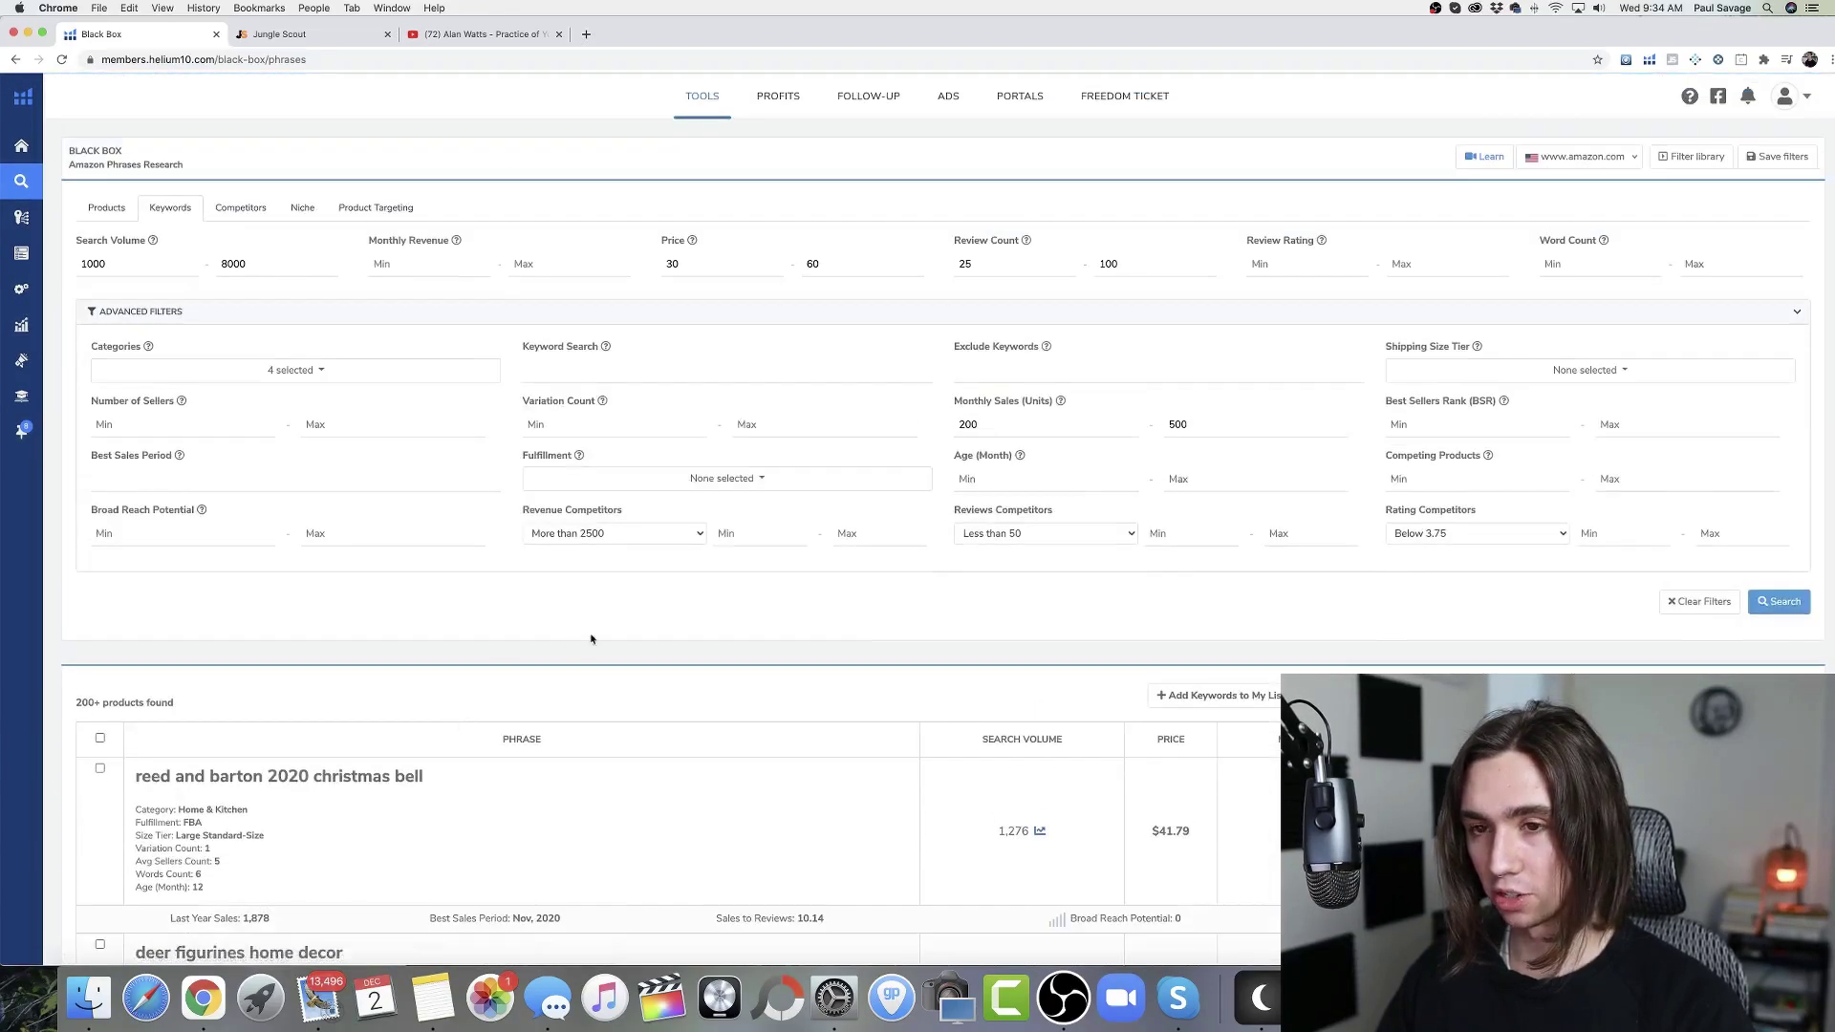
Step: Scroll through page 2's phrases from reed and barton 2020 christmas bell to african american santa
{"action": "scroll", "coordinate": [864, 598], "scroll_direction": "down", "scroll_amount": 5}
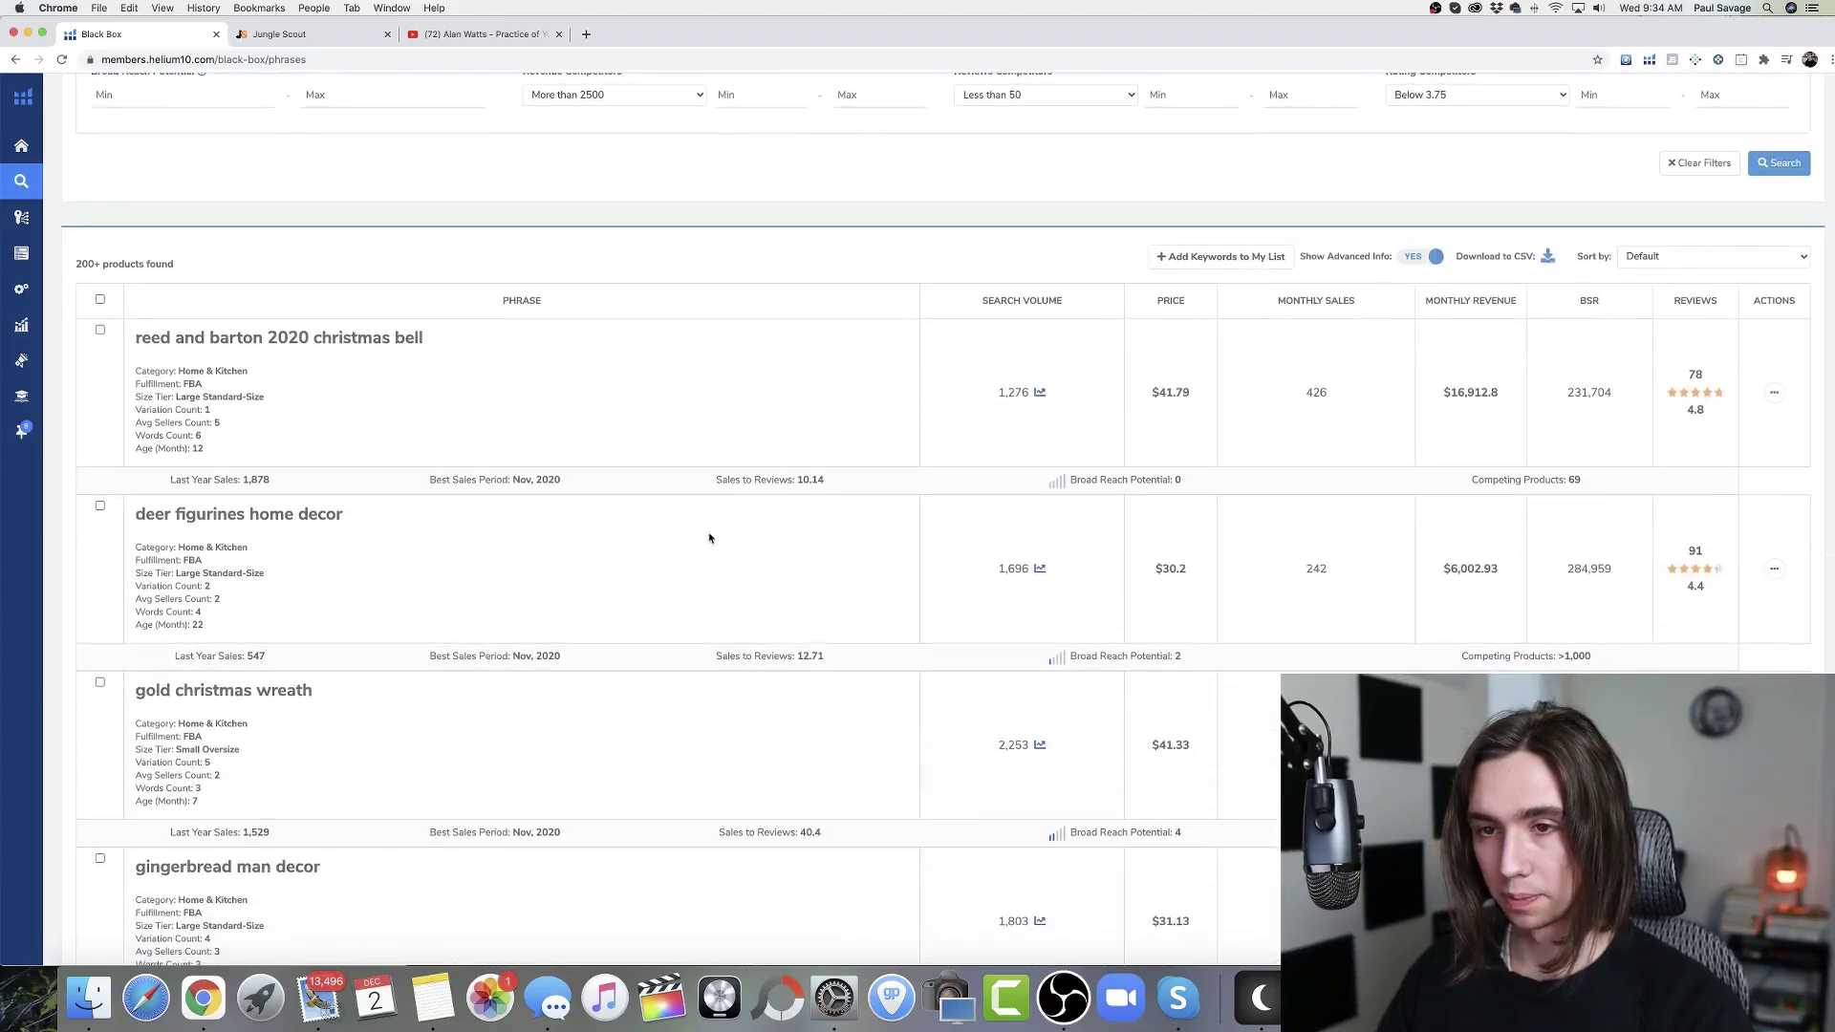
{"action": "scroll", "coordinate": [458, 466], "scroll_direction": "down", "scroll_amount": 6}
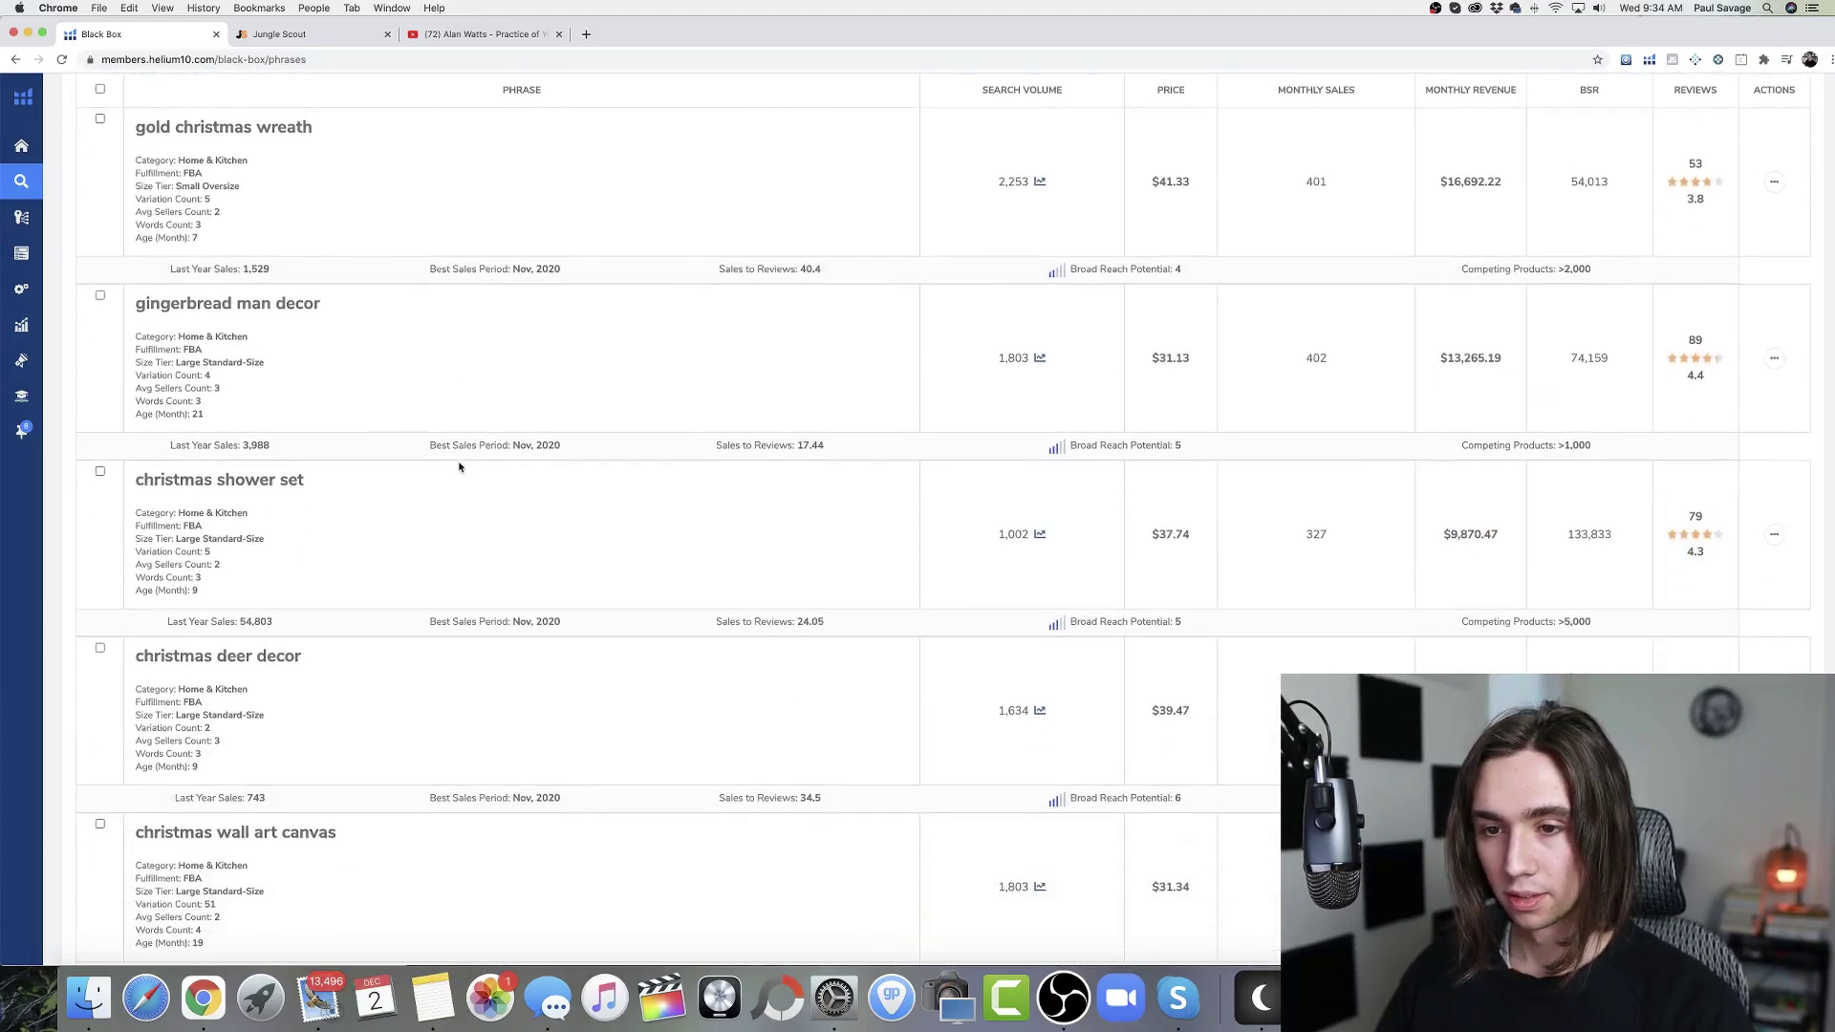
{"action": "scroll", "coordinate": [459, 466], "scroll_direction": "down", "scroll_amount": 7}
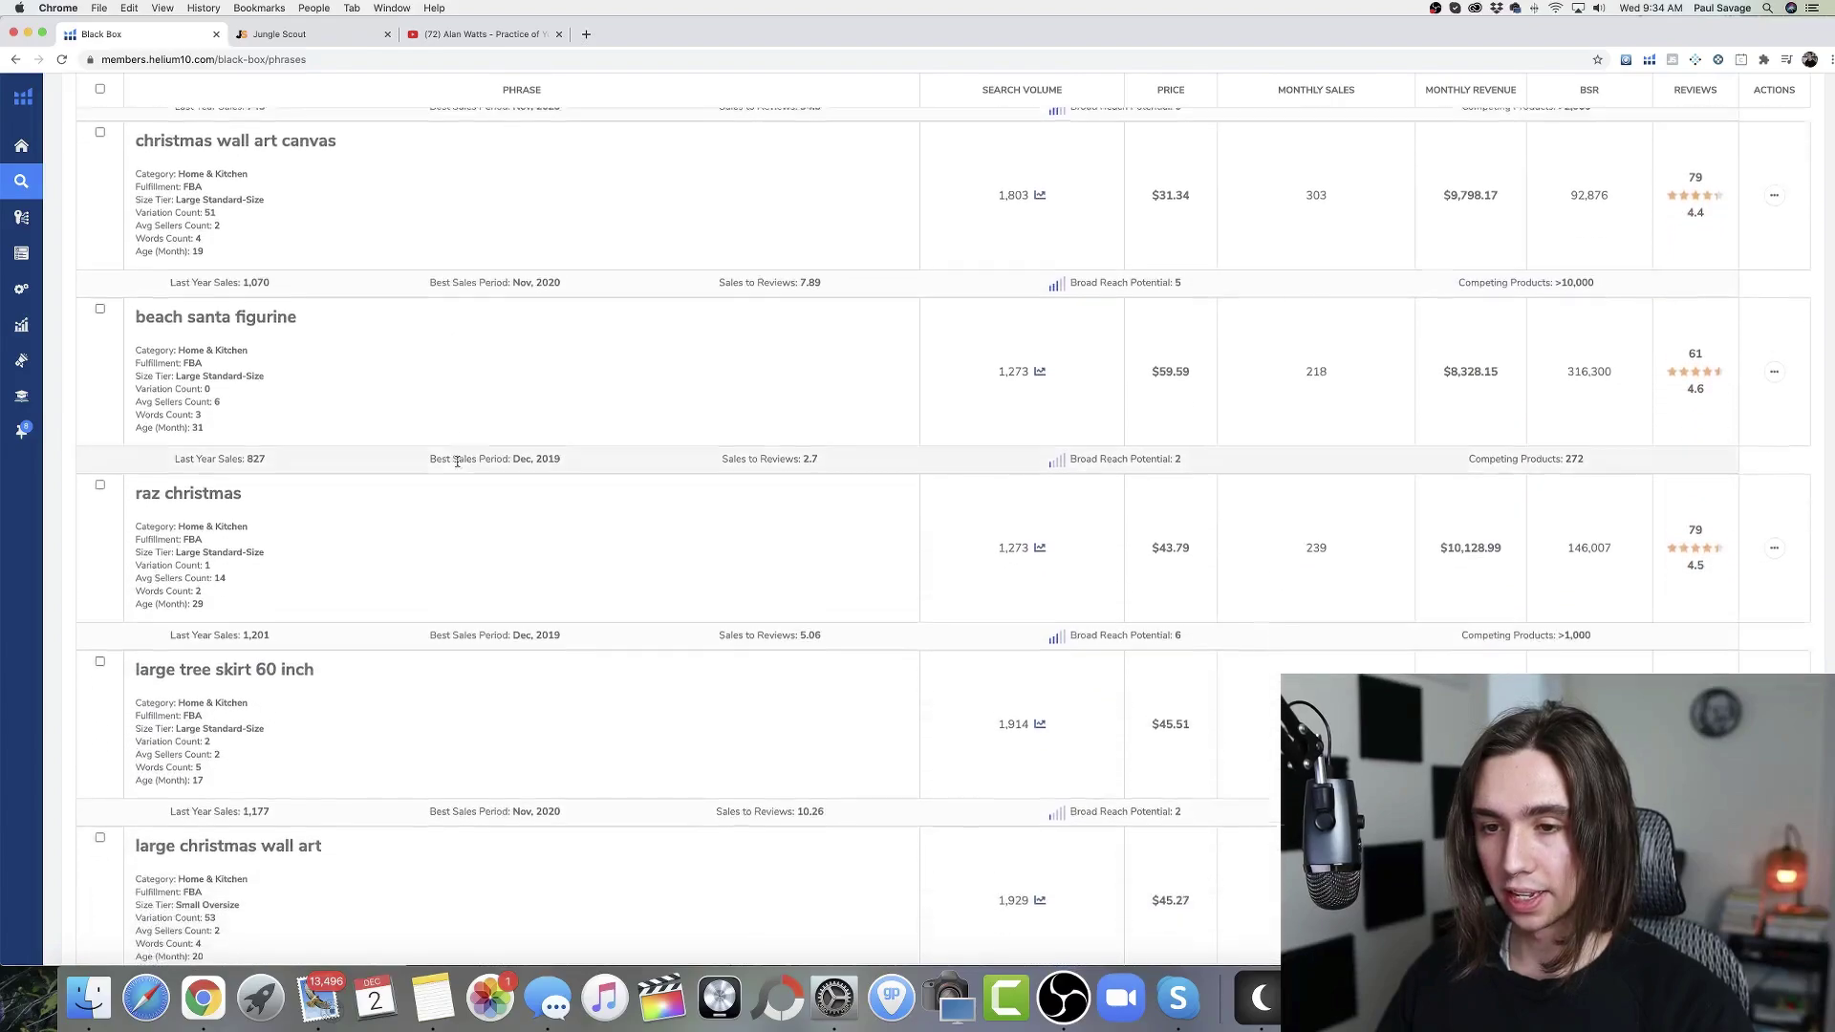
{"action": "scroll", "coordinate": [458, 463], "scroll_direction": "down", "scroll_amount": 4}
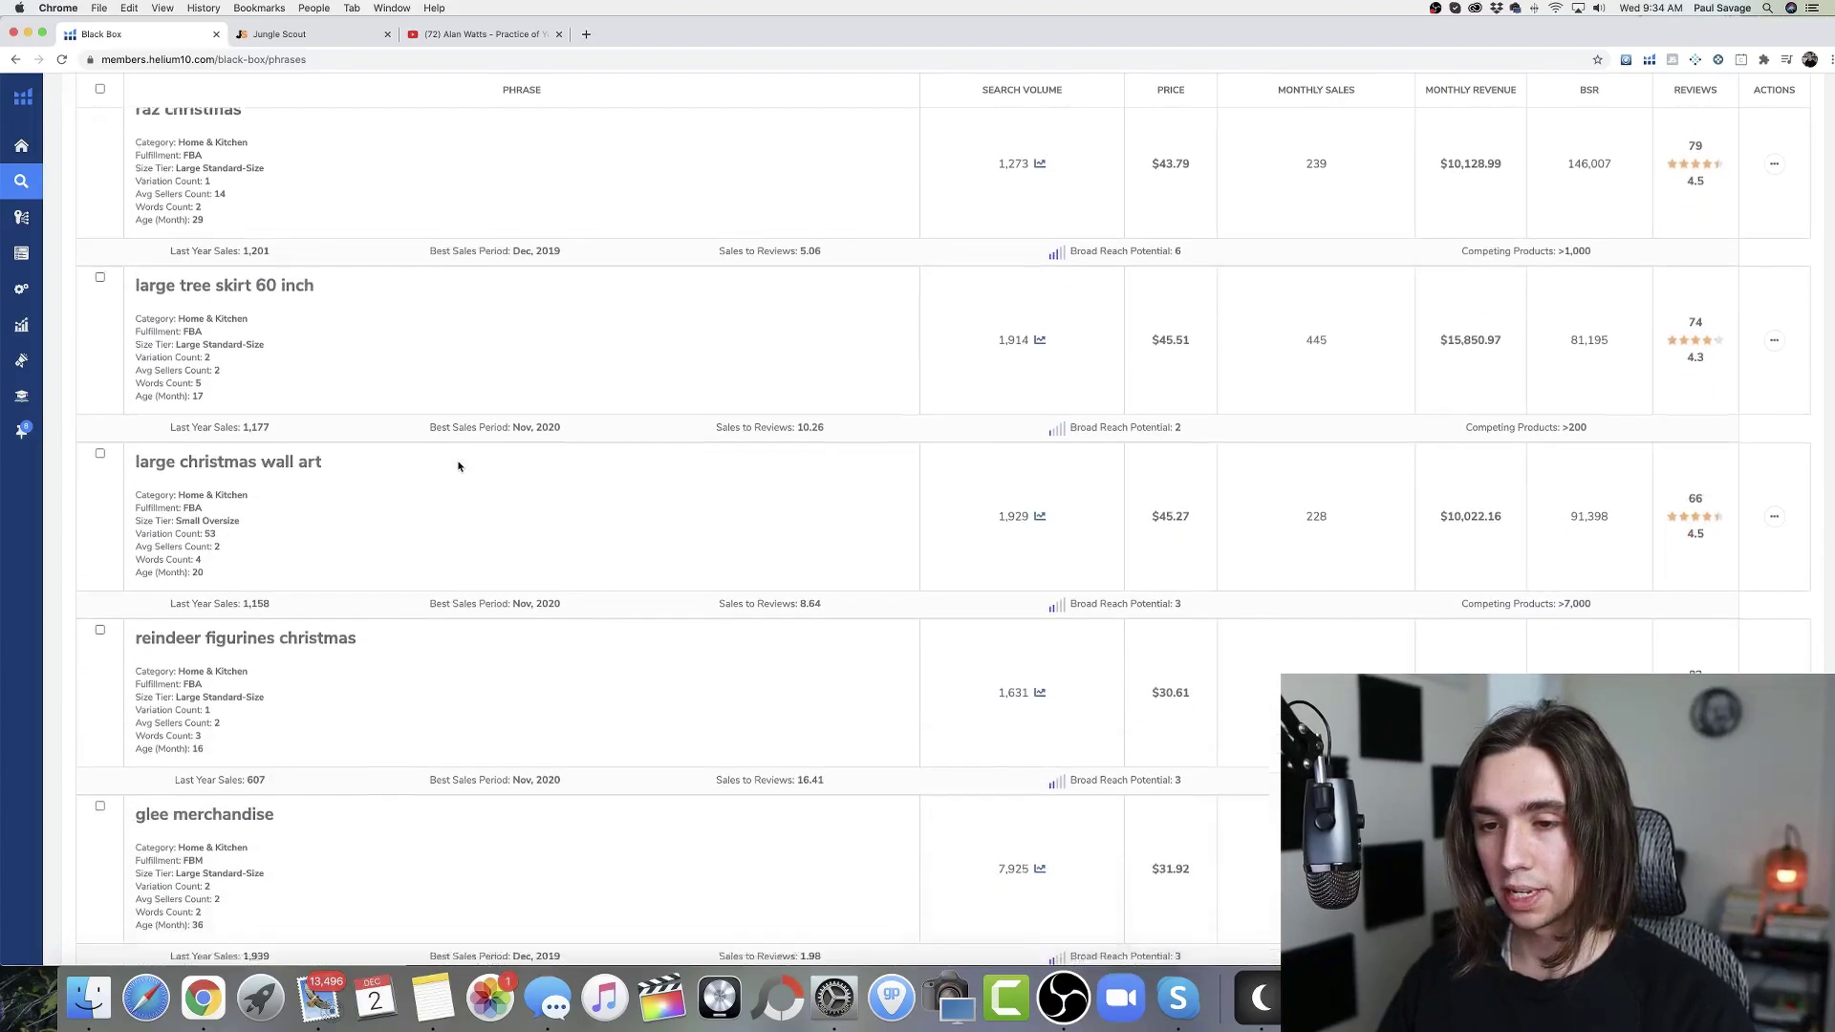
{"action": "scroll", "coordinate": [458, 465], "scroll_direction": "down", "scroll_amount": 7}
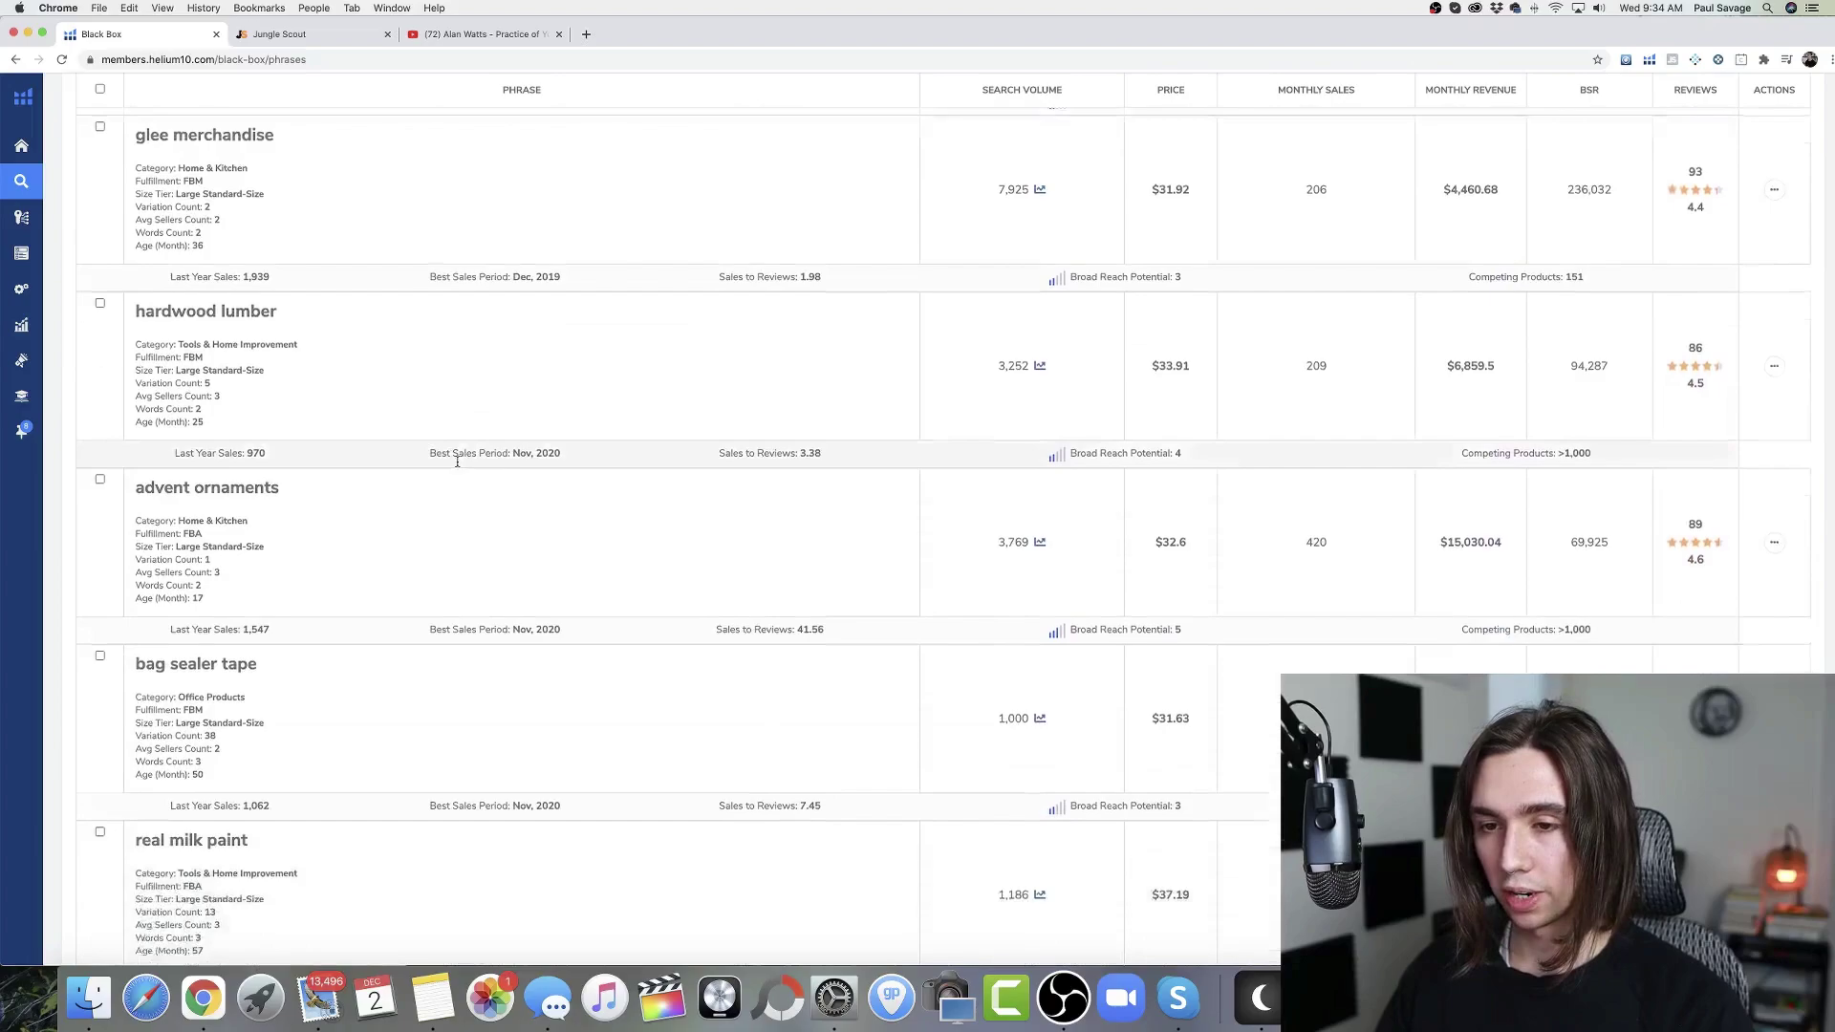
{"action": "scroll", "coordinate": [458, 464], "scroll_direction": "down", "scroll_amount": 1}
{"action": "scroll", "coordinate": [457, 467], "scroll_direction": "down", "scroll_amount": 4}
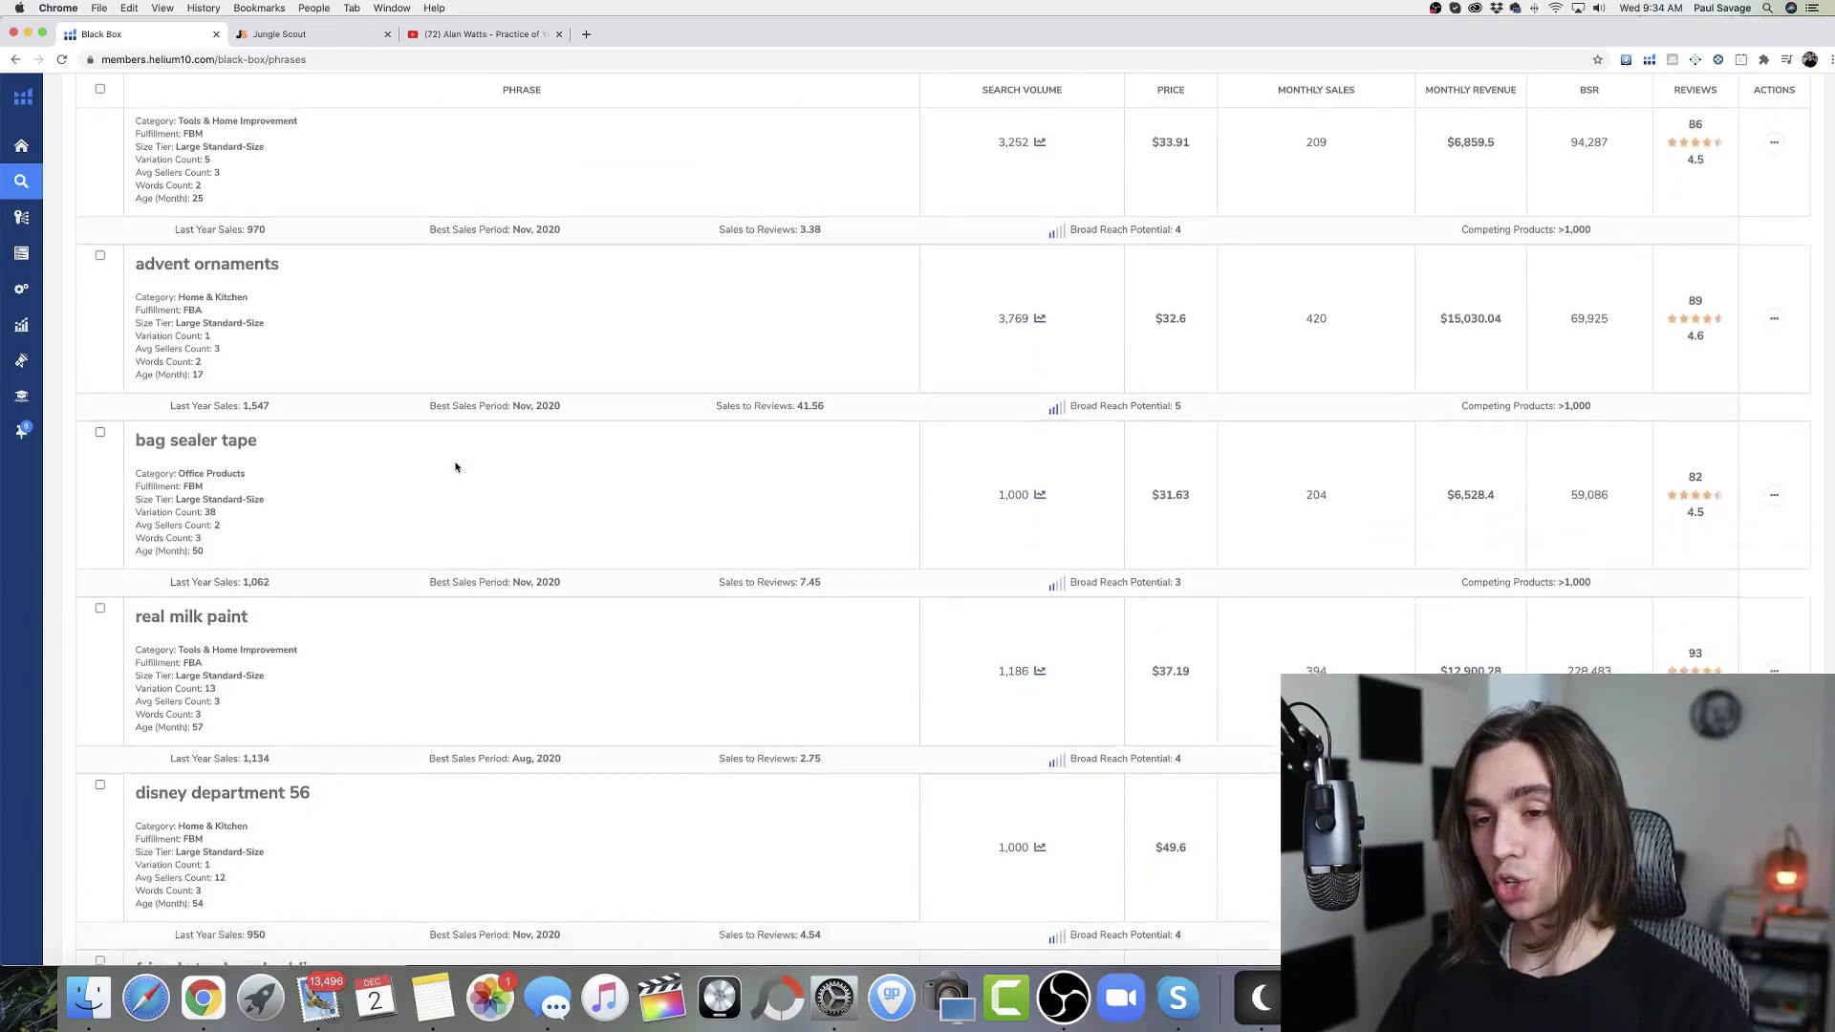
{"action": "scroll", "coordinate": [461, 467], "scroll_direction": "down", "scroll_amount": 1}
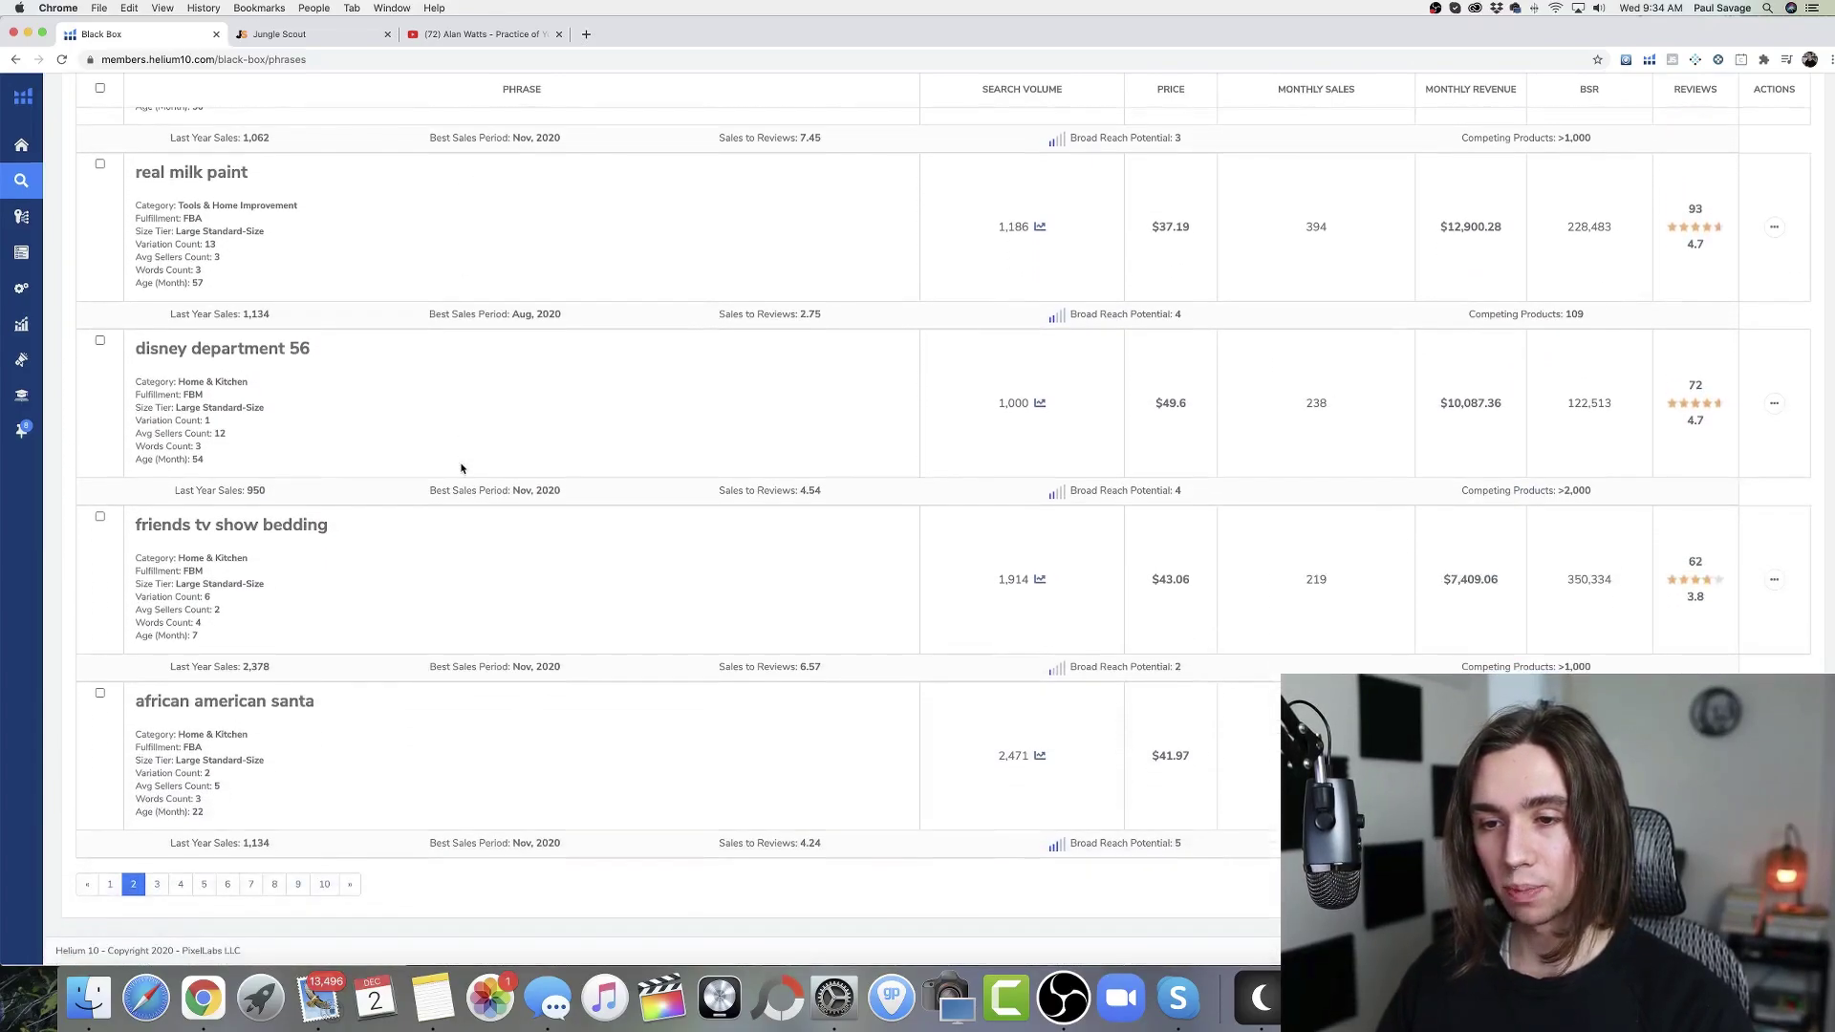
Step: On page 3, open the spec ops tools Amazon listing in a new tab
{"action": "left_click", "coordinate": [157, 884]}
{"action": "scroll", "coordinate": [486, 672], "scroll_direction": "down", "scroll_amount": 2}
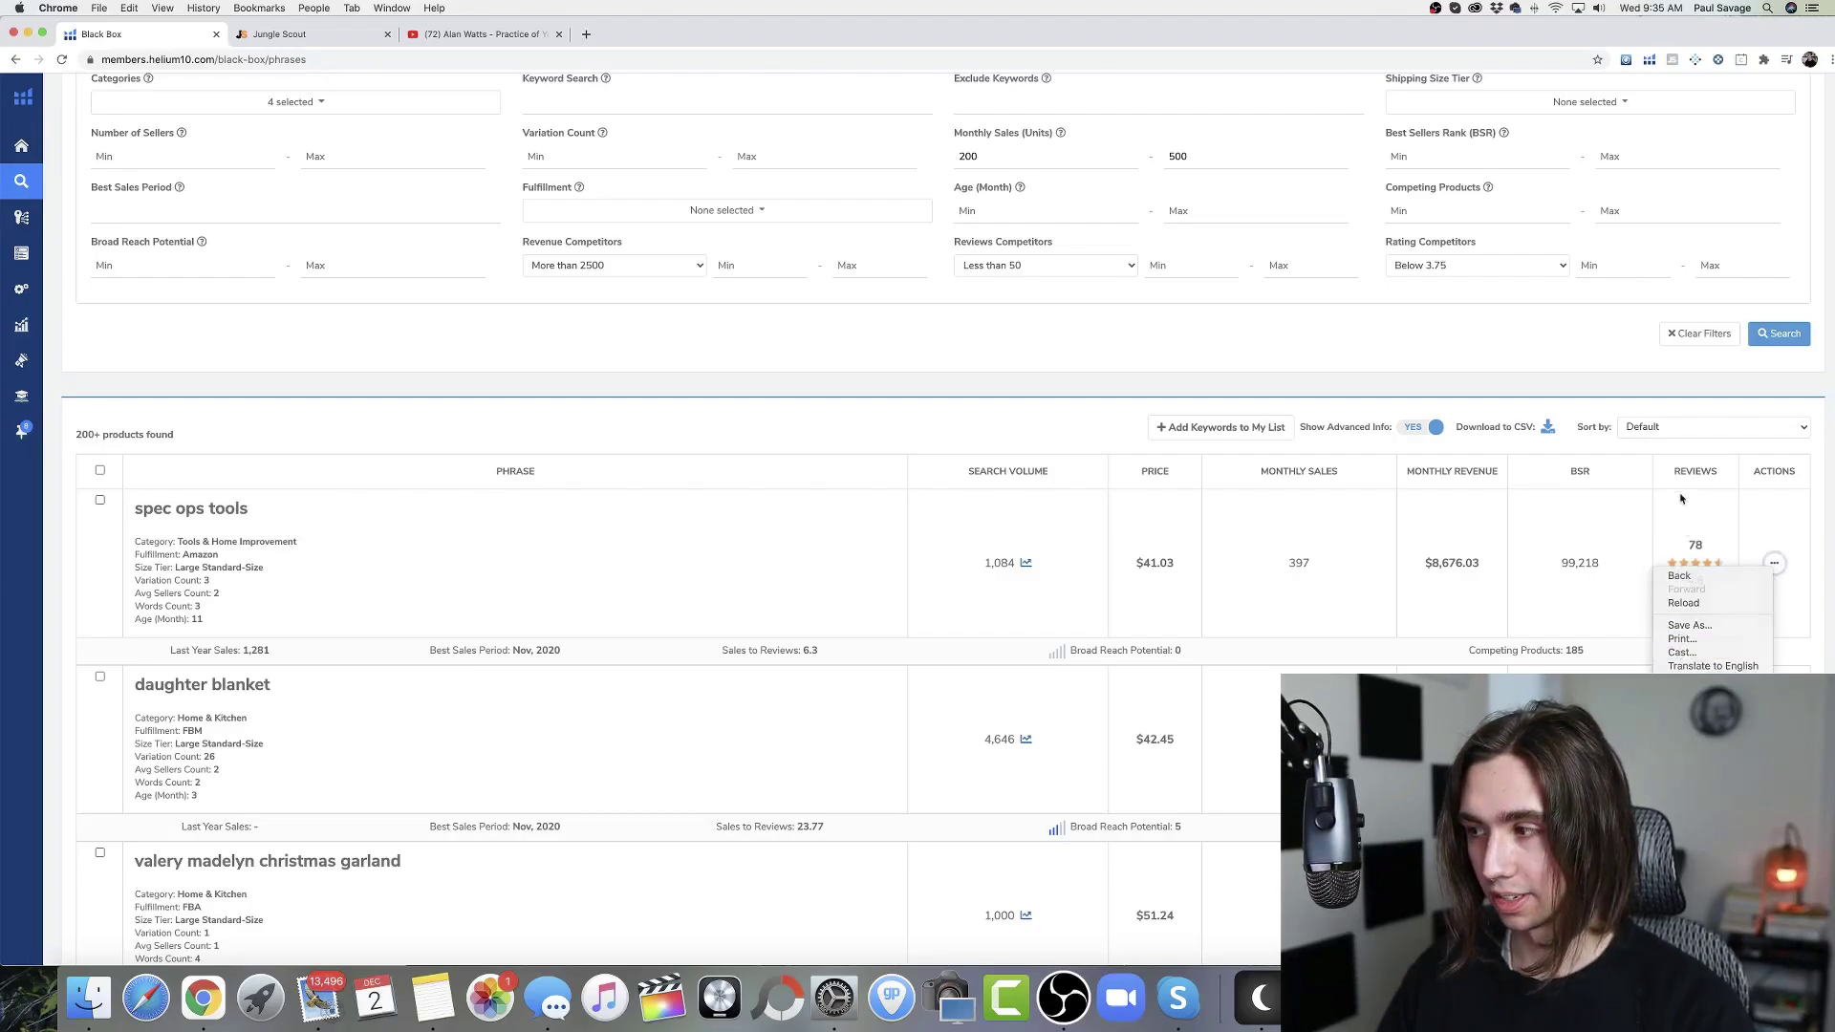
{"action": "left_click", "coordinate": [1774, 563]}
{"action": "right_click", "coordinate": [1726, 593]}
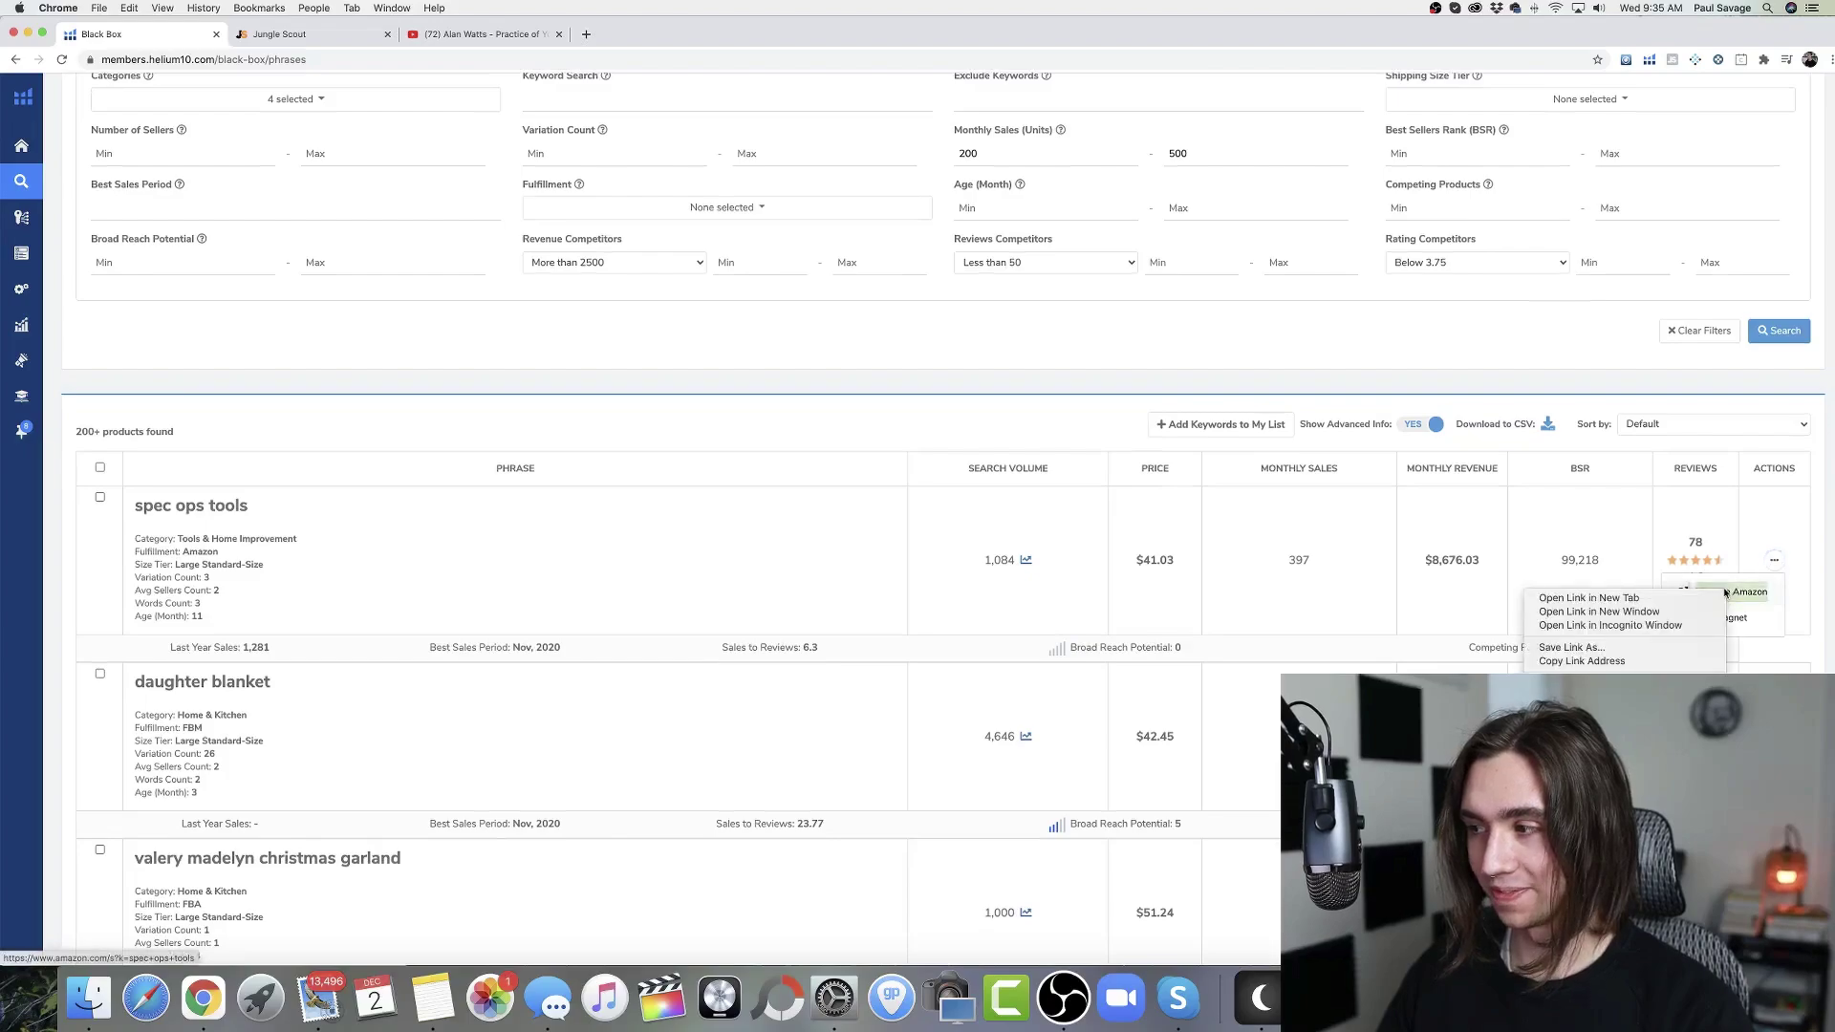
{"action": "left_click", "coordinate": [1620, 600]}
Step: Scroll through page 3, then page 4 of the keyword results down to grinch snow globe
{"action": "scroll", "coordinate": [456, 580], "scroll_direction": "down", "scroll_amount": 5}
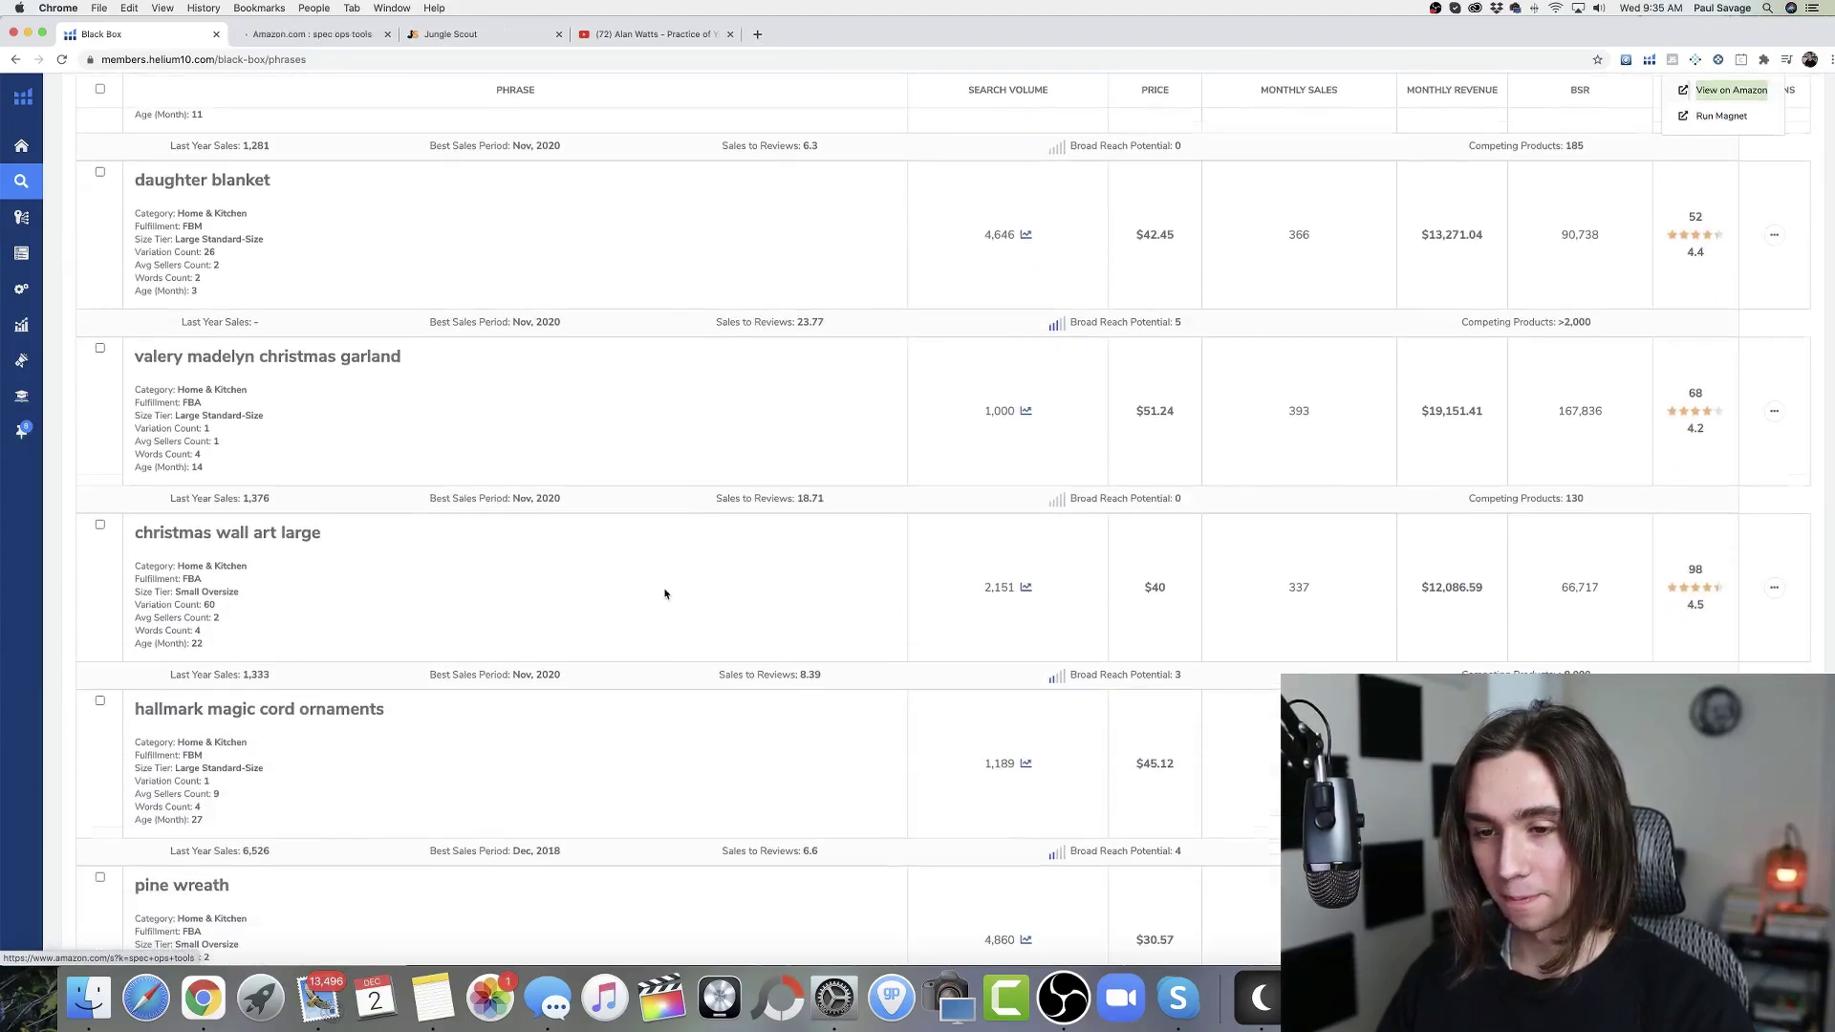
{"action": "scroll", "coordinate": [666, 593], "scroll_direction": "down", "scroll_amount": 6}
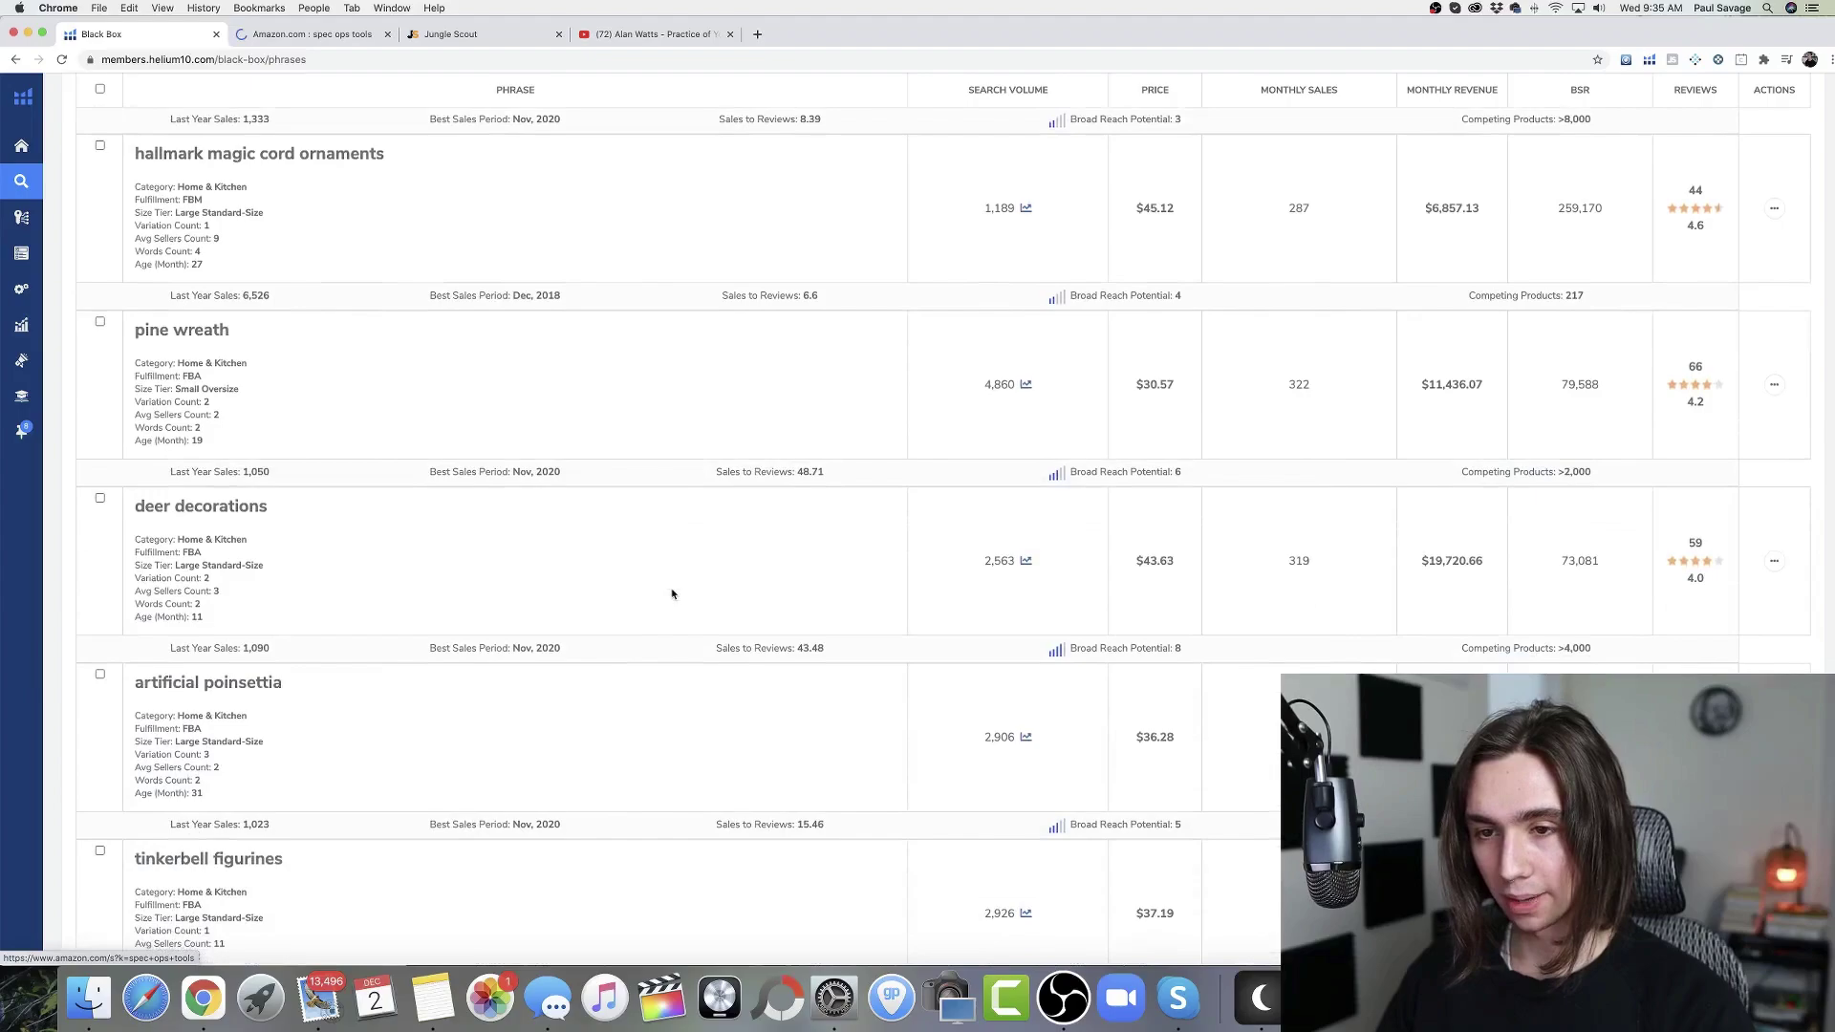
{"action": "scroll", "coordinate": [672, 593], "scroll_direction": "down", "scroll_amount": 7}
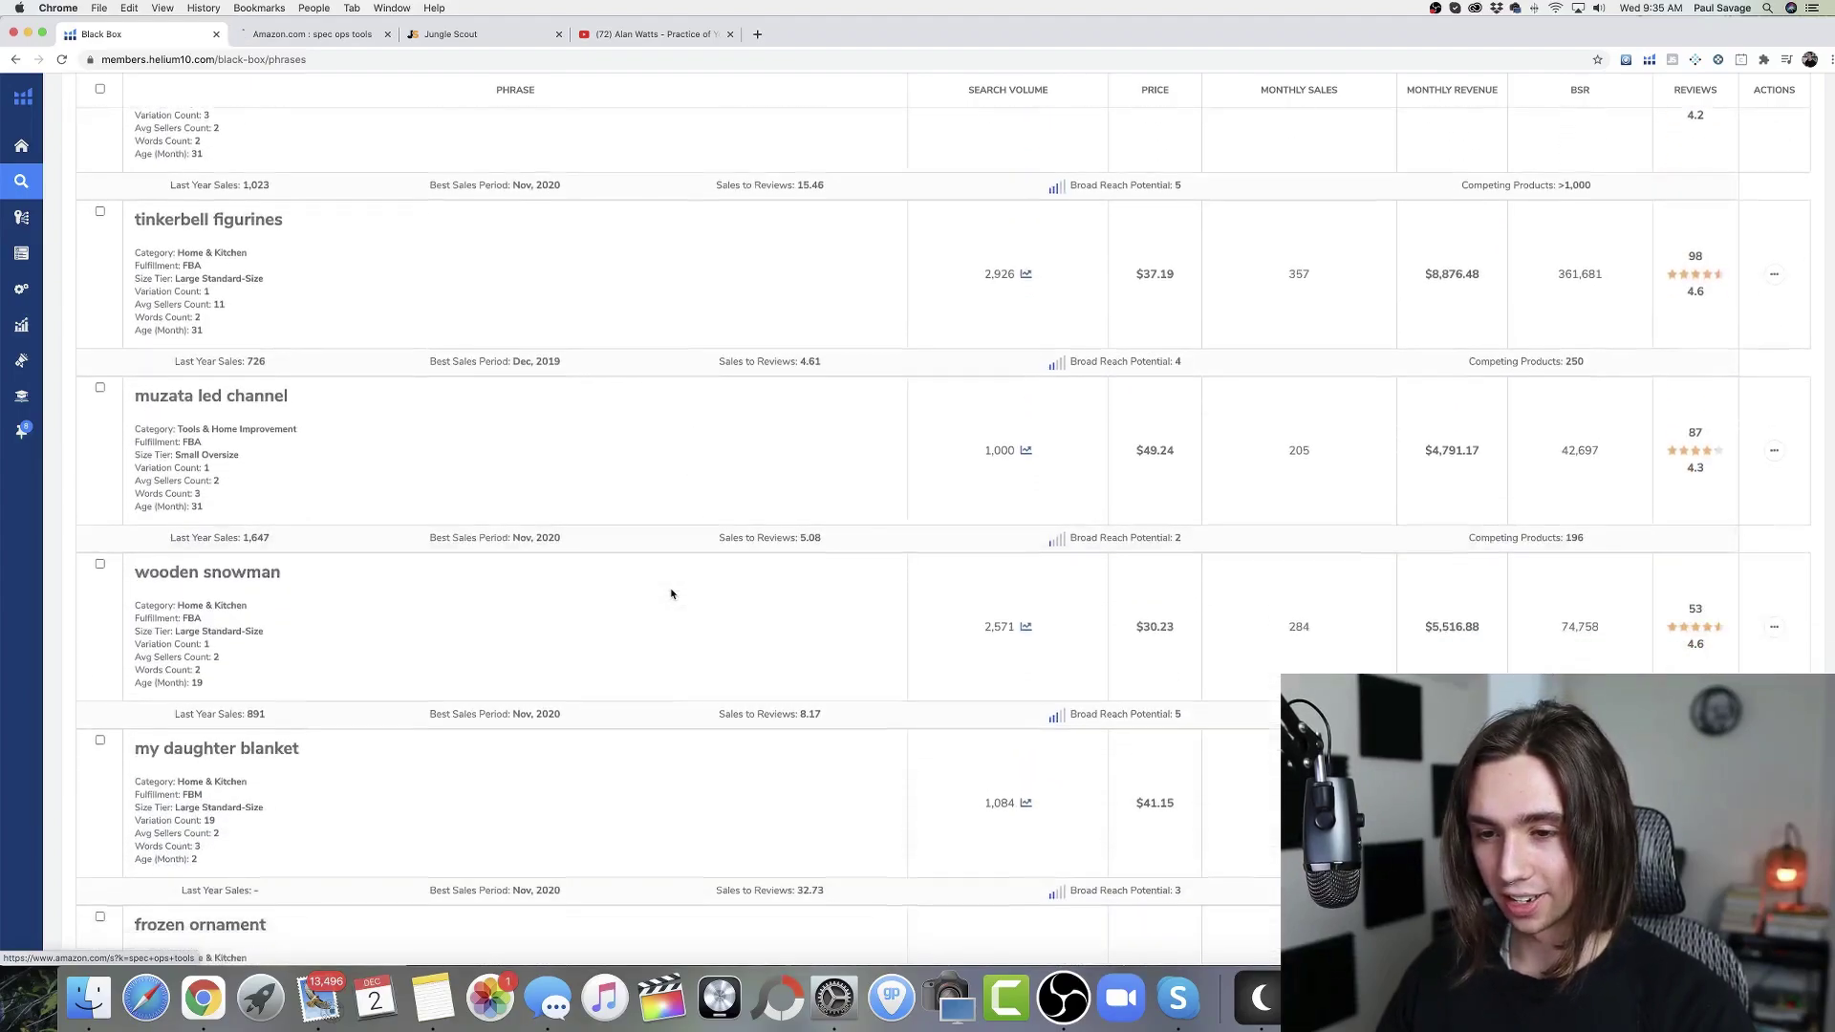
{"action": "scroll", "coordinate": [672, 594], "scroll_direction": "down", "scroll_amount": 8}
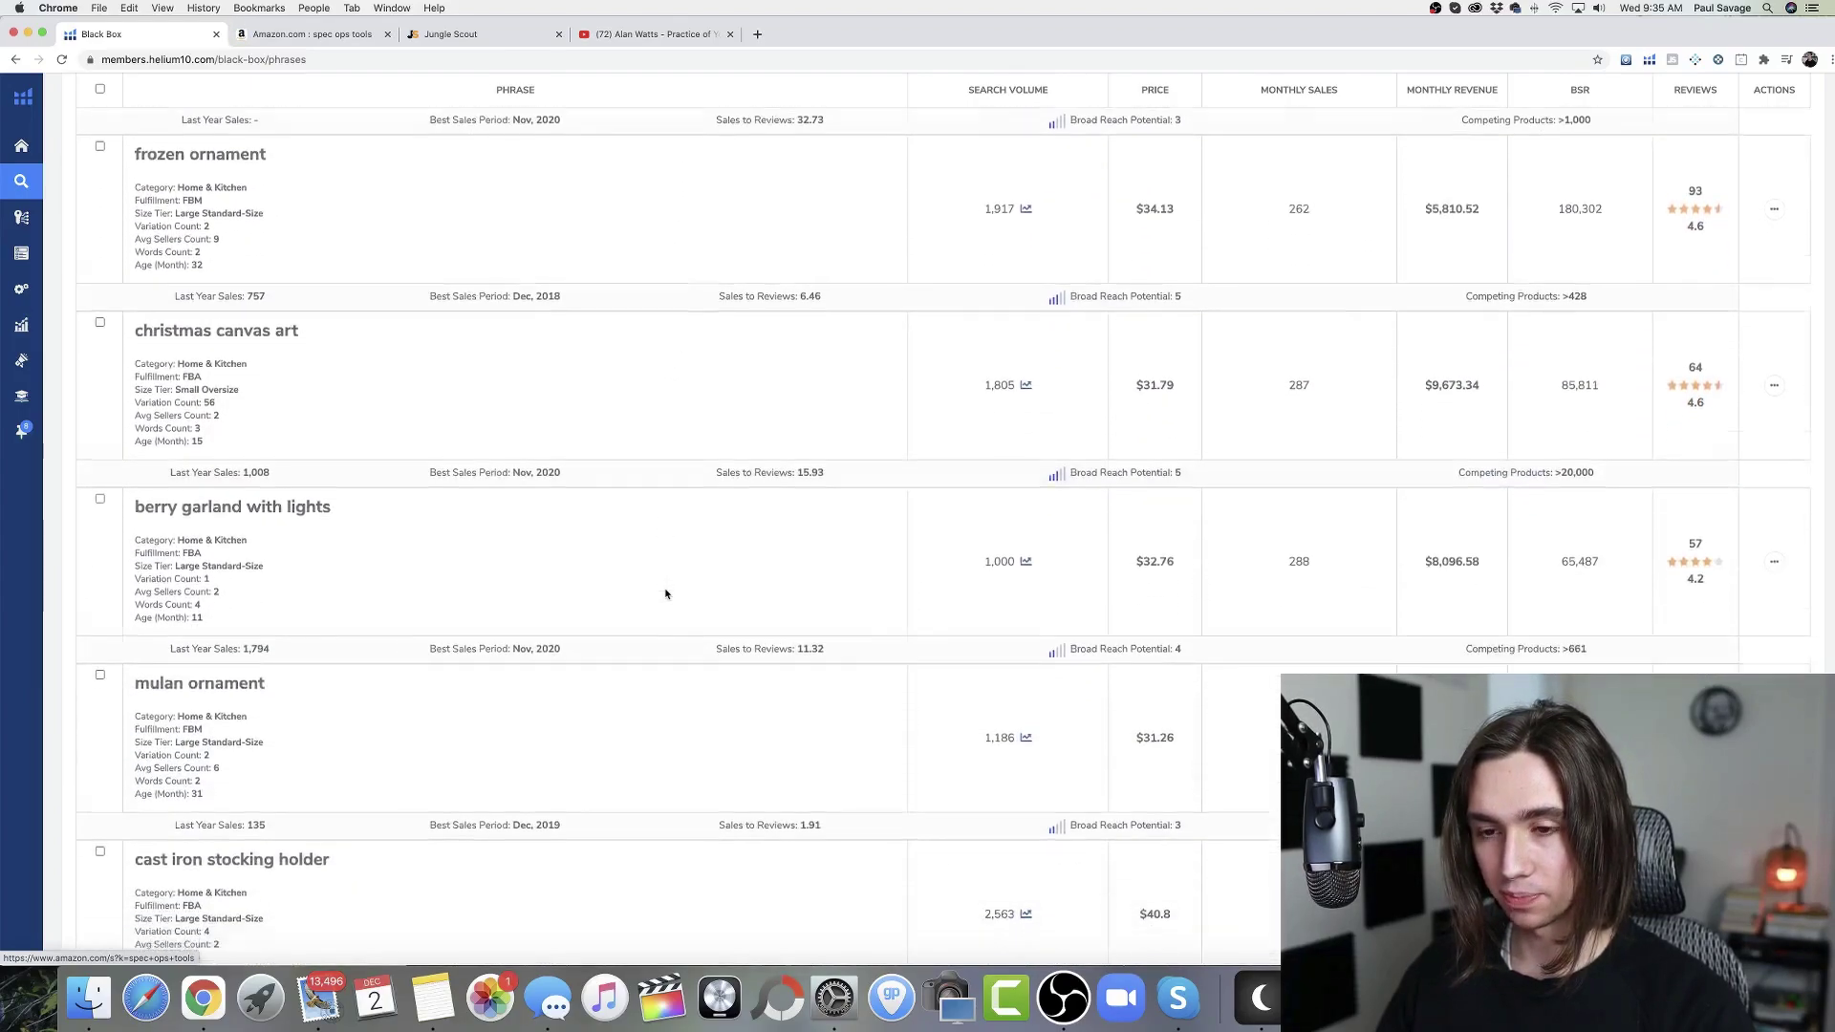
{"action": "scroll", "coordinate": [666, 594], "scroll_direction": "down", "scroll_amount": 7}
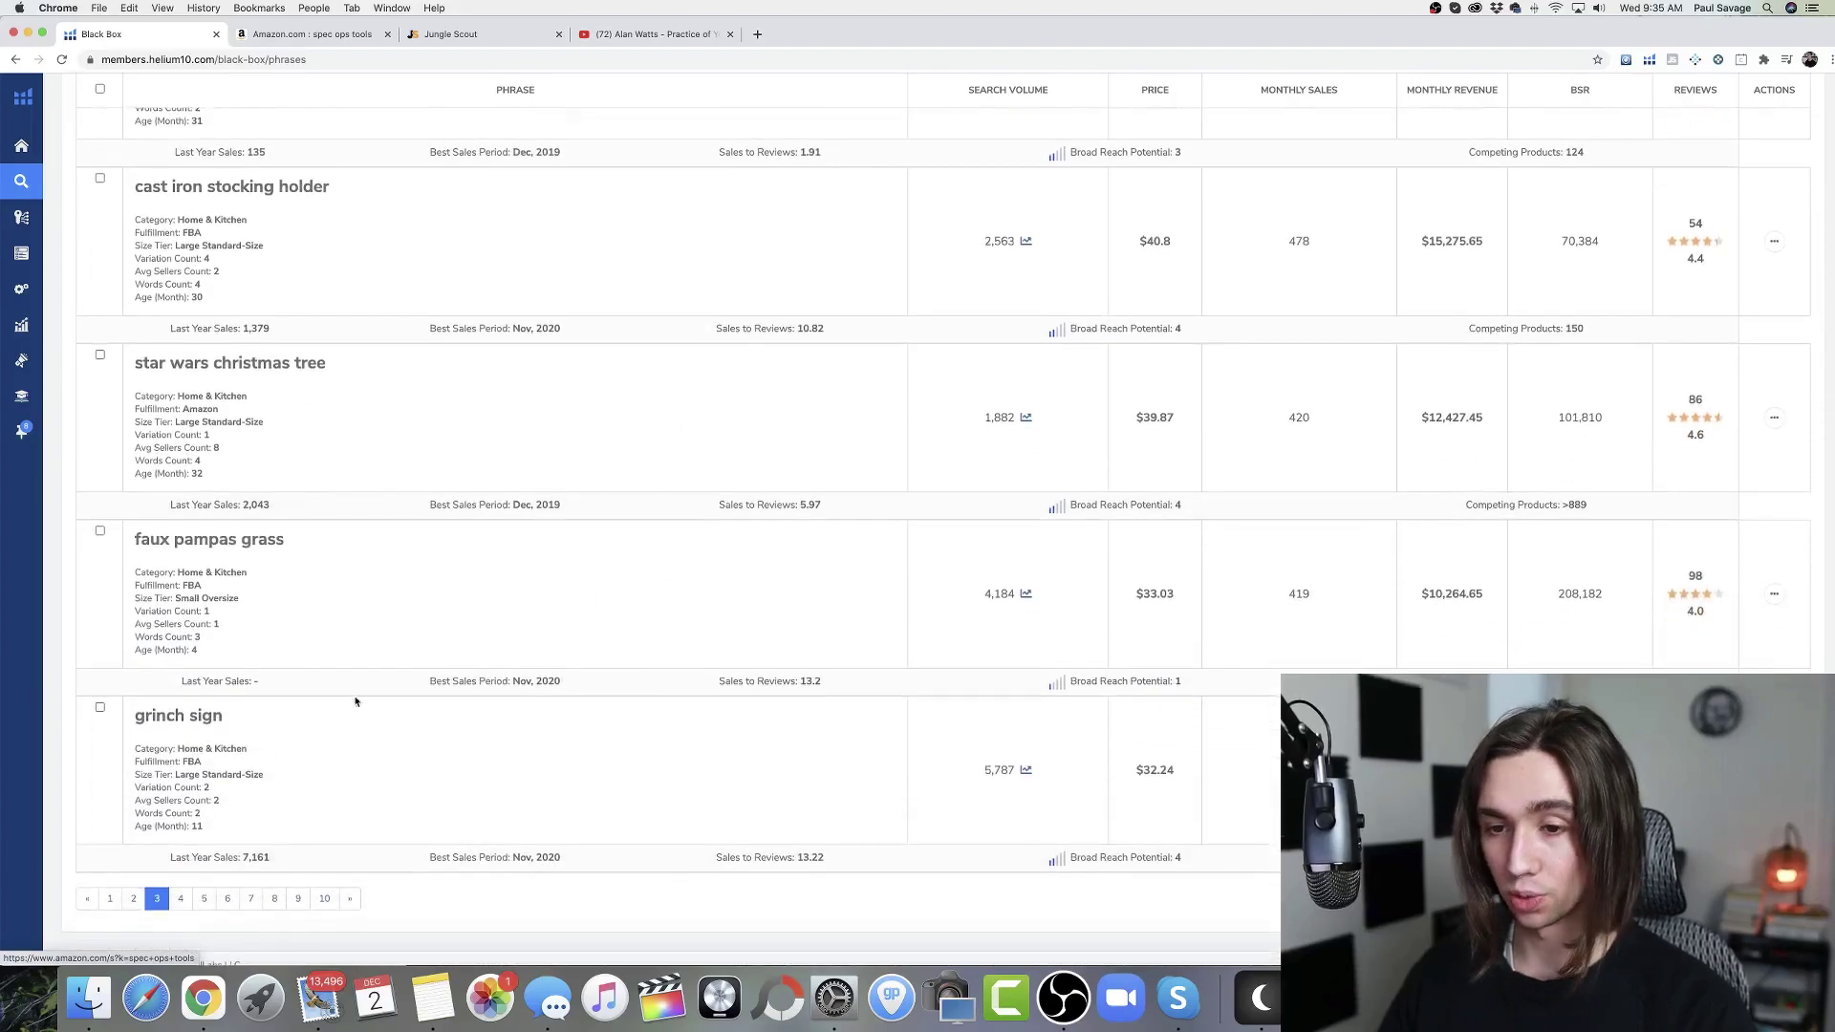
{"action": "left_click", "coordinate": [181, 898]}
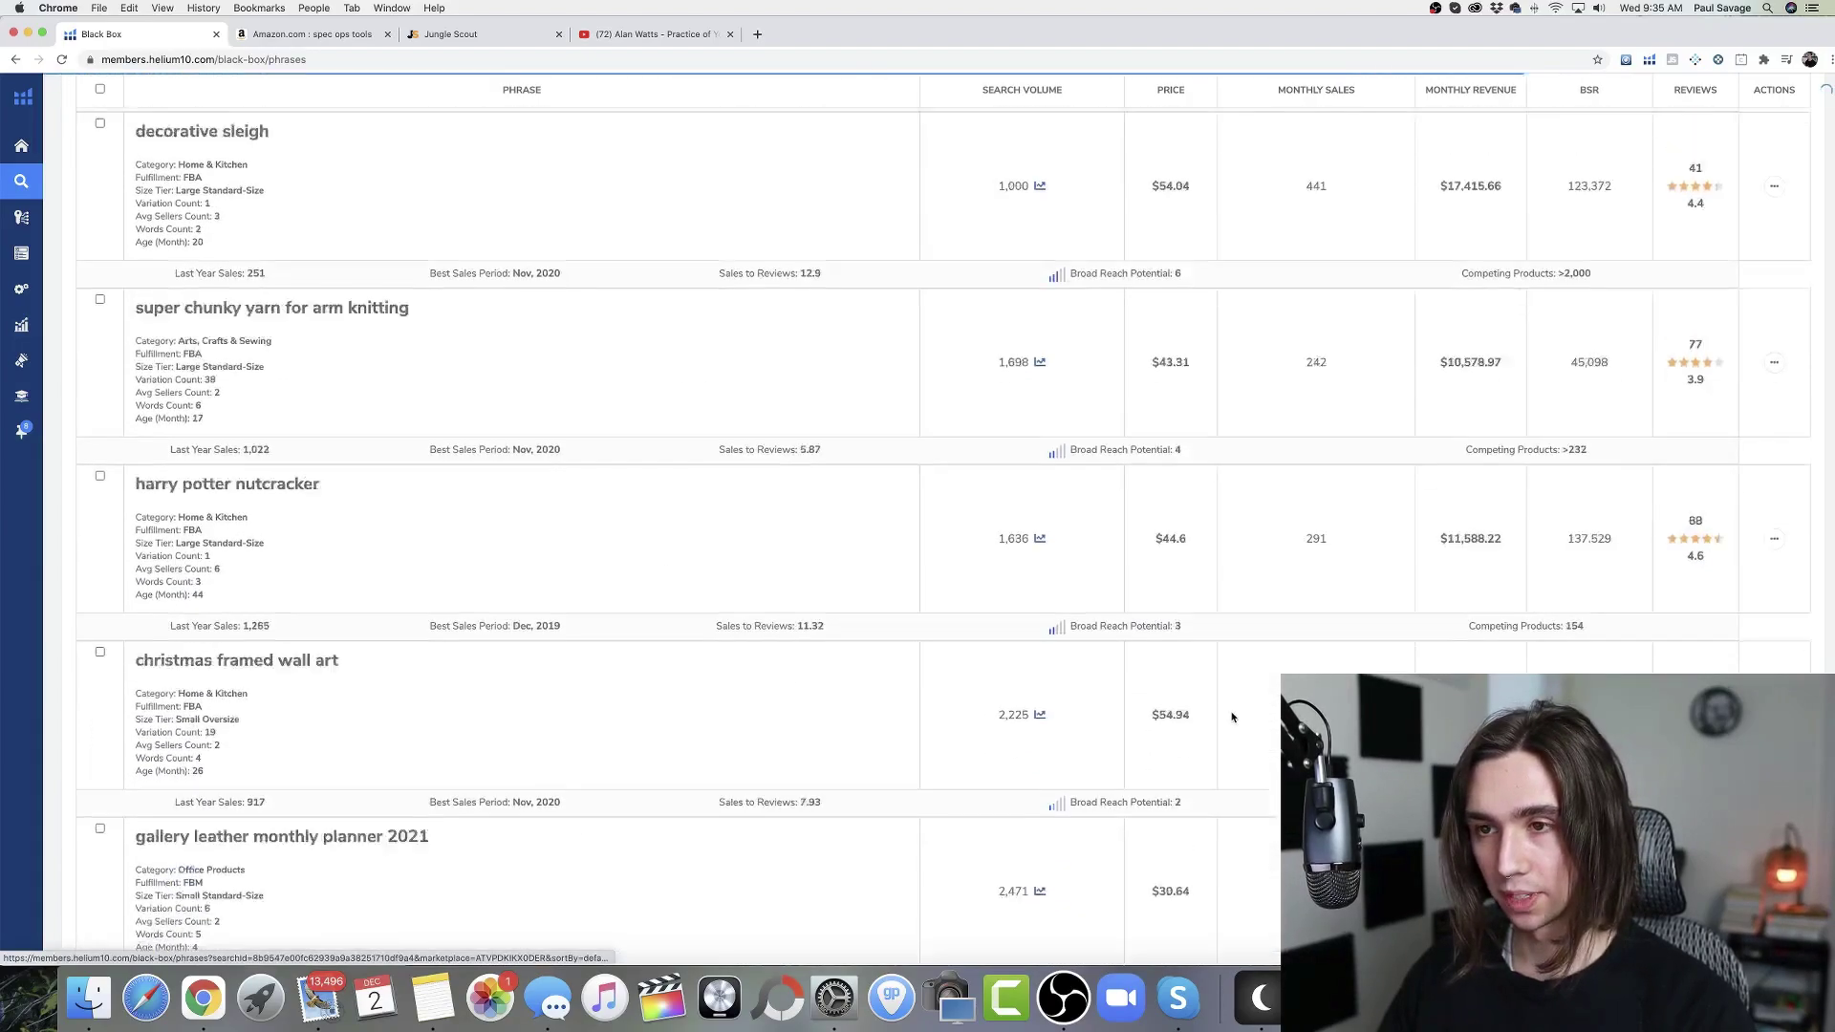
{"action": "scroll", "coordinate": [659, 688], "scroll_direction": "down", "scroll_amount": 7}
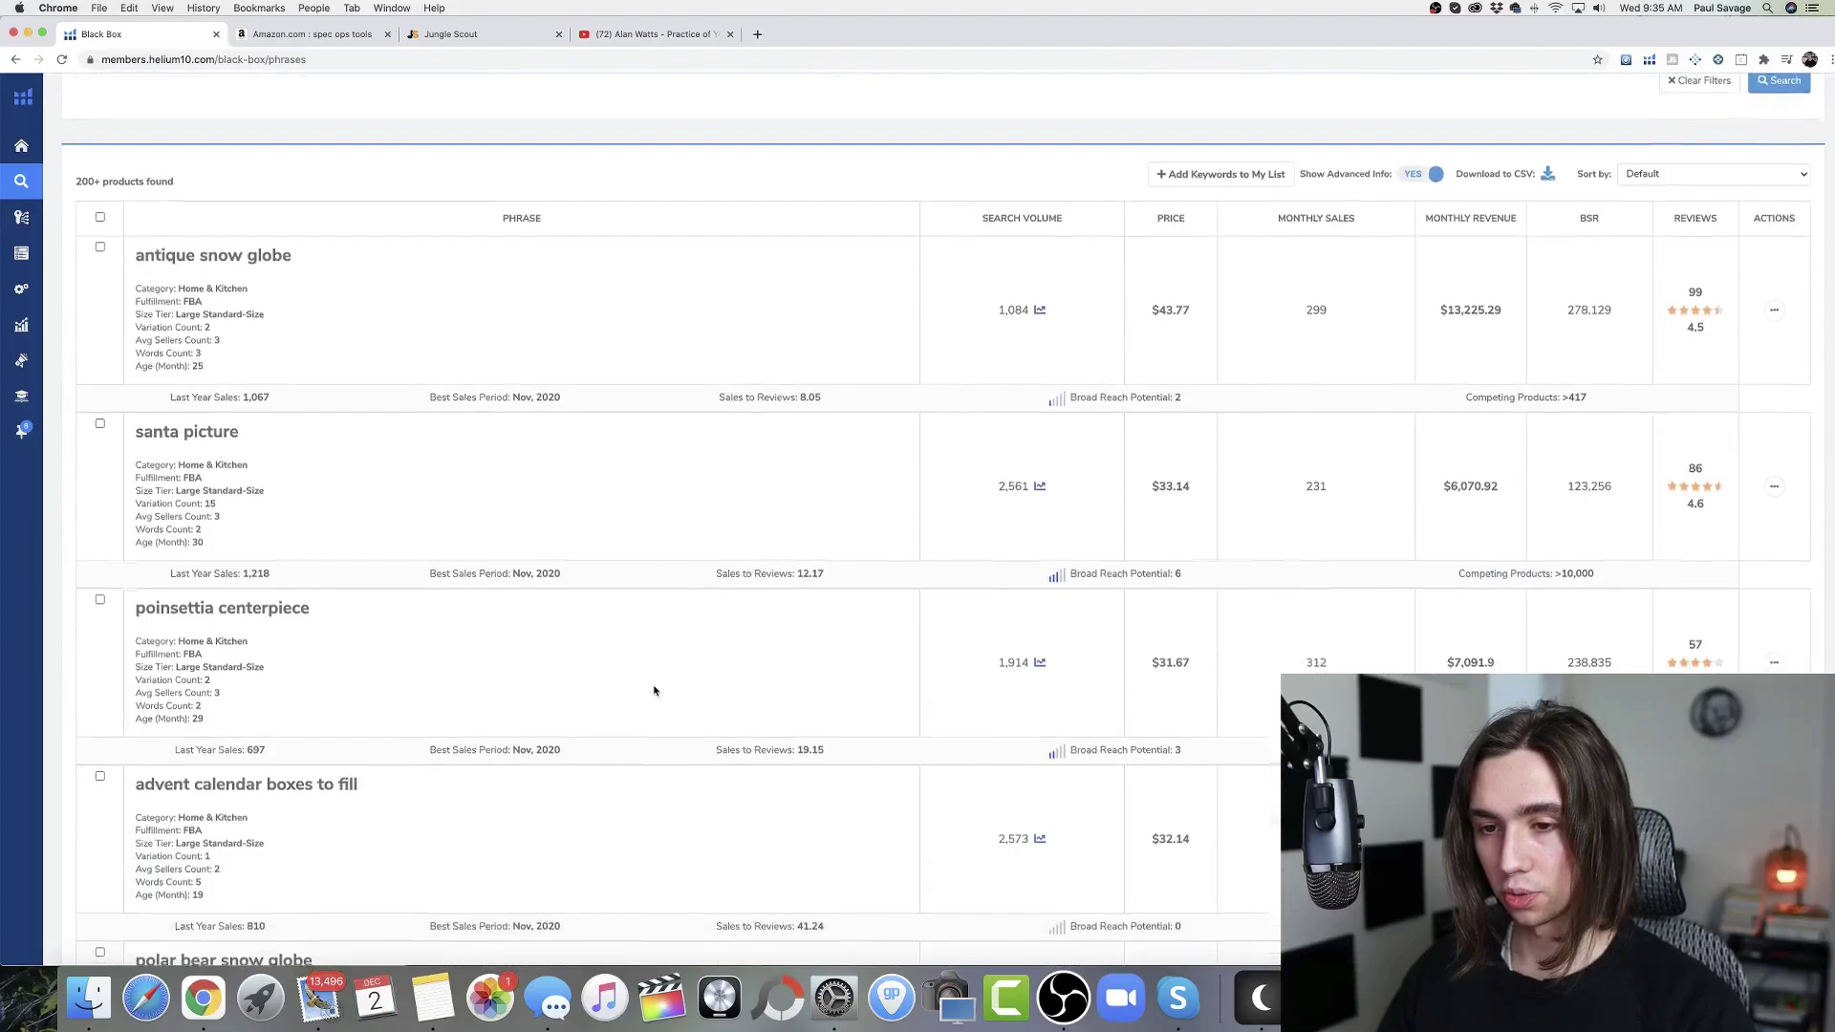
{"action": "scroll", "coordinate": [655, 690], "scroll_direction": "down", "scroll_amount": 8}
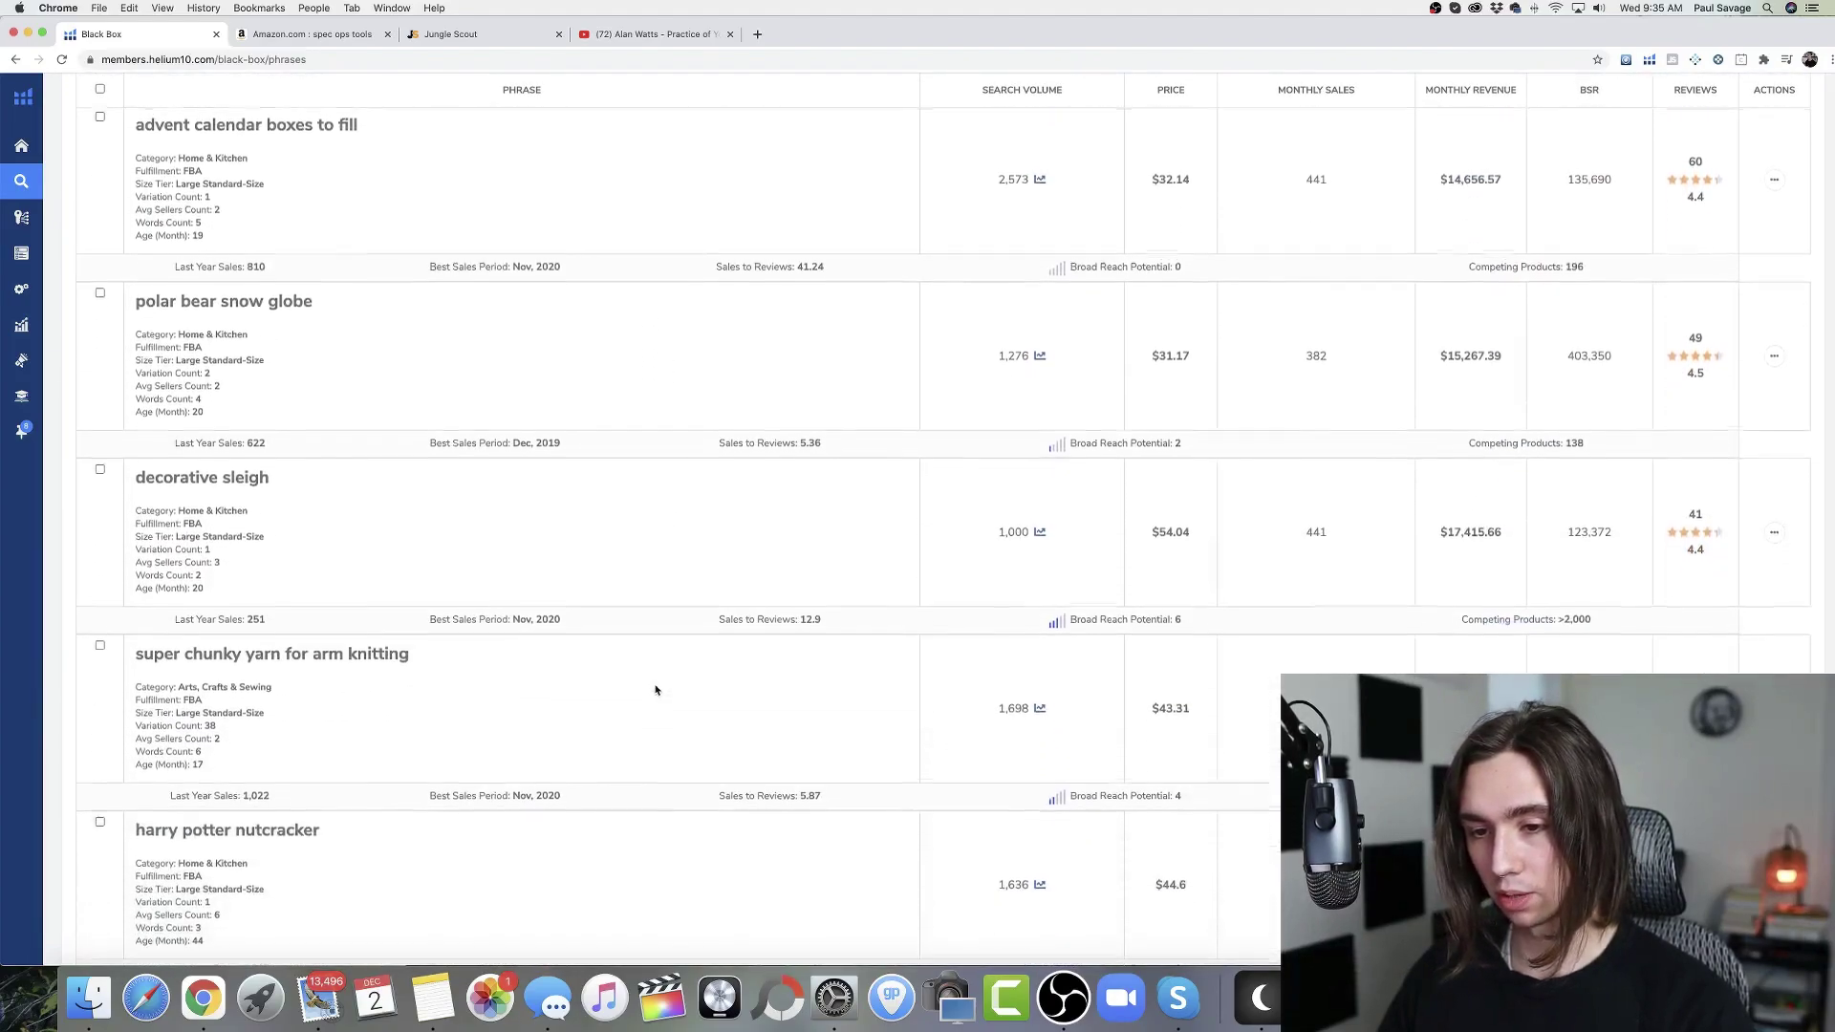
{"action": "scroll", "coordinate": [655, 690], "scroll_direction": "down", "scroll_amount": 8}
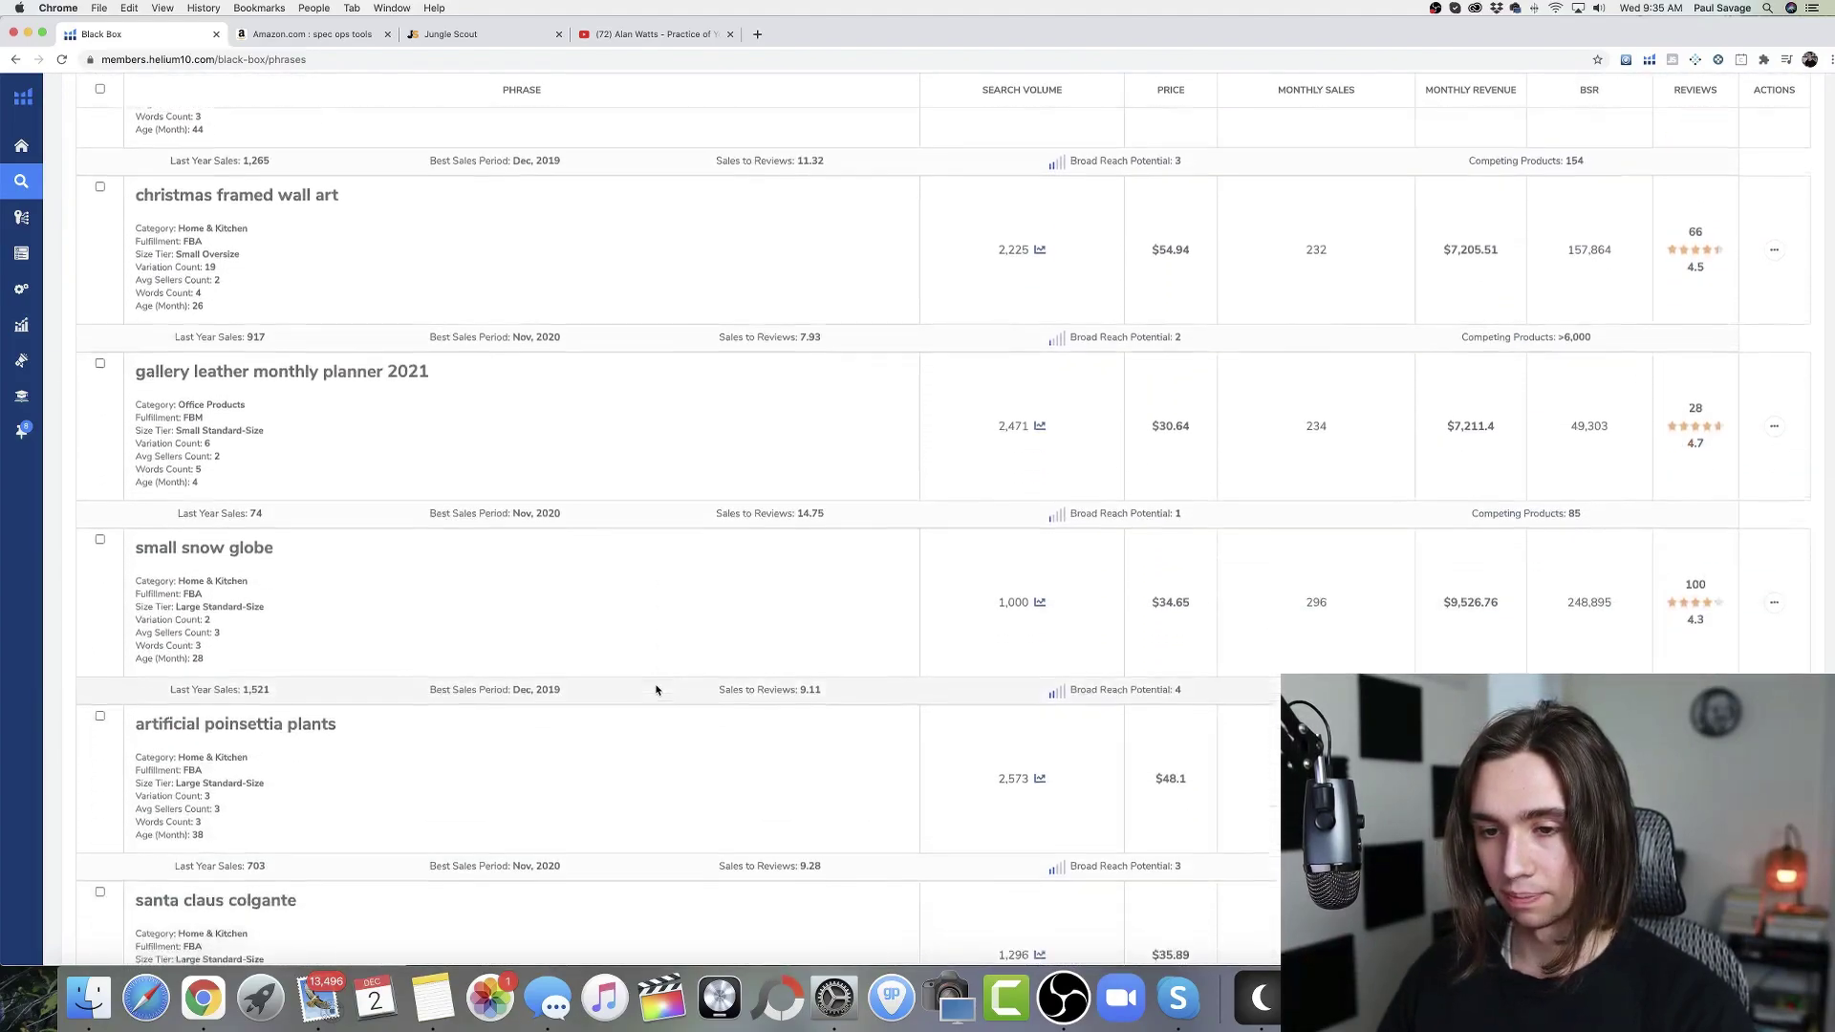
{"action": "scroll", "coordinate": [656, 691], "scroll_direction": "down", "scroll_amount": 2}
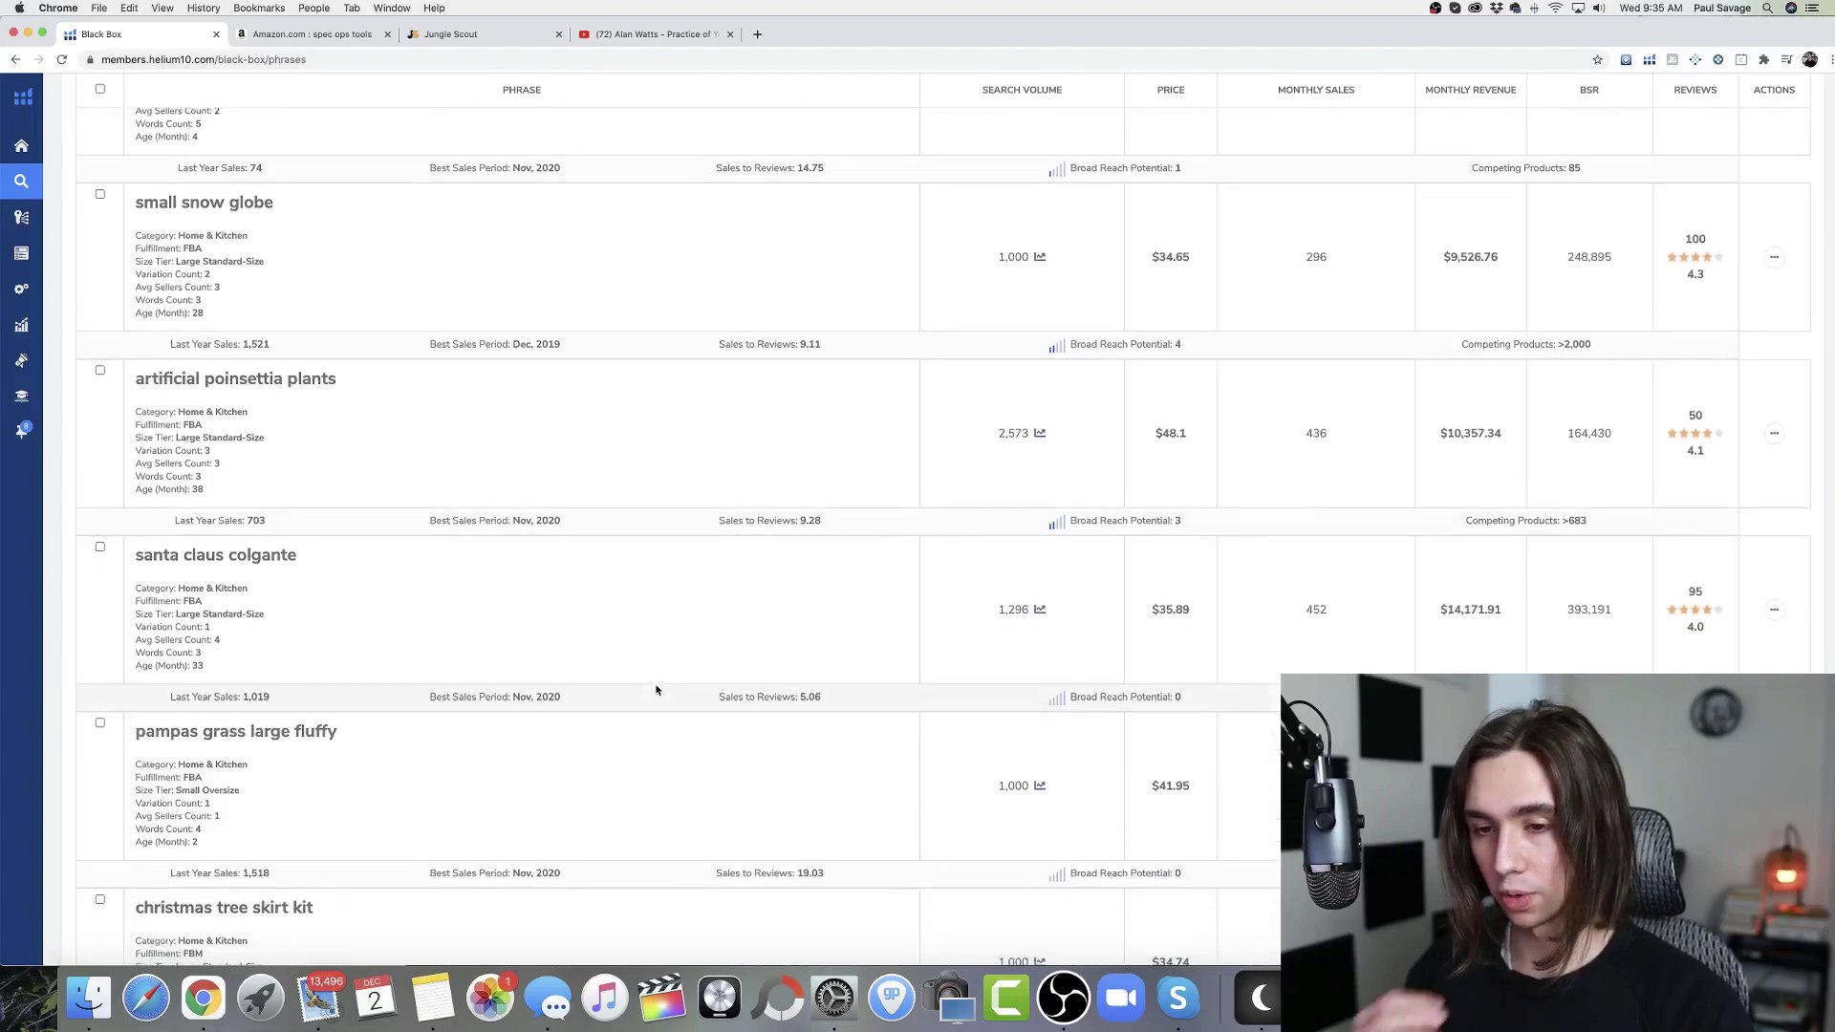
{"action": "scroll", "coordinate": [656, 690], "scroll_direction": "down", "scroll_amount": 5}
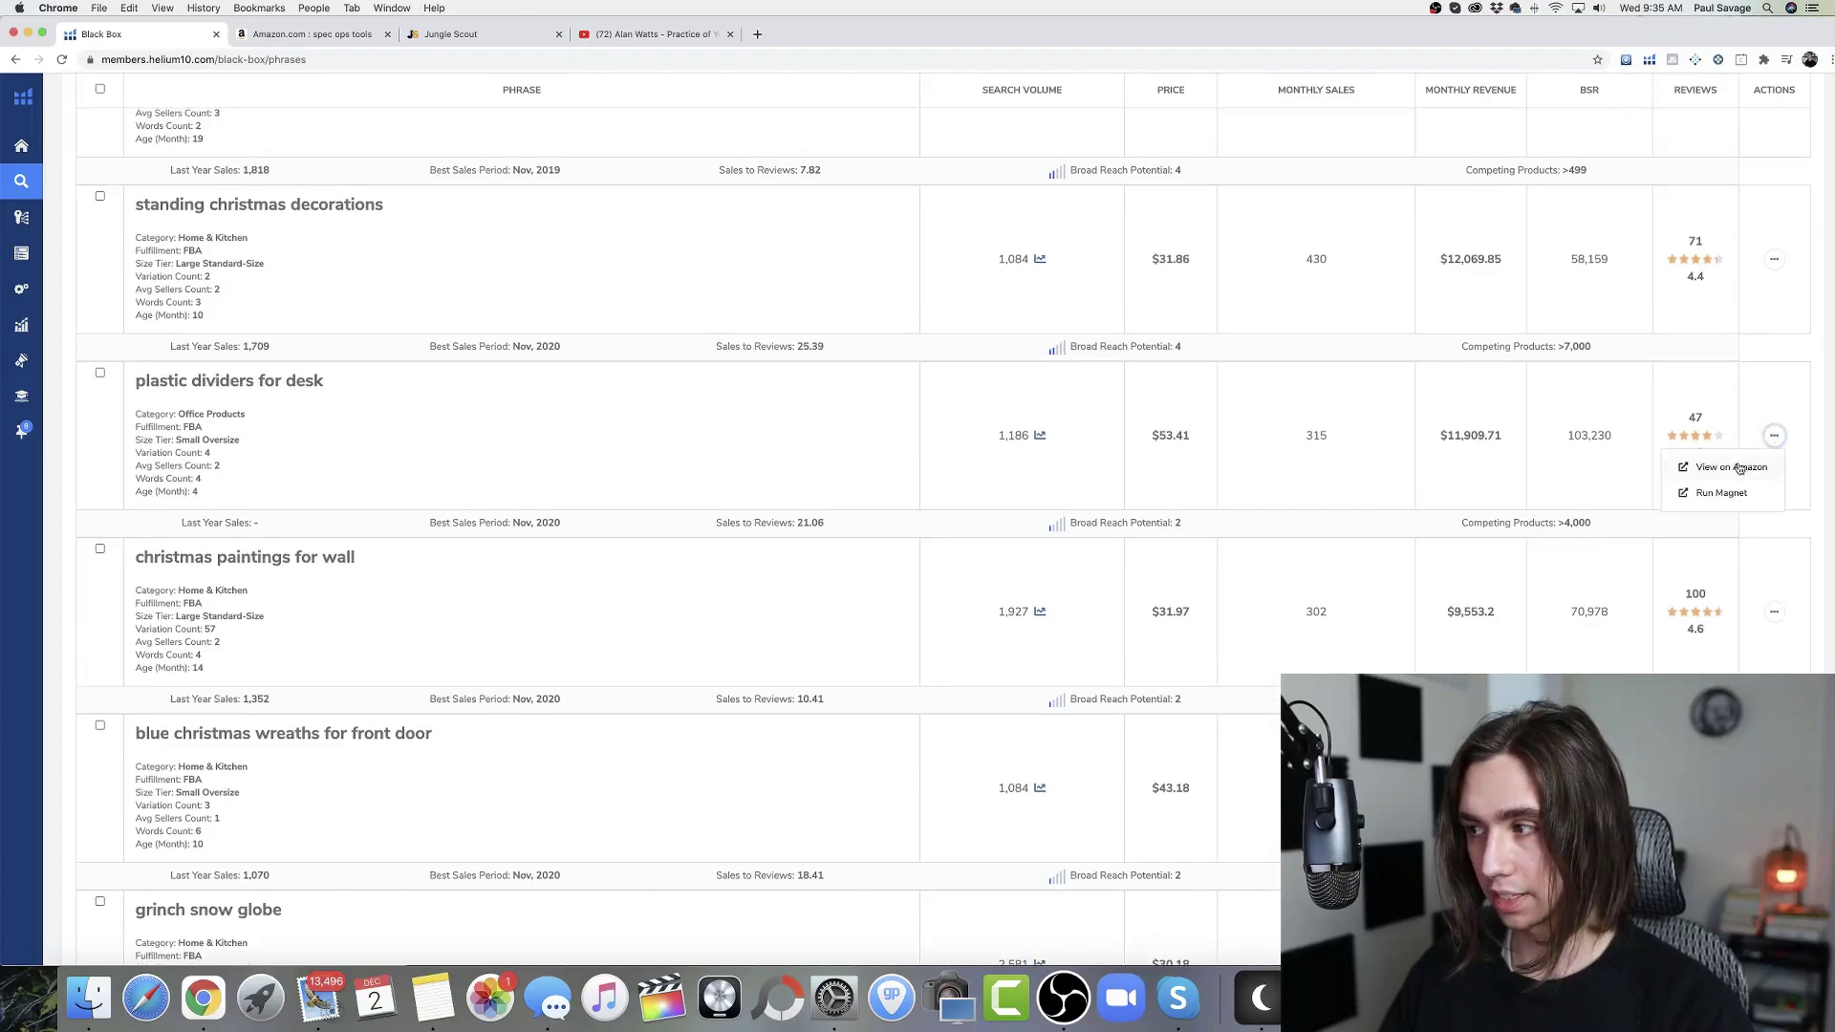
Step: Open the plastic dividers for desk Amazon listing in a new tab, then browse results page 6
{"action": "right_click", "coordinate": [1734, 469]}
{"action": "left_click", "coordinate": [1611, 471]}
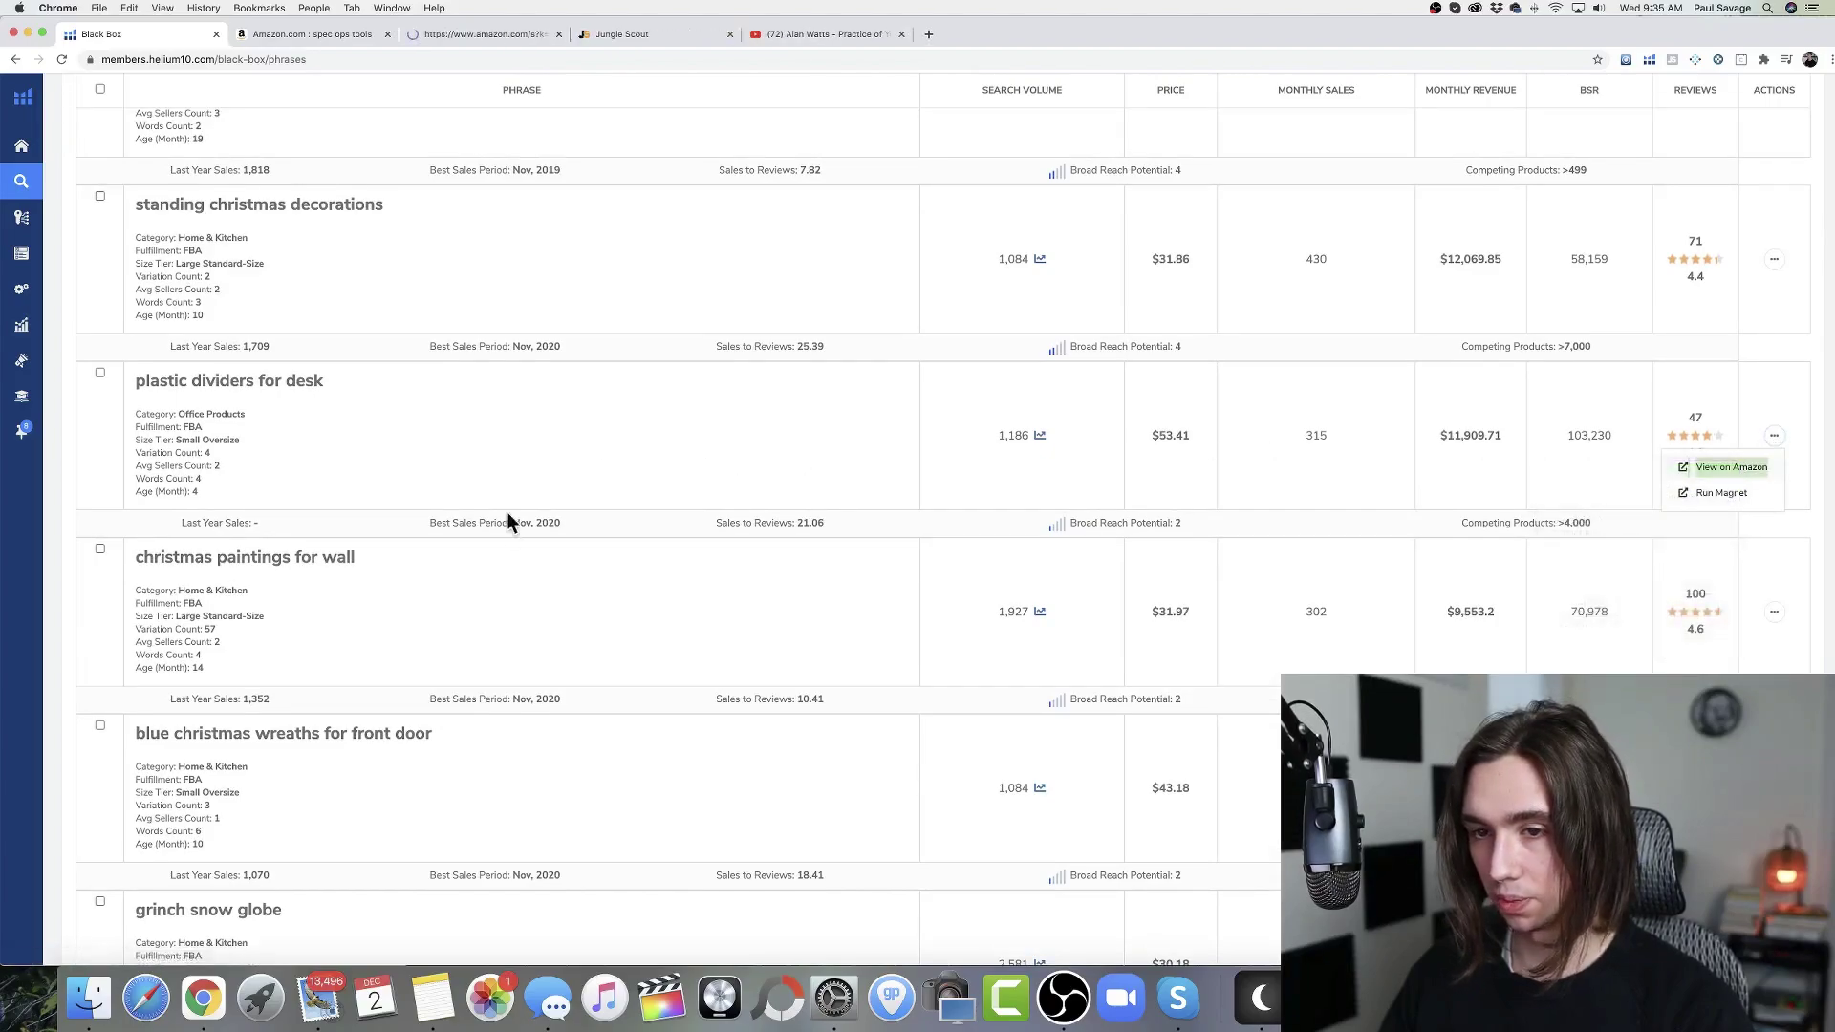
{"action": "scroll", "coordinate": [509, 527], "scroll_direction": "down", "scroll_amount": 3}
{"action": "scroll", "coordinate": [510, 528], "scroll_direction": "down", "scroll_amount": 6}
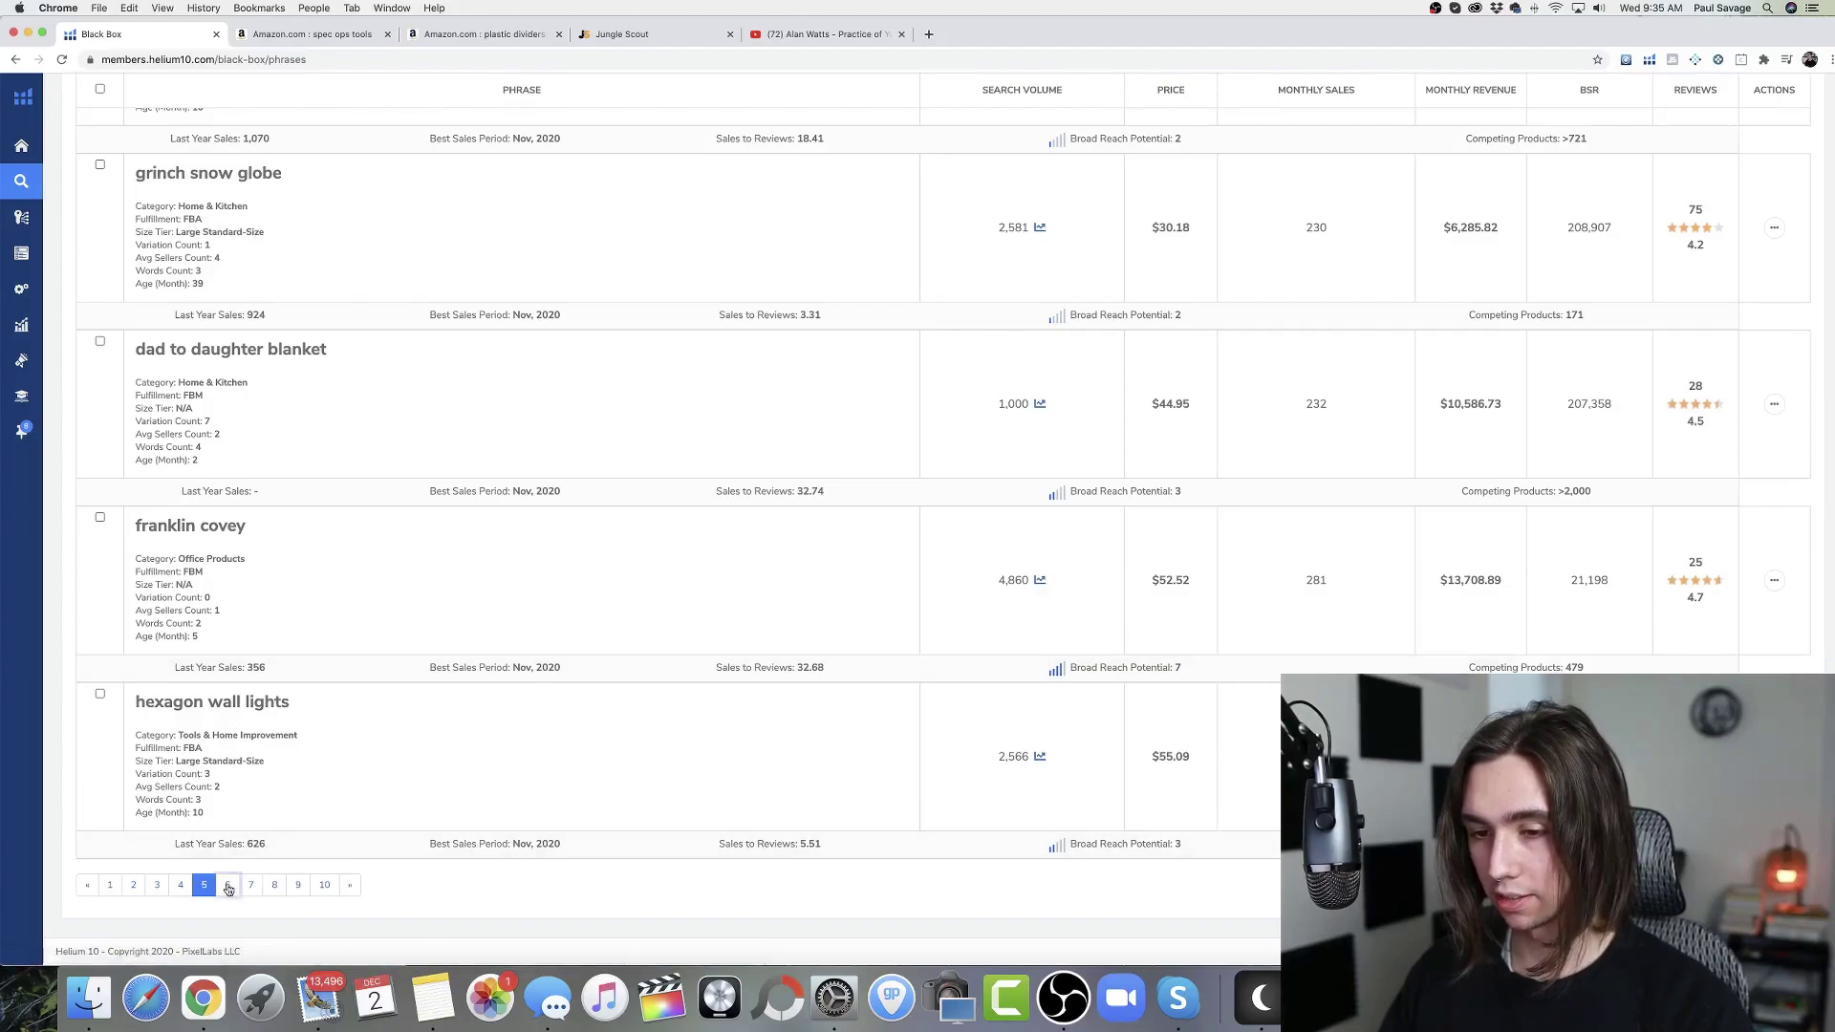
{"action": "left_click", "coordinate": [229, 885]}
{"action": "scroll", "coordinate": [535, 801], "scroll_direction": "down", "scroll_amount": 5}
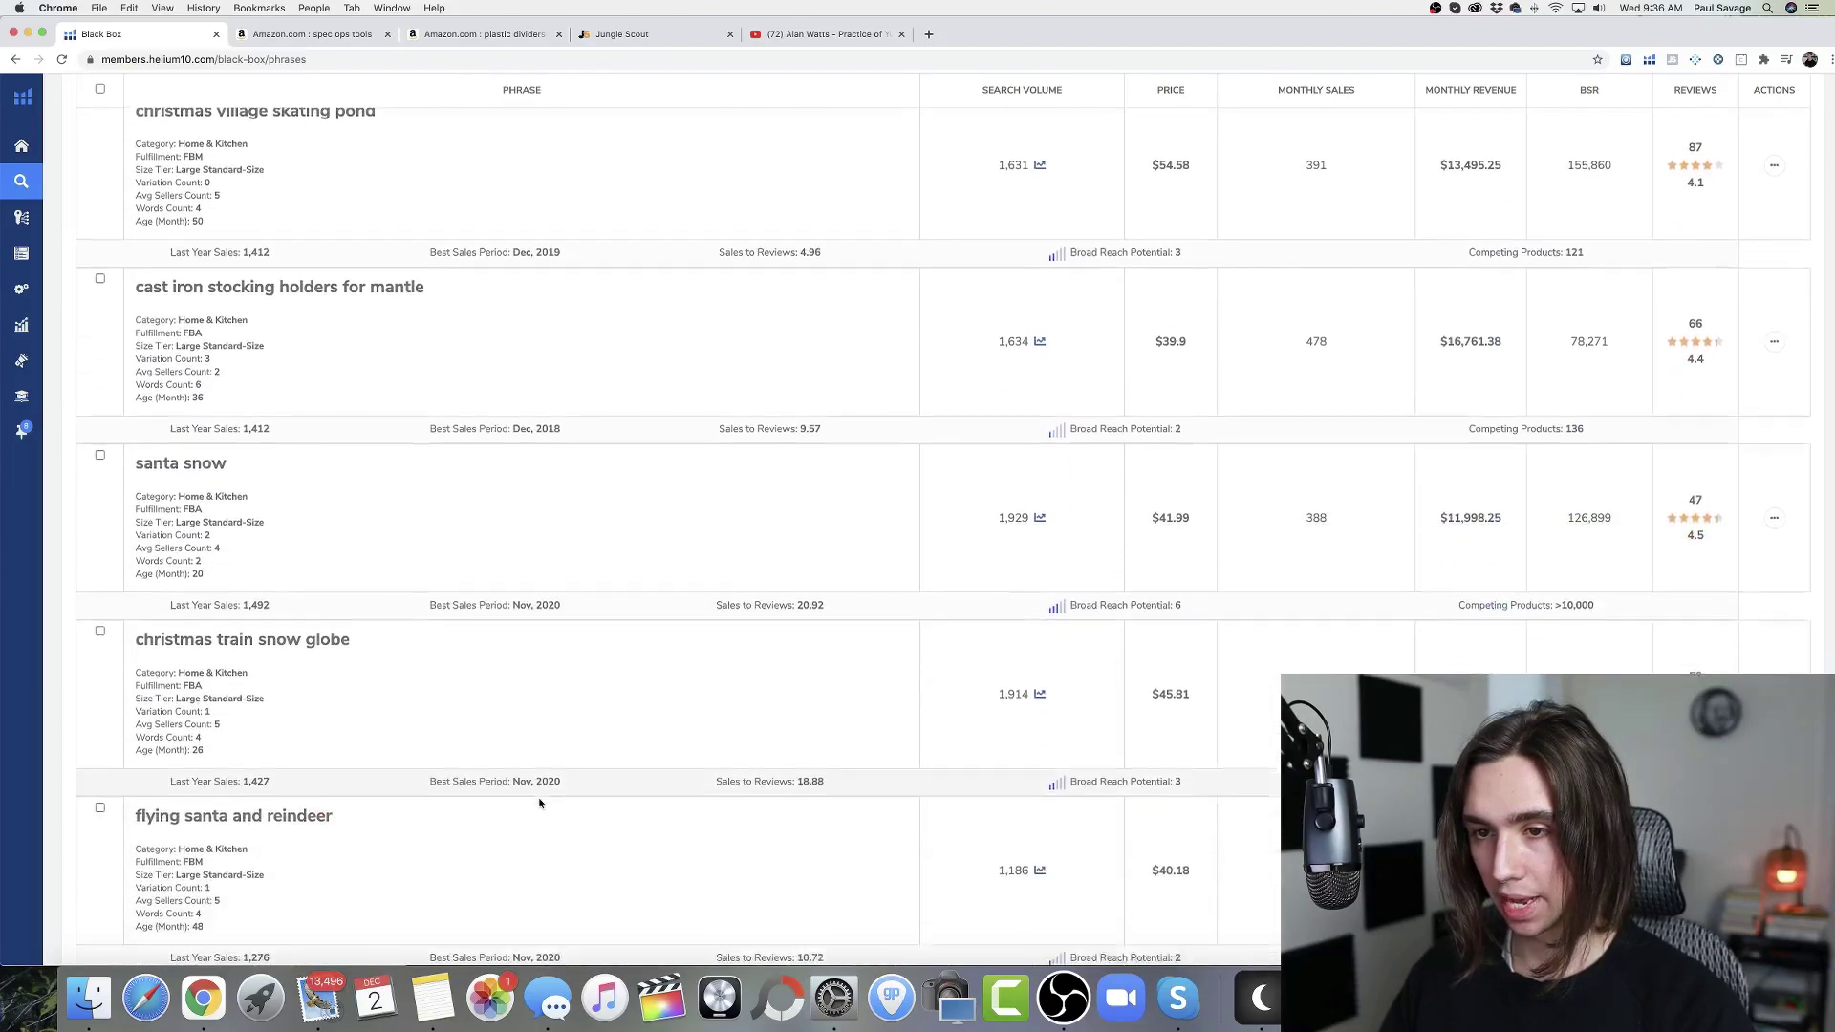
{"action": "scroll", "coordinate": [539, 803], "scroll_direction": "down", "scroll_amount": 6}
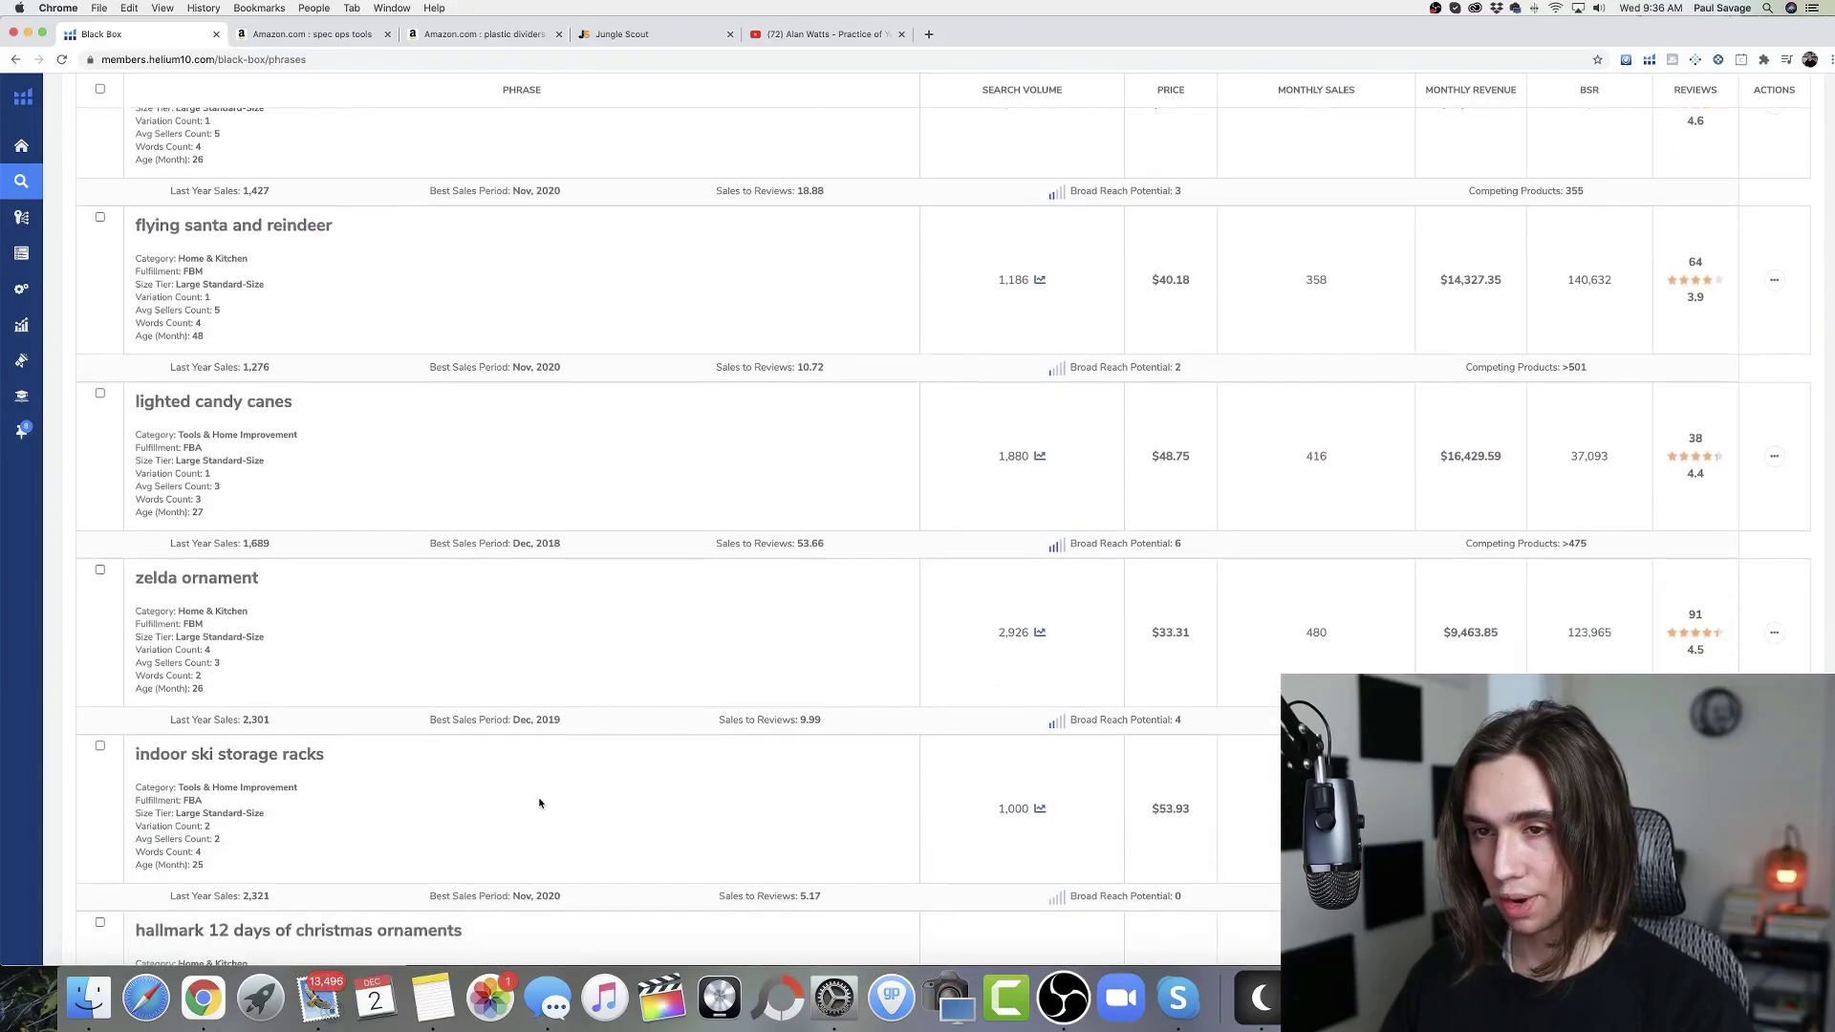
{"action": "scroll", "coordinate": [539, 803], "scroll_direction": "down", "scroll_amount": 2}
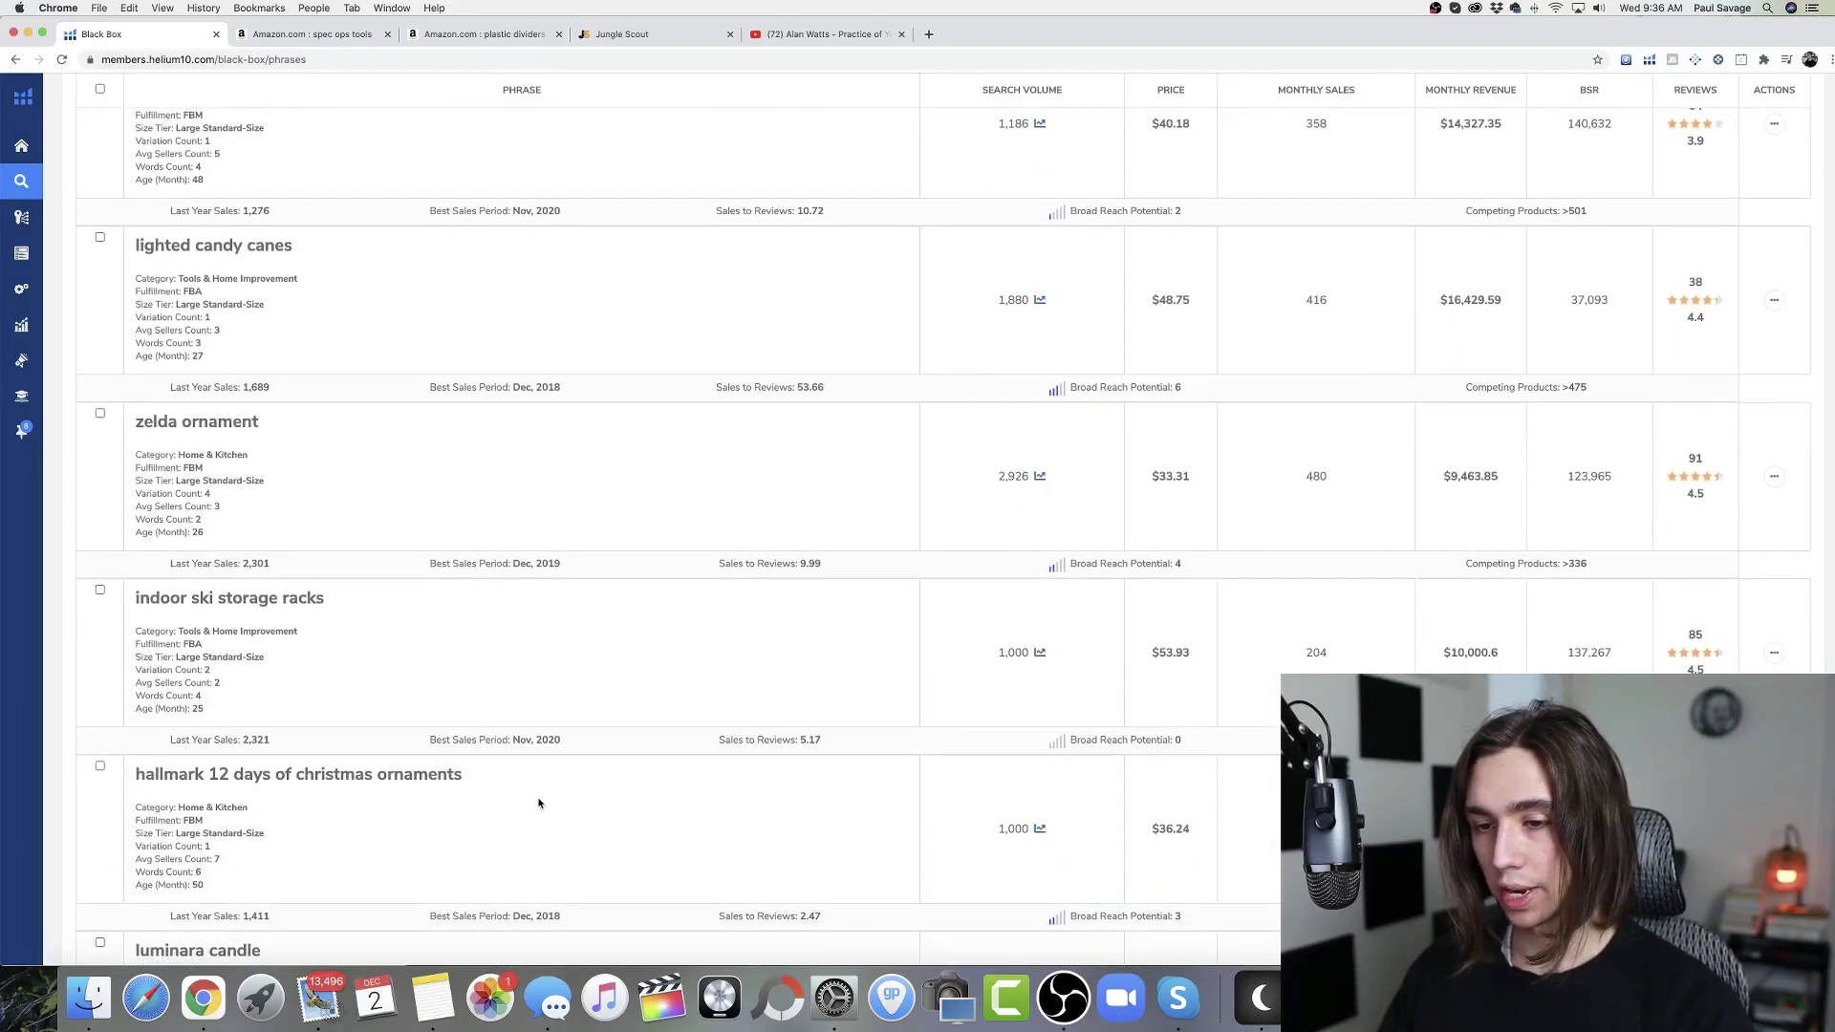
{"action": "scroll", "coordinate": [539, 803], "scroll_direction": "up", "scroll_amount": 15}
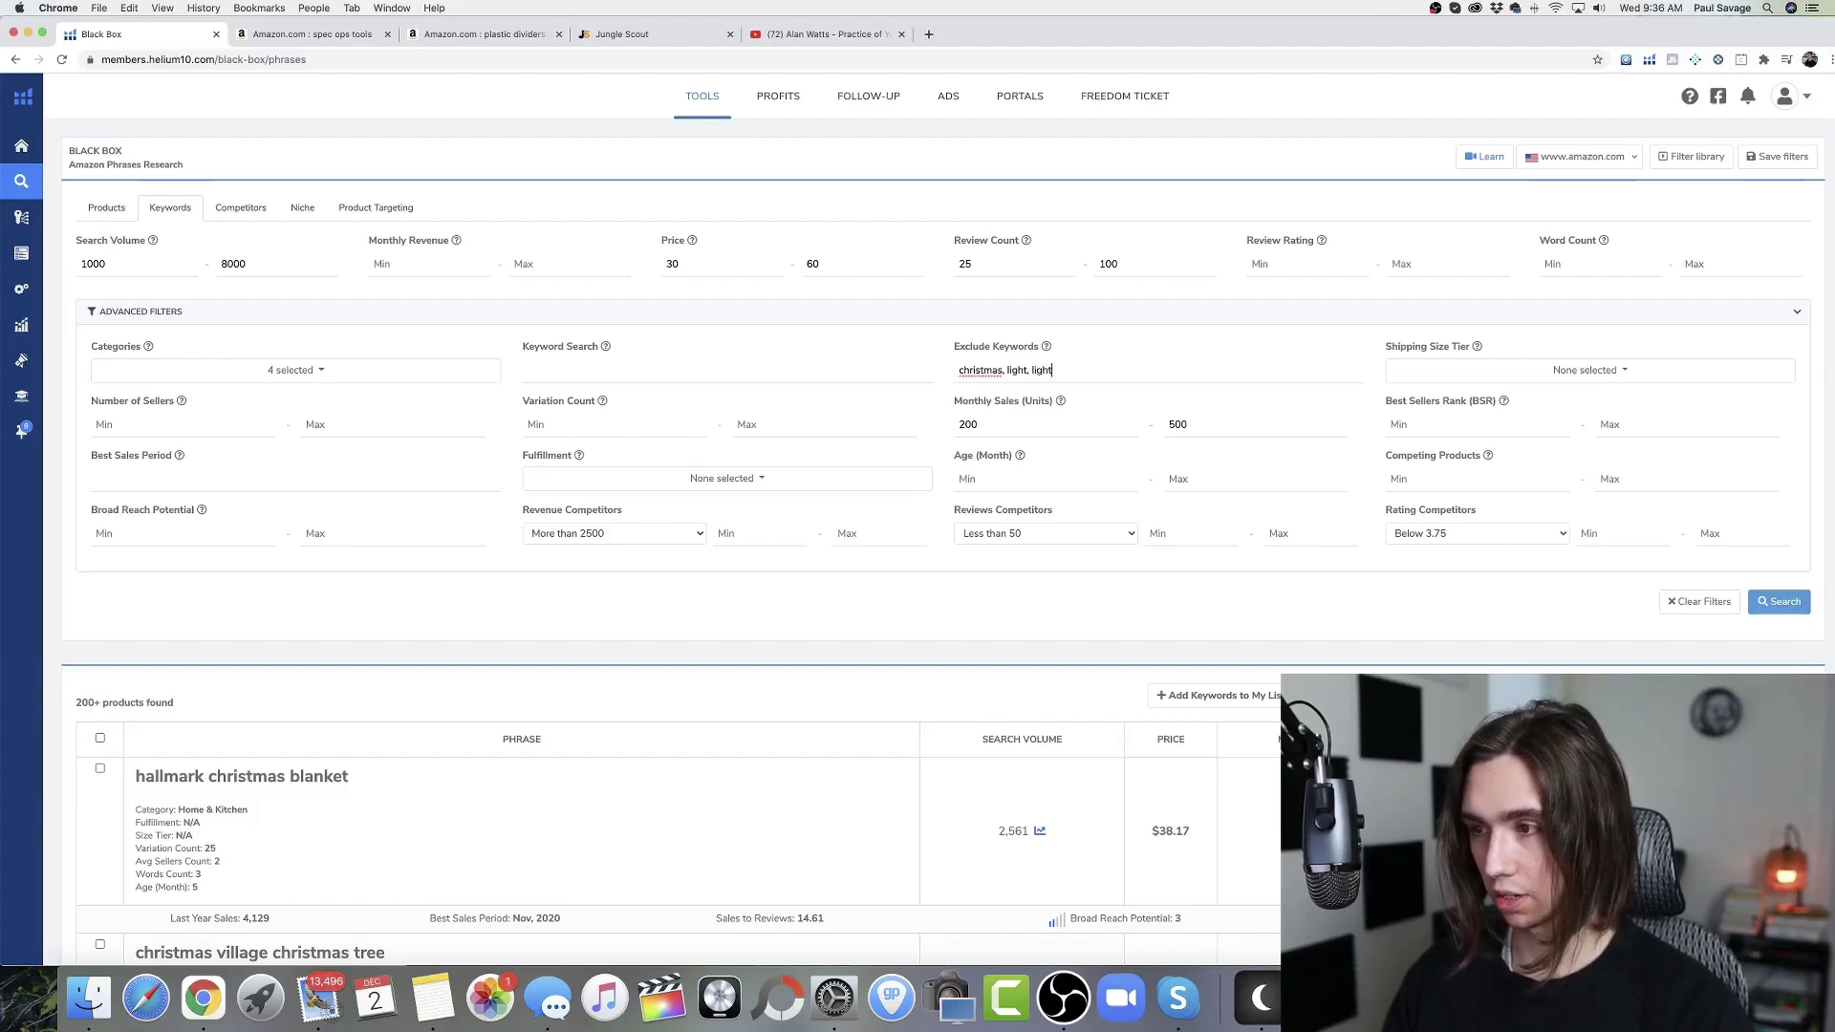
Step: Rerun the Black Box search excluding christmas, light and lights, narrowing to 141 phrases
{"action": "left_click", "coordinate": [1779, 603]}
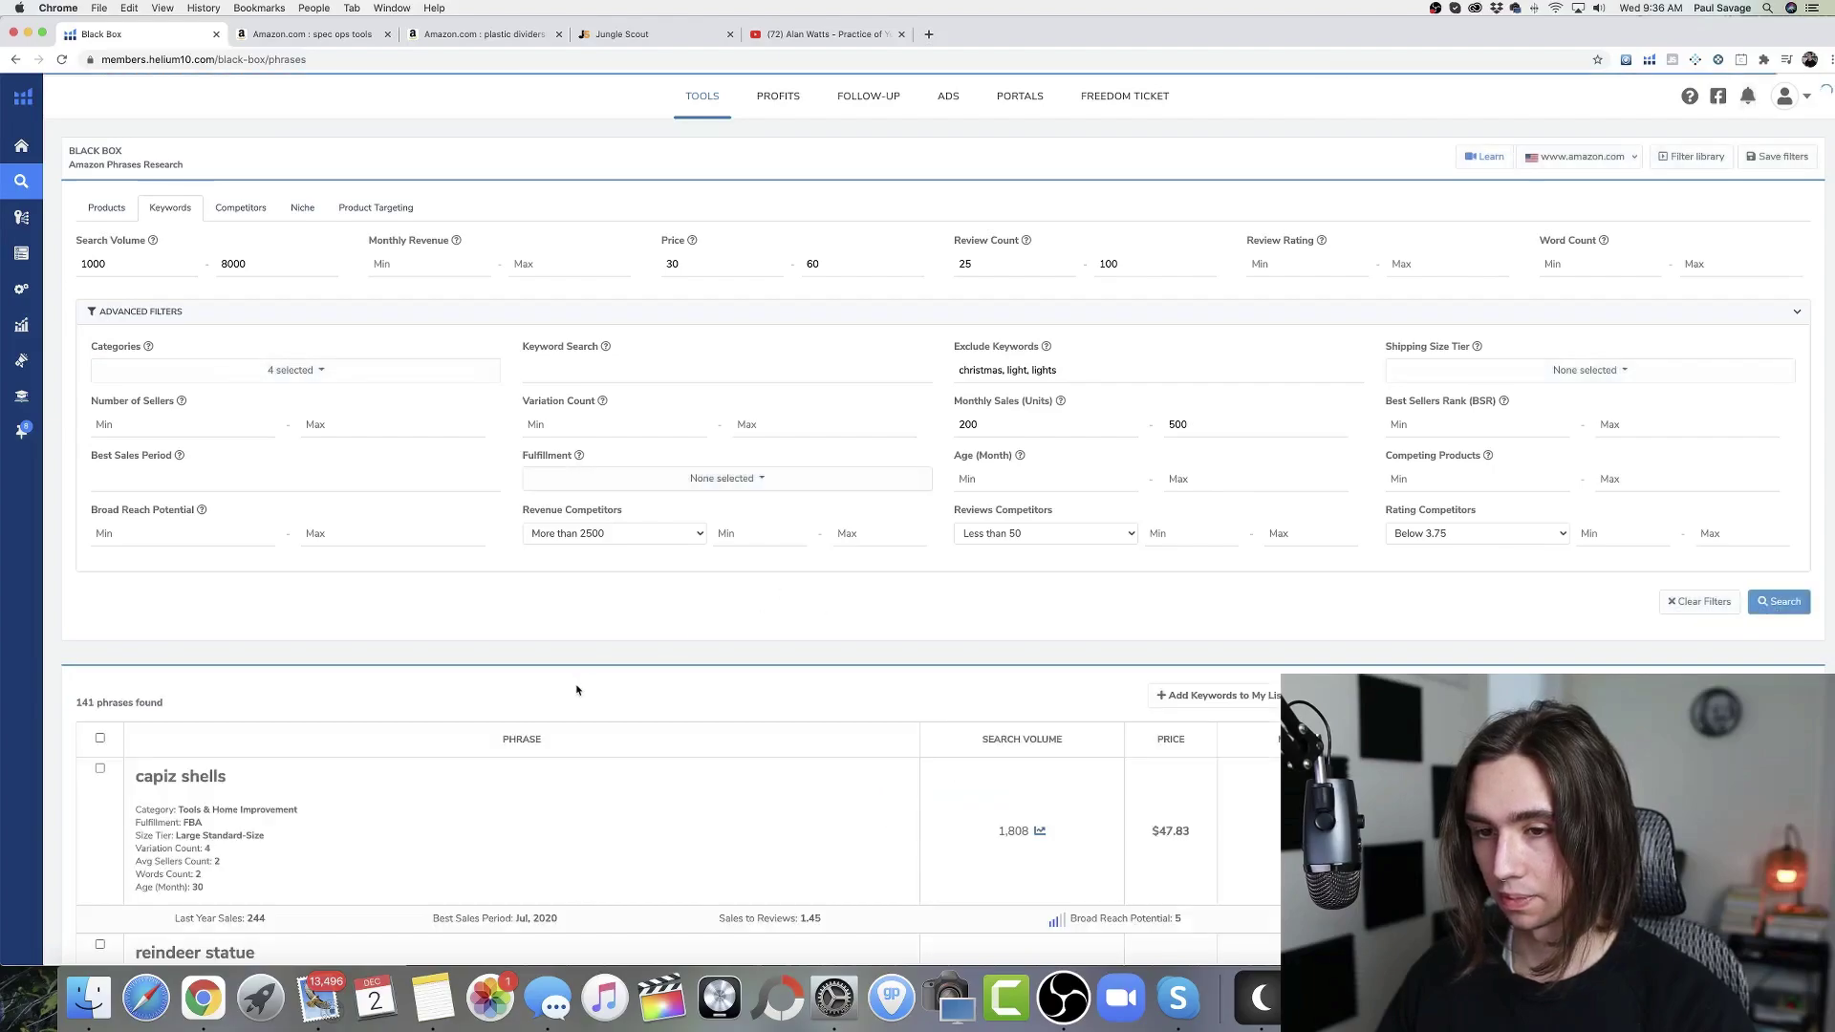
Step: Scroll through the Black Box phrase results, moving on to pages 3 and 5
{"action": "scroll", "coordinate": [580, 689], "scroll_direction": "down", "scroll_amount": 10}
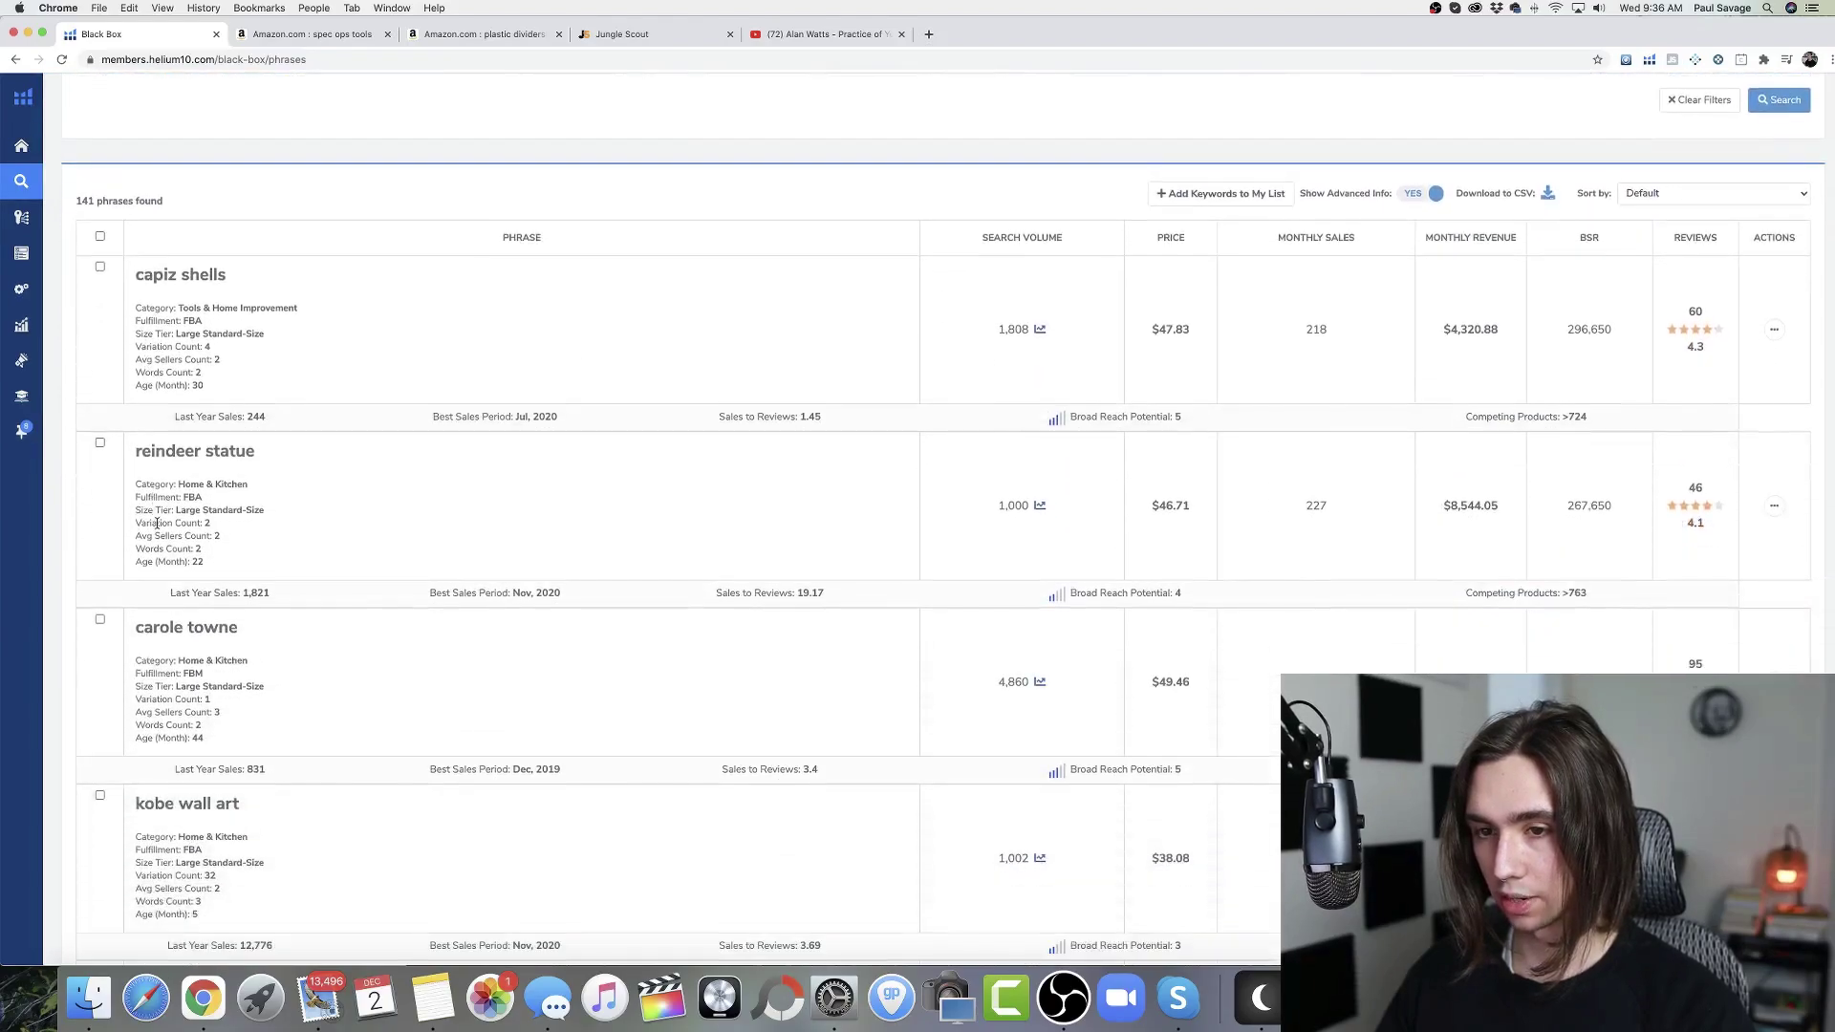
{"action": "scroll", "coordinate": [212, 492], "scroll_direction": "down", "scroll_amount": 5}
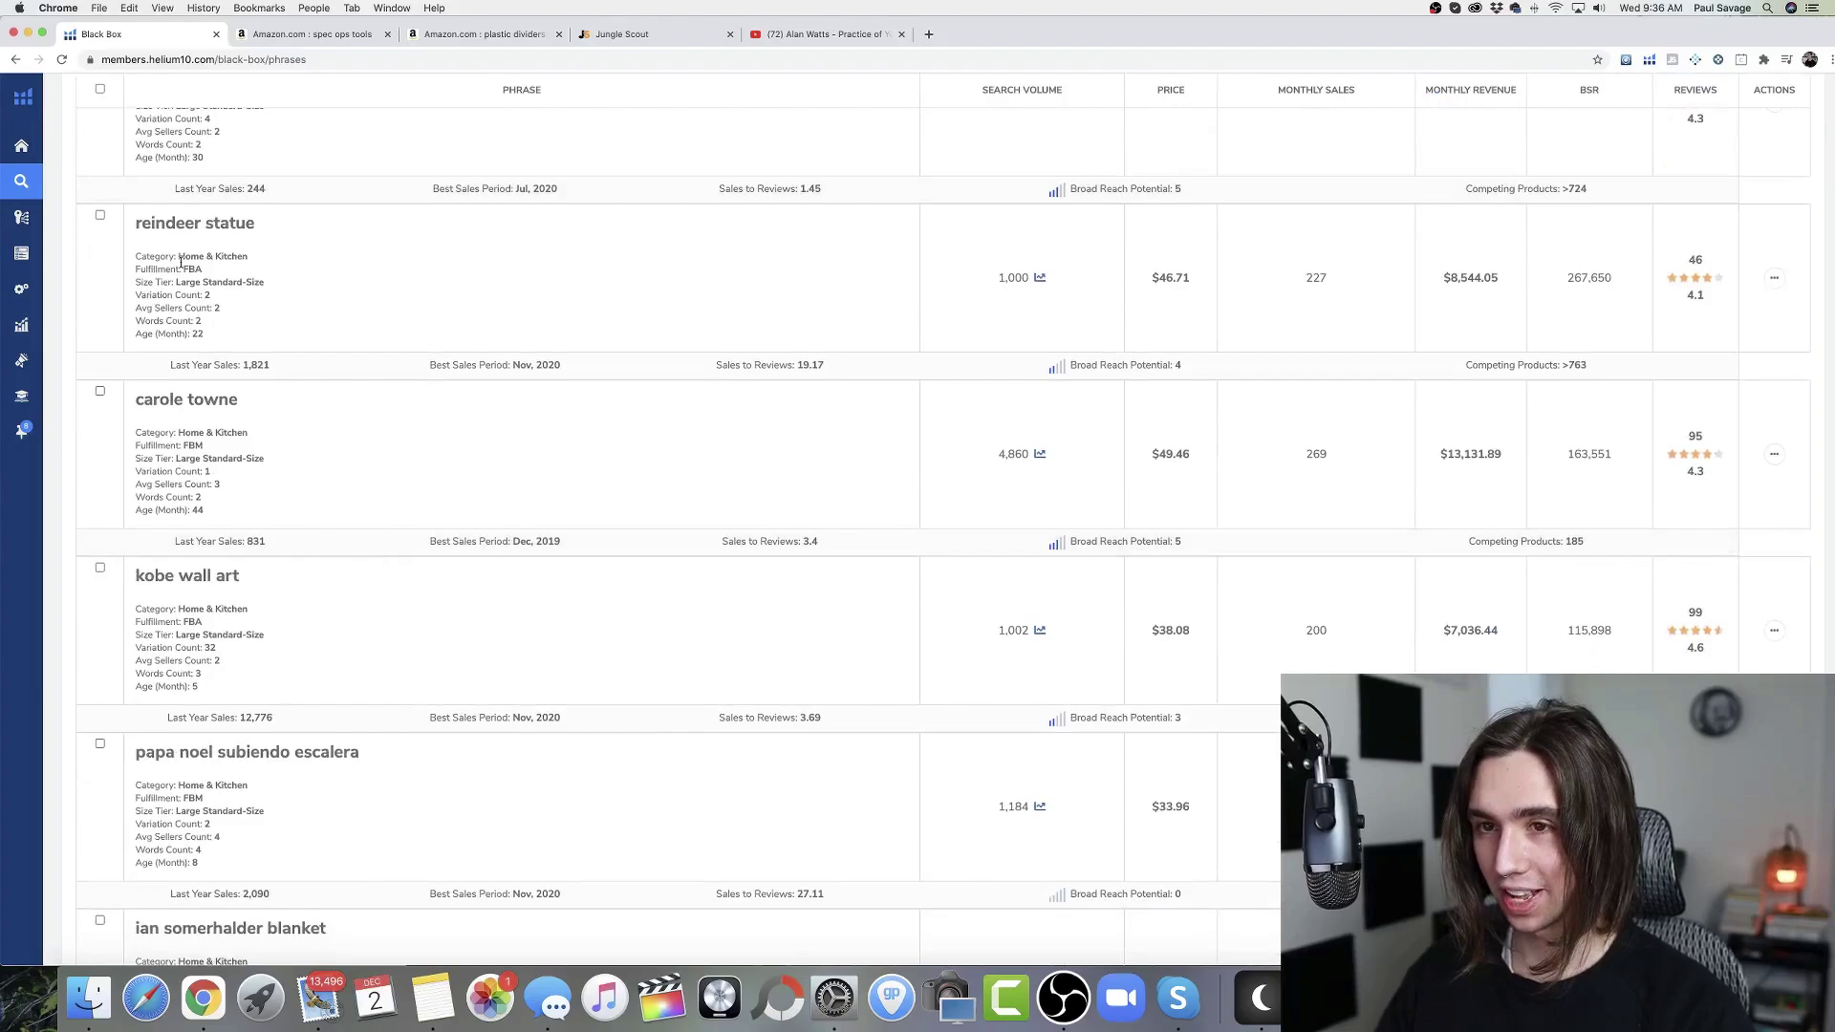
{"action": "scroll", "coordinate": [325, 382], "scroll_direction": "down", "scroll_amount": 15}
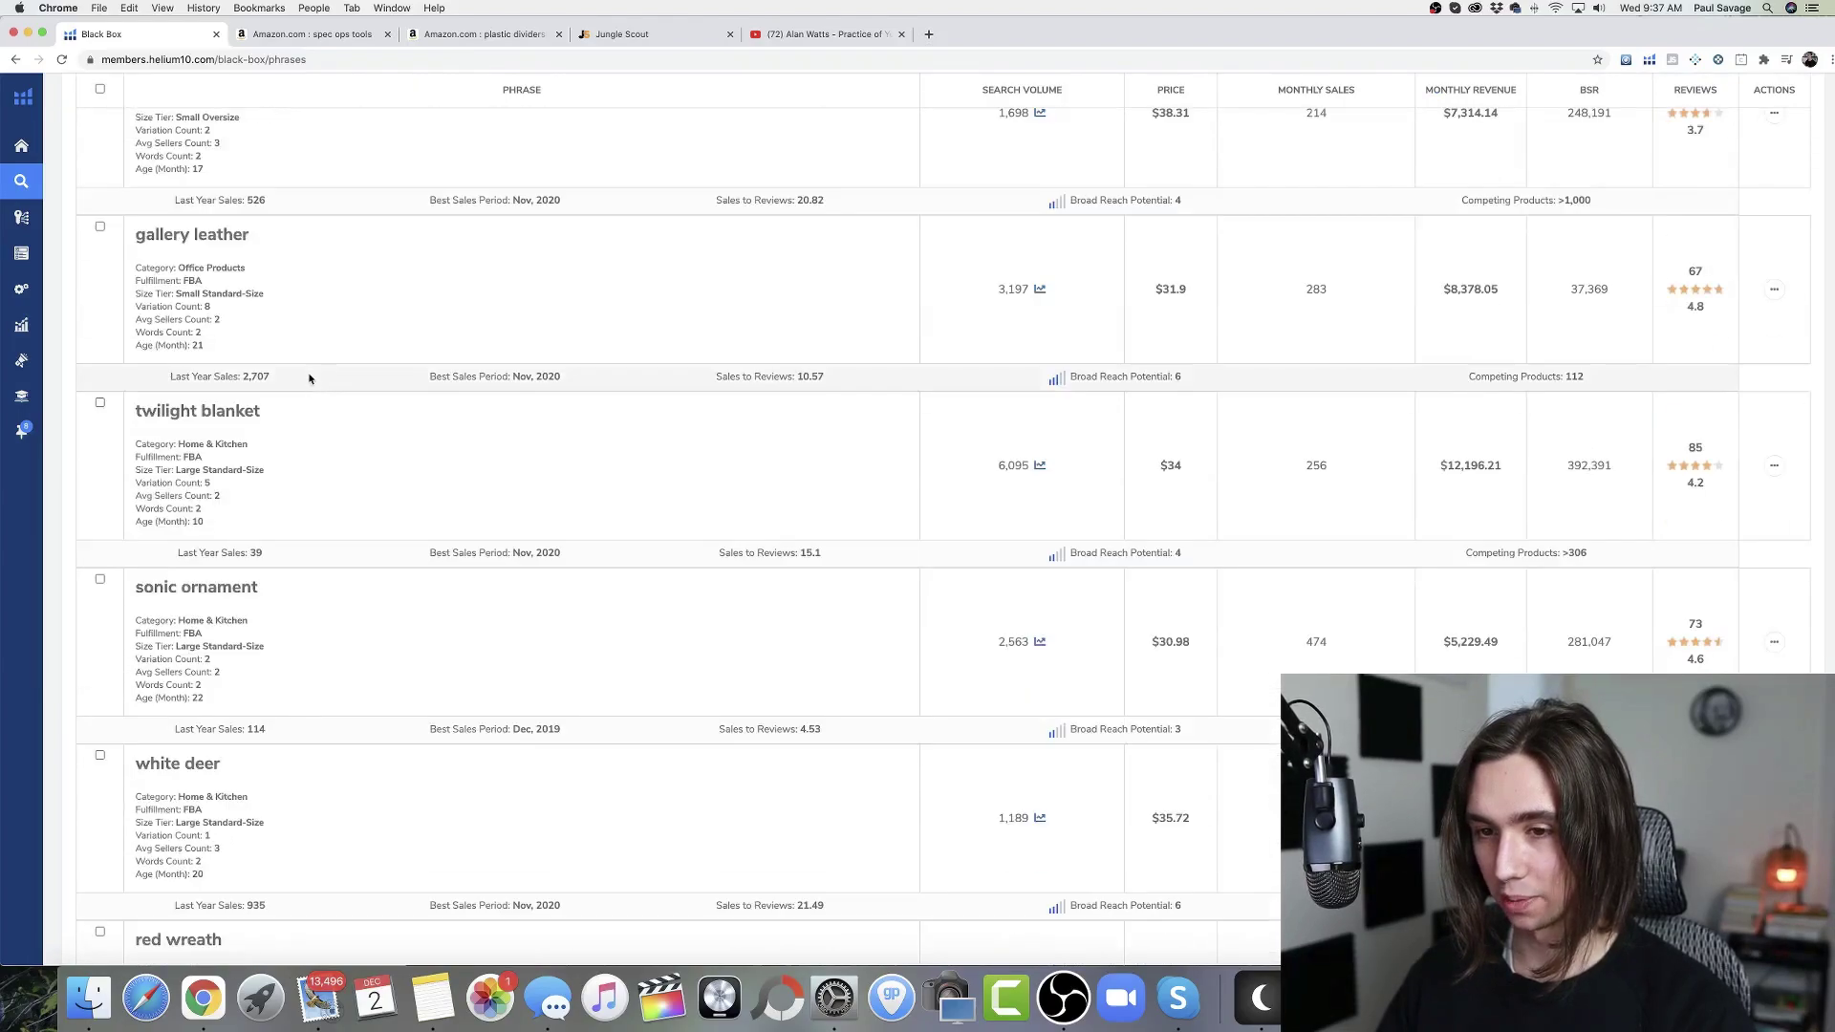
{"action": "scroll", "coordinate": [315, 380], "scroll_direction": "down", "scroll_amount": 1}
{"action": "scroll", "coordinate": [321, 423], "scroll_direction": "down", "scroll_amount": 20}
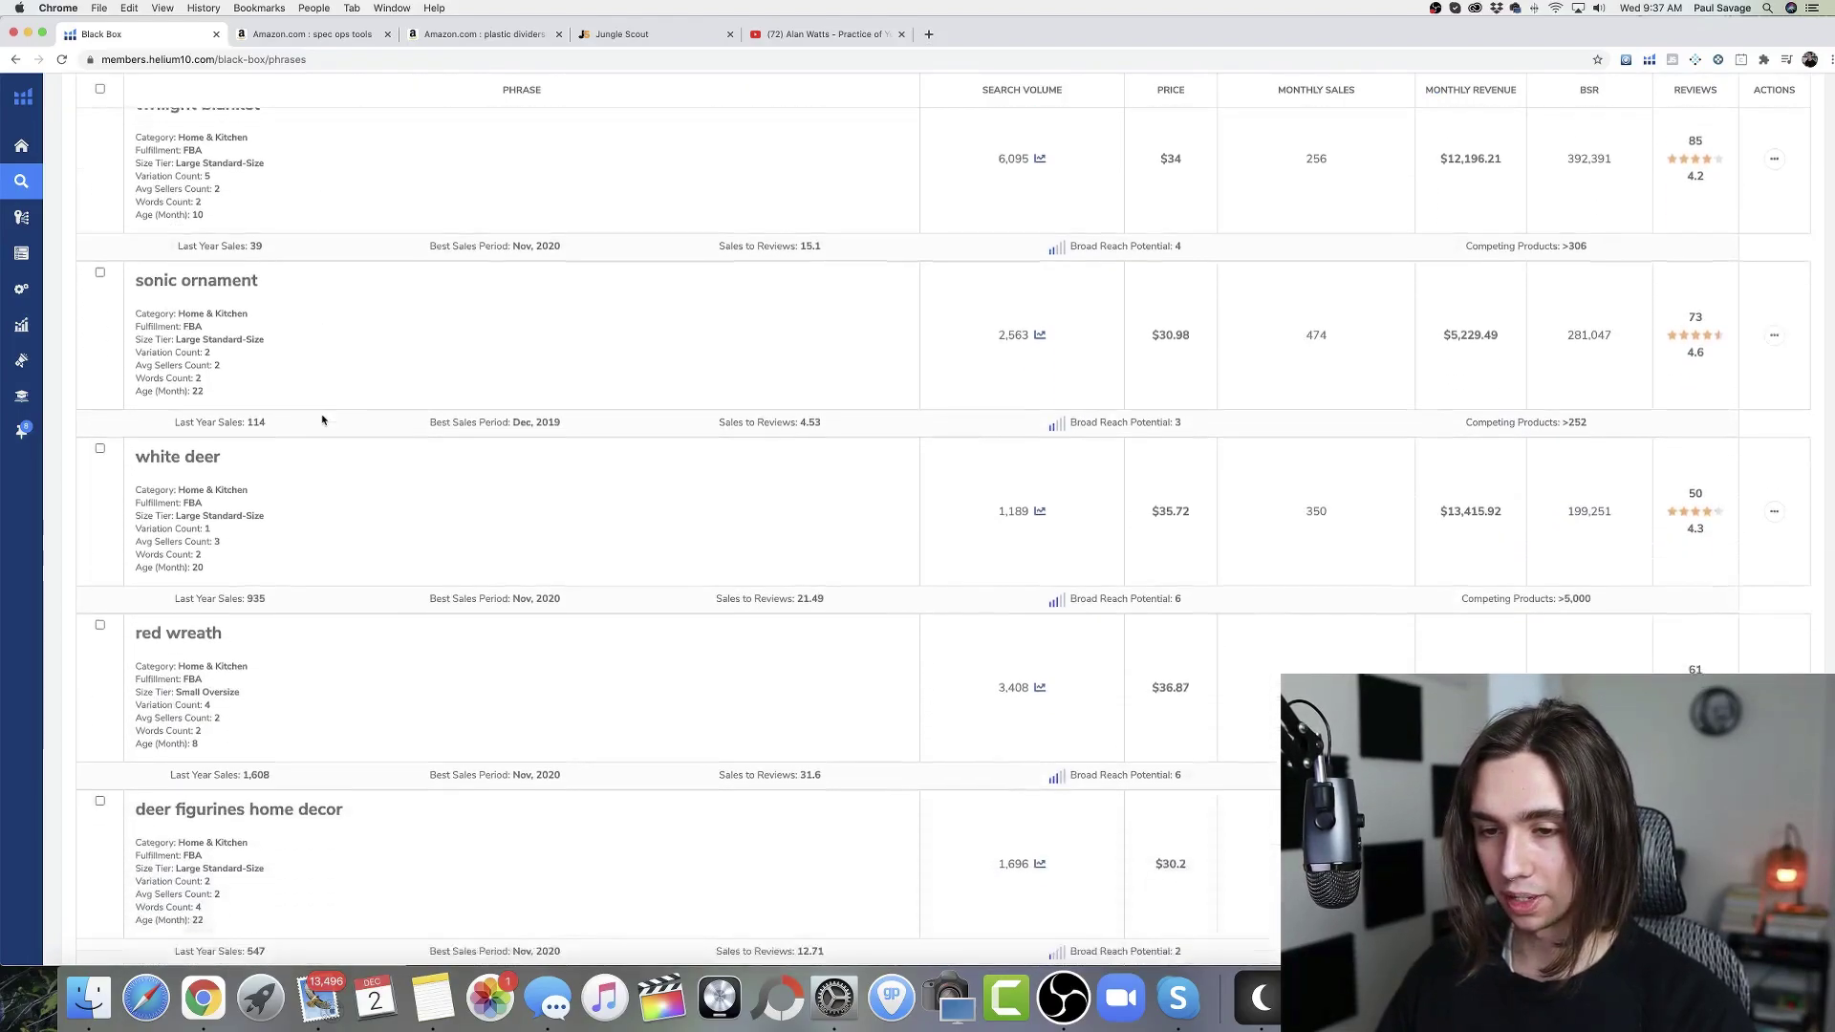
{"action": "scroll", "coordinate": [322, 421], "scroll_direction": "down", "scroll_amount": 5}
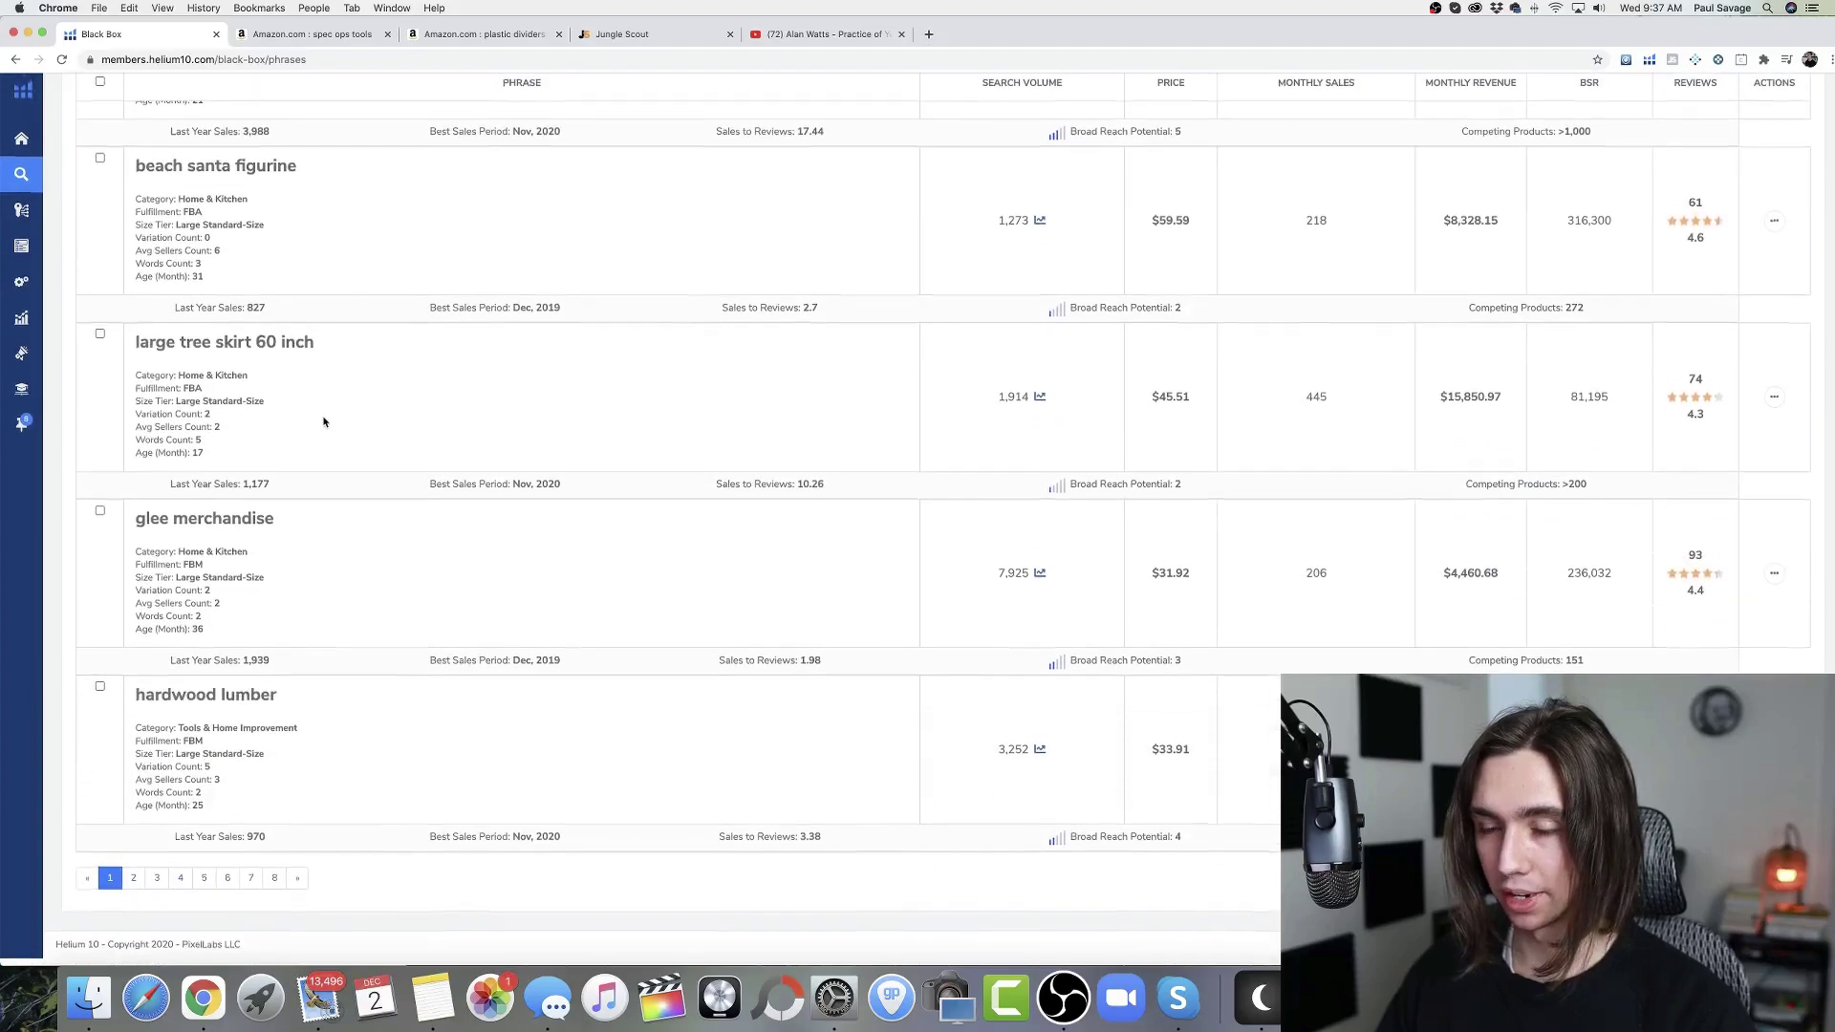
{"action": "left_click", "coordinate": [157, 890]}
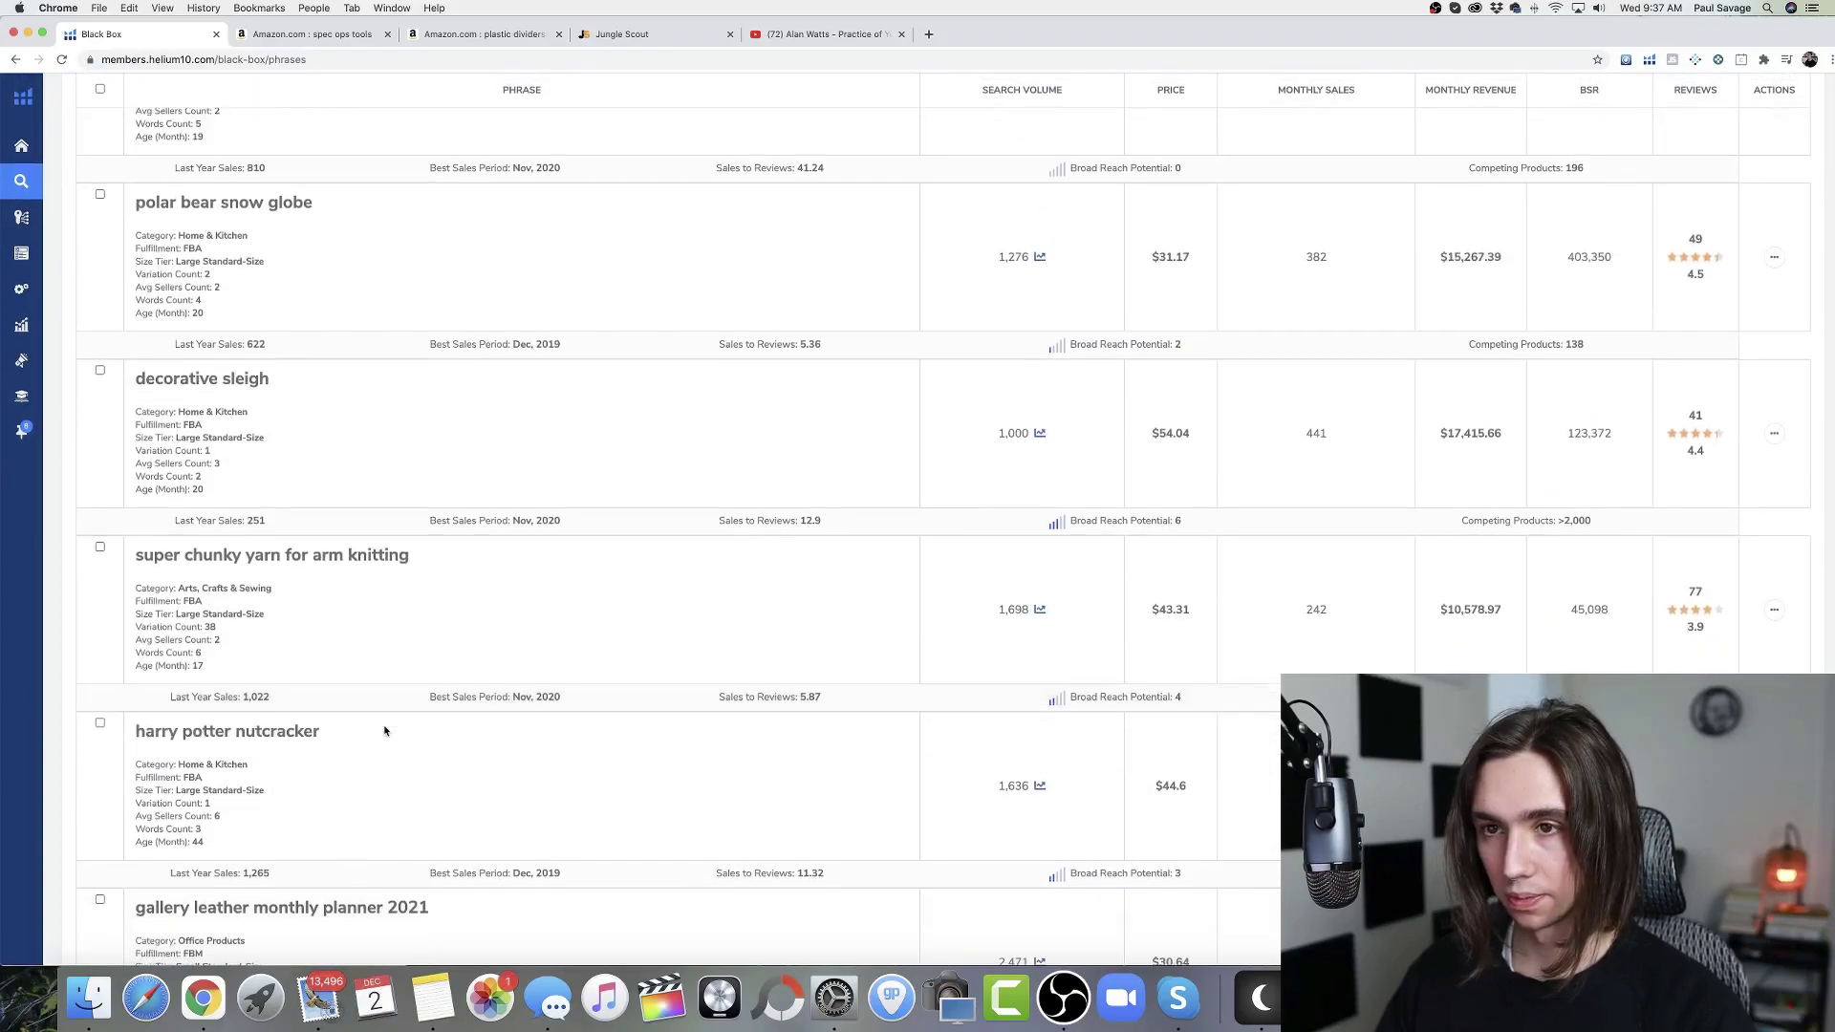
{"action": "scroll", "coordinate": [382, 728], "scroll_direction": "down", "scroll_amount": 12}
{"action": "scroll", "coordinate": [382, 734], "scroll_direction": "down", "scroll_amount": 15}
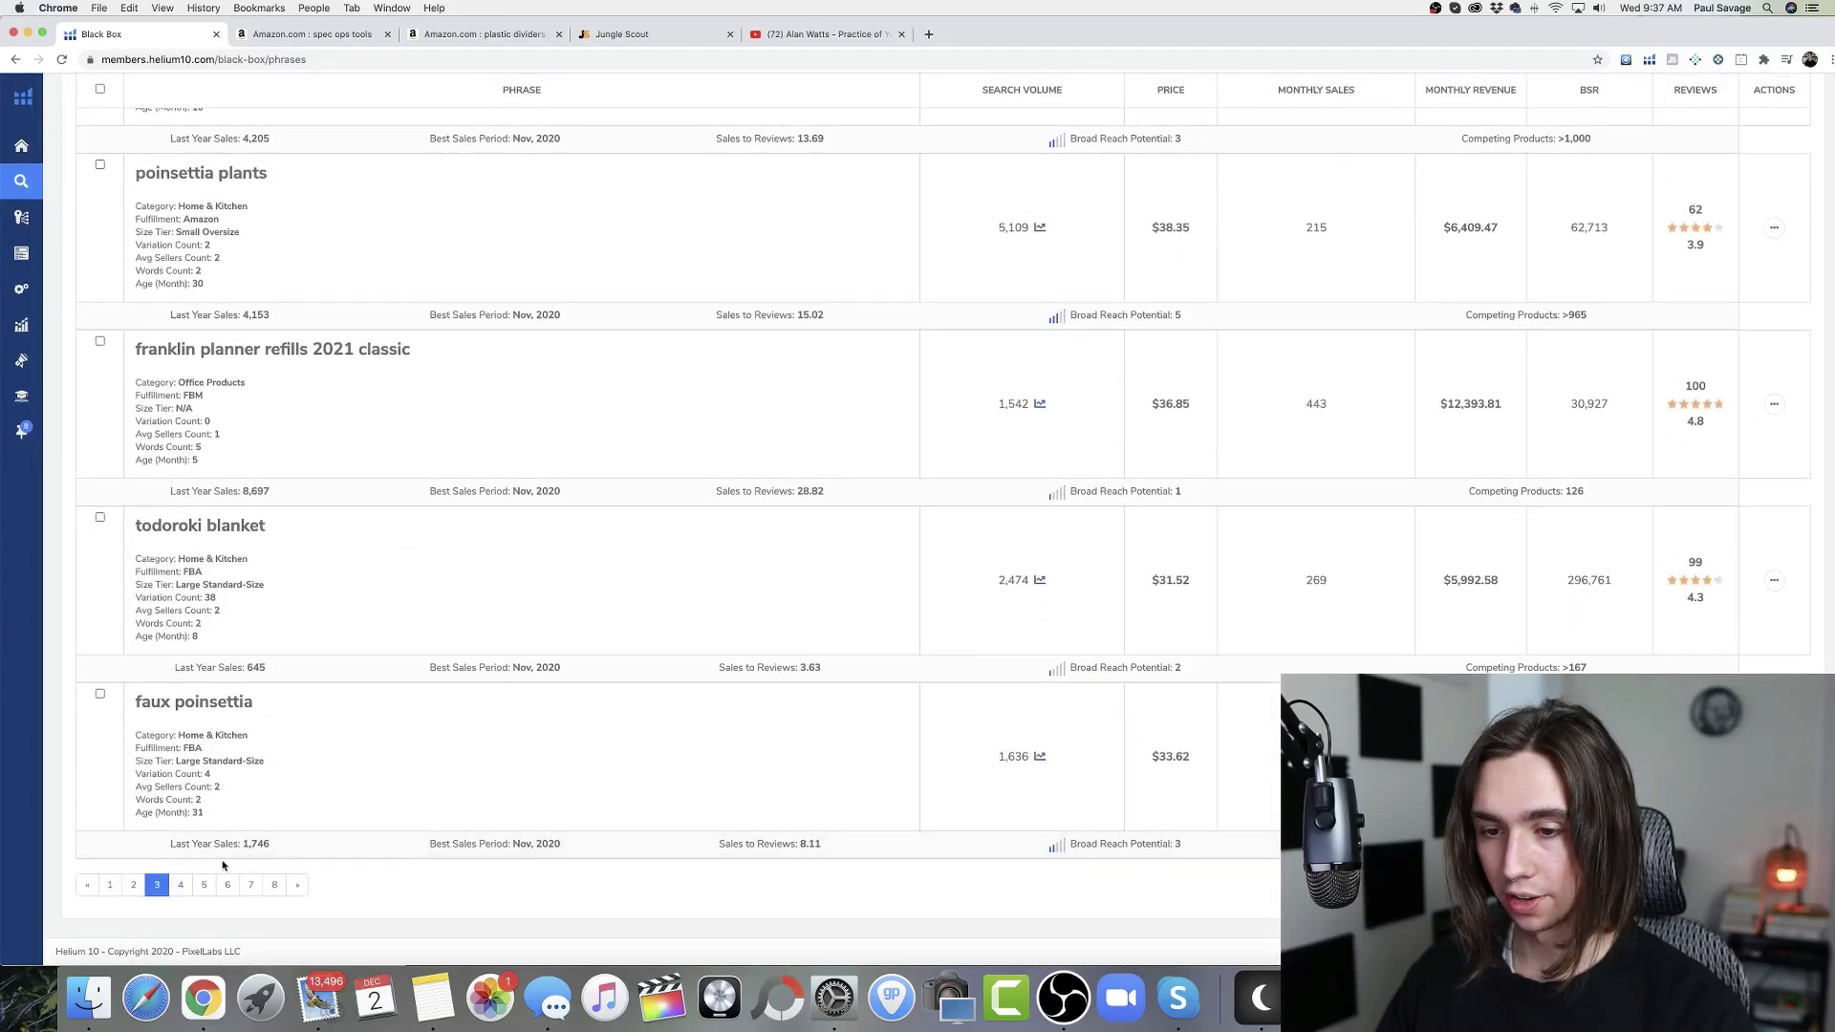
{"action": "left_click", "coordinate": [204, 886]}
Step: Review results page 7 and the last page 8, then return to Jungle Scout's niche list
{"action": "scroll", "coordinate": [277, 824], "scroll_direction": "down", "scroll_amount": 10}
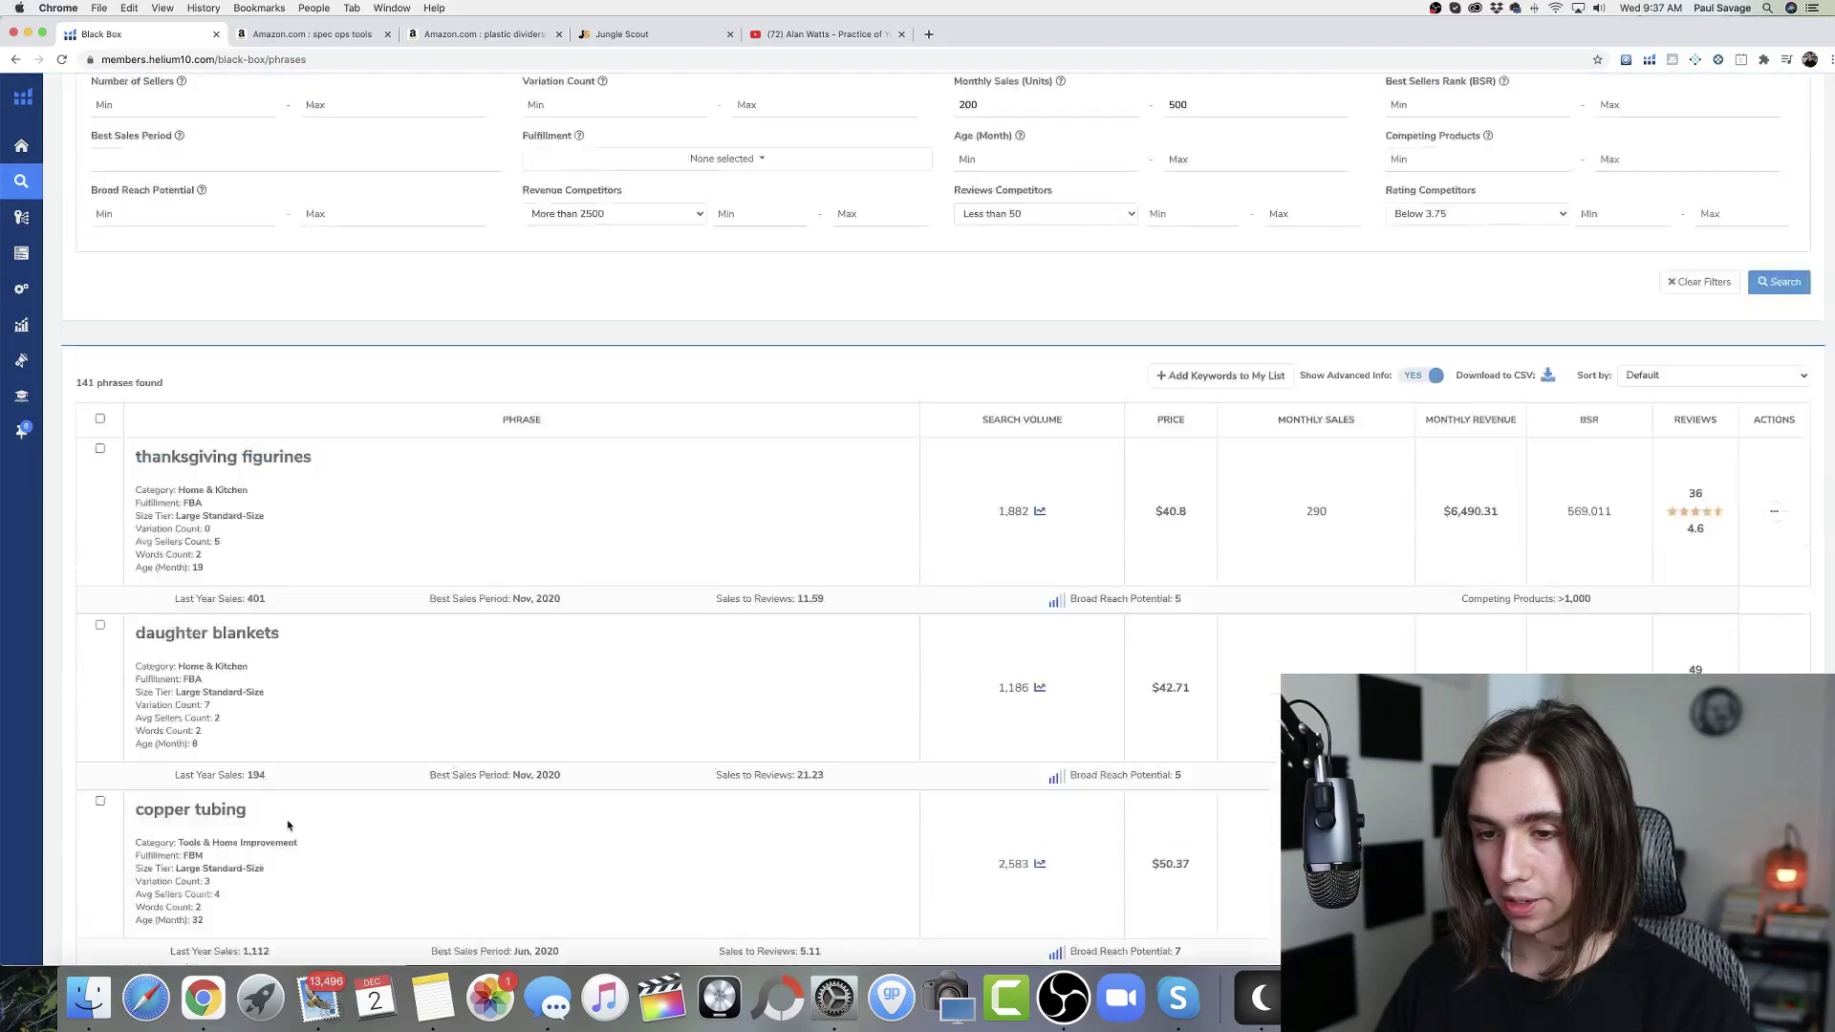
{"action": "scroll", "coordinate": [341, 814], "scroll_direction": "down", "scroll_amount": 12}
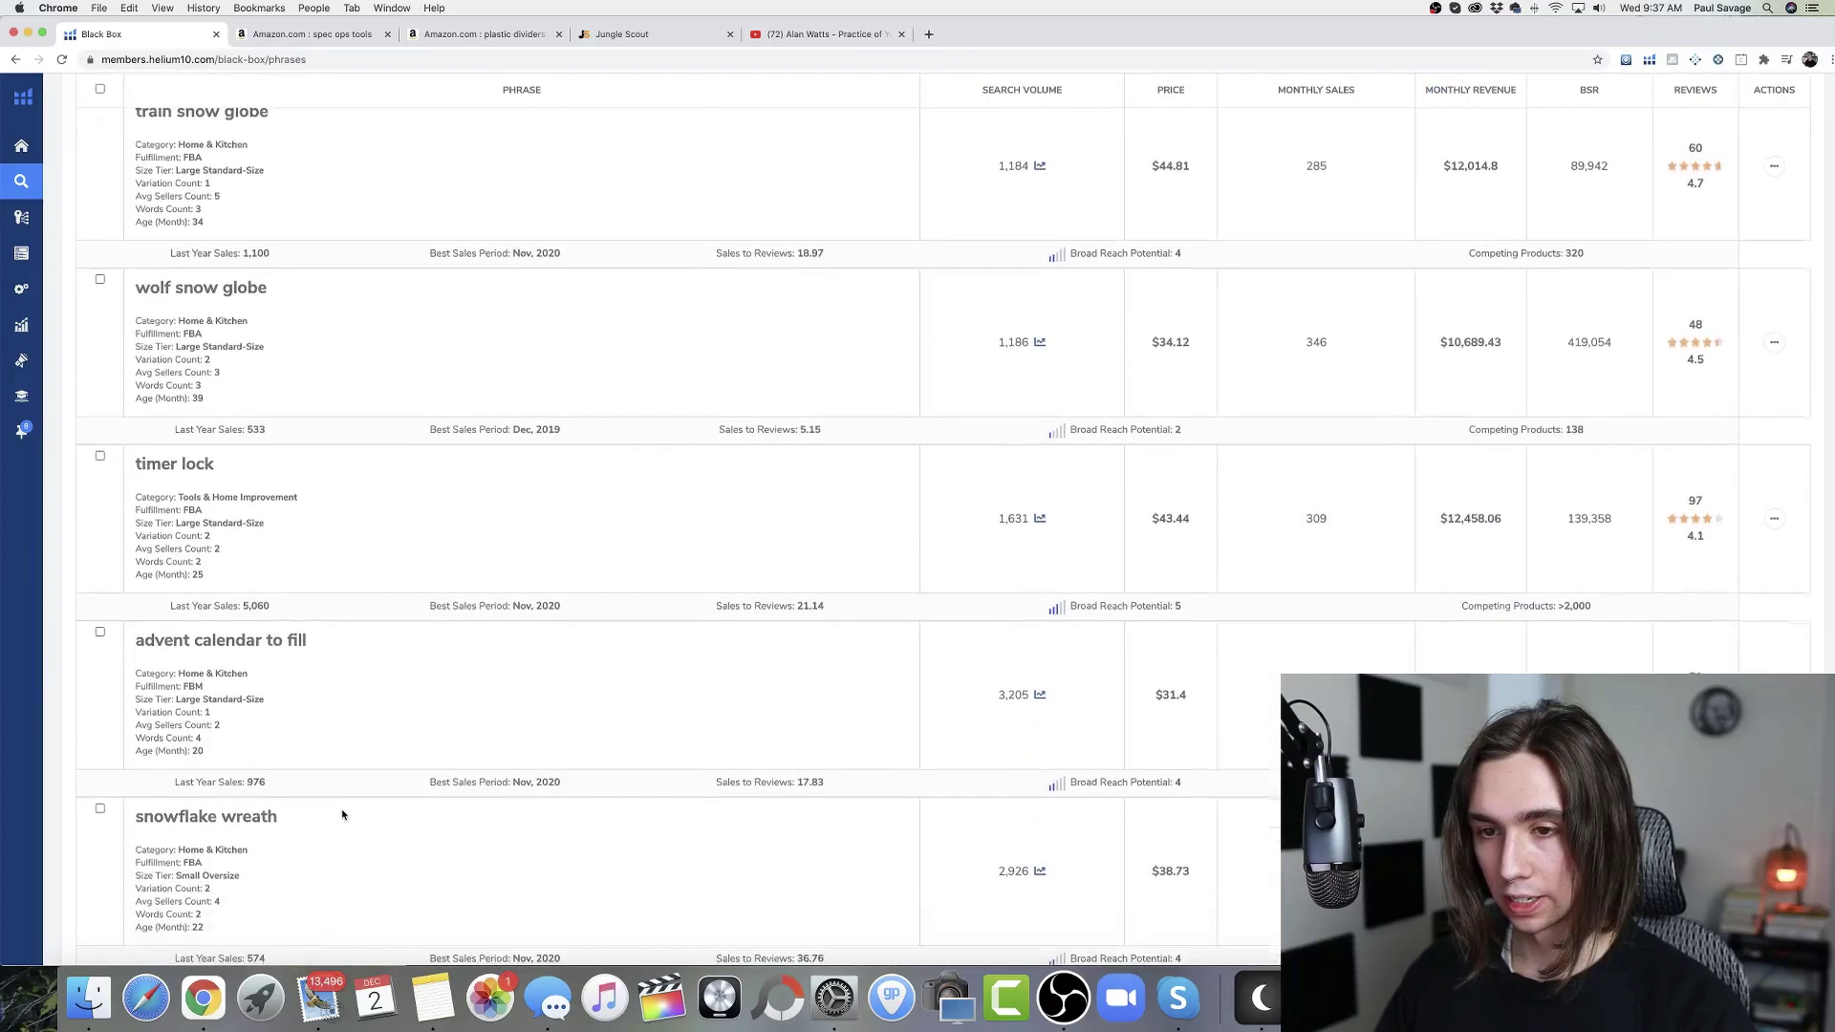
{"action": "scroll", "coordinate": [342, 815], "scroll_direction": "down", "scroll_amount": 10}
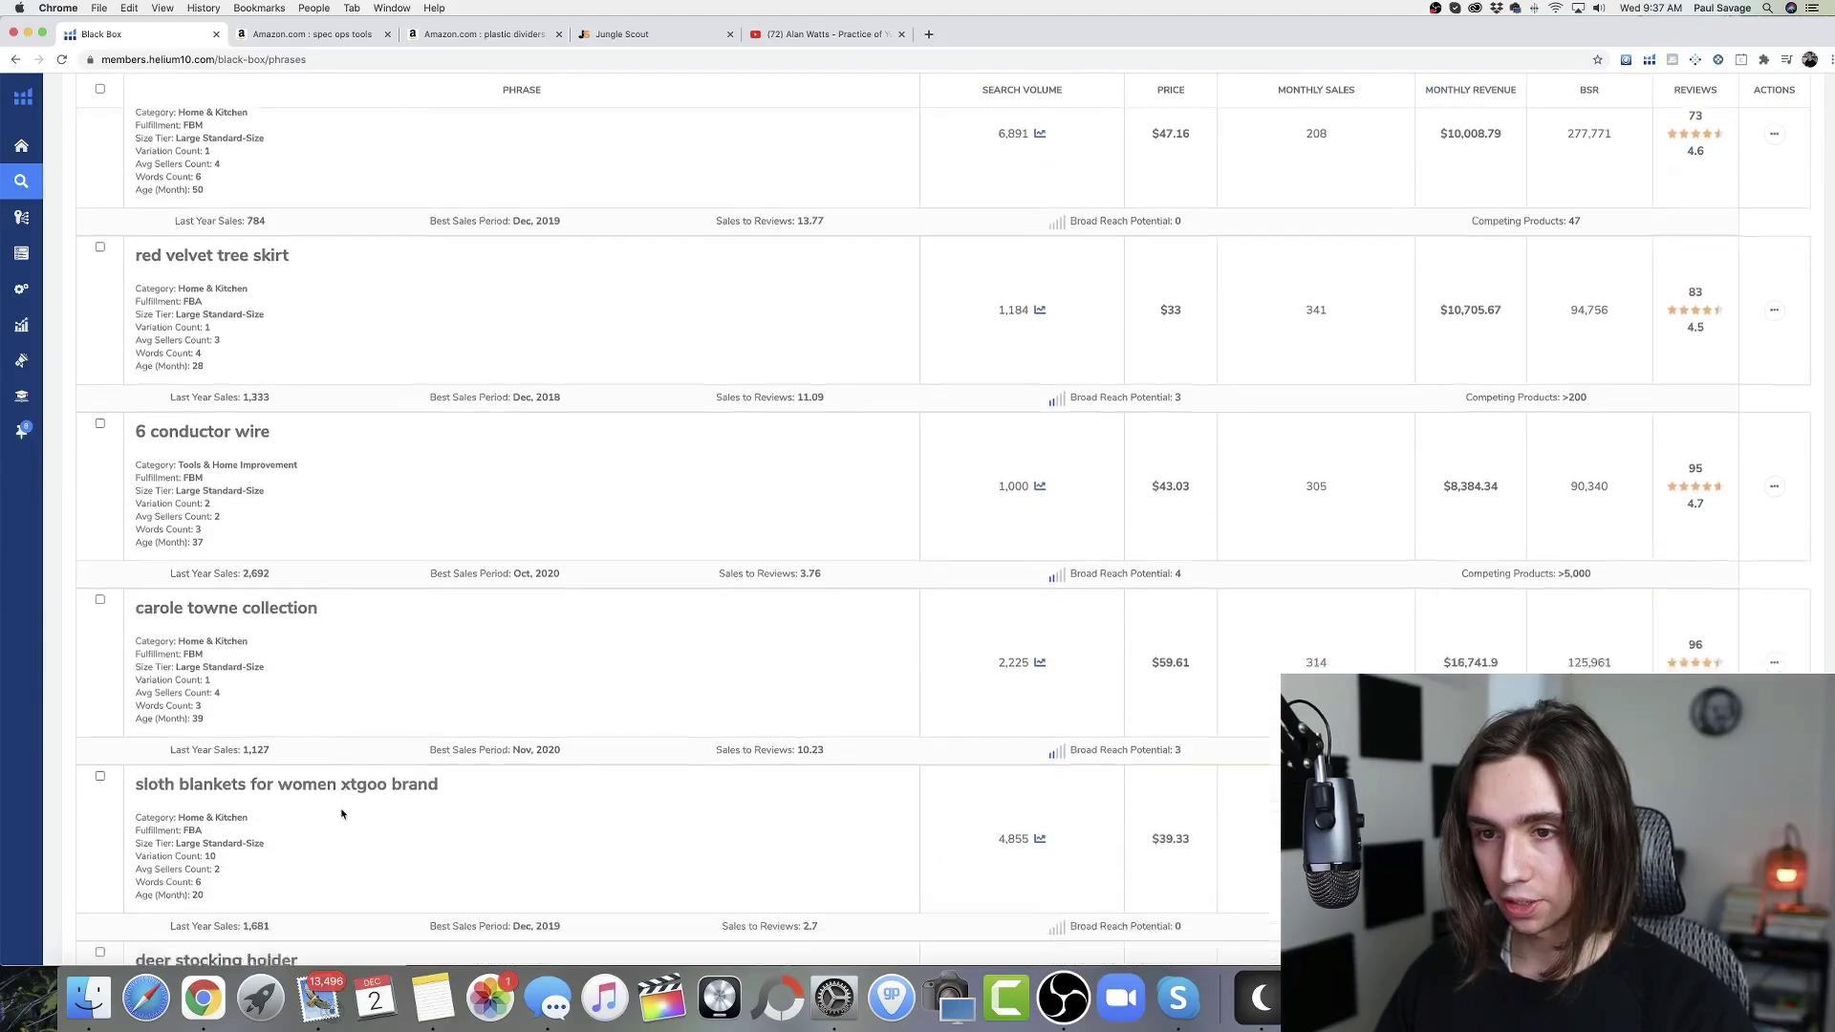
{"action": "scroll", "coordinate": [341, 814], "scroll_direction": "down", "scroll_amount": 5}
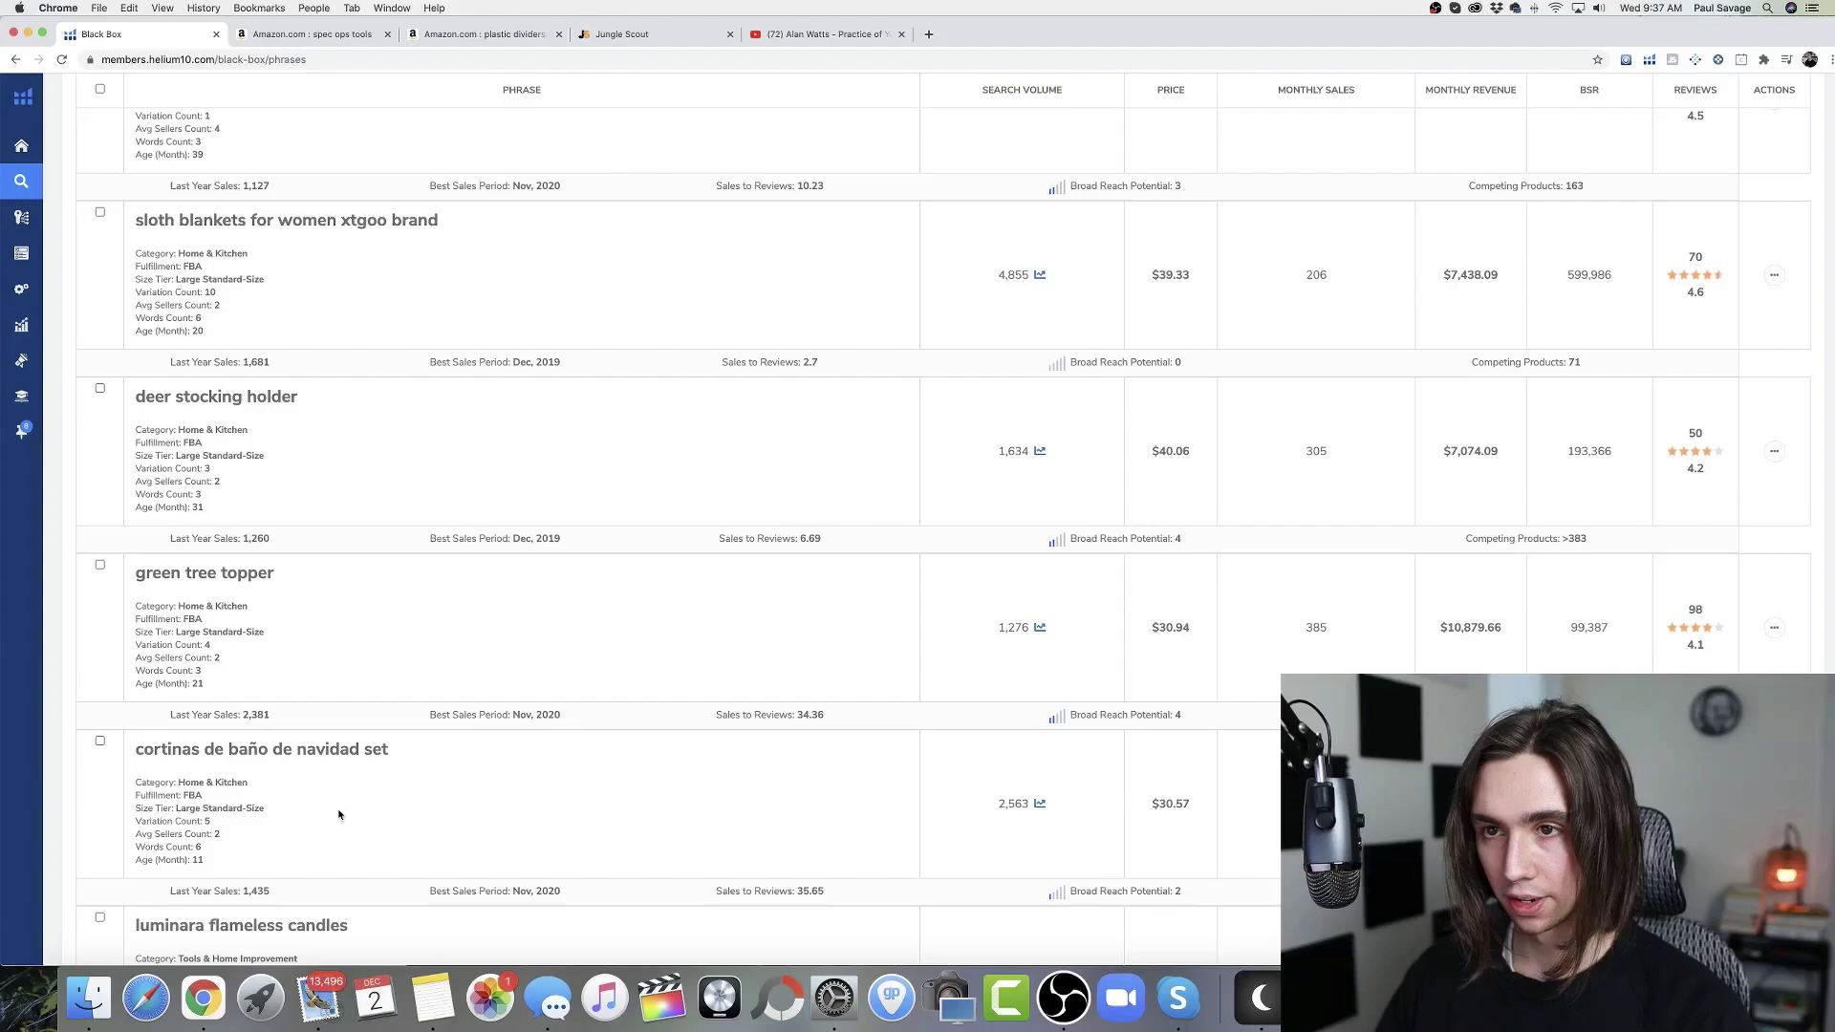
{"action": "scroll", "coordinate": [340, 812], "scroll_direction": "down", "scroll_amount": 3}
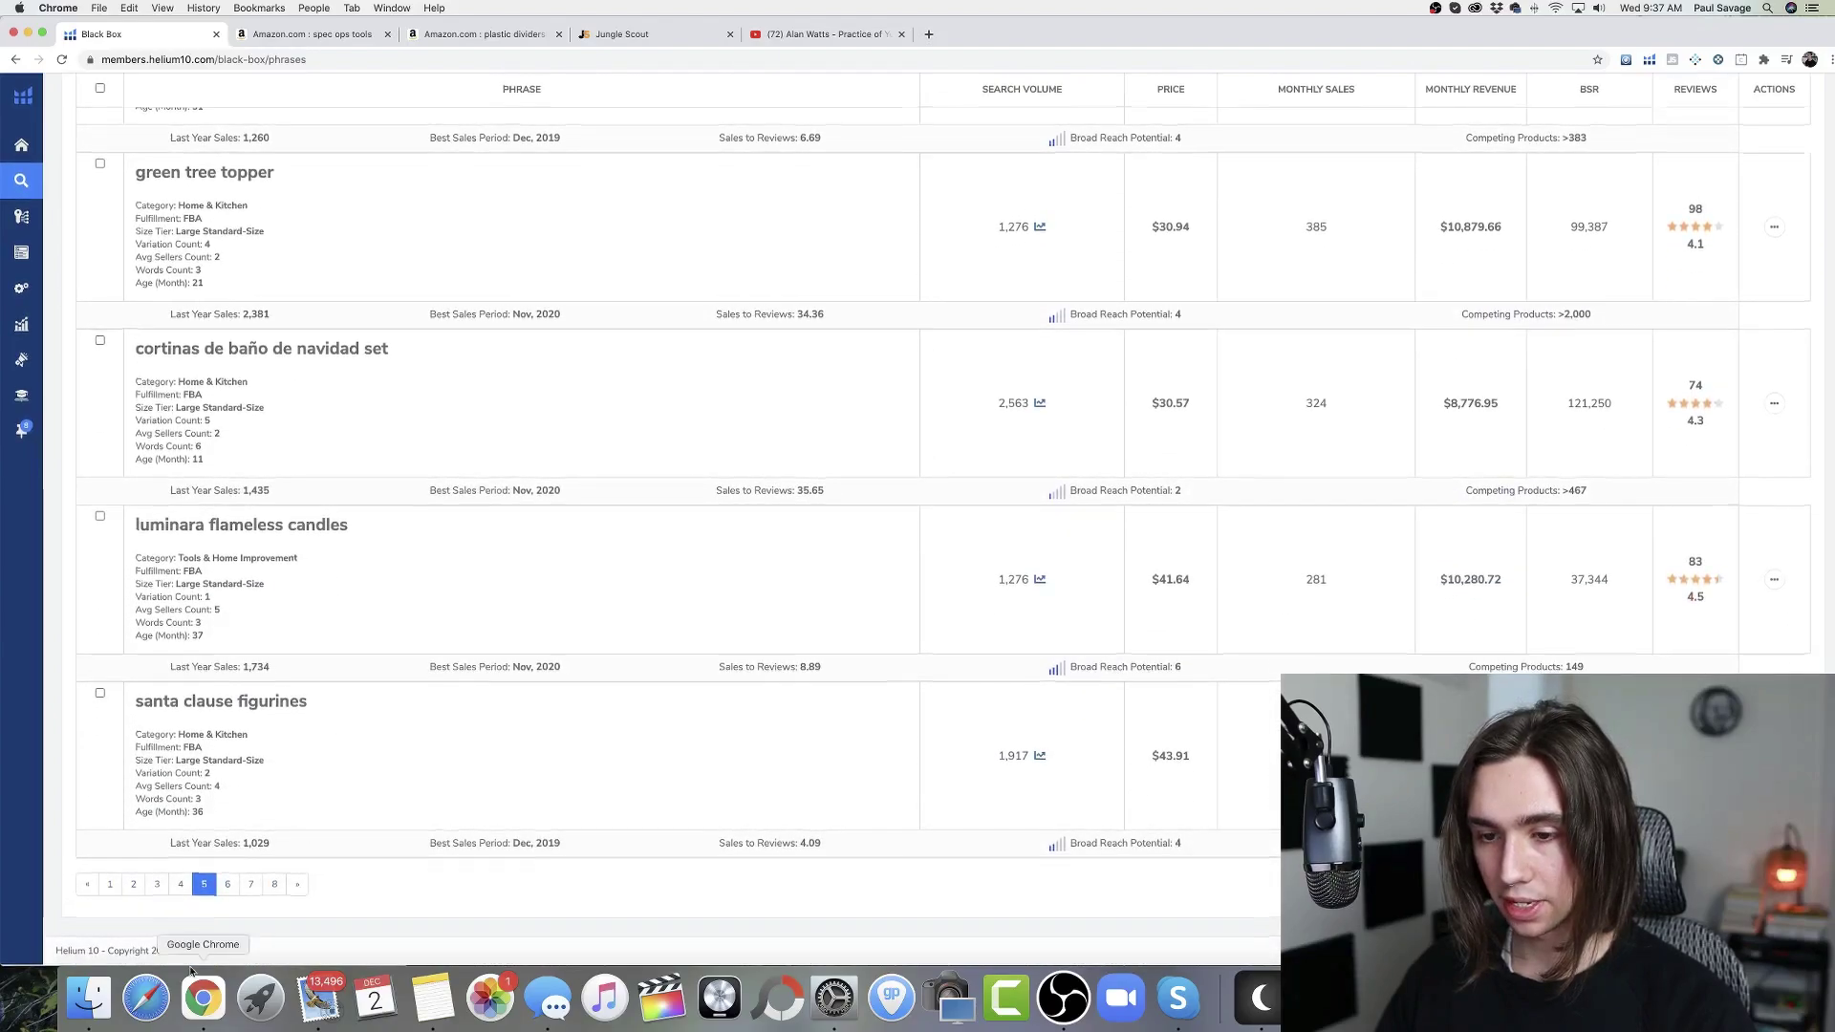
{"action": "left_click", "coordinate": [251, 885]}
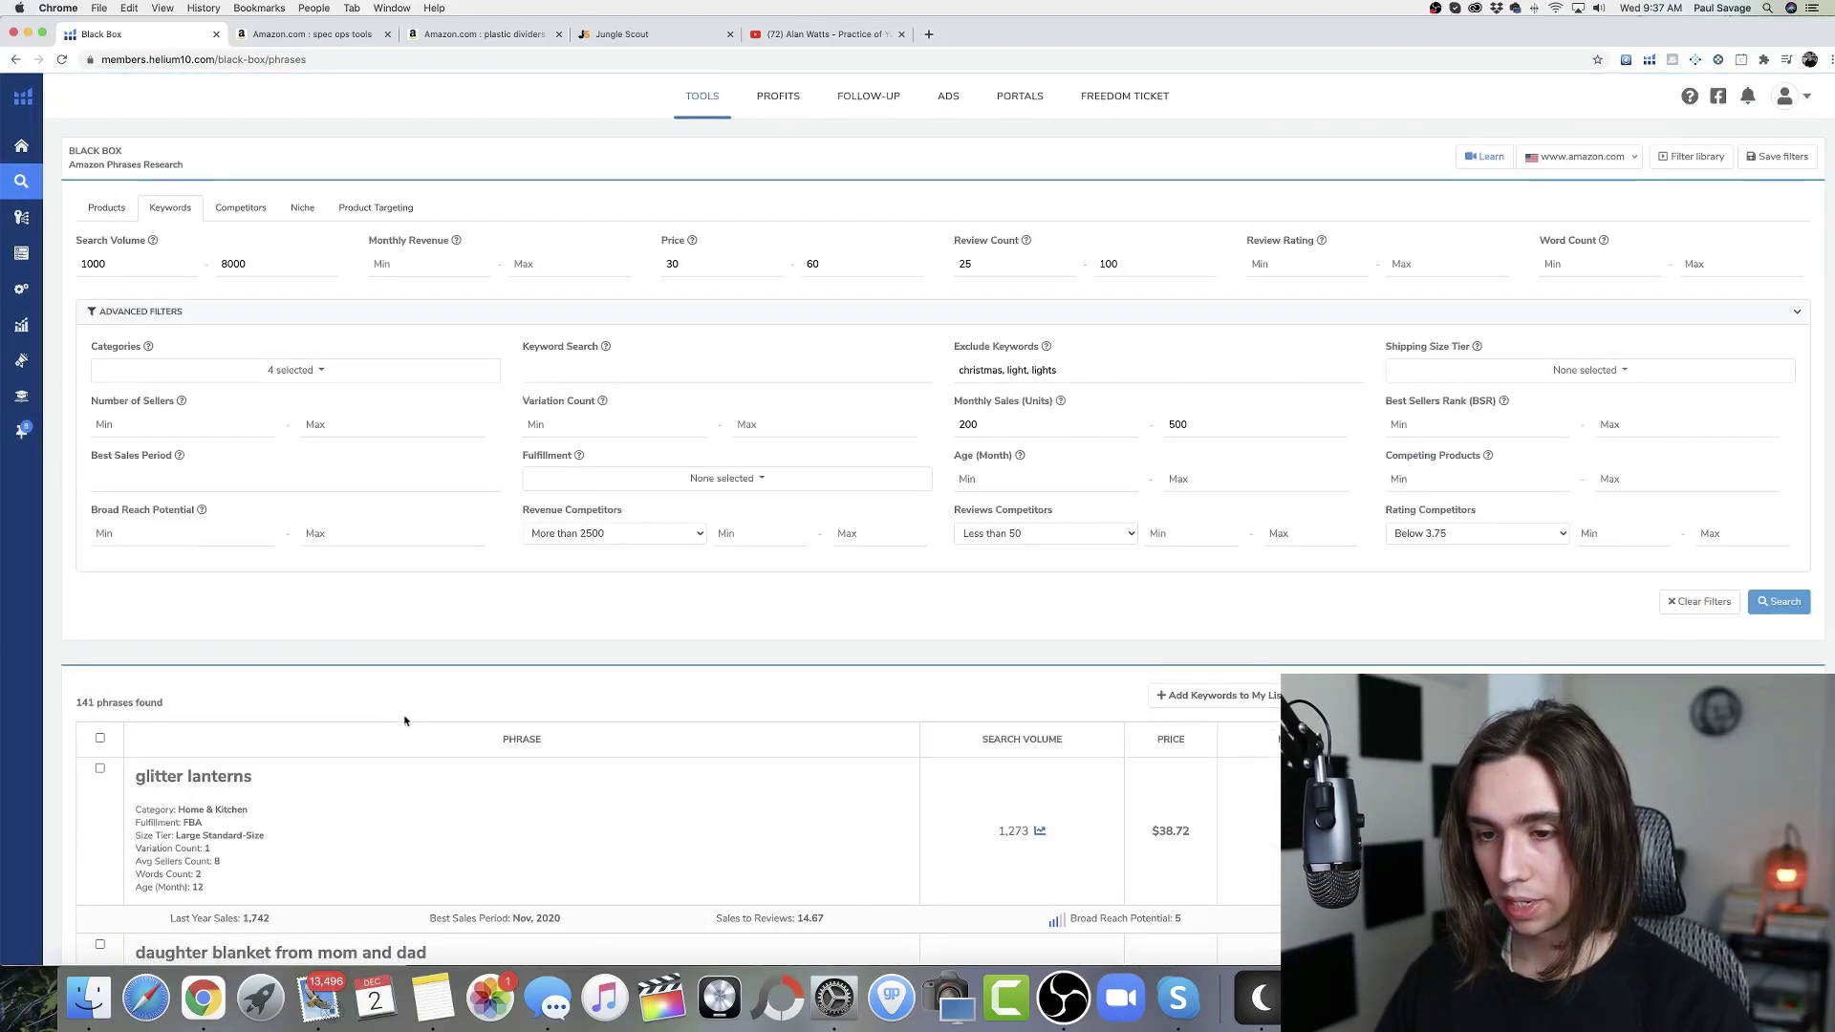
{"action": "scroll", "coordinate": [402, 720], "scroll_direction": "down", "scroll_amount": 6}
{"action": "scroll", "coordinate": [403, 719], "scroll_direction": "down", "scroll_amount": 5}
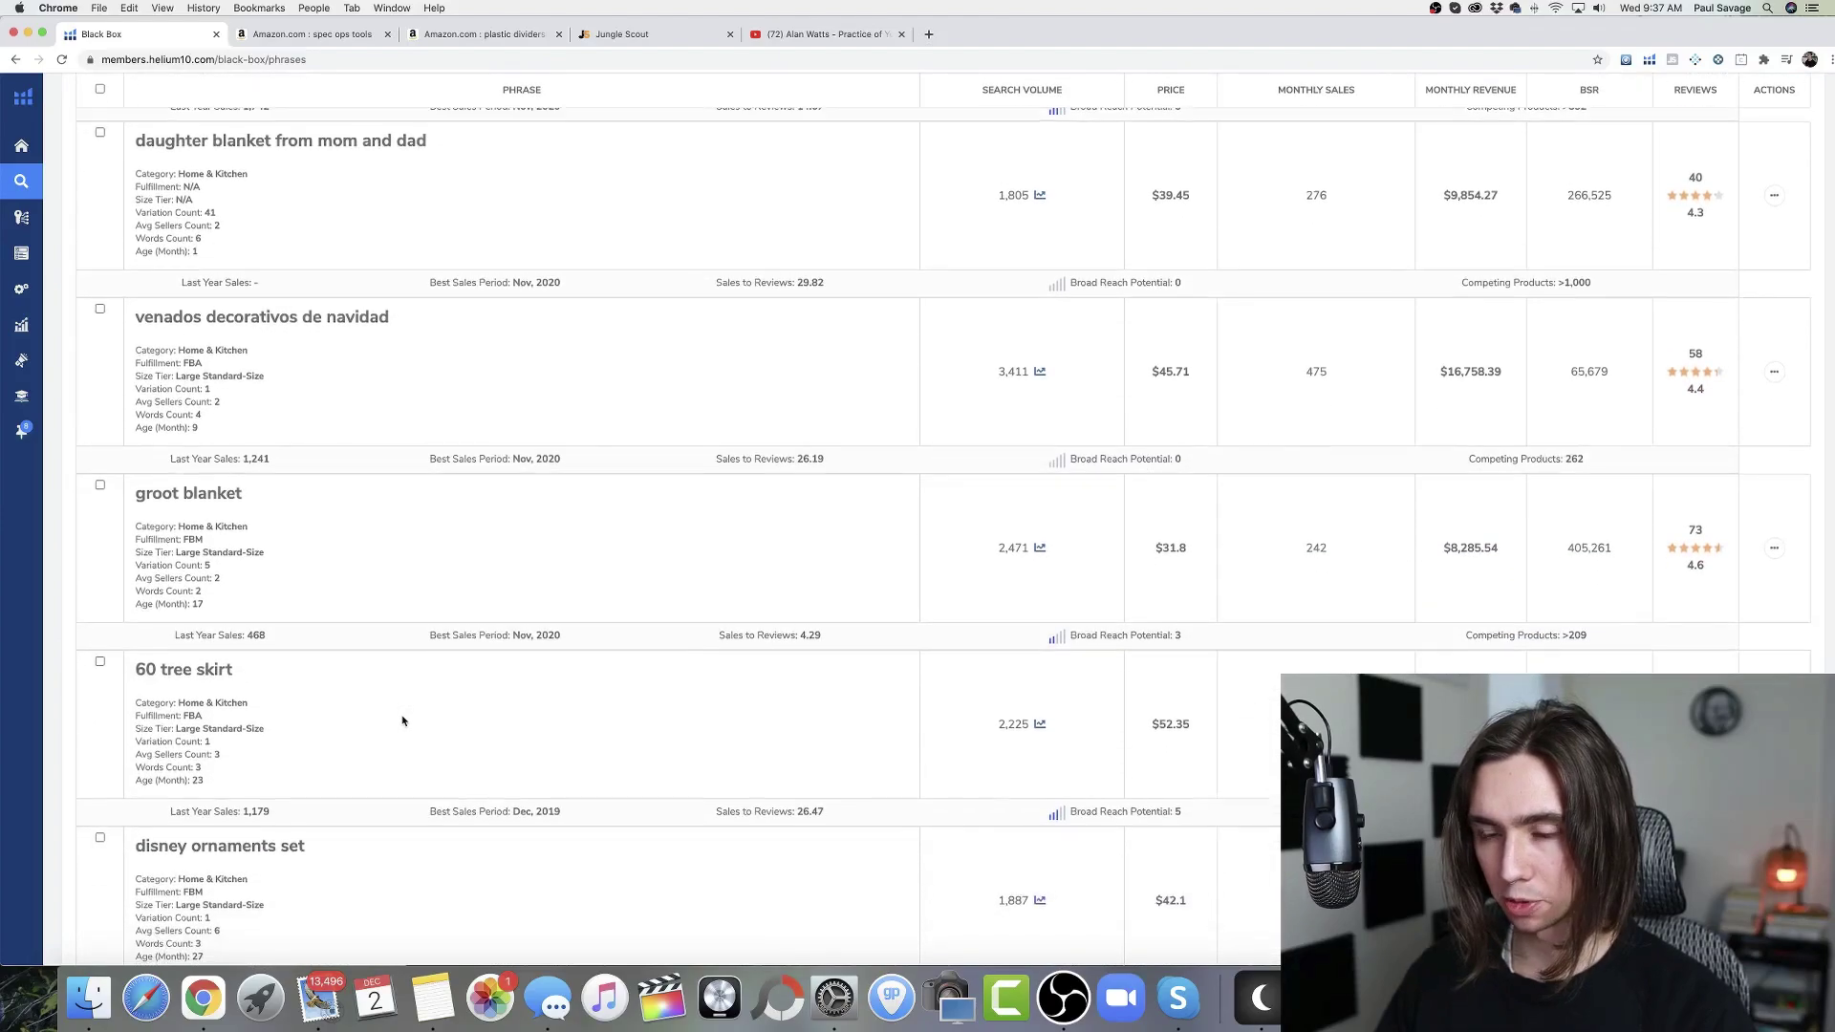
{"action": "scroll", "coordinate": [406, 732], "scroll_direction": "down", "scroll_amount": 7}
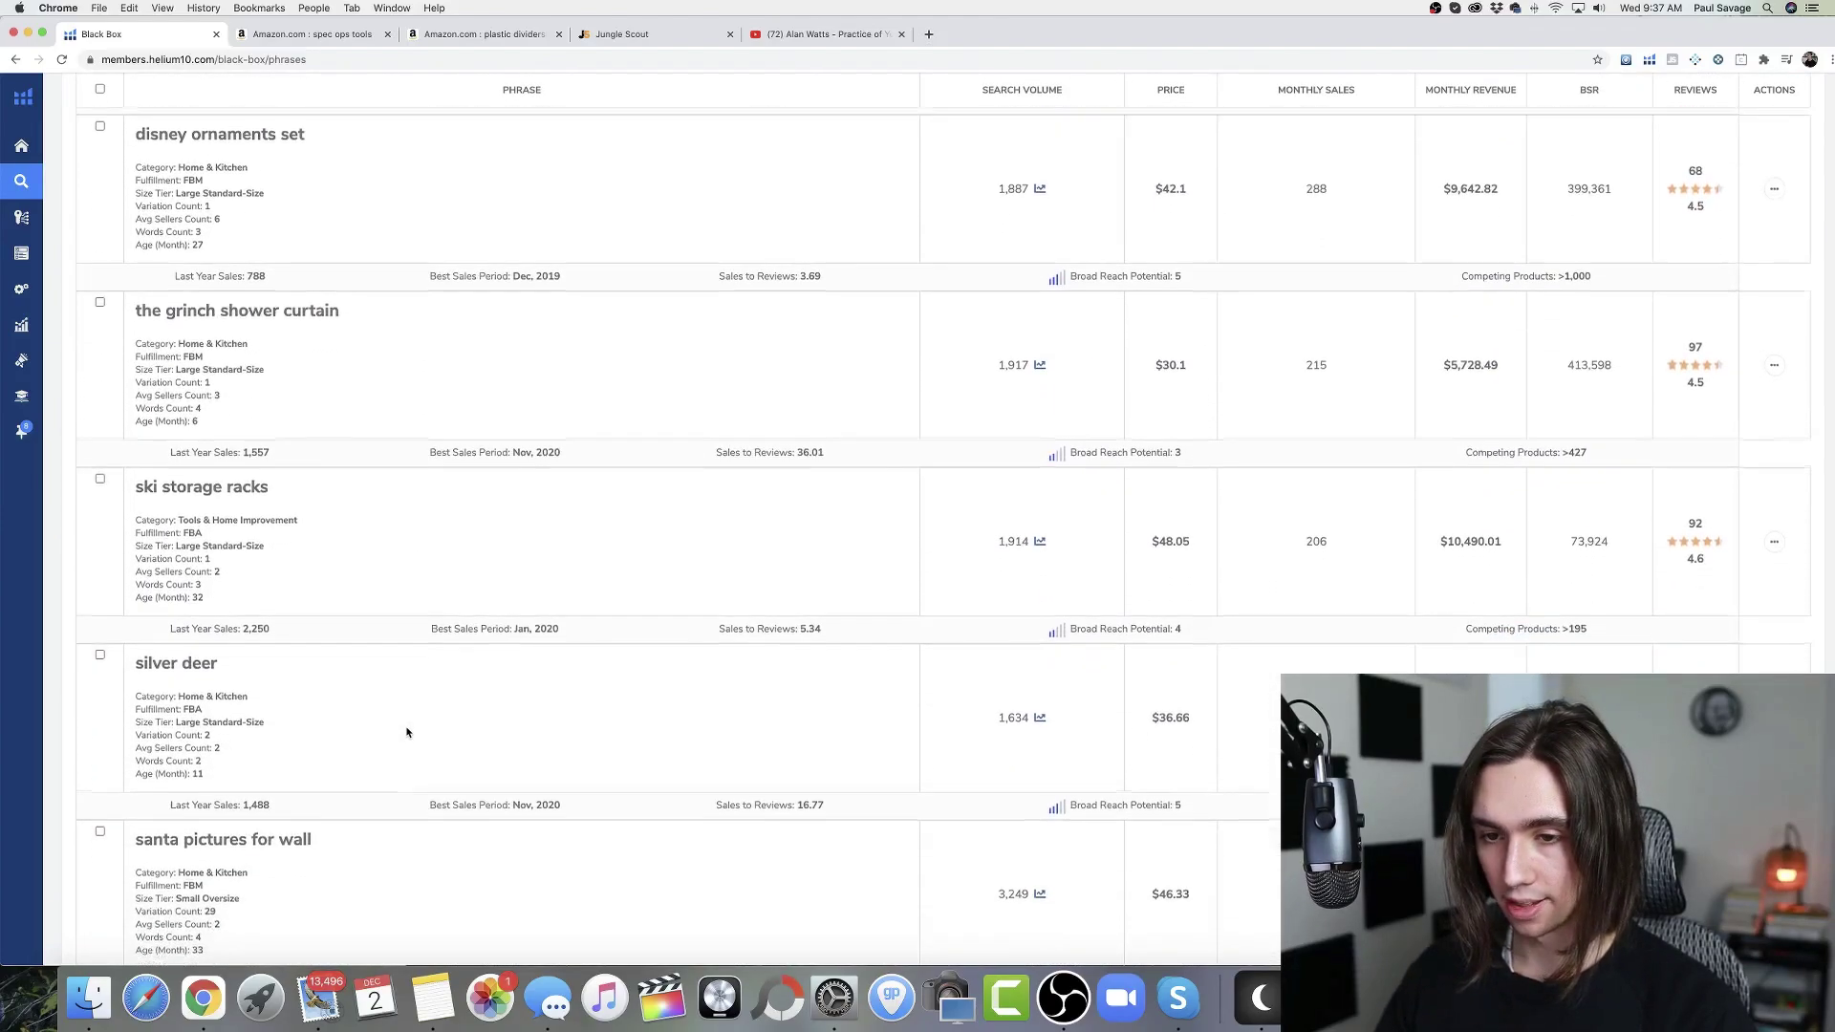
{"action": "scroll", "coordinate": [407, 731], "scroll_direction": "down", "scroll_amount": 3}
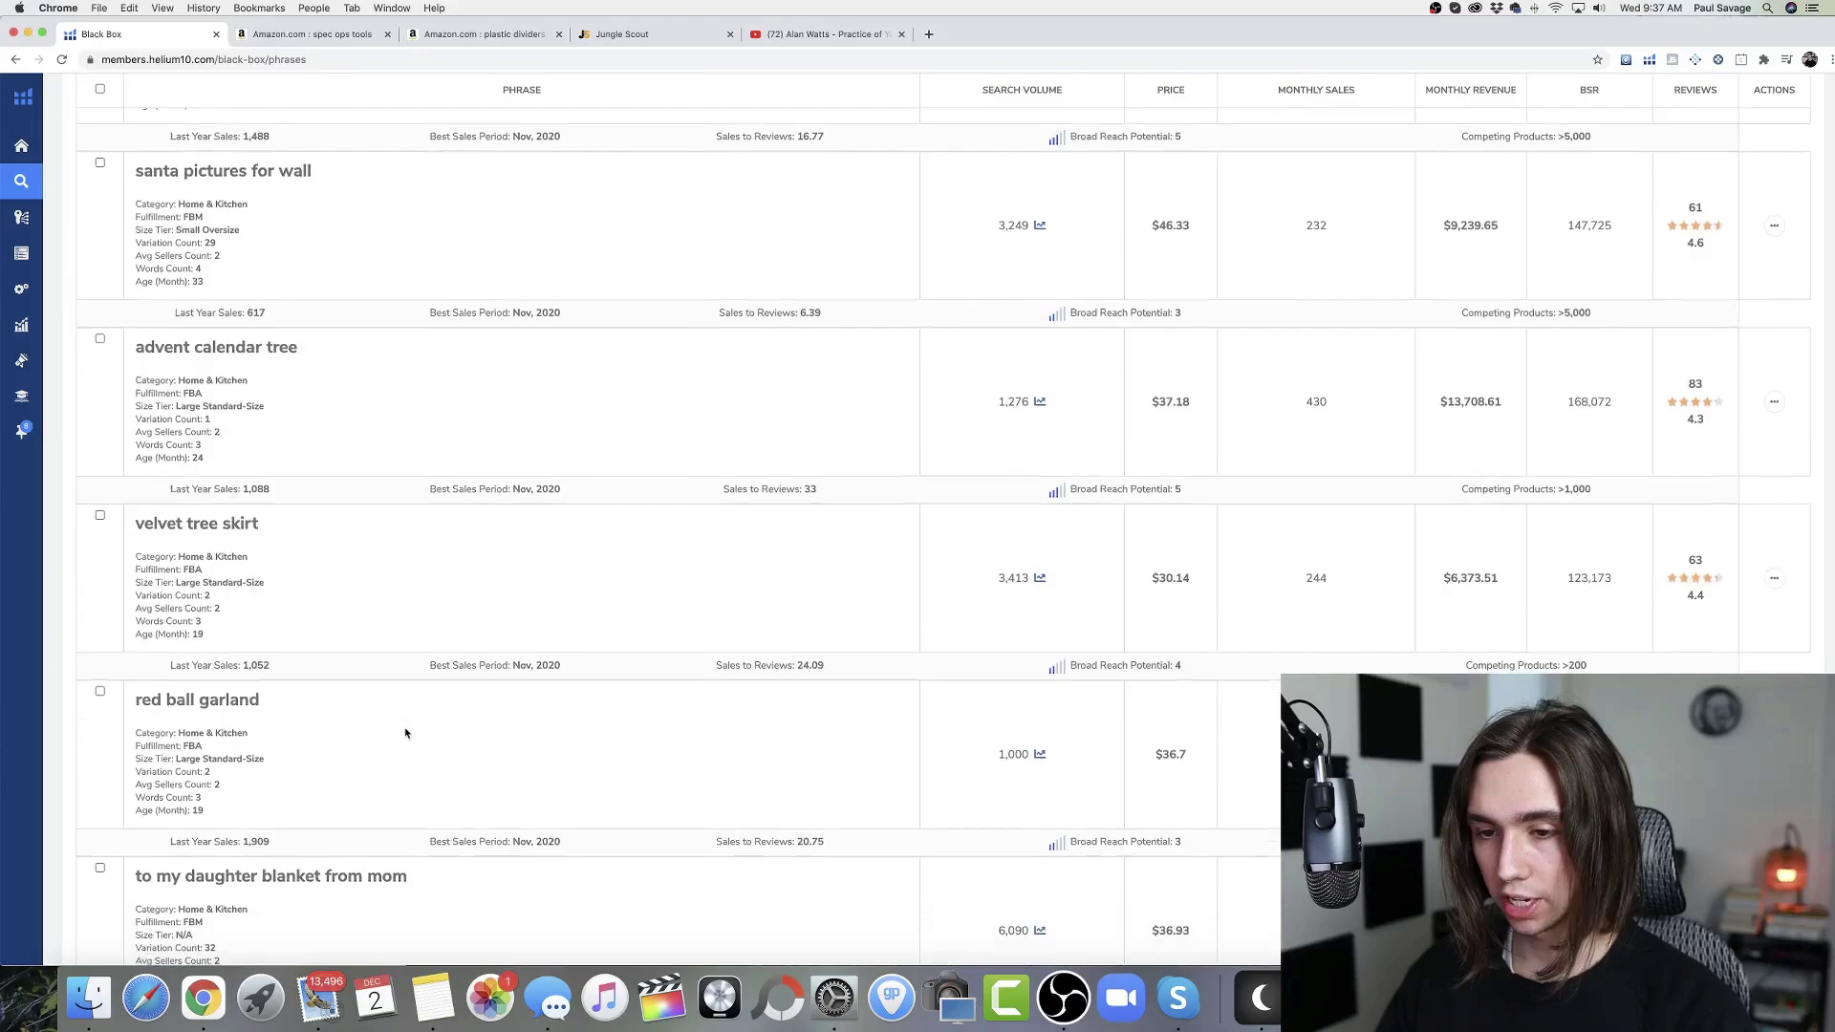
{"action": "scroll", "coordinate": [389, 720], "scroll_direction": "up", "scroll_amount": 20}
{"action": "scroll", "coordinate": [386, 718], "scroll_direction": "down", "scroll_amount": 1}
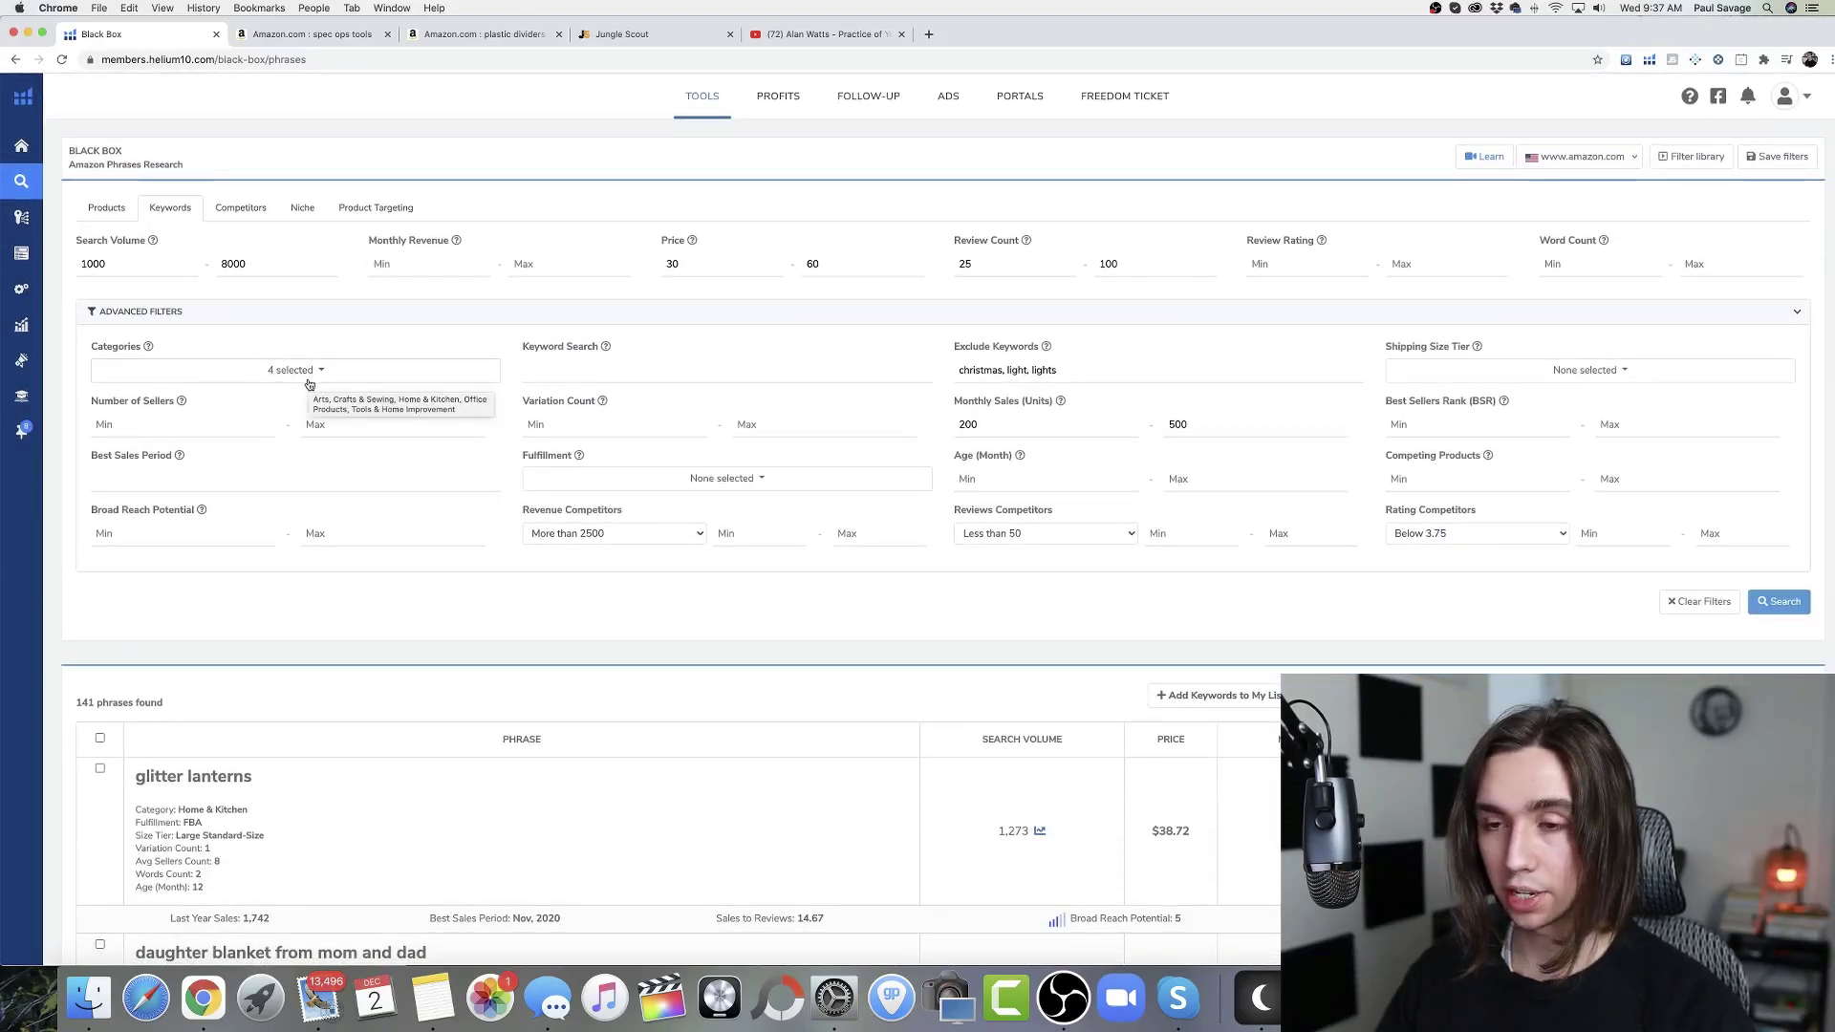
{"action": "scroll", "coordinate": [356, 458], "scroll_direction": "down", "scroll_amount": 20}
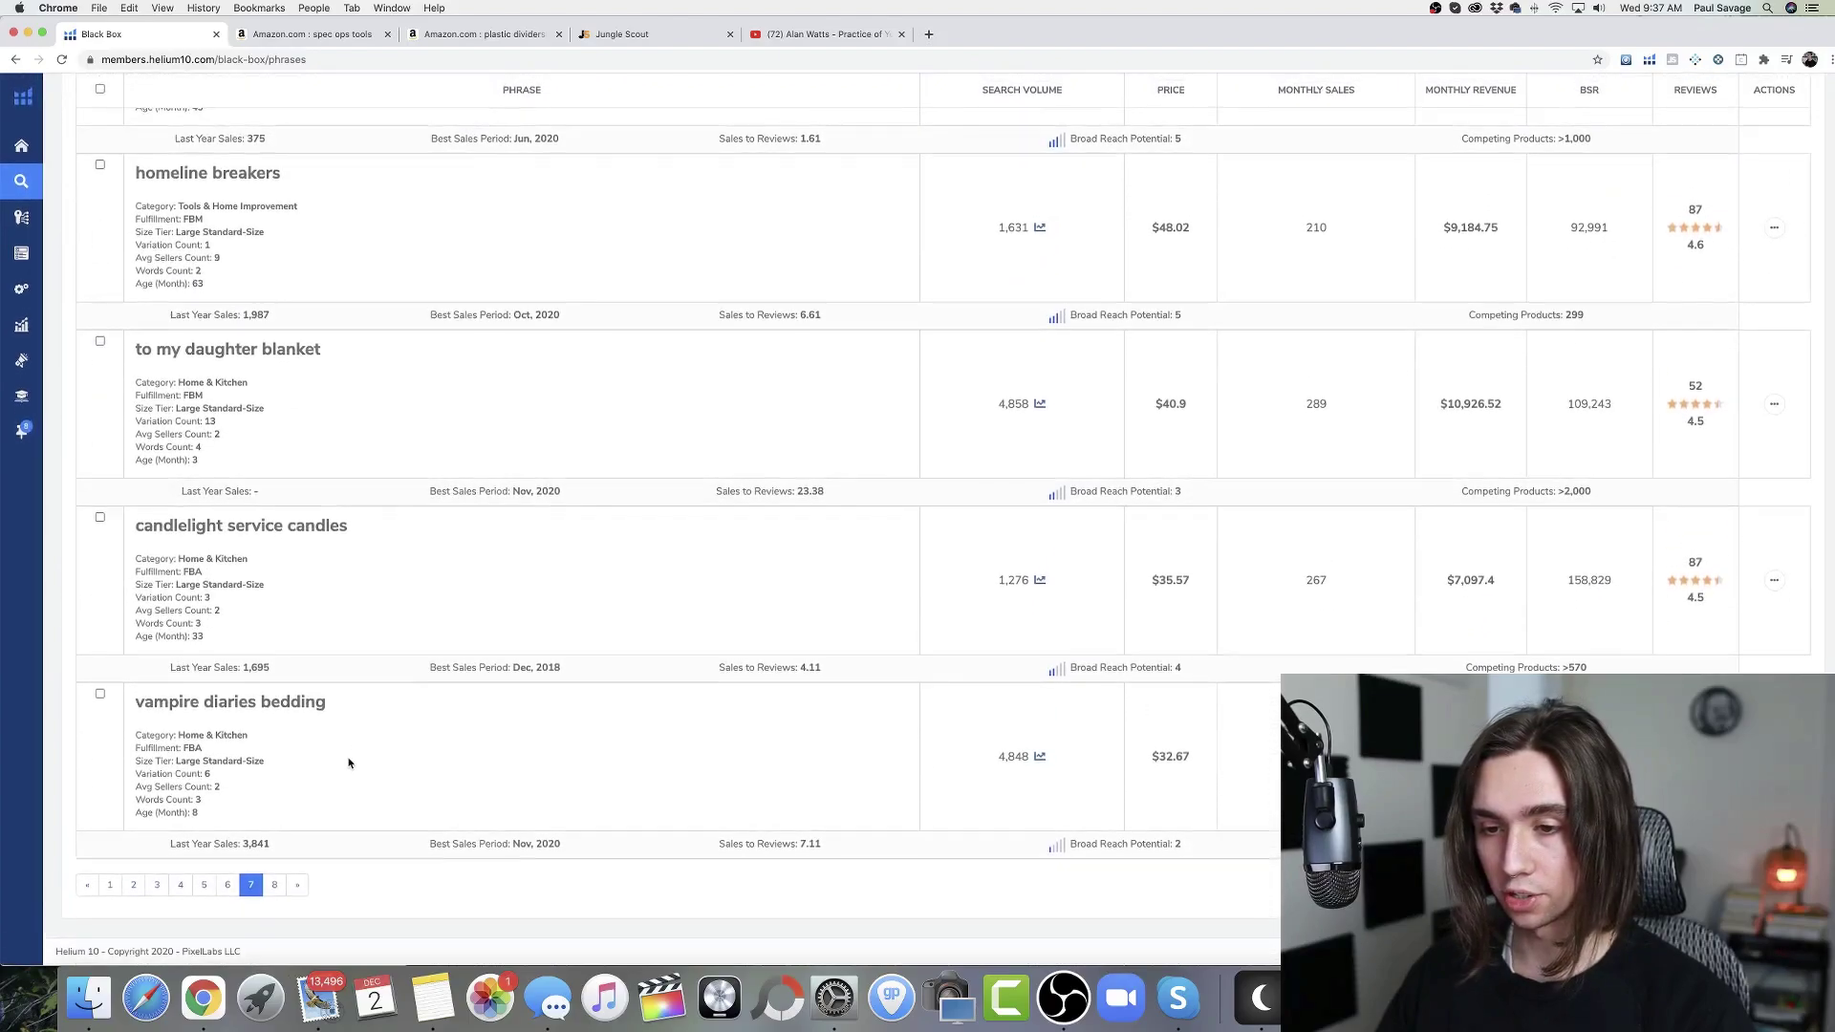
{"action": "left_click", "coordinate": [275, 886]}
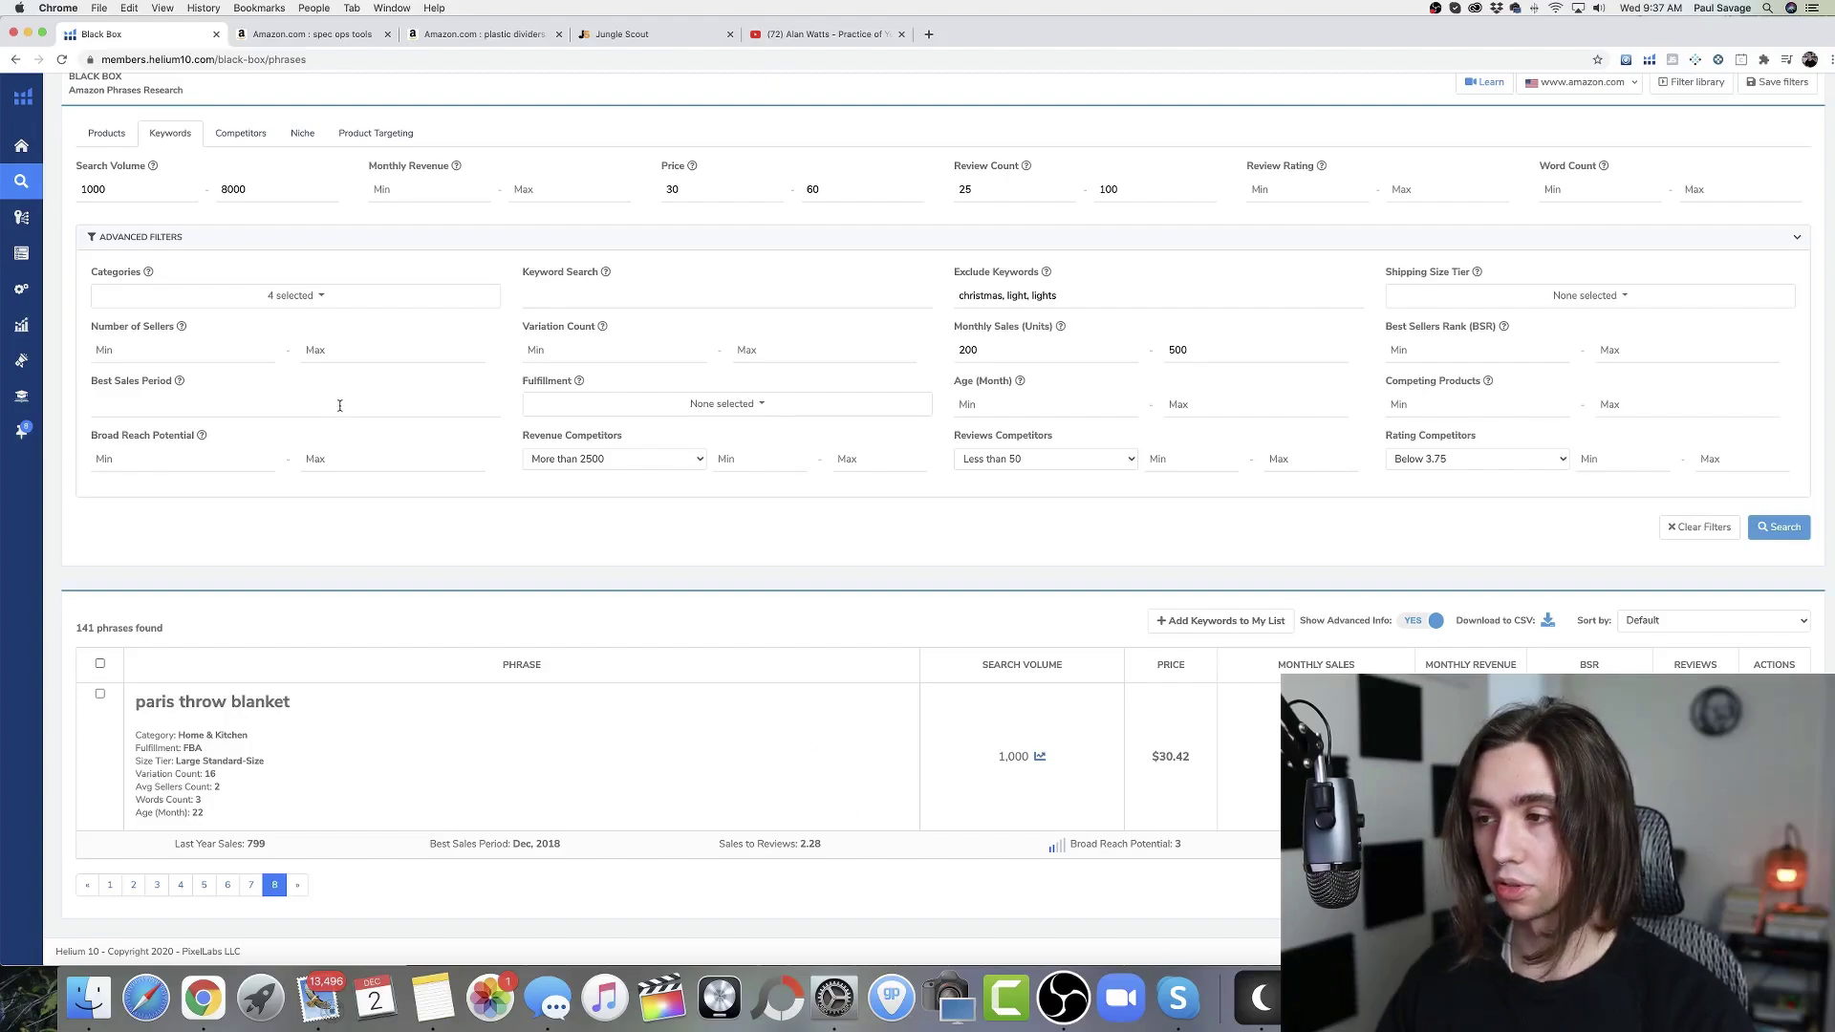
{"action": "left_click", "coordinate": [622, 34]}
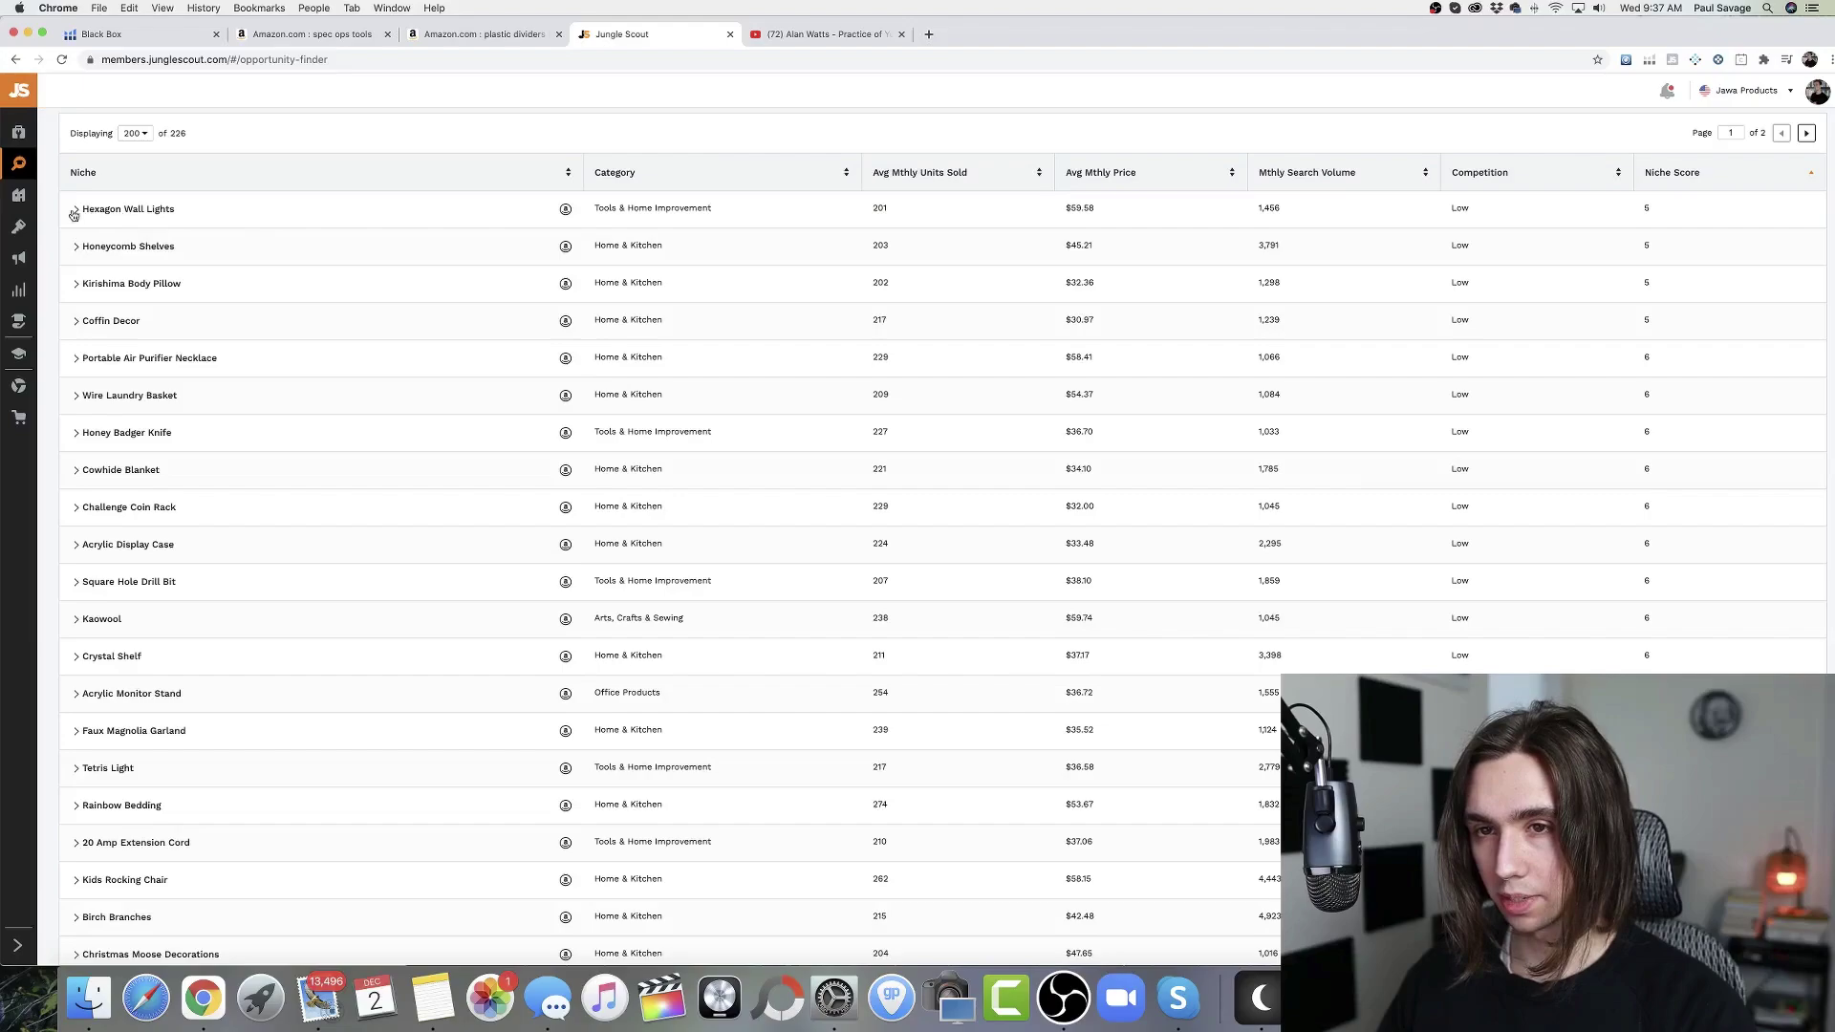
Step: Open the Hexagon Wall Lights and Square Hole Drill Bit Amazon searches in background tabs
{"action": "right_click", "coordinate": [567, 209]}
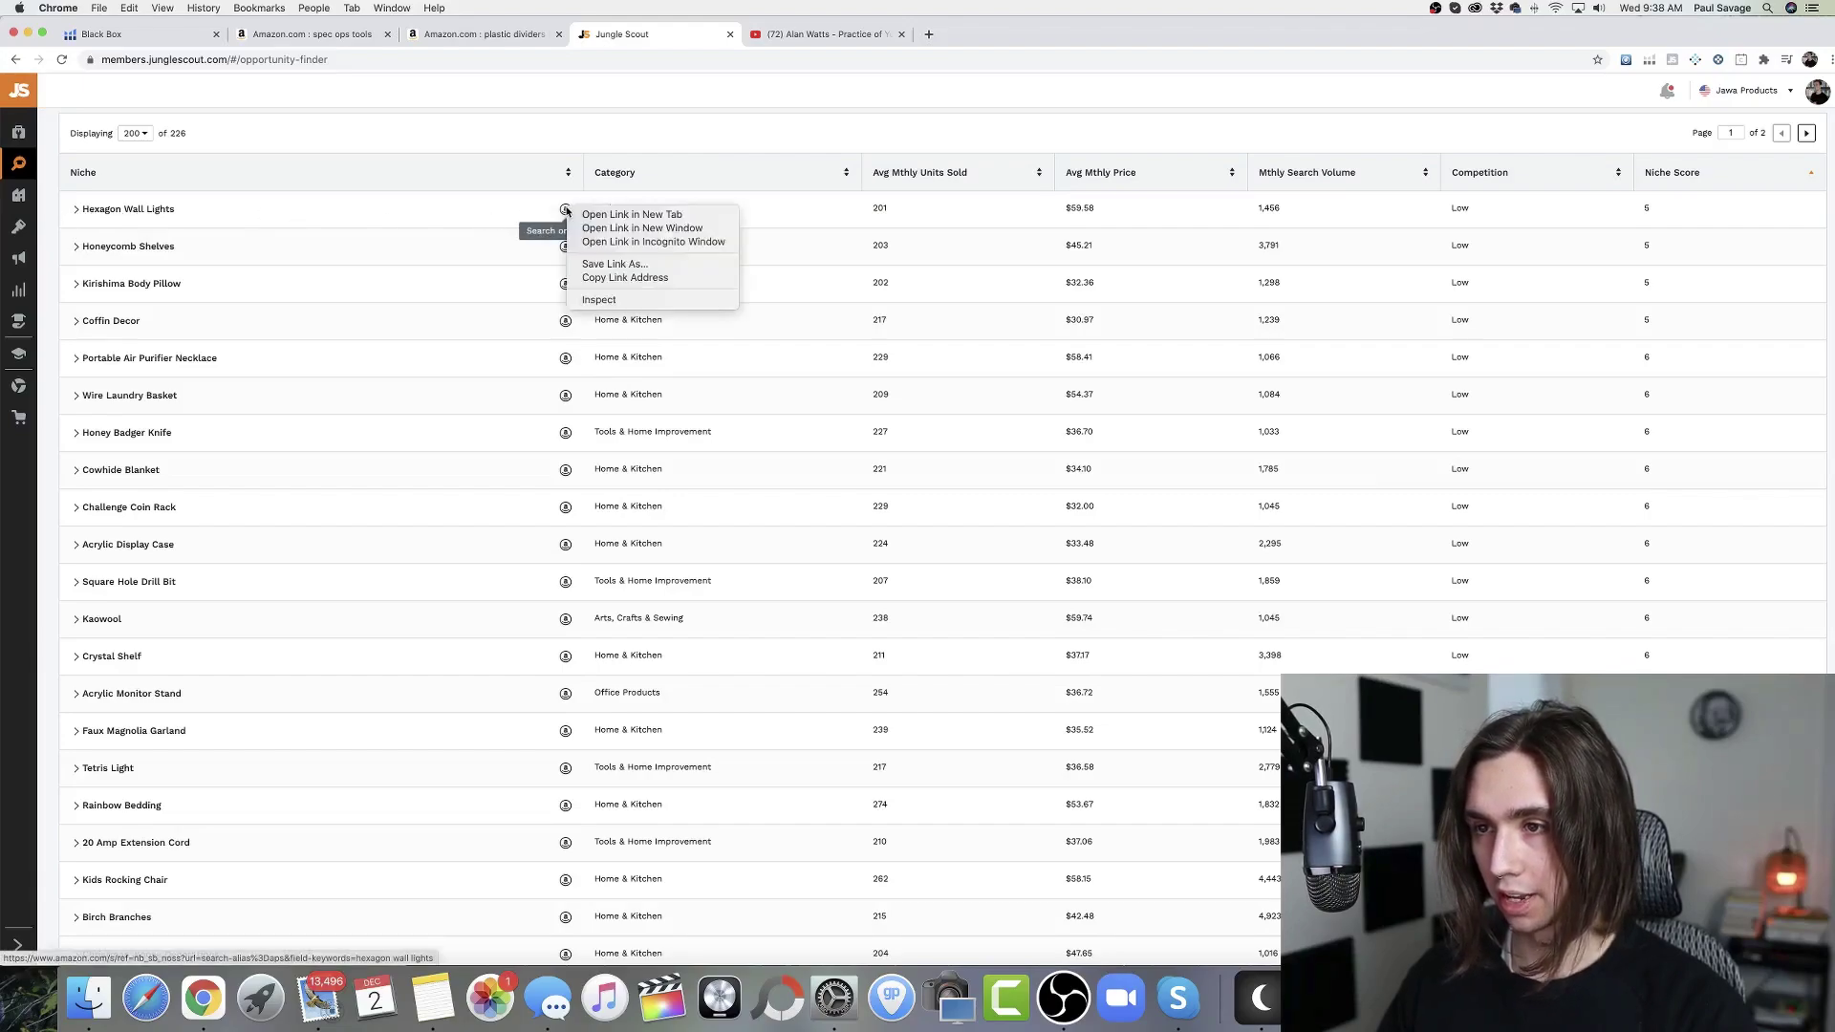
{"action": "left_click", "coordinate": [626, 213]}
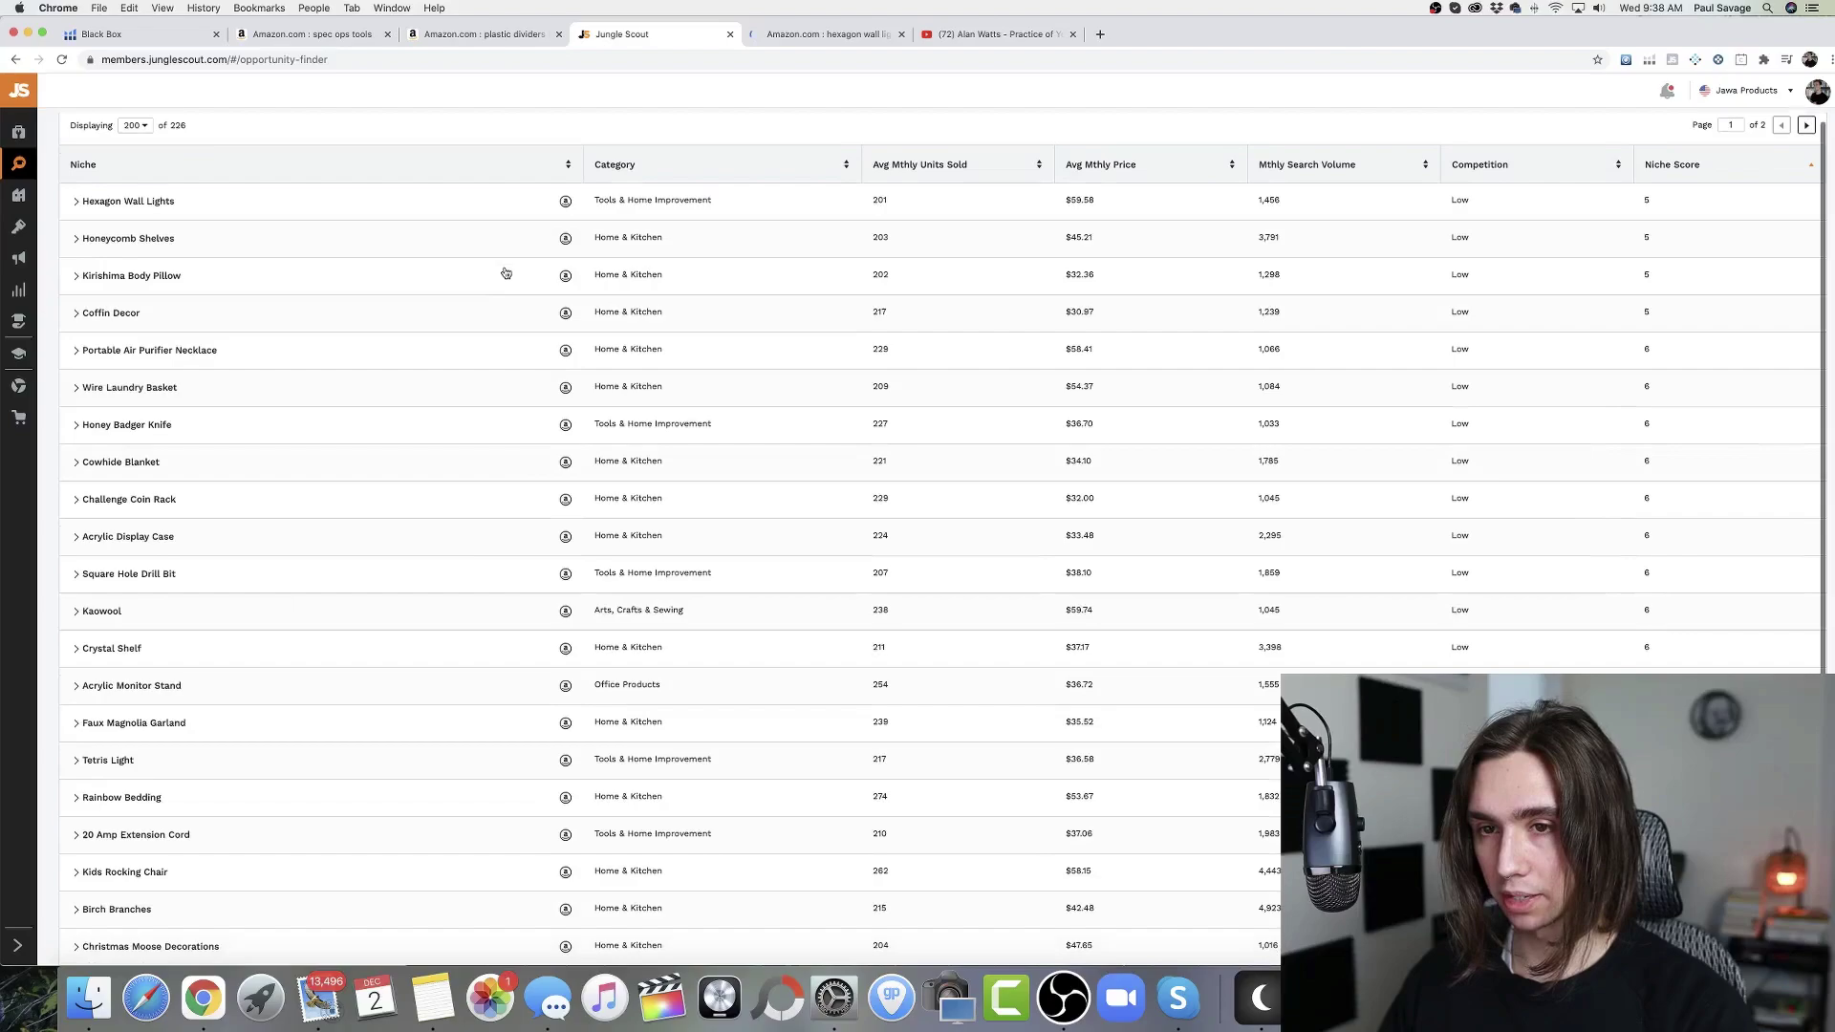
{"action": "scroll", "coordinate": [501, 285], "scroll_direction": "down", "scroll_amount": 2}
{"action": "scroll", "coordinate": [501, 285], "scroll_direction": "down", "scroll_amount": 2}
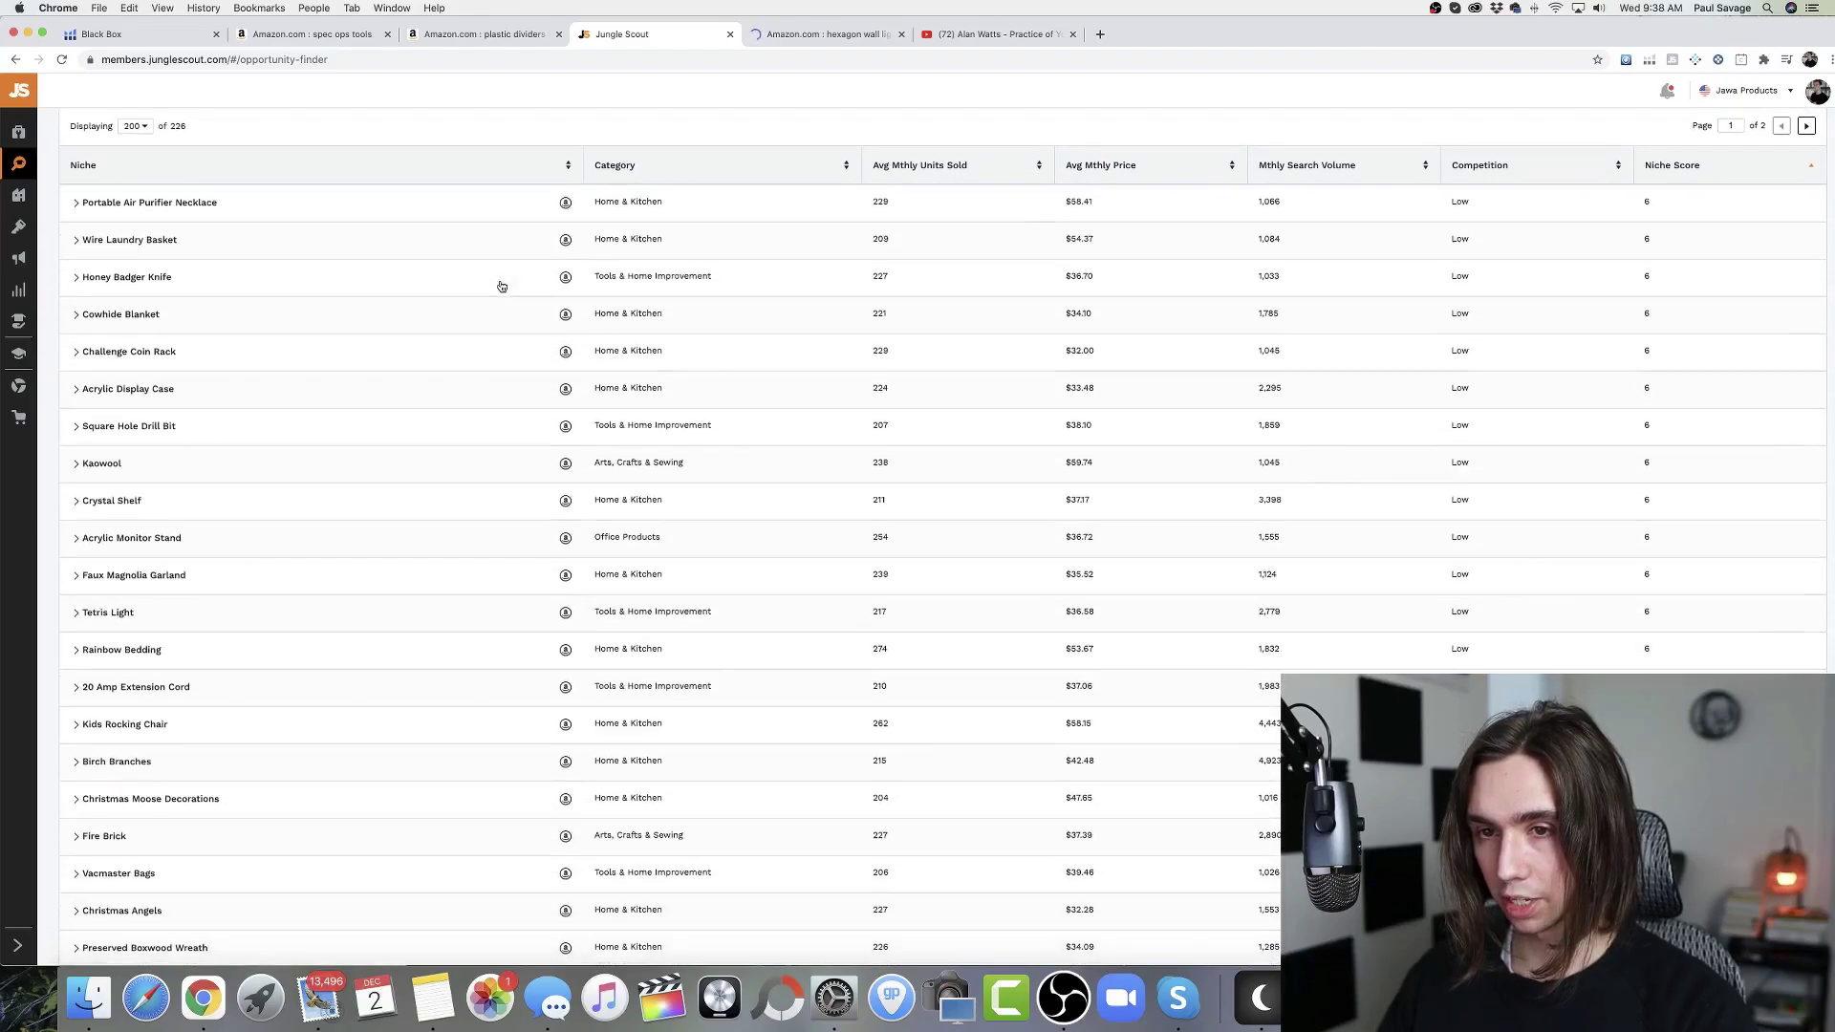
{"action": "scroll", "coordinate": [500, 284], "scroll_direction": "down", "scroll_amount": 2}
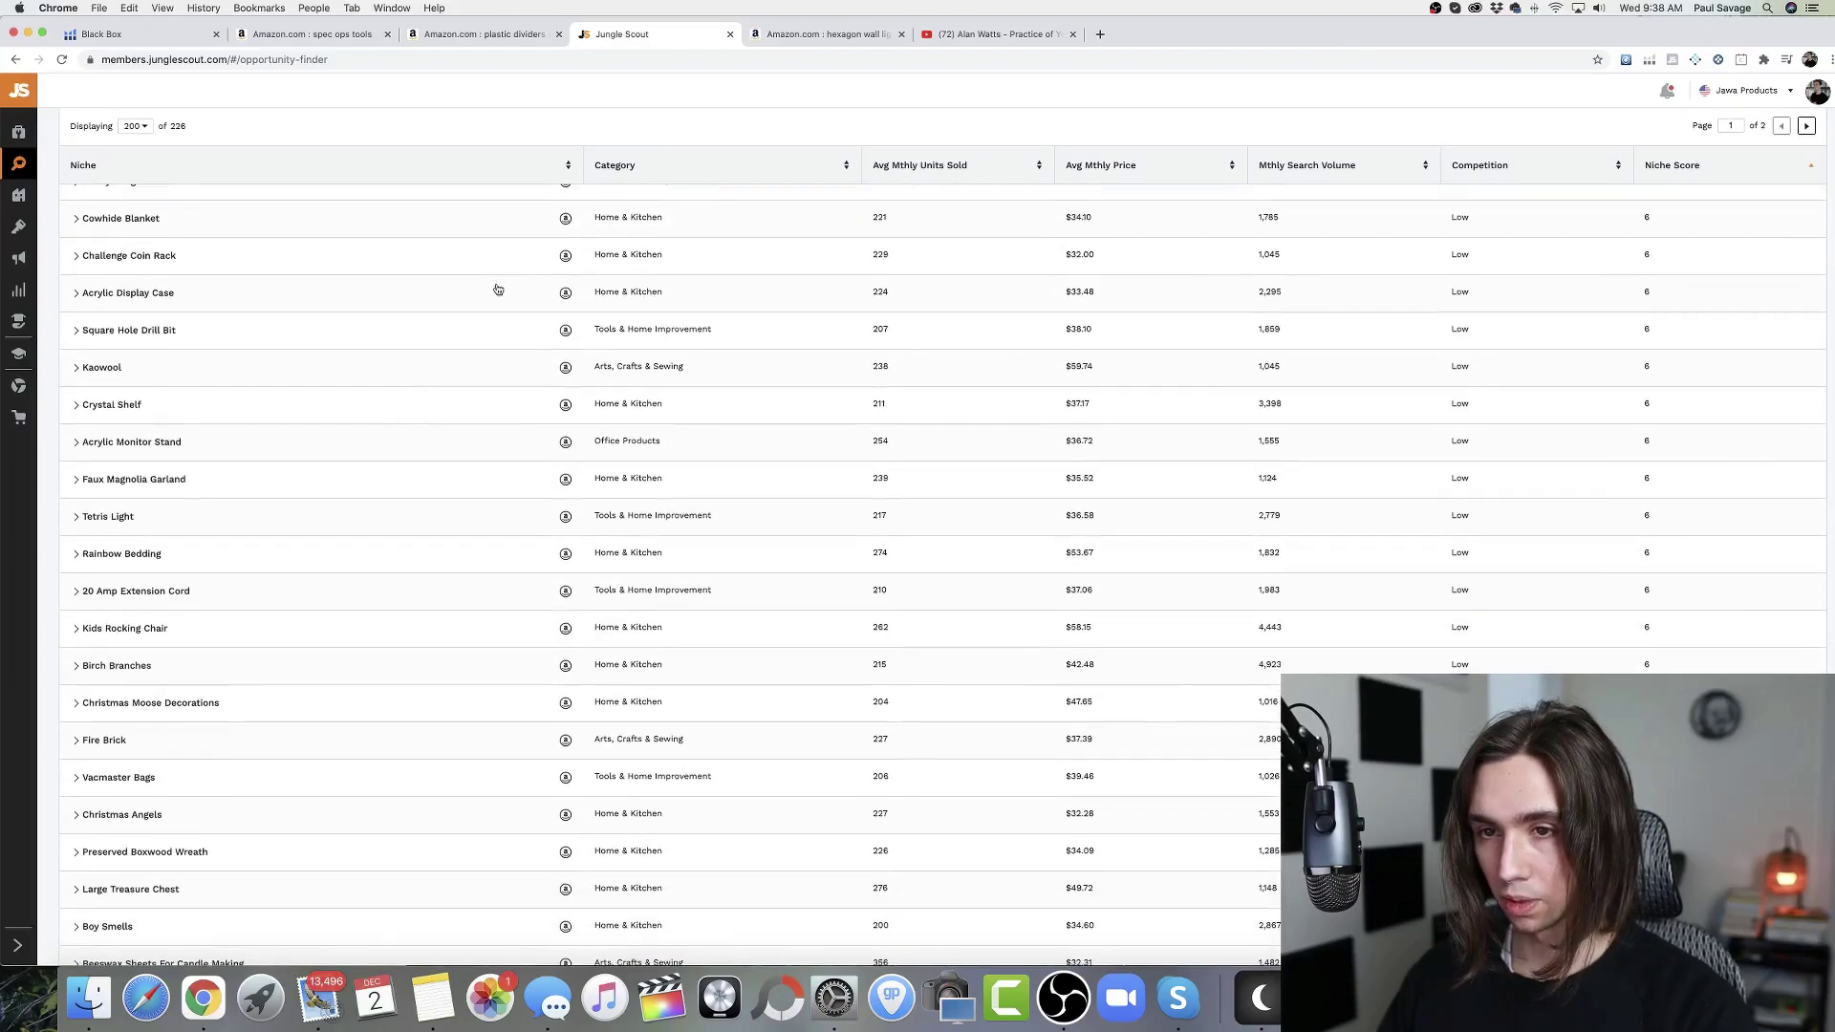
{"action": "right_click", "coordinate": [571, 331]}
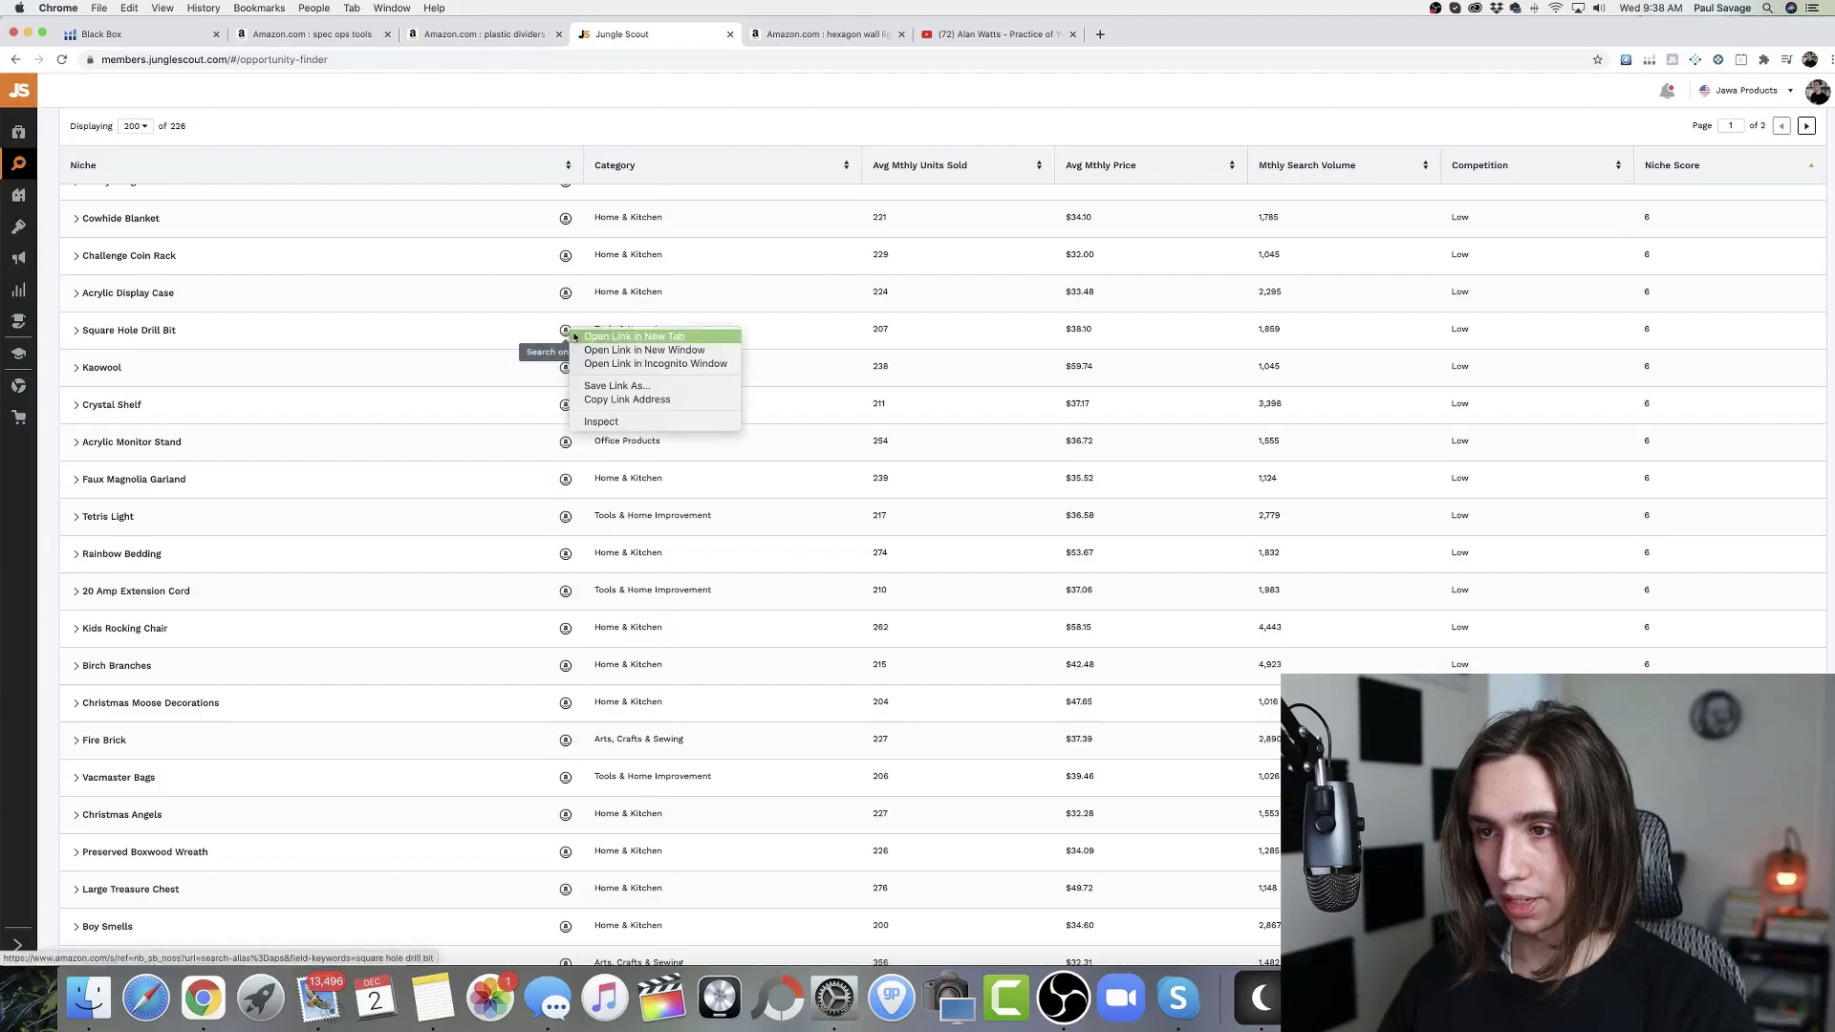
{"action": "left_click", "coordinate": [592, 337]}
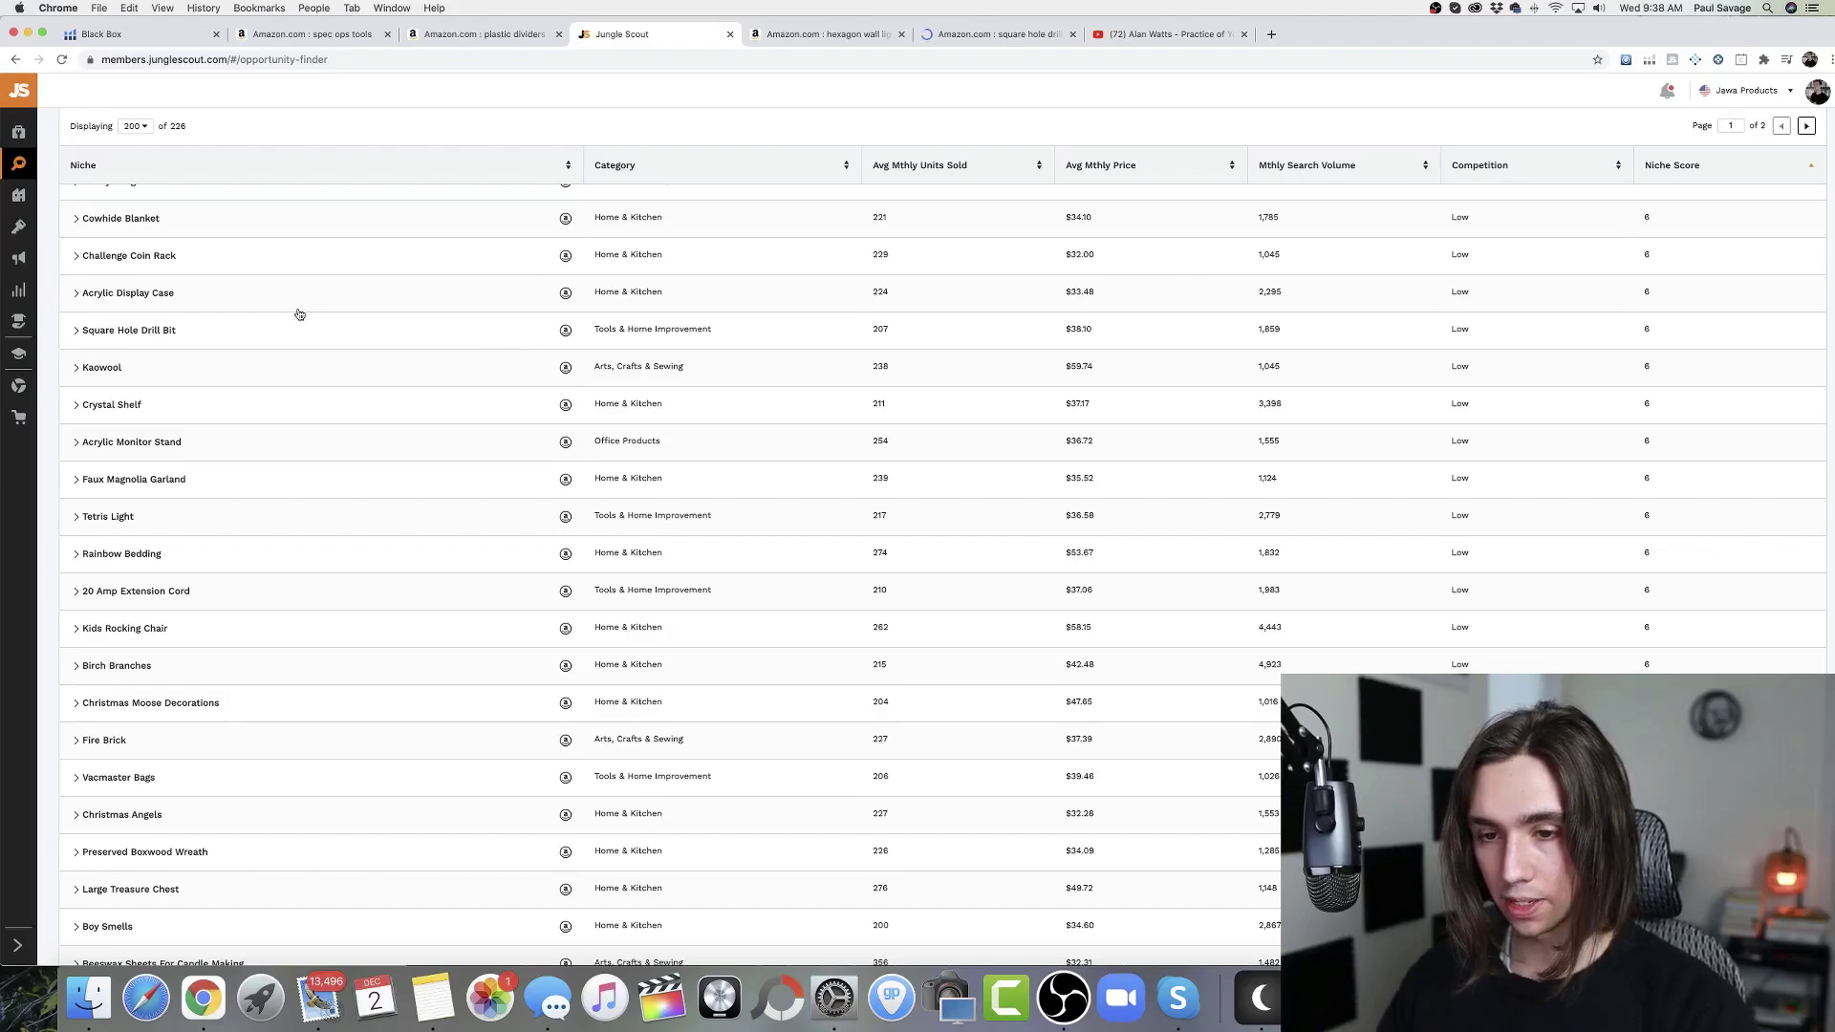
{"action": "scroll", "coordinate": [774, 347], "scroll_direction": "up", "scroll_amount": 5}
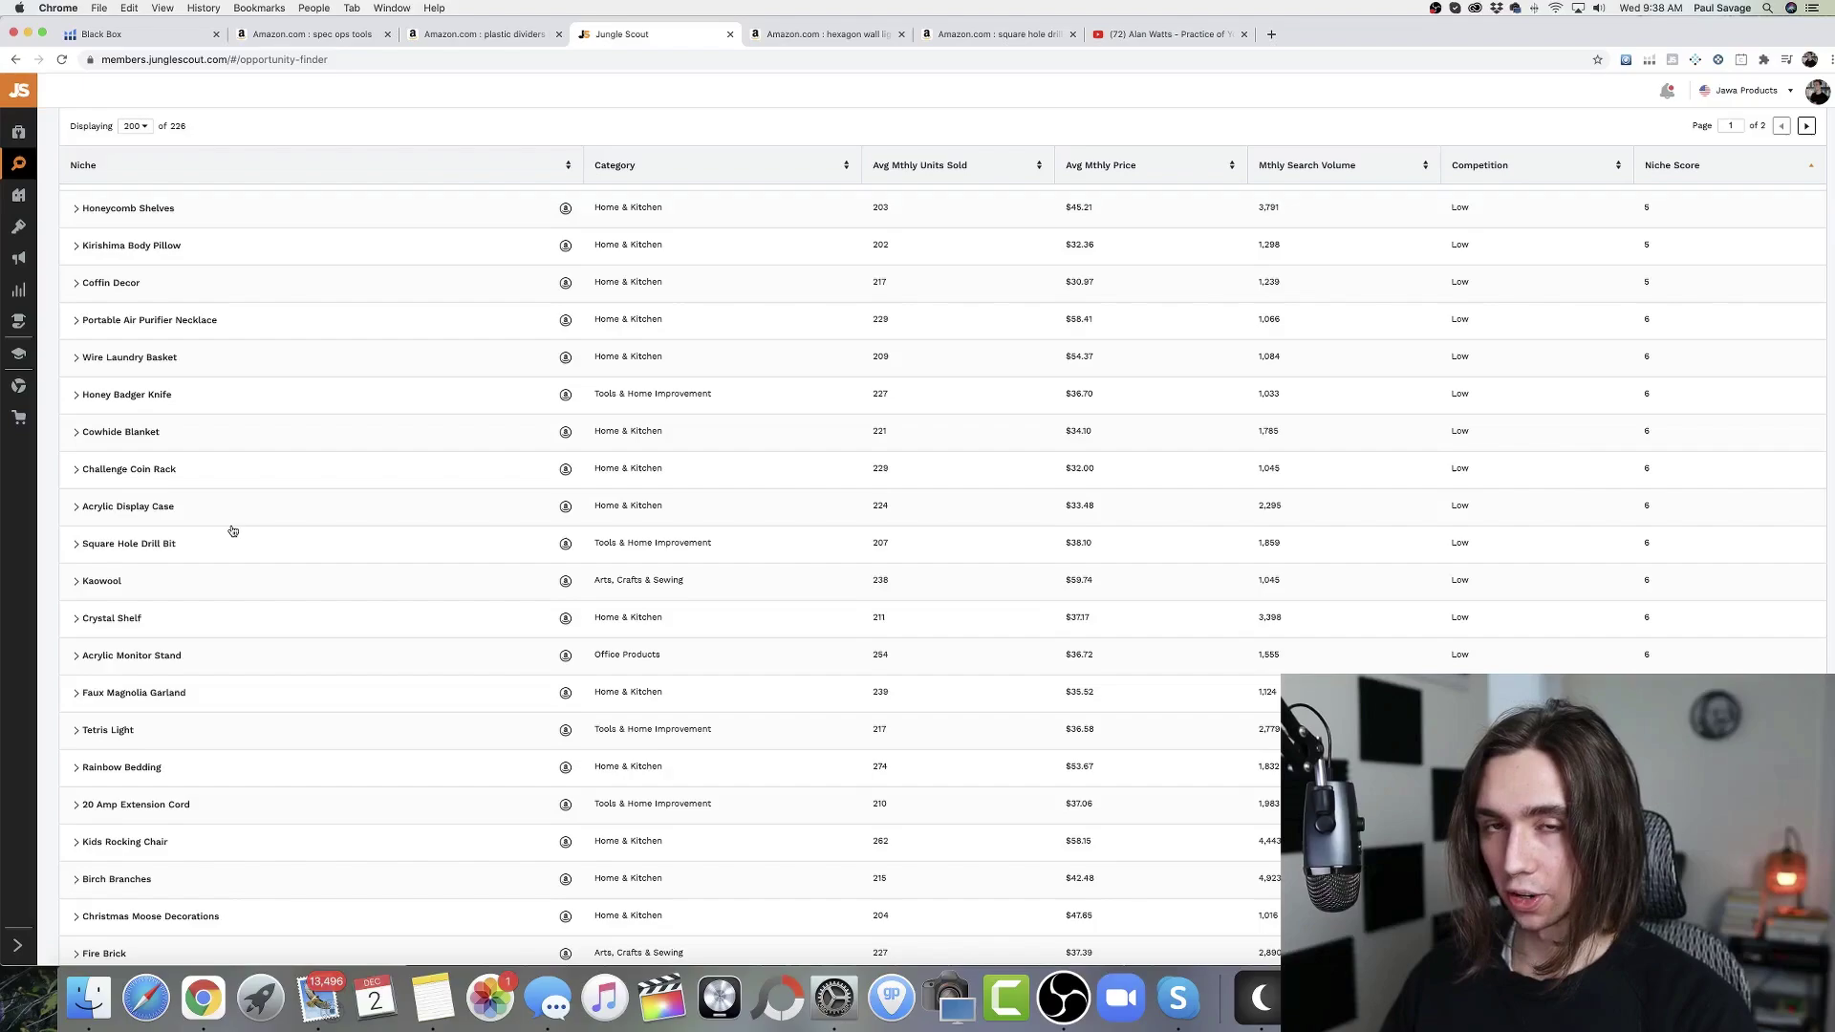
{"action": "scroll", "coordinate": [344, 587], "scroll_direction": "down", "scroll_amount": 10}
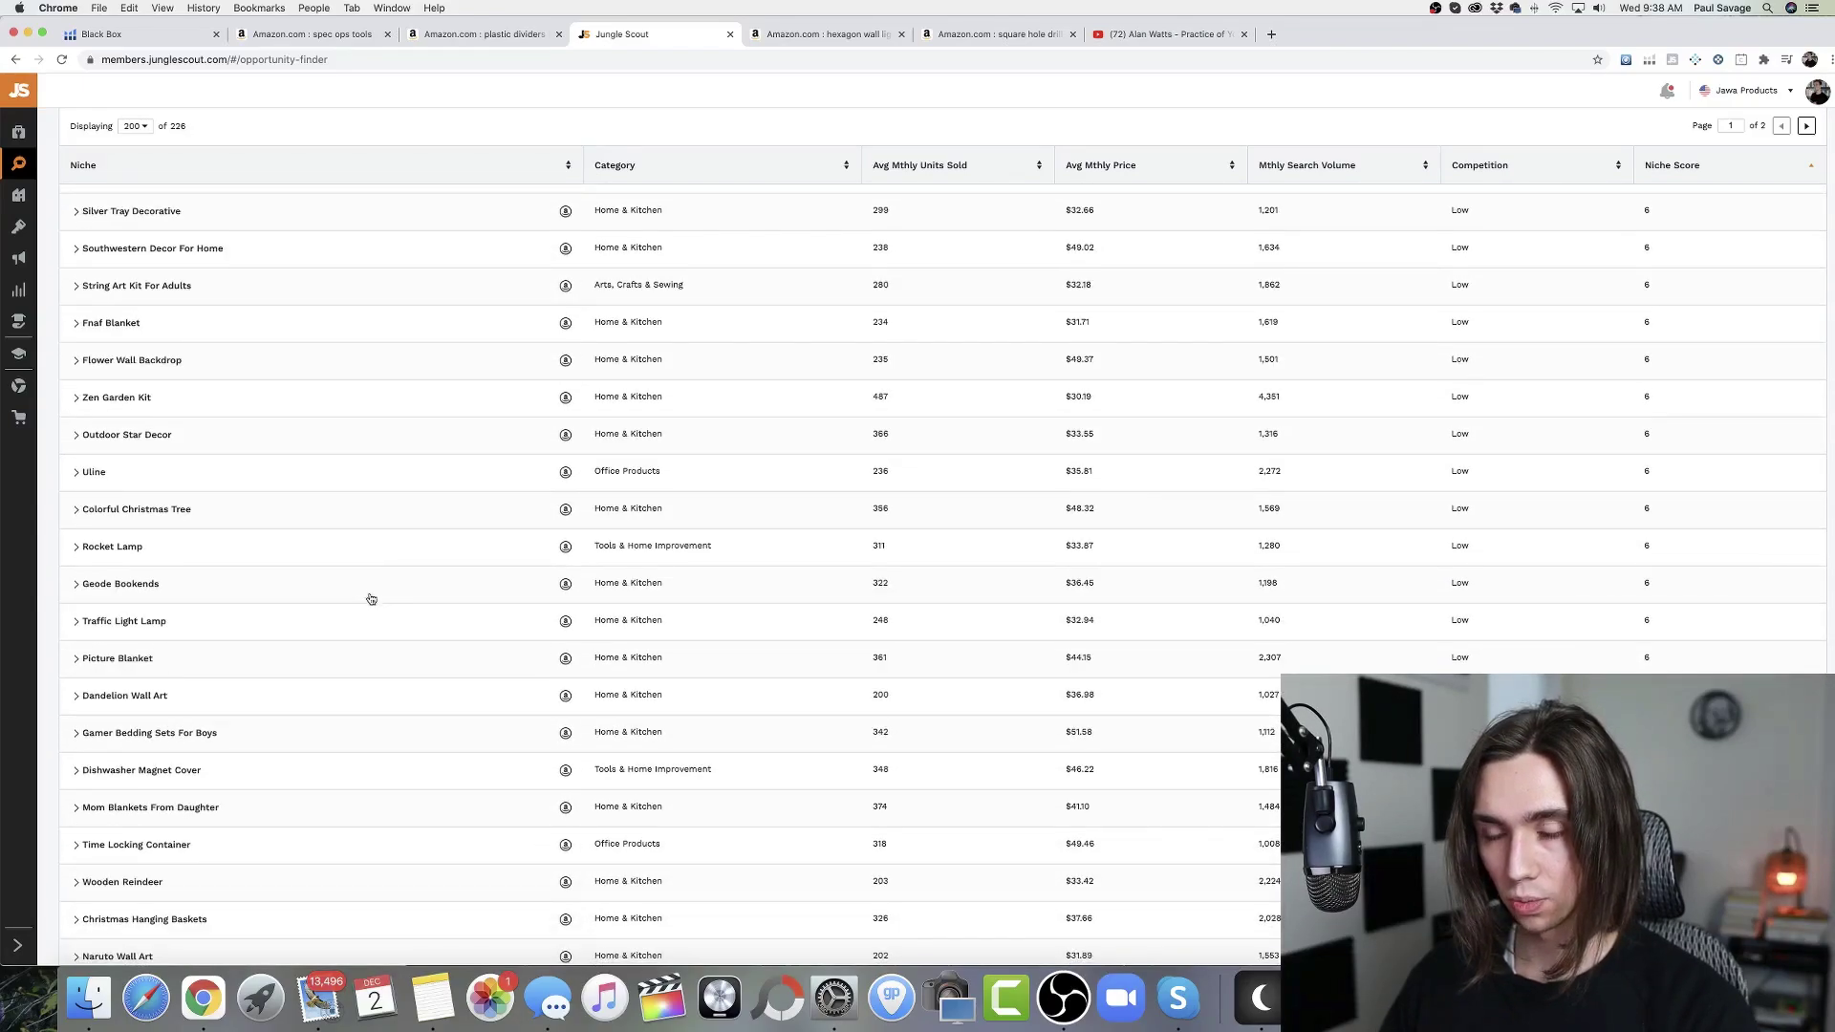
{"action": "scroll", "coordinate": [430, 664], "scroll_direction": "down", "scroll_amount": 2}
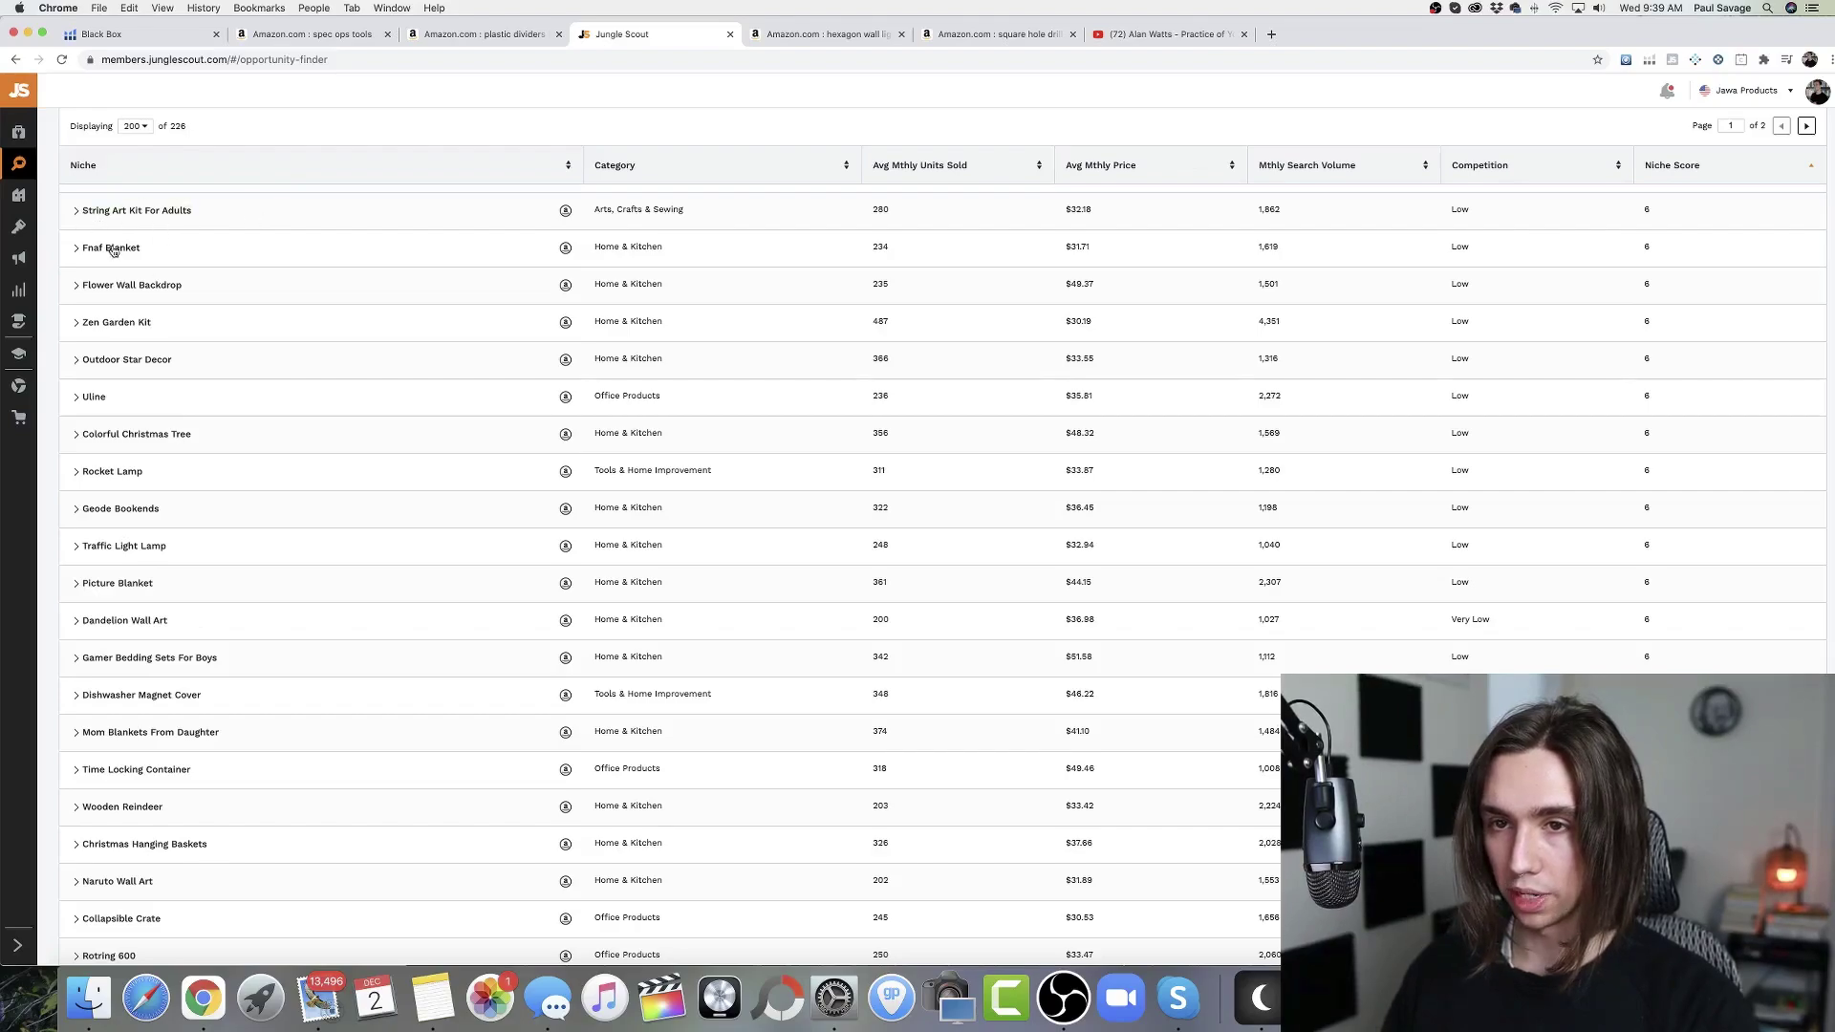
{"action": "left_click", "coordinate": [125, 211]}
{"action": "left_click", "coordinate": [75, 213]}
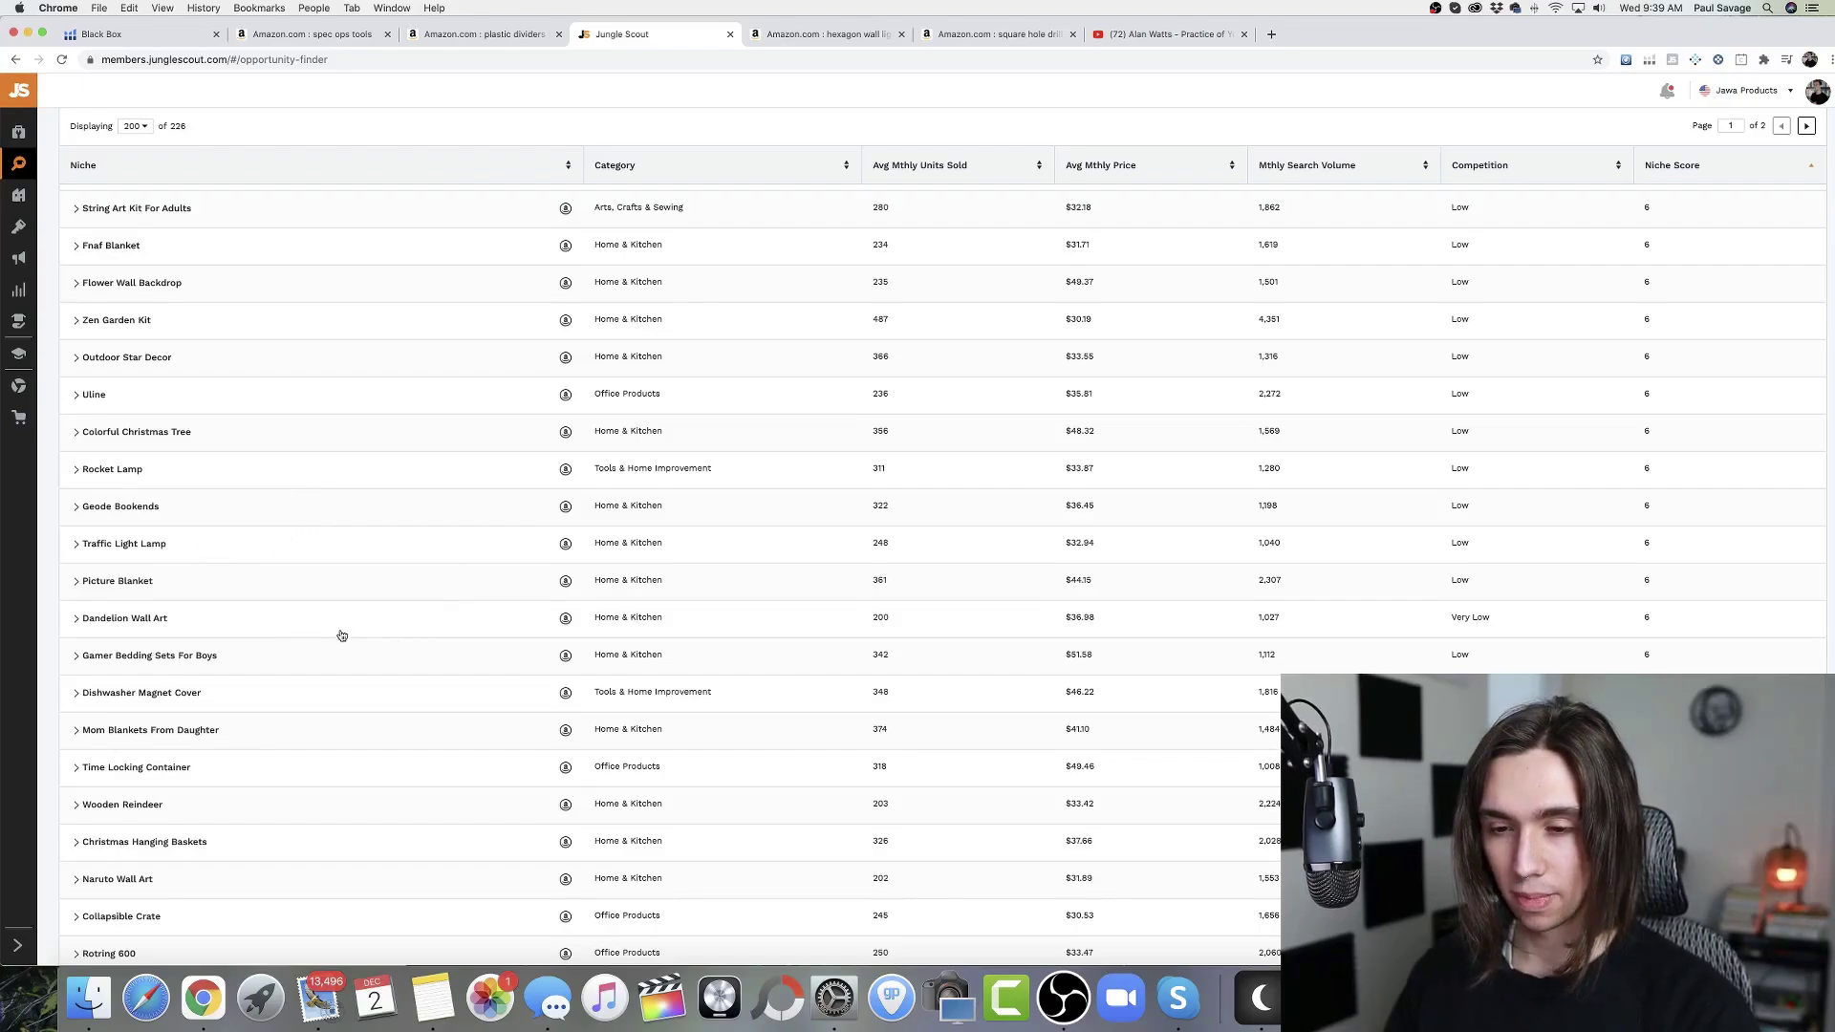
{"action": "scroll", "coordinate": [365, 633], "scroll_direction": "down", "scroll_amount": 2}
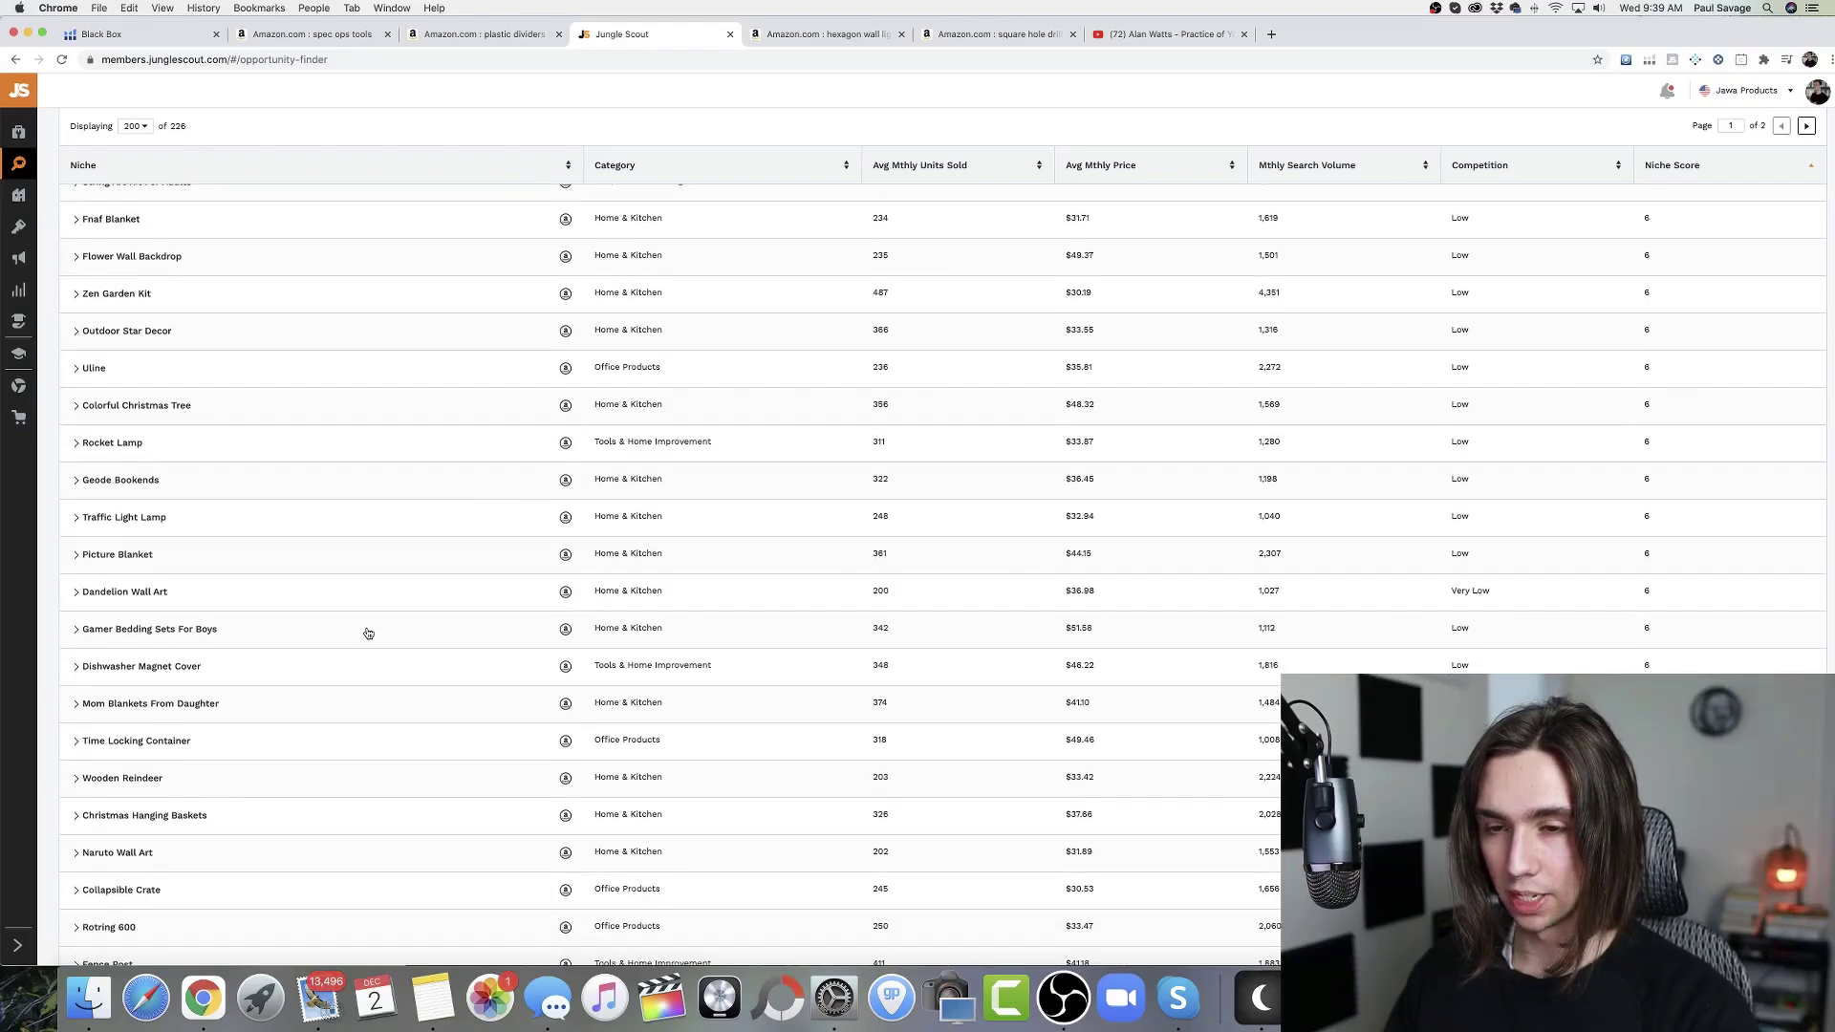
{"action": "scroll", "coordinate": [368, 634], "scroll_direction": "down", "scroll_amount": 3}
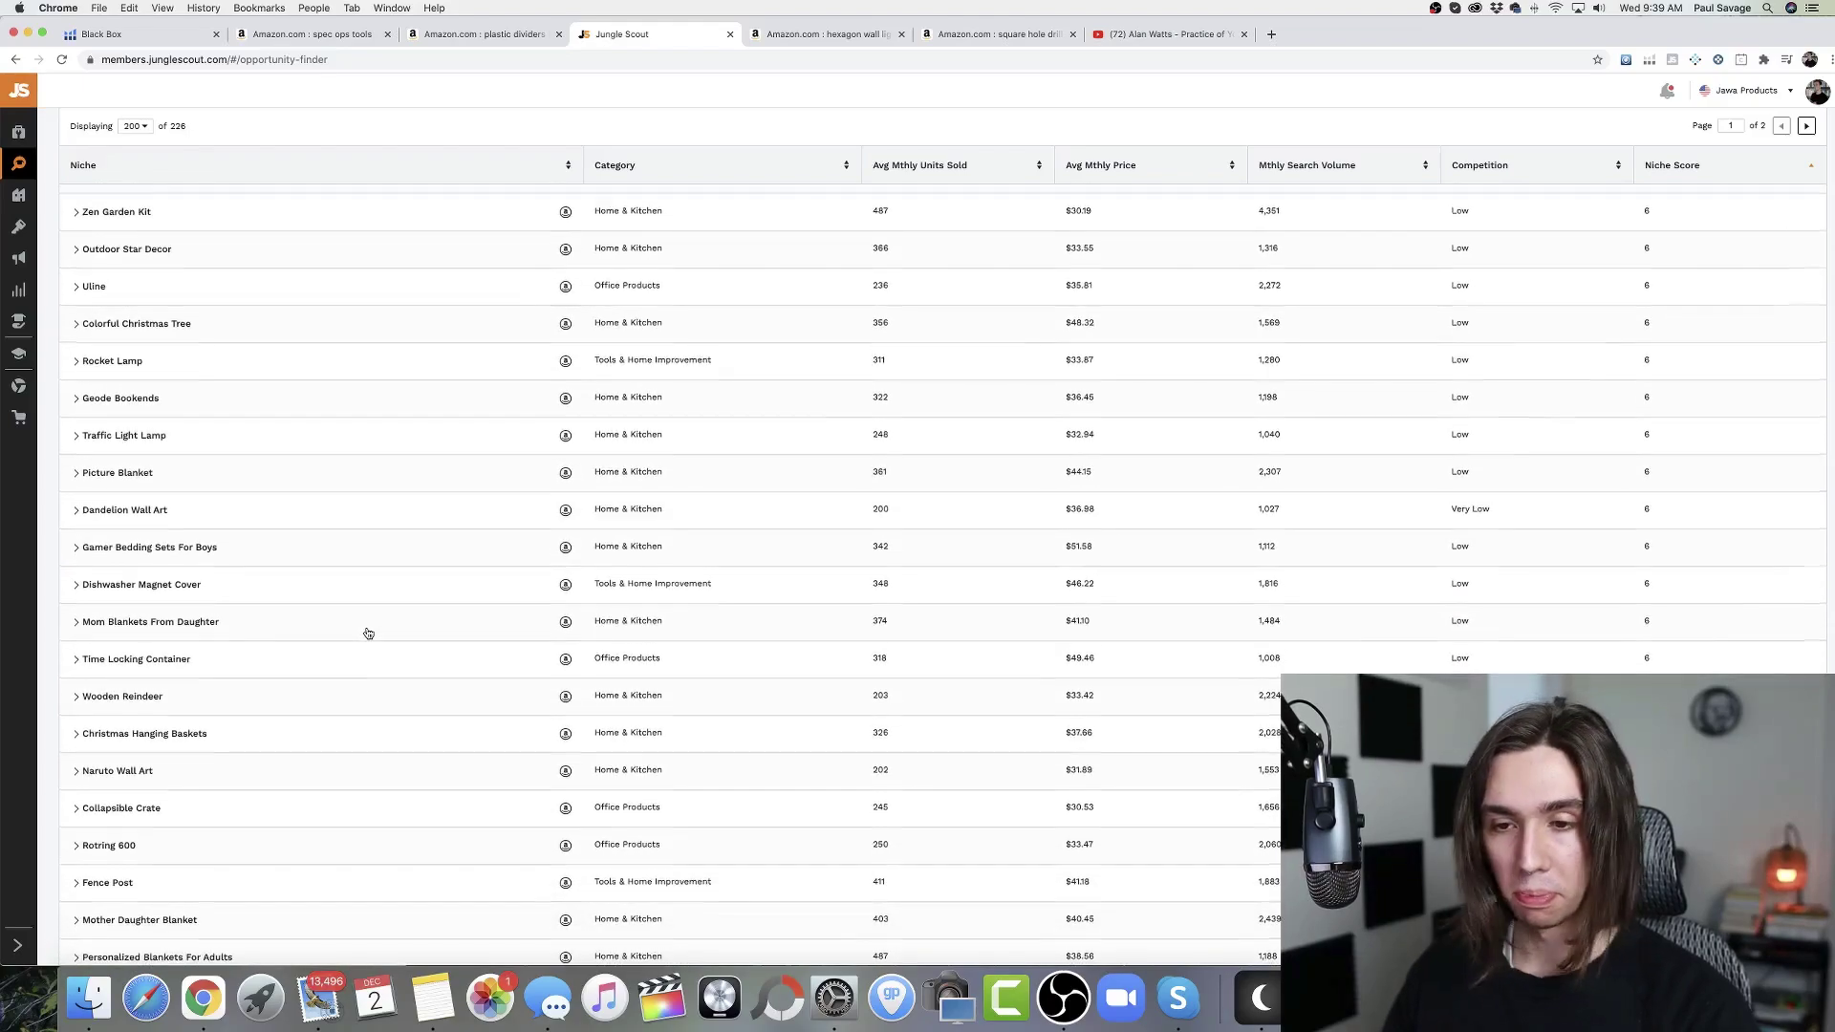
{"action": "scroll", "coordinate": [368, 633], "scroll_direction": "down", "scroll_amount": 5}
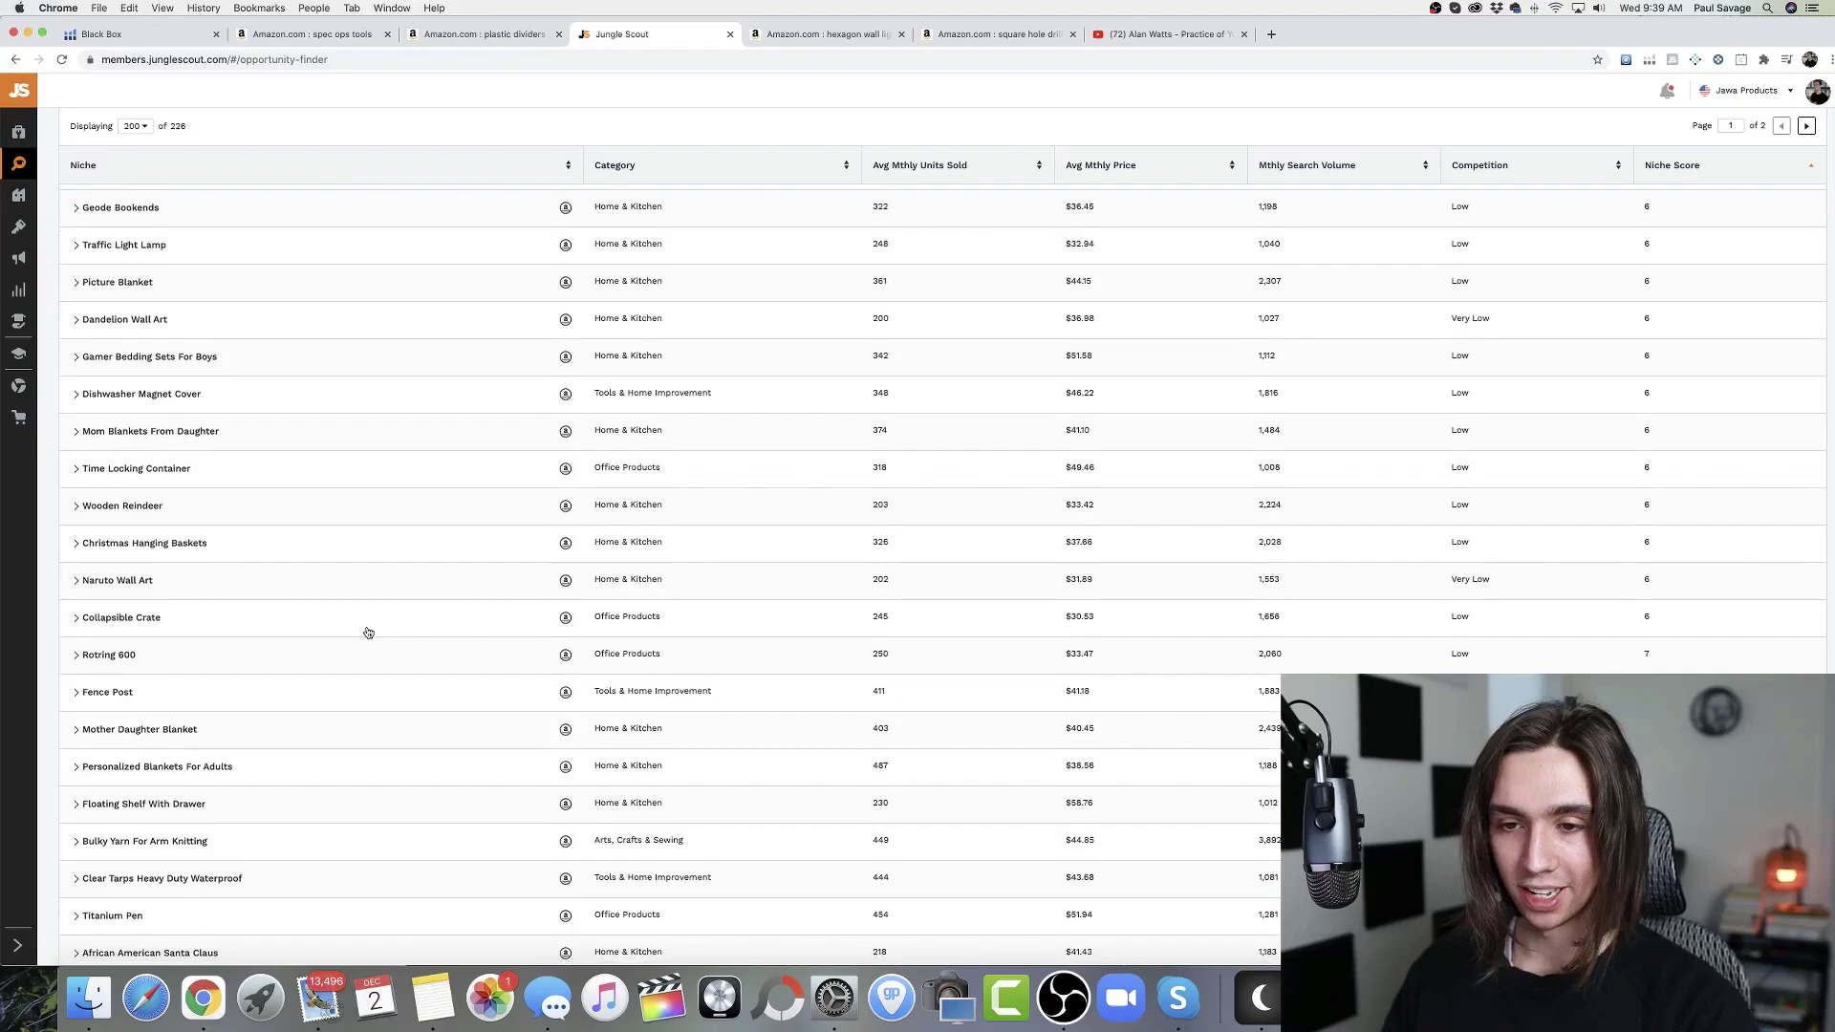
{"action": "scroll", "coordinate": [369, 632], "scroll_direction": "down", "scroll_amount": 1}
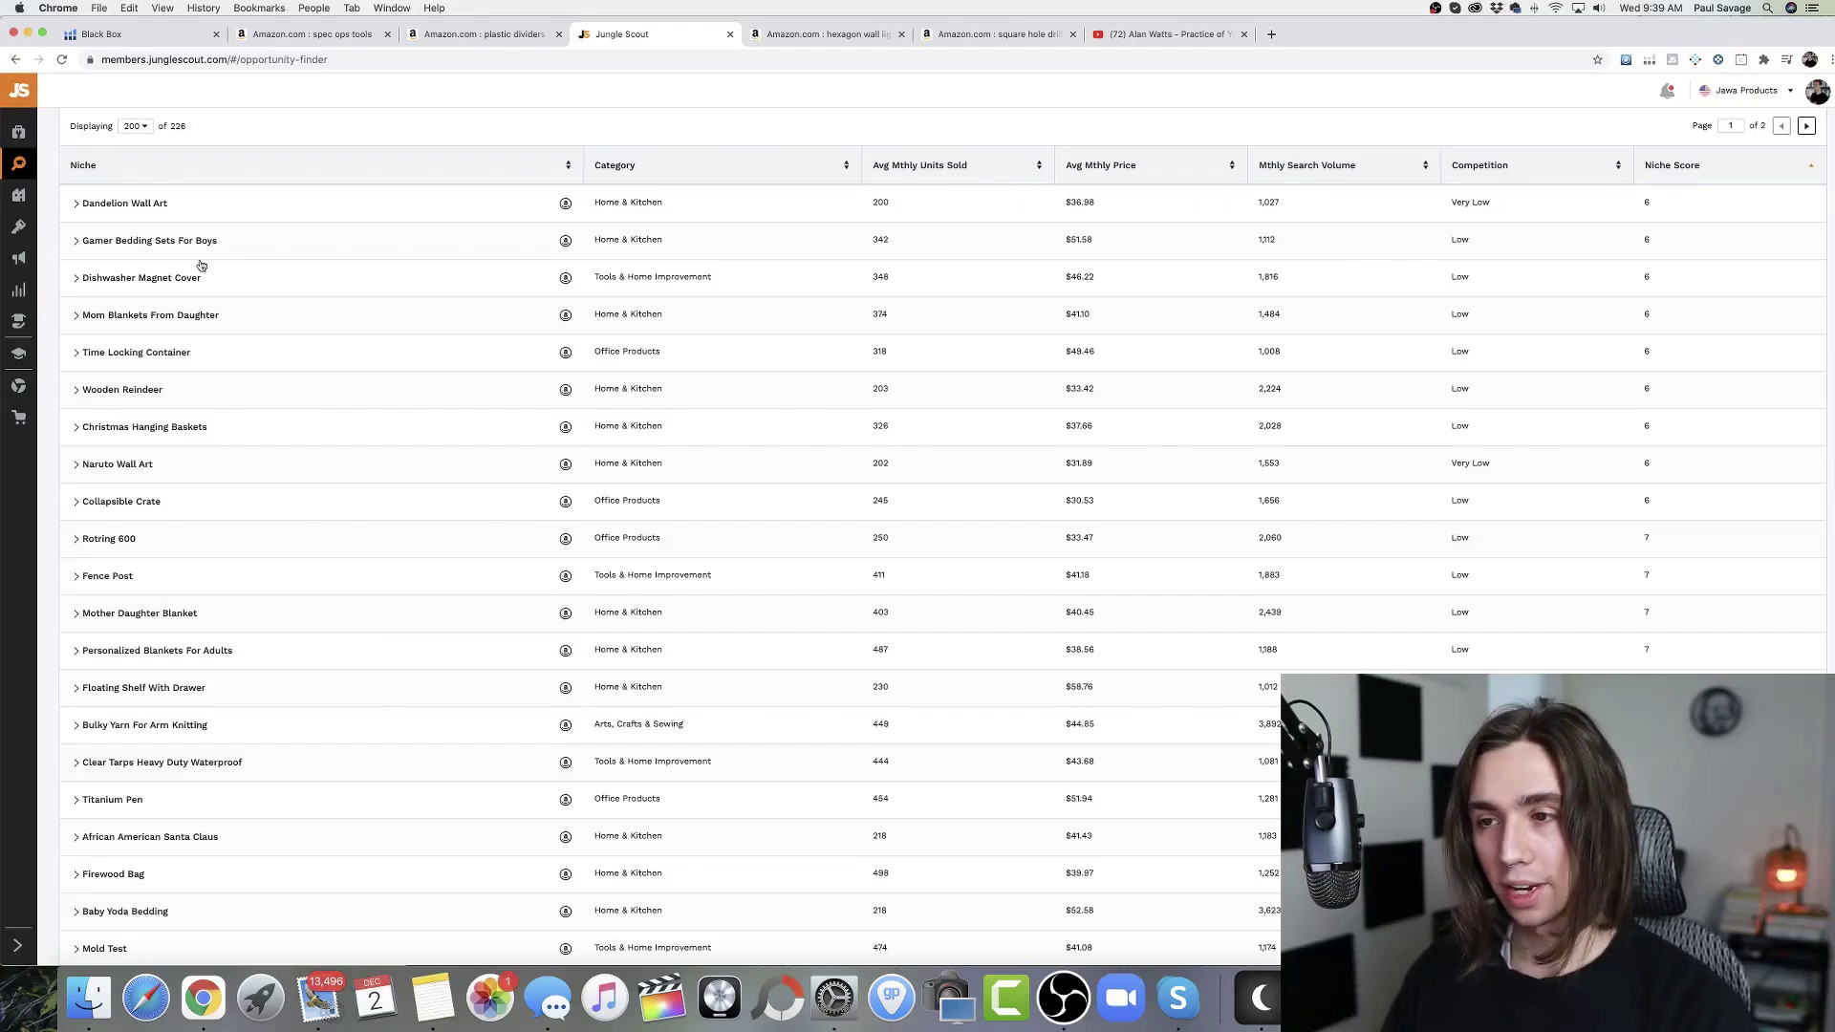
{"action": "scroll", "coordinate": [181, 361], "scroll_direction": "down", "scroll_amount": 2}
{"action": "scroll", "coordinate": [181, 363], "scroll_direction": "down", "scroll_amount": 3}
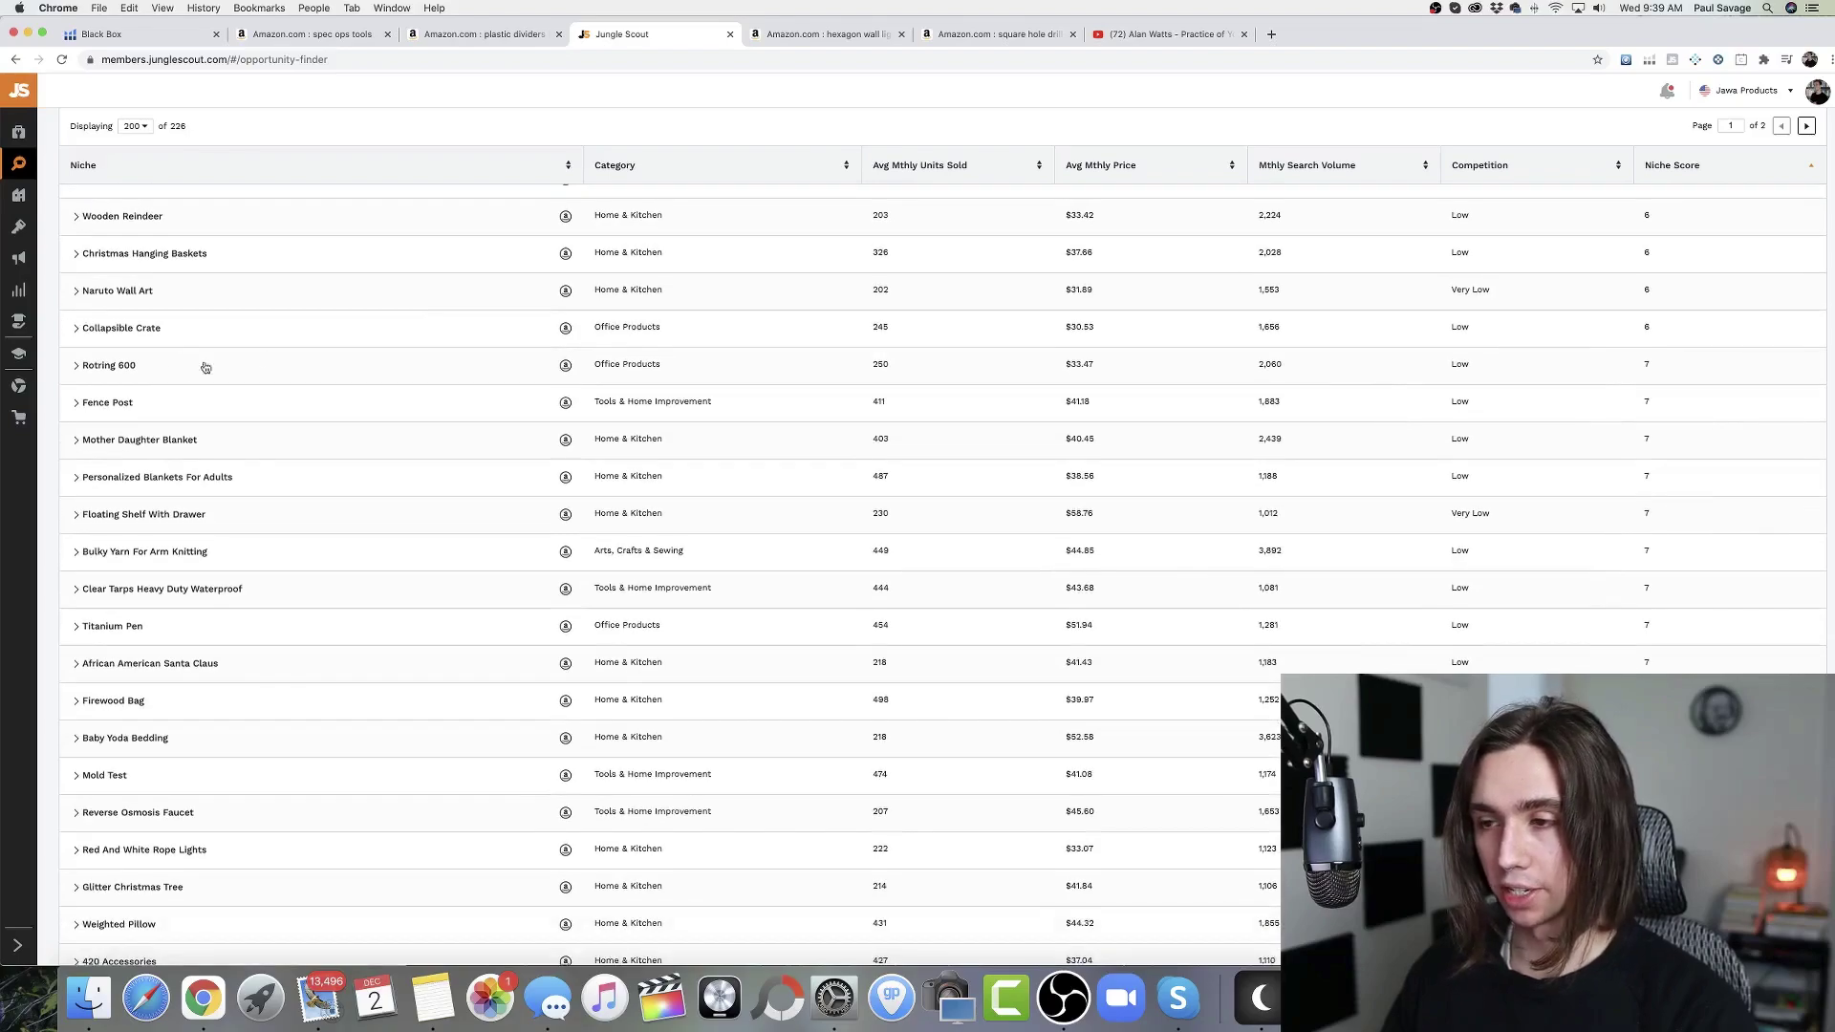
{"action": "scroll", "coordinate": [273, 339], "scroll_direction": "down", "scroll_amount": 1}
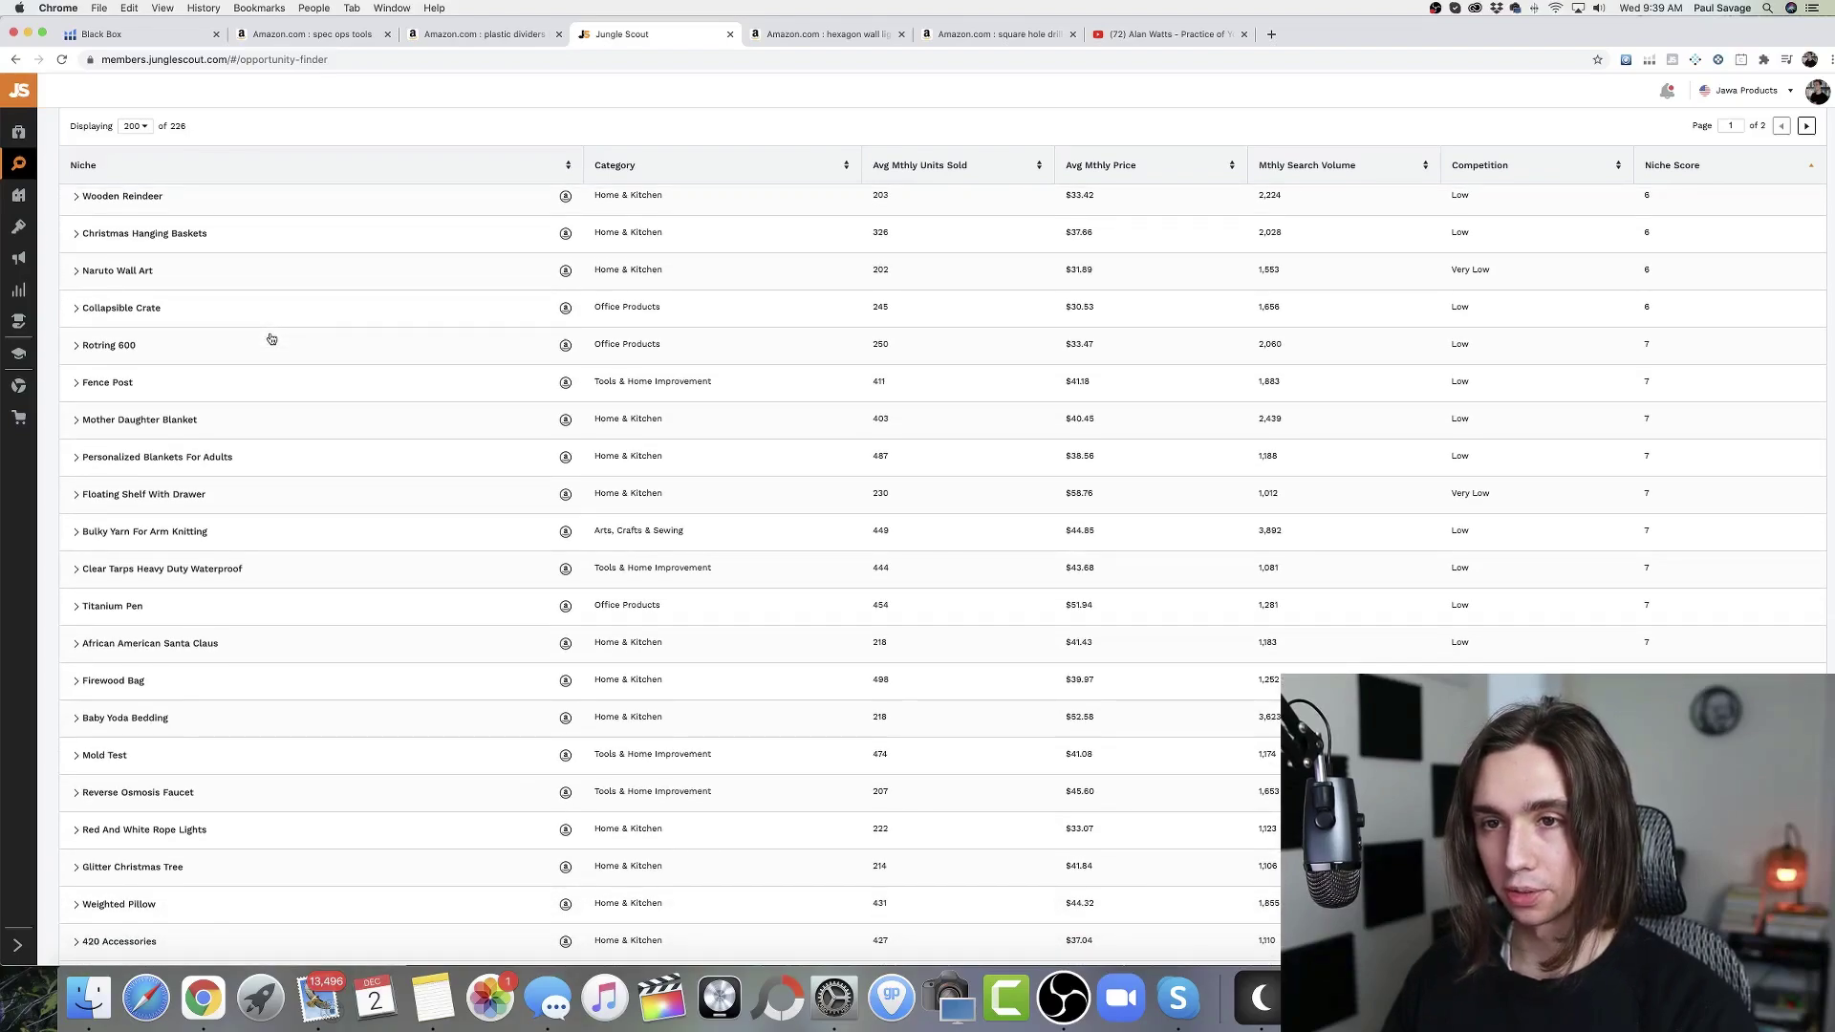
{"action": "scroll", "coordinate": [230, 402], "scroll_direction": "down", "scroll_amount": 2}
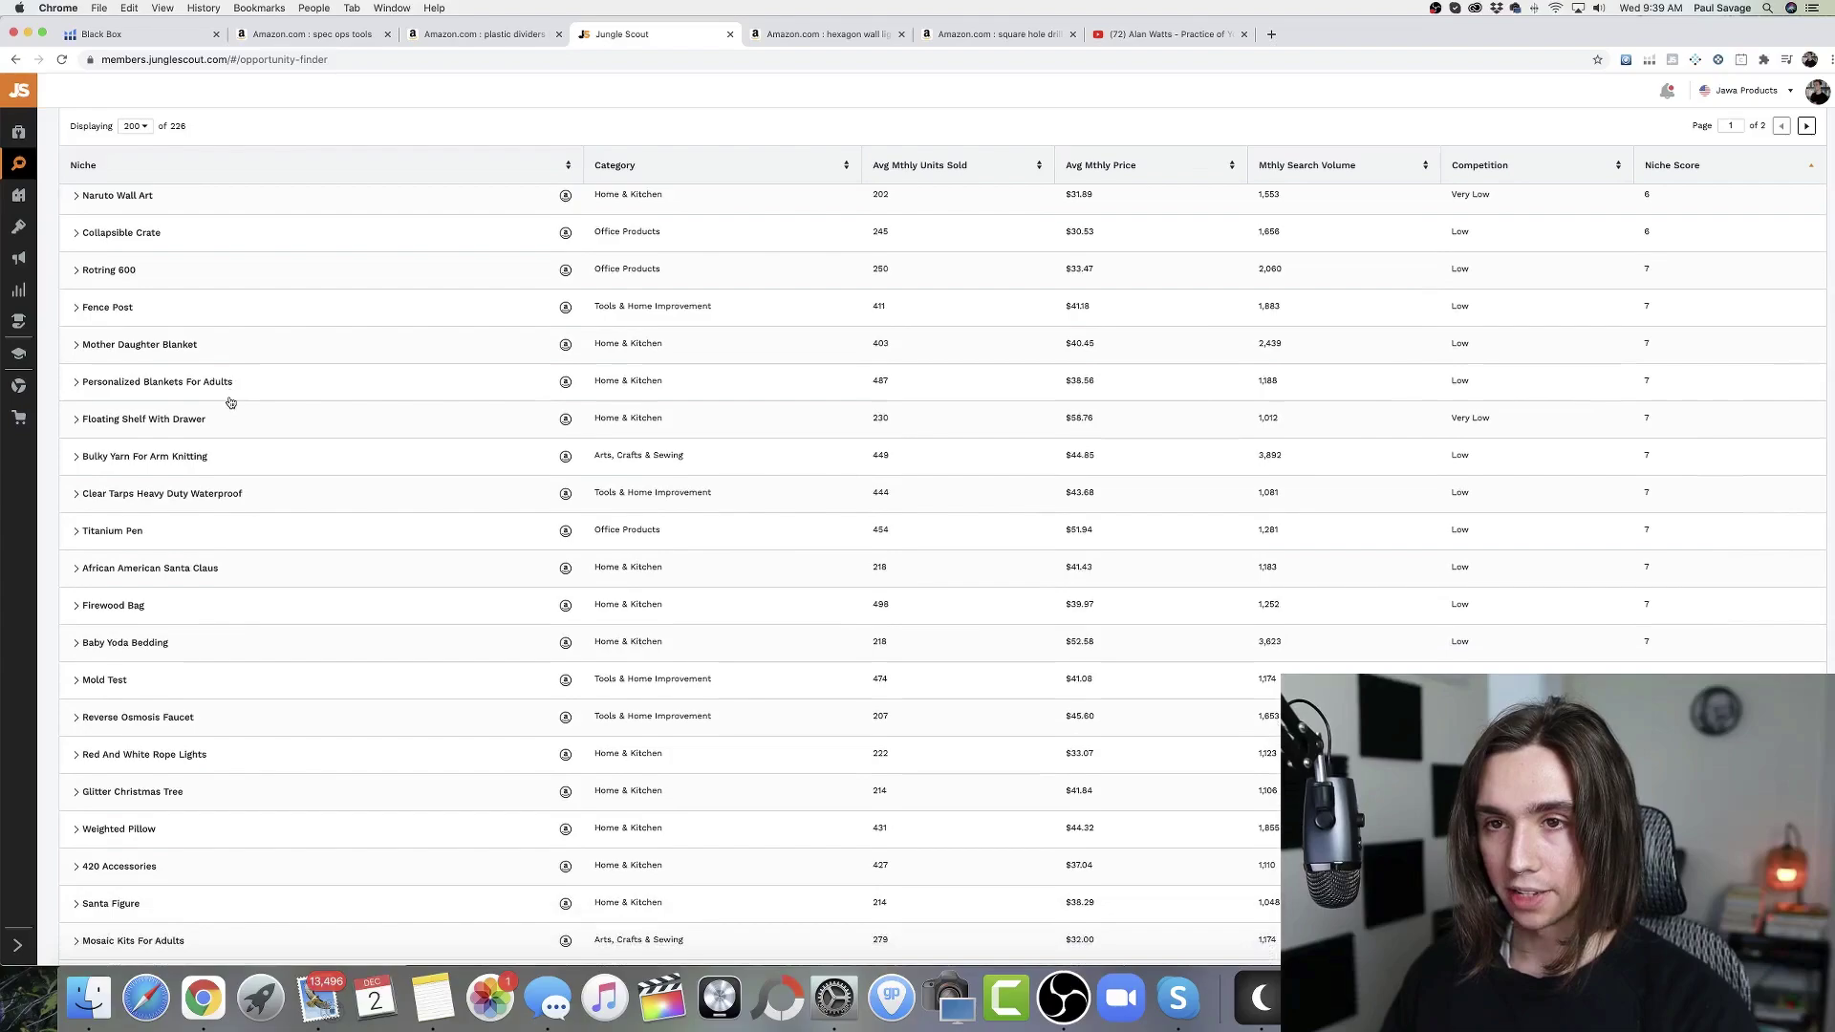
{"action": "scroll", "coordinate": [231, 403], "scroll_direction": "down", "scroll_amount": 2}
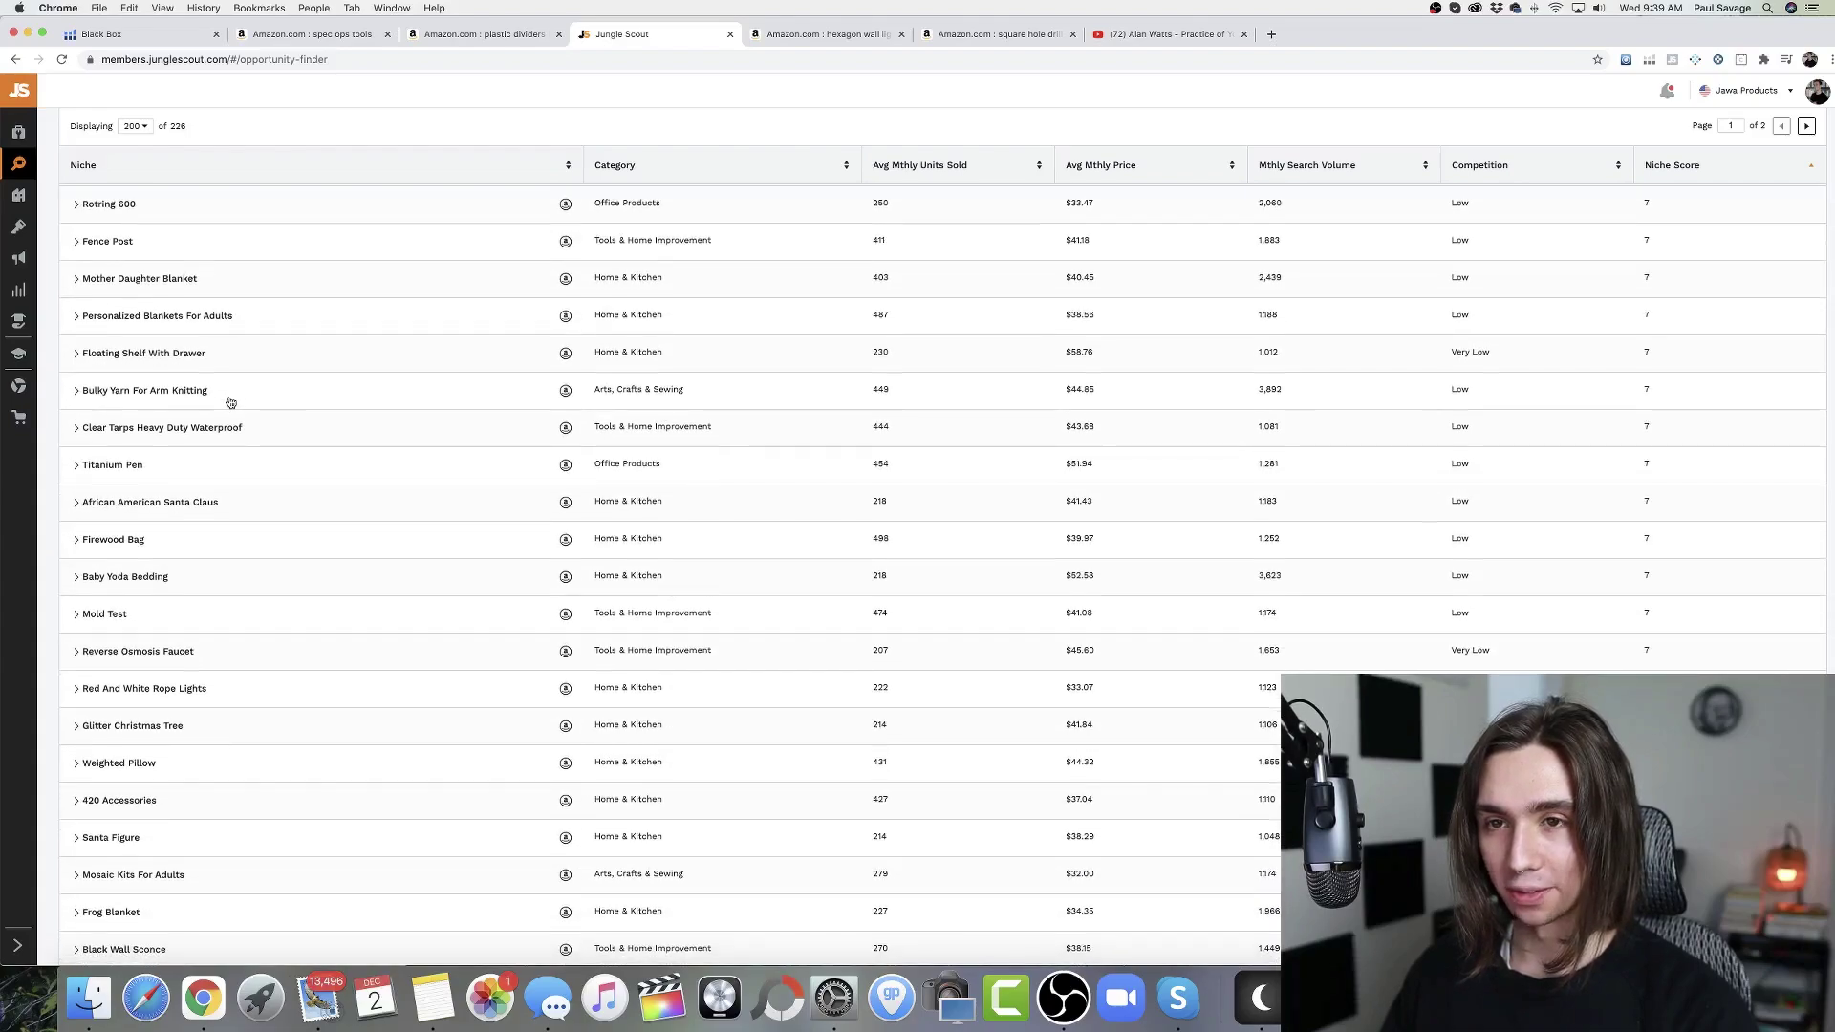
{"action": "scroll", "coordinate": [230, 402], "scroll_direction": "down", "scroll_amount": 1}
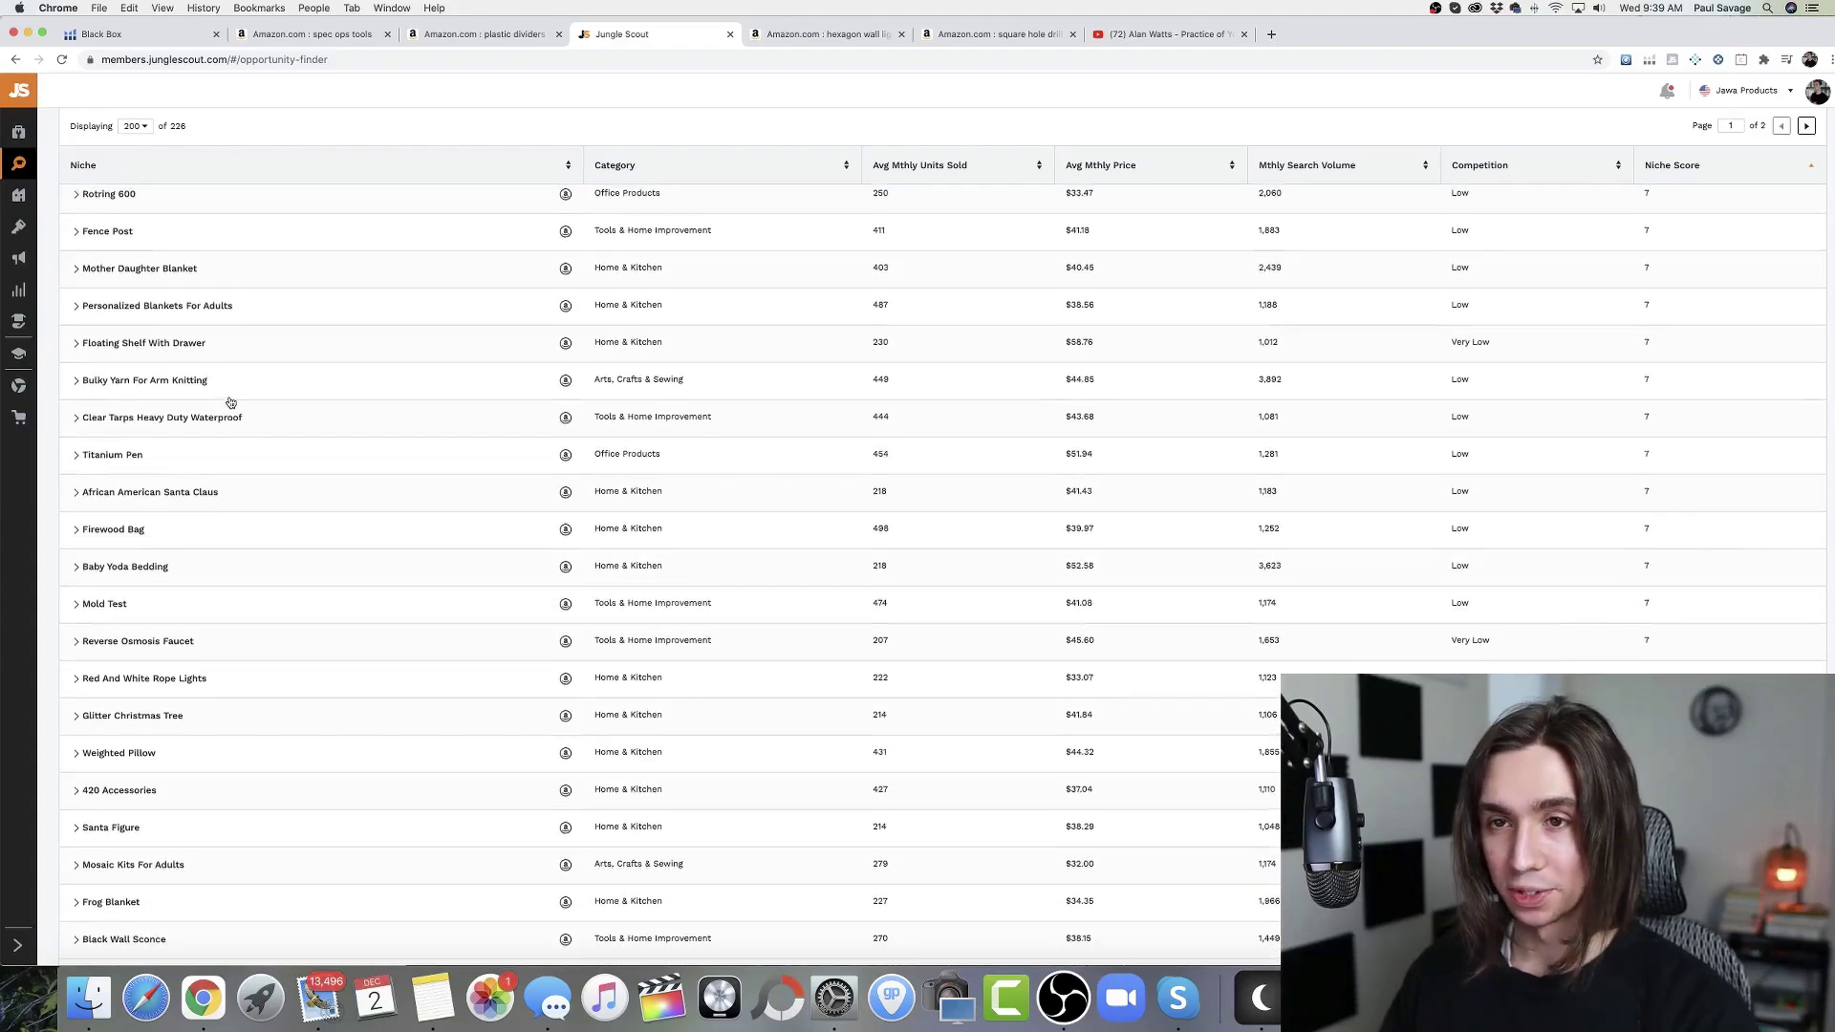
{"action": "scroll", "coordinate": [231, 402], "scroll_direction": "up", "scroll_amount": 1}
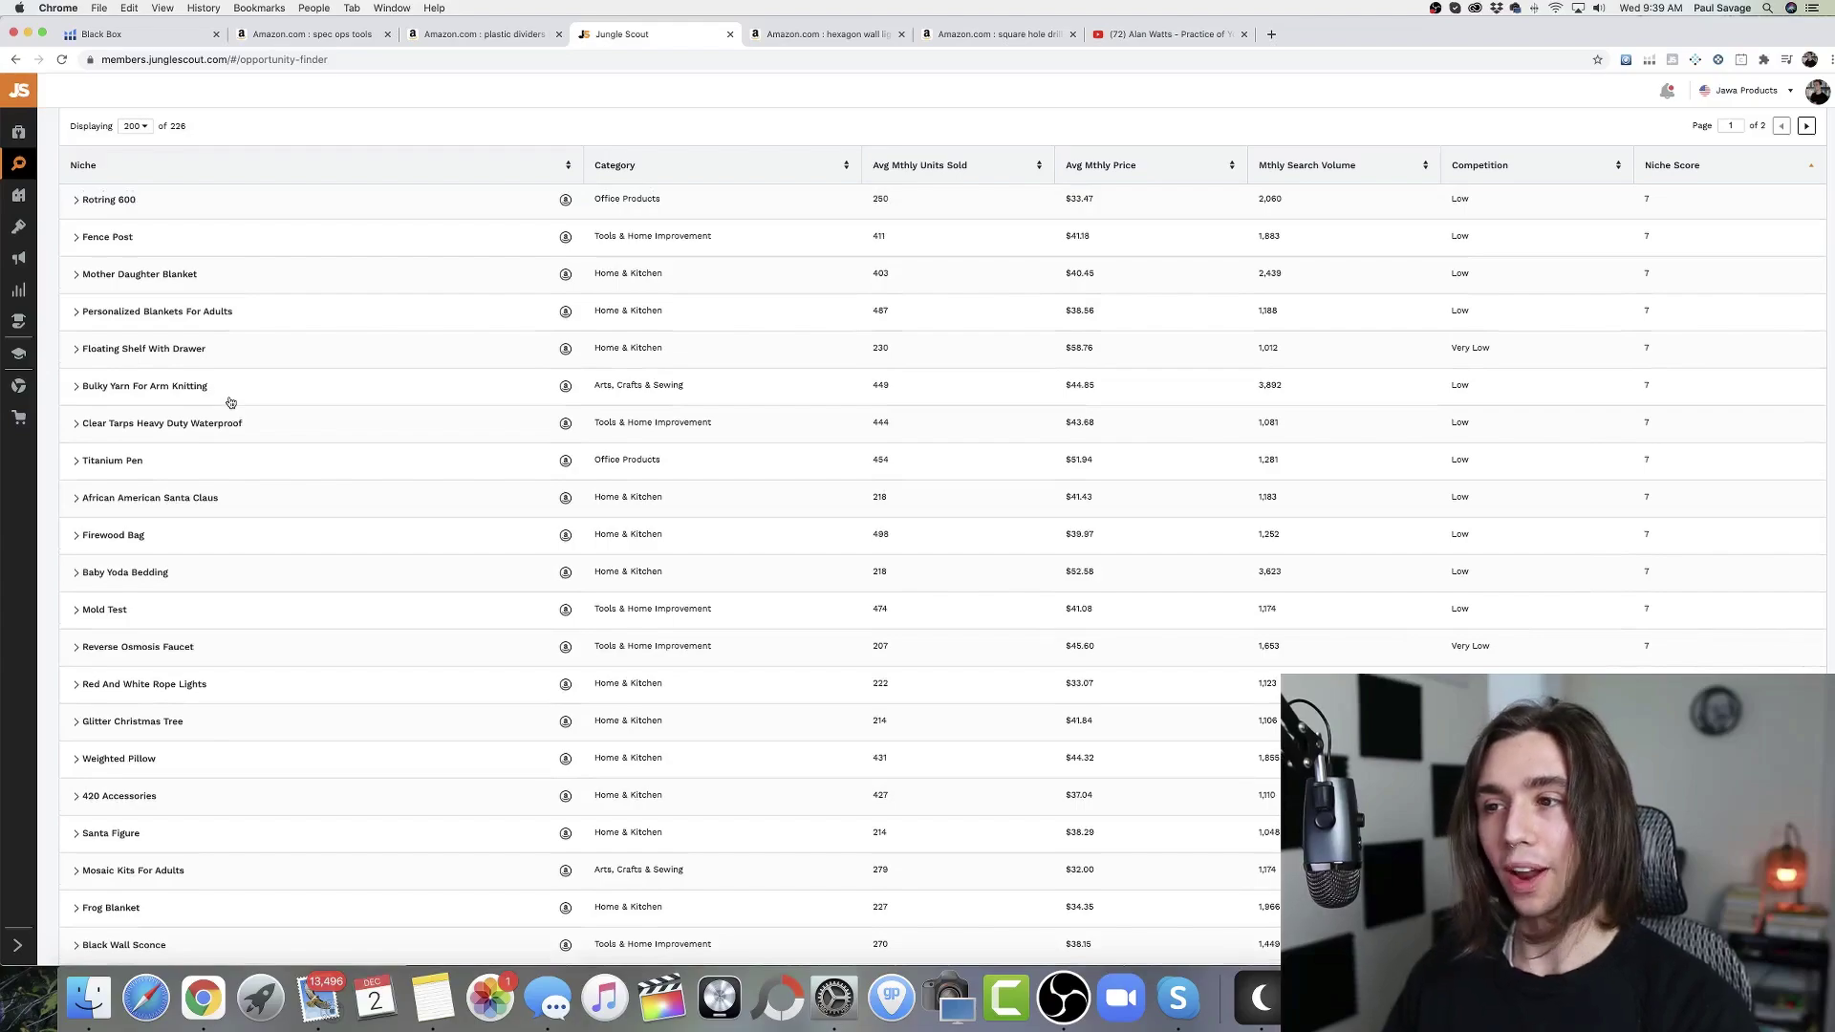
{"action": "scroll", "coordinate": [231, 402], "scroll_direction": "up", "scroll_amount": 1}
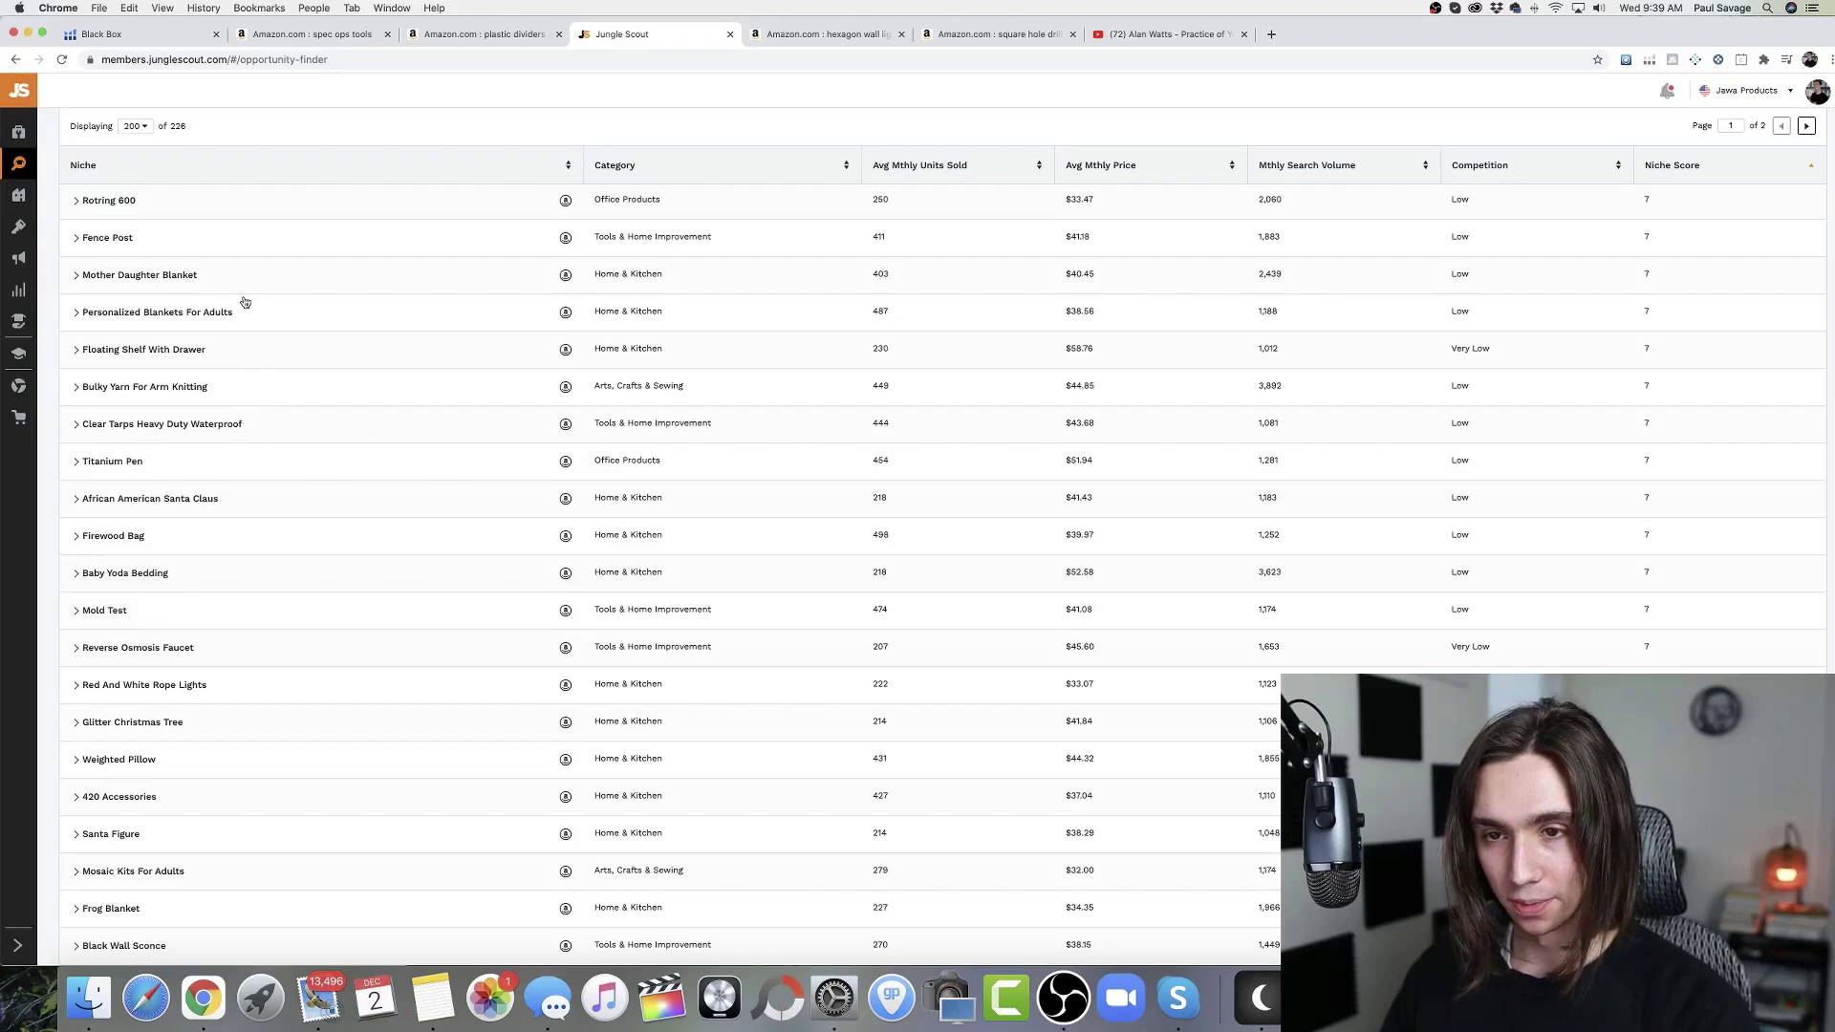
{"action": "scroll", "coordinate": [268, 464], "scroll_direction": "down", "scroll_amount": 3}
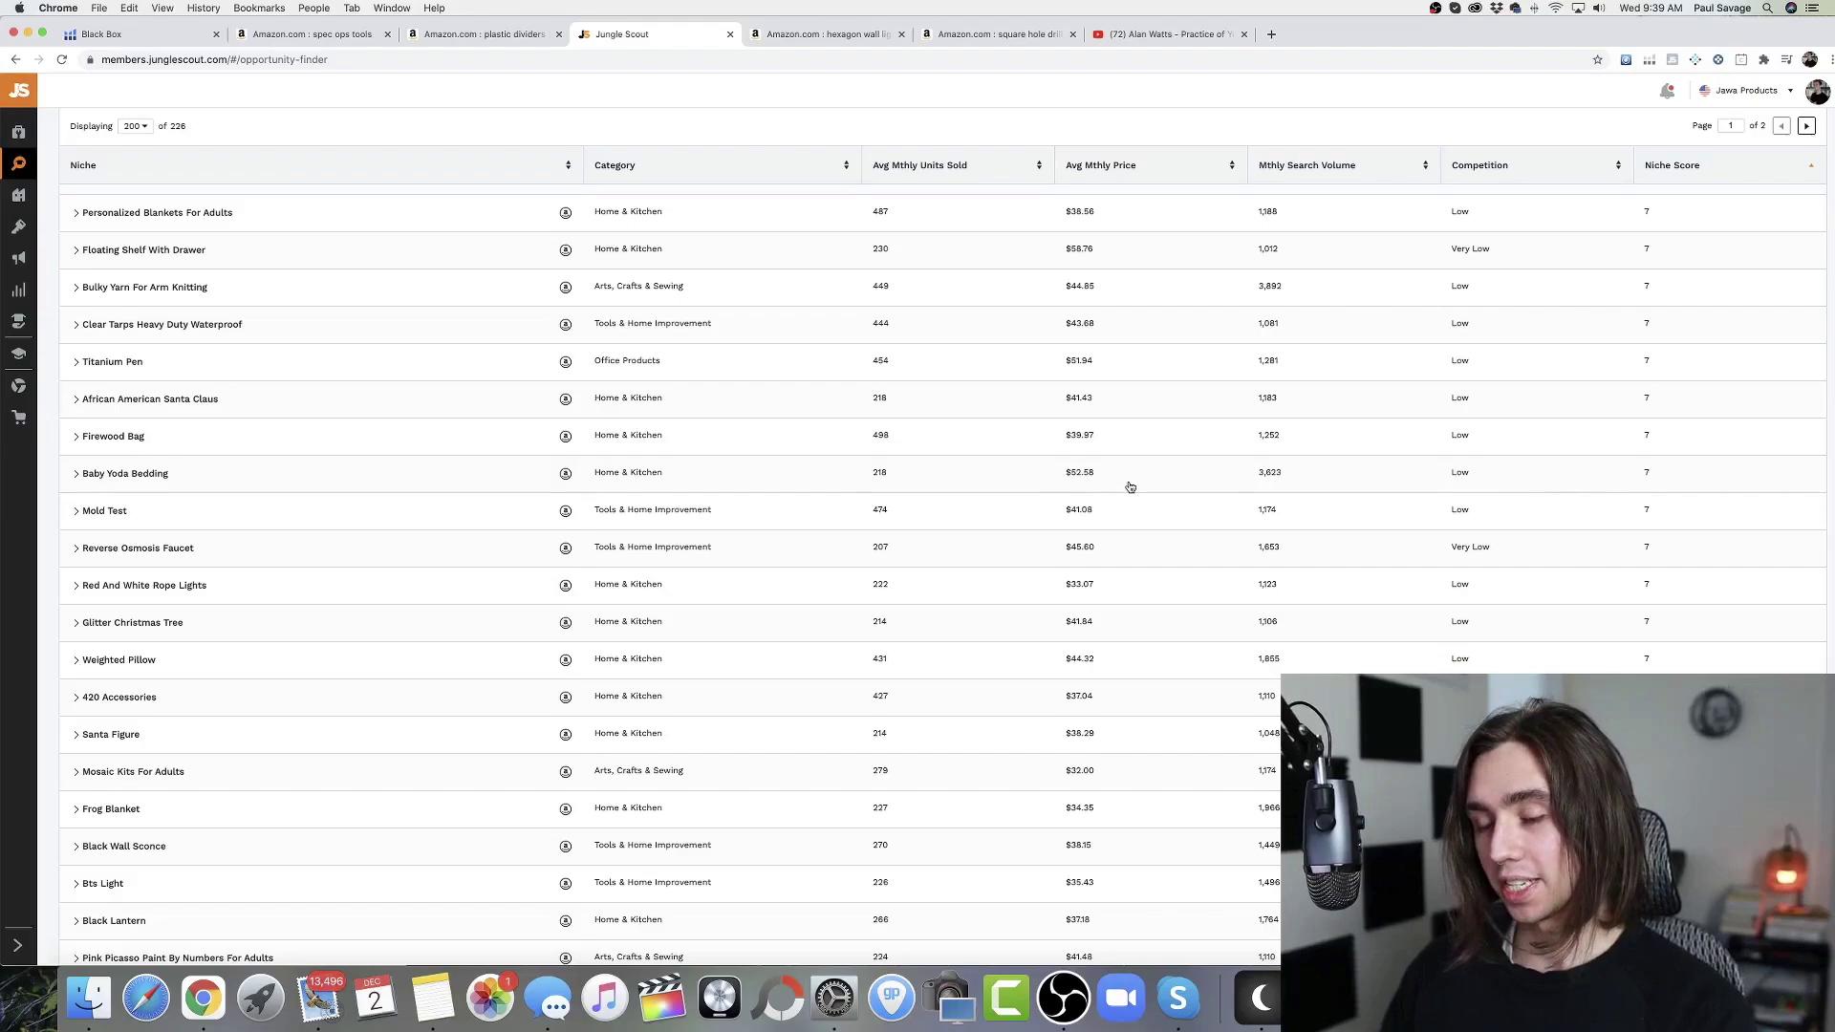
Step: Back in Black Box, select the paris throw blanket row's 1,000 search volume
{"action": "left_click", "coordinate": [105, 34]}
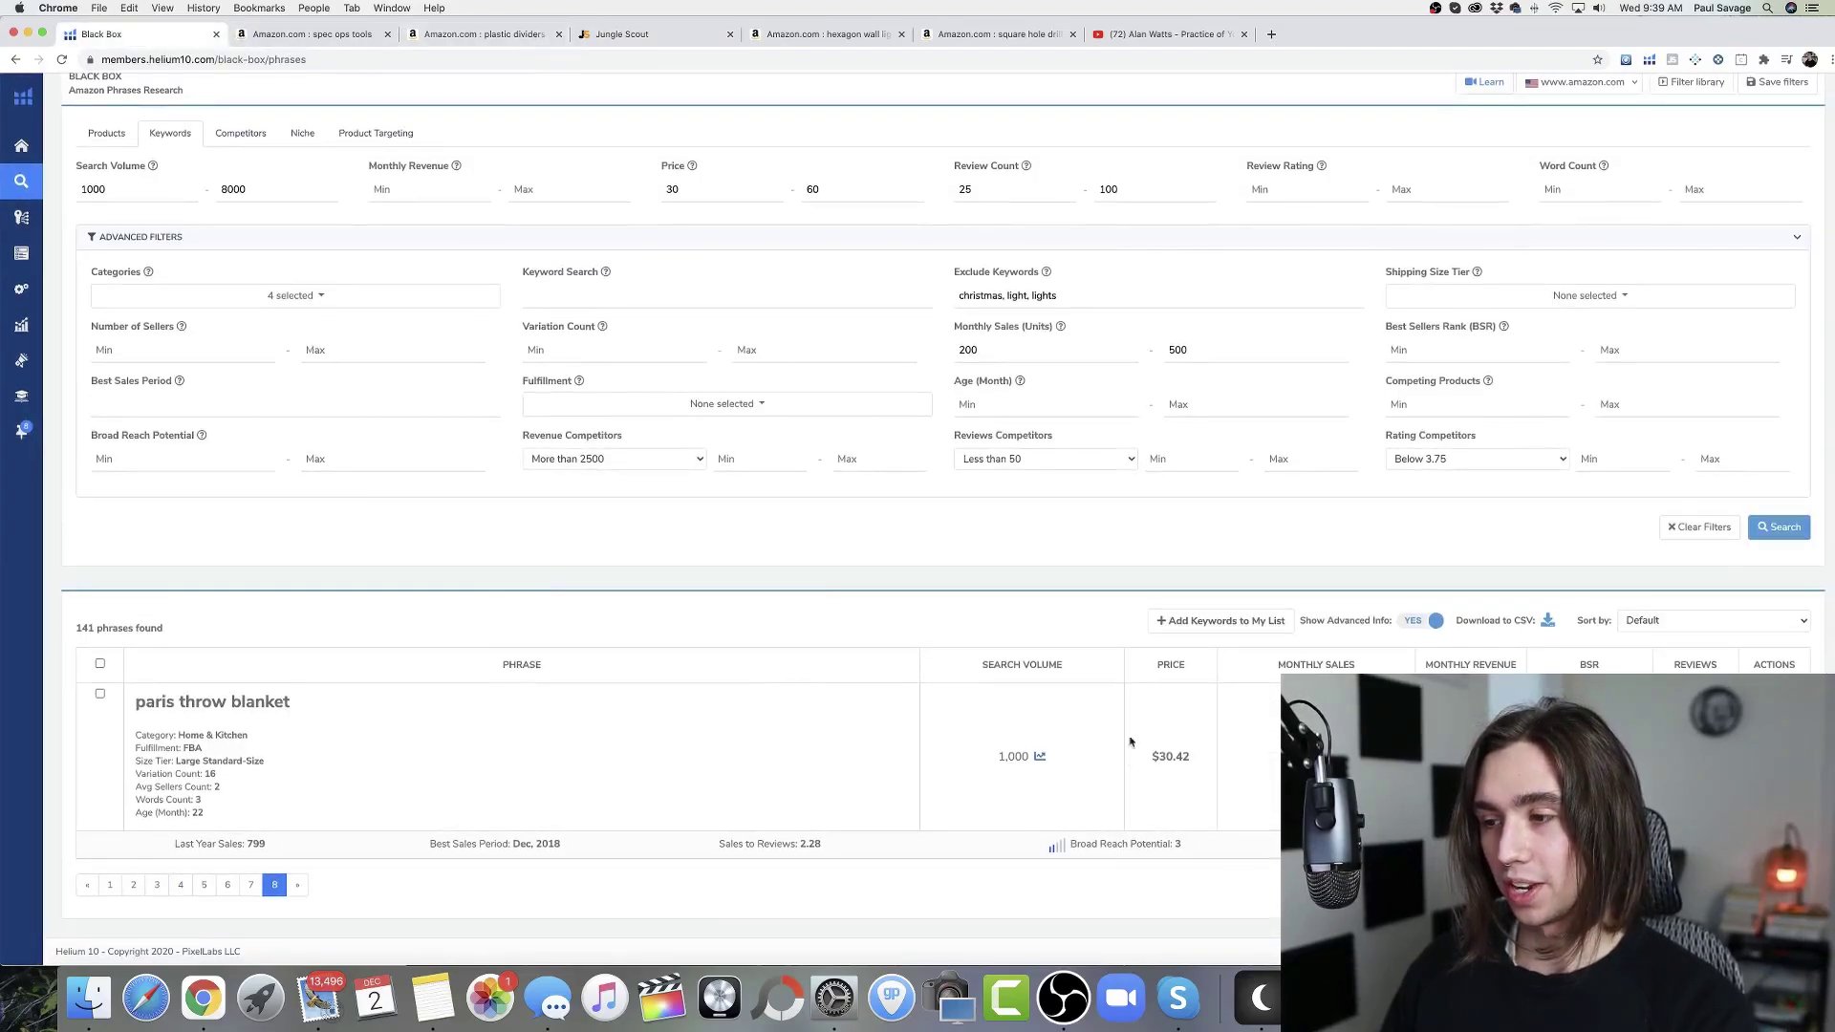
{"action": "double_click", "coordinate": [1004, 758]}
{"action": "left_click", "coordinate": [1108, 768]}
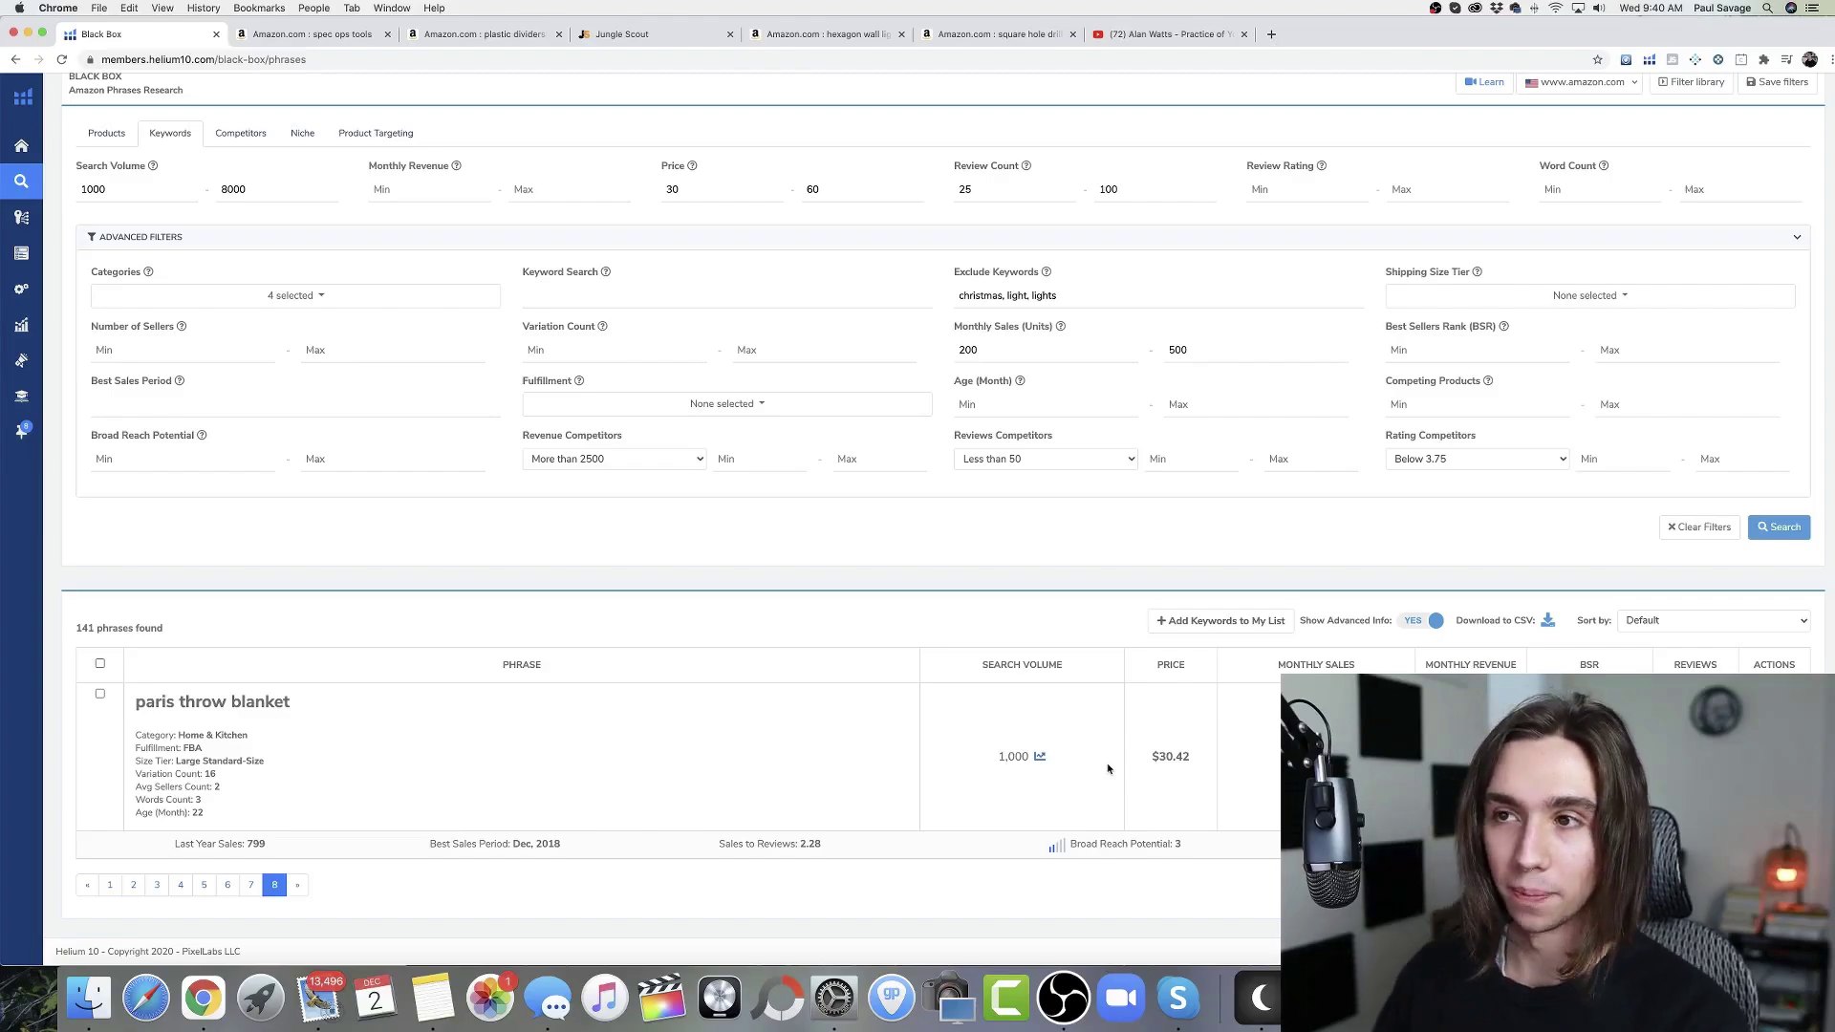
Step: Scroll down the Opportunity Finder niches to White Christmas Wreath and Rattan Shelf
{"action": "left_click", "coordinate": [691, 38]}
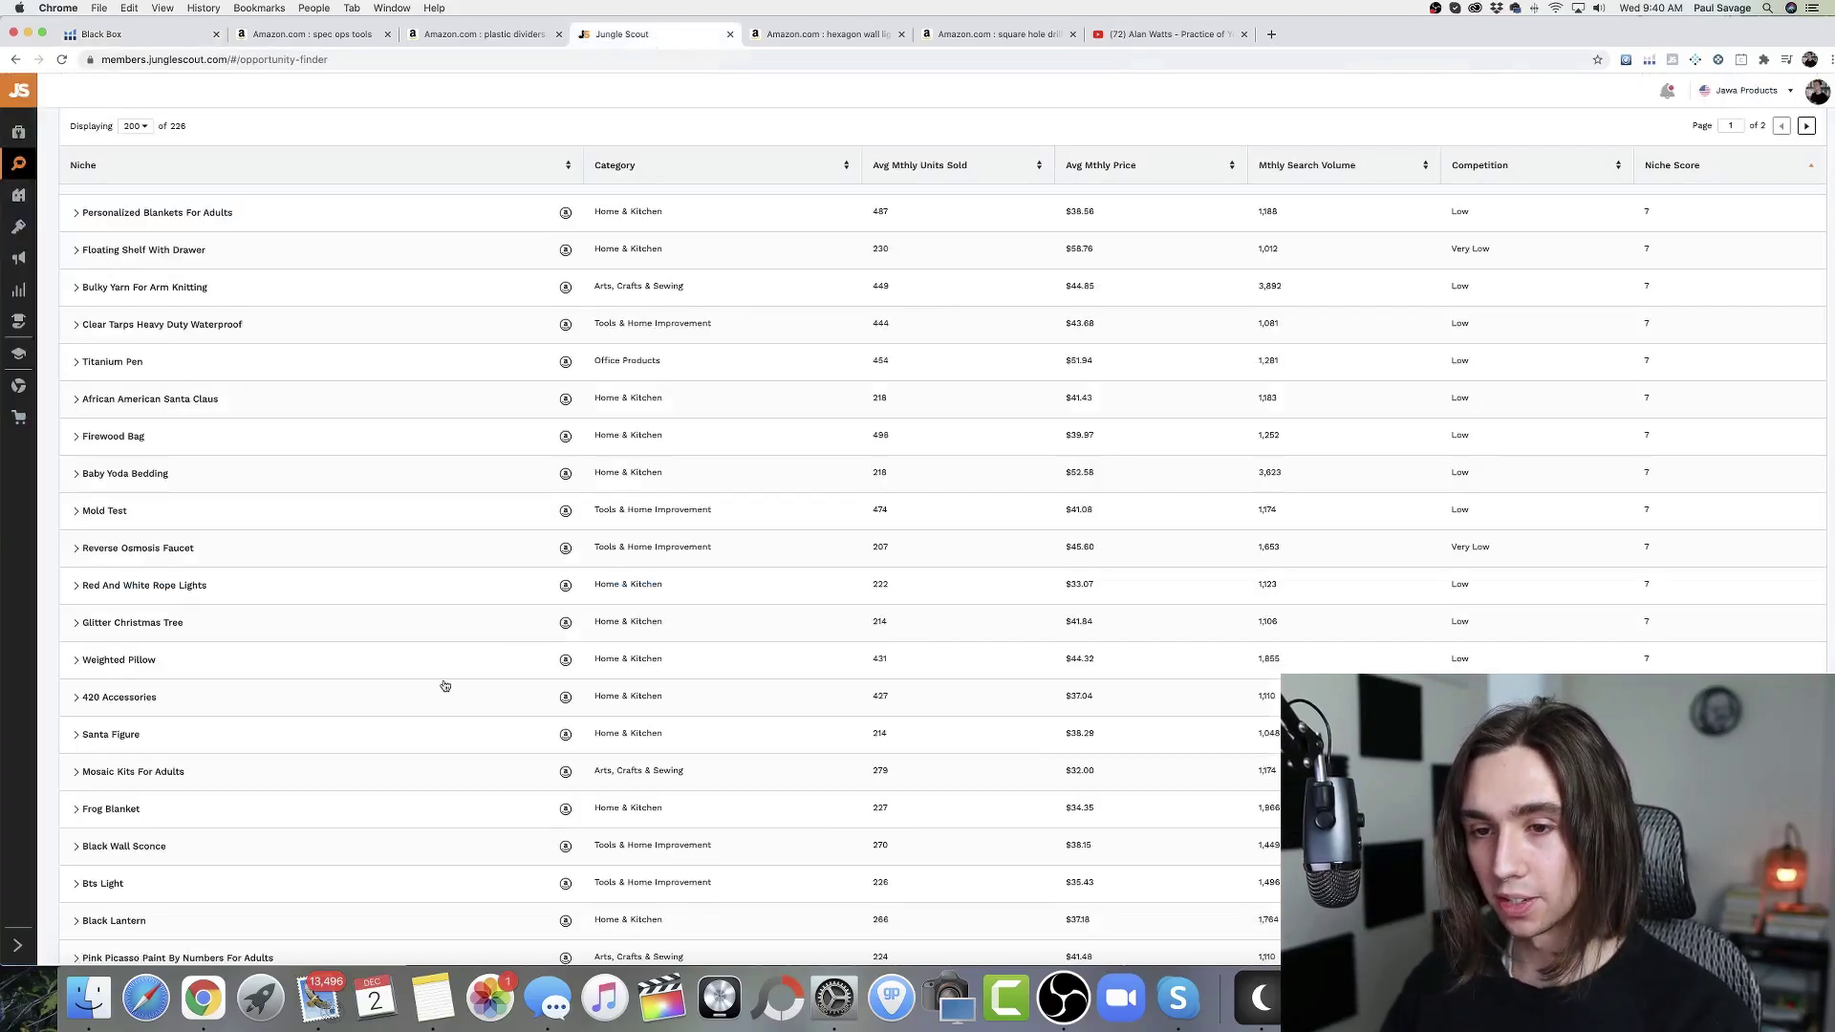
{"action": "scroll", "coordinate": [444, 686], "scroll_direction": "down", "scroll_amount": 2}
{"action": "scroll", "coordinate": [445, 686], "scroll_direction": "down", "scroll_amount": 4}
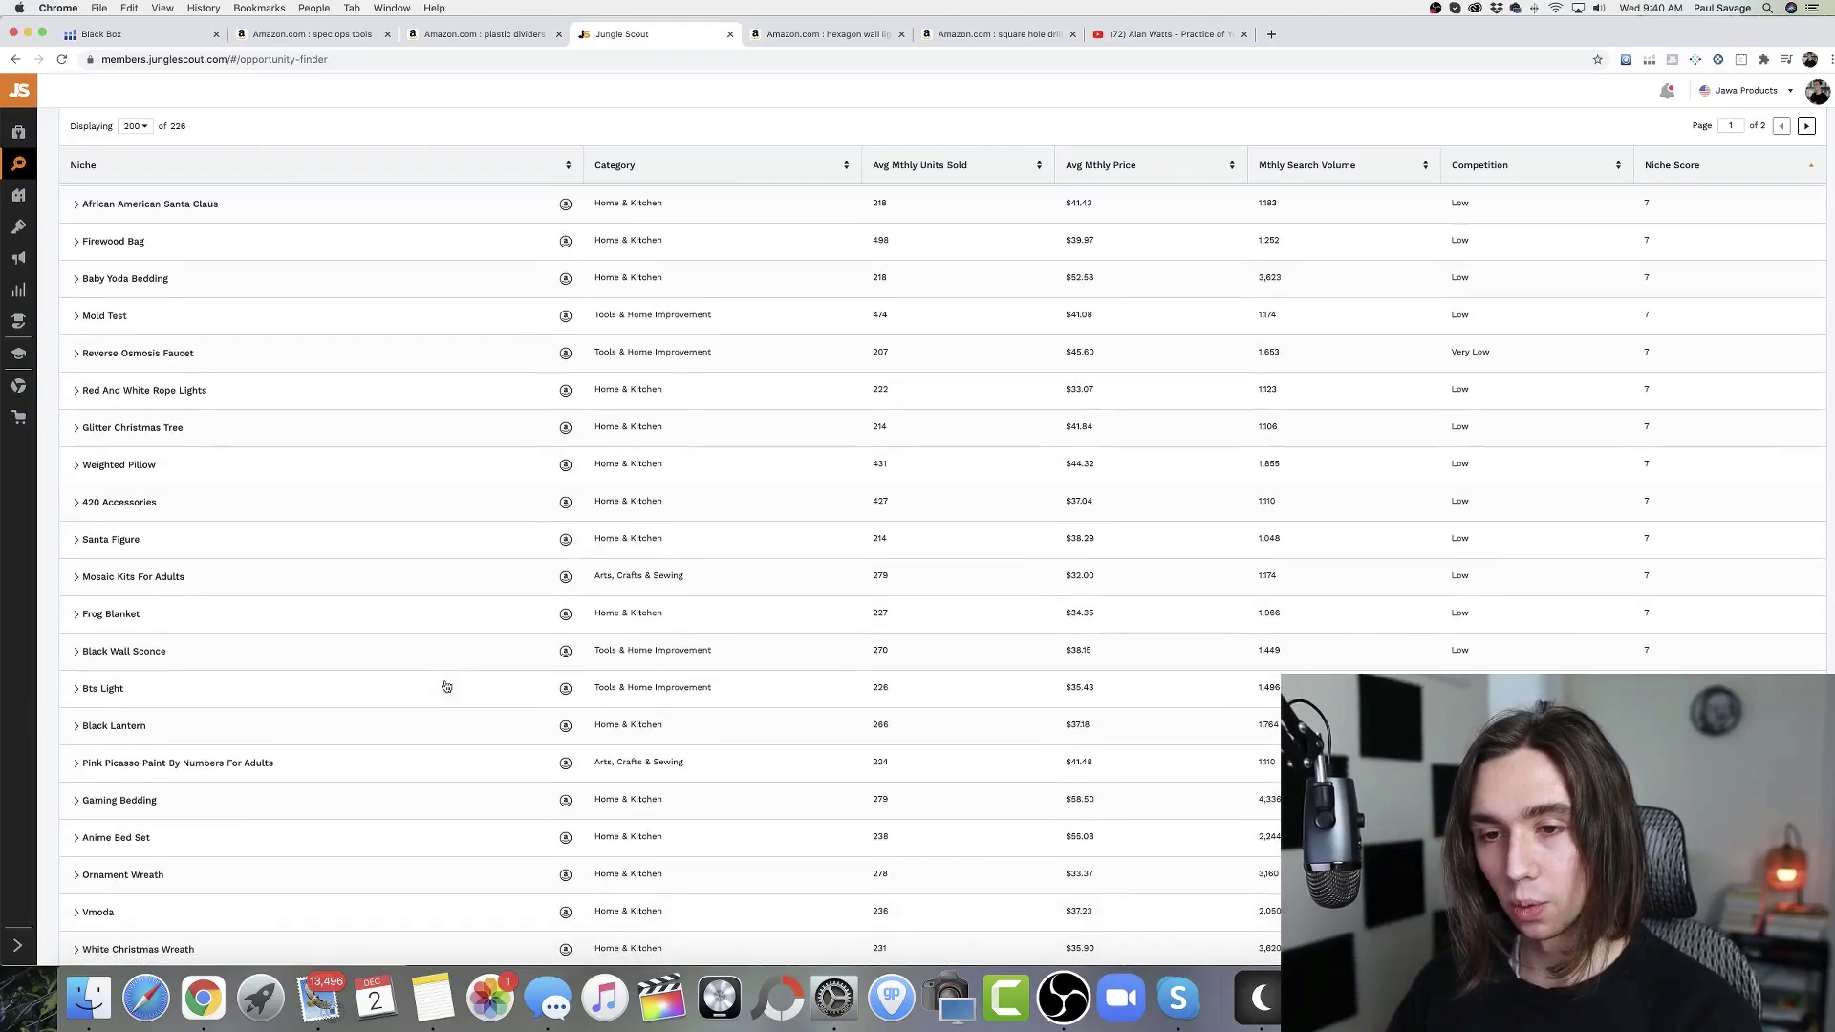
{"action": "scroll", "coordinate": [446, 686], "scroll_direction": "down", "scroll_amount": 4}
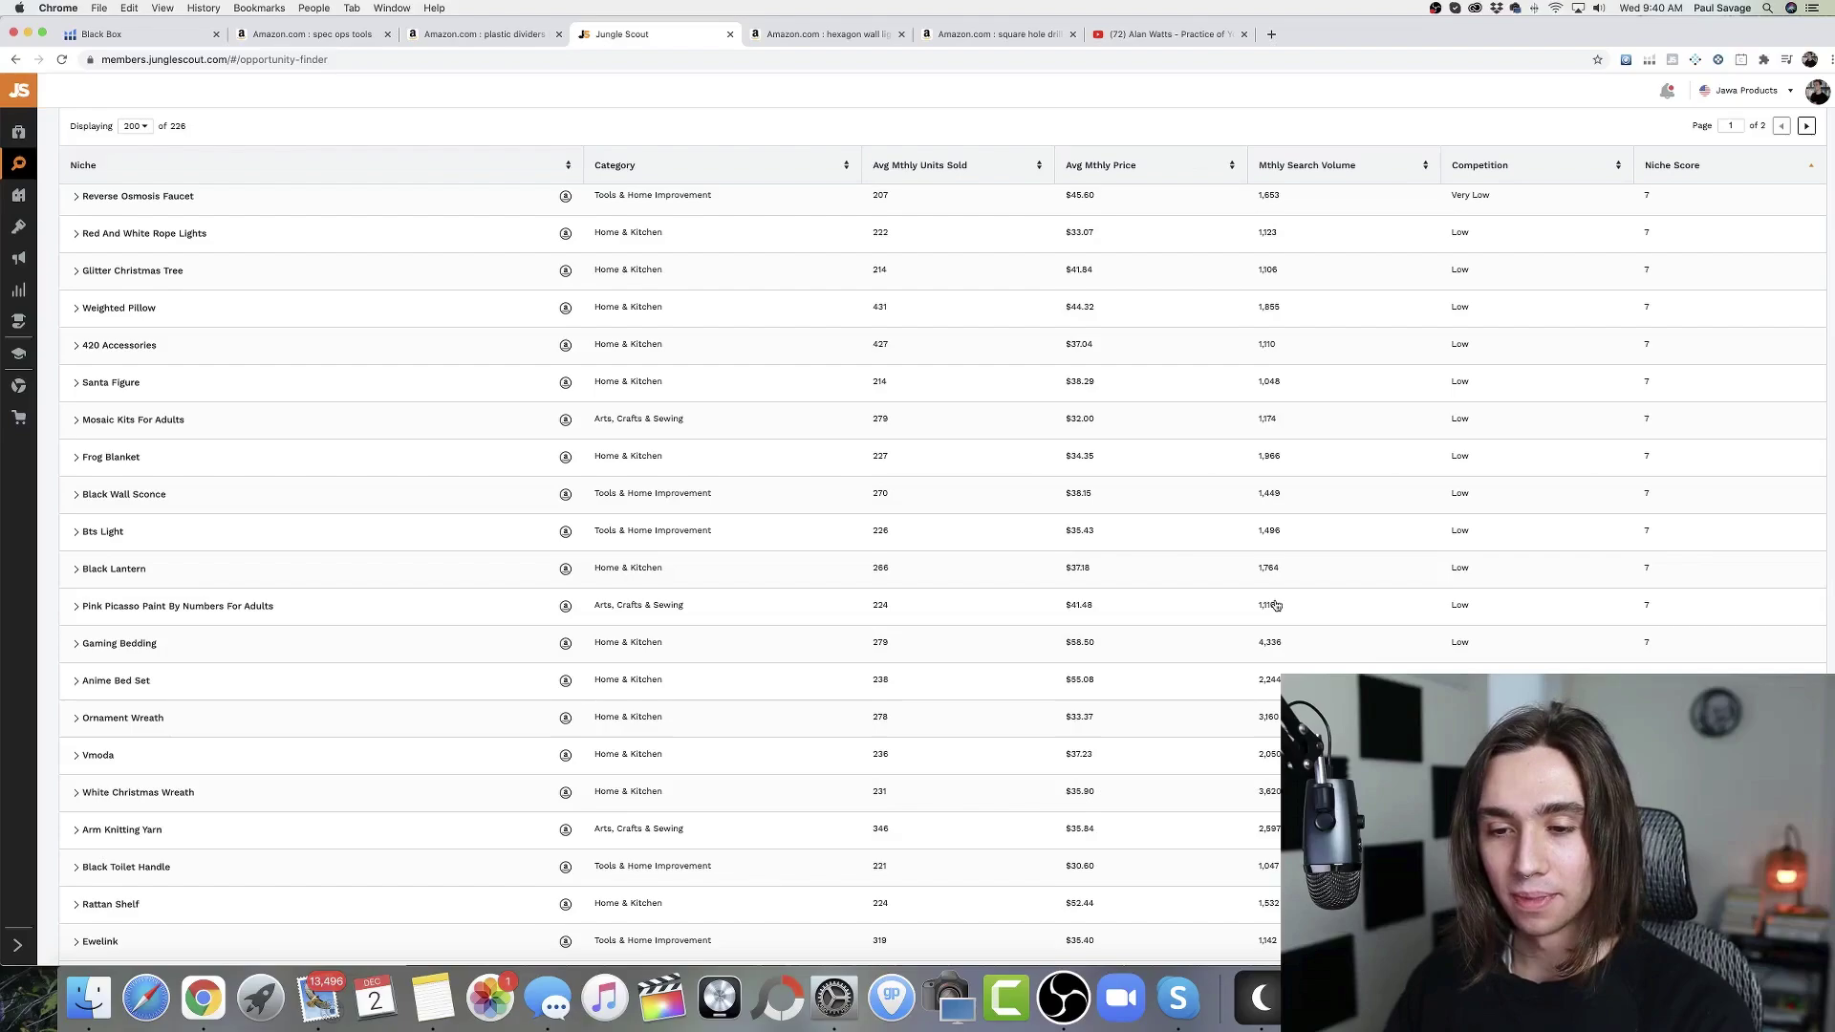
{"action": "scroll", "coordinate": [450, 728], "scroll_direction": "down", "scroll_amount": 5}
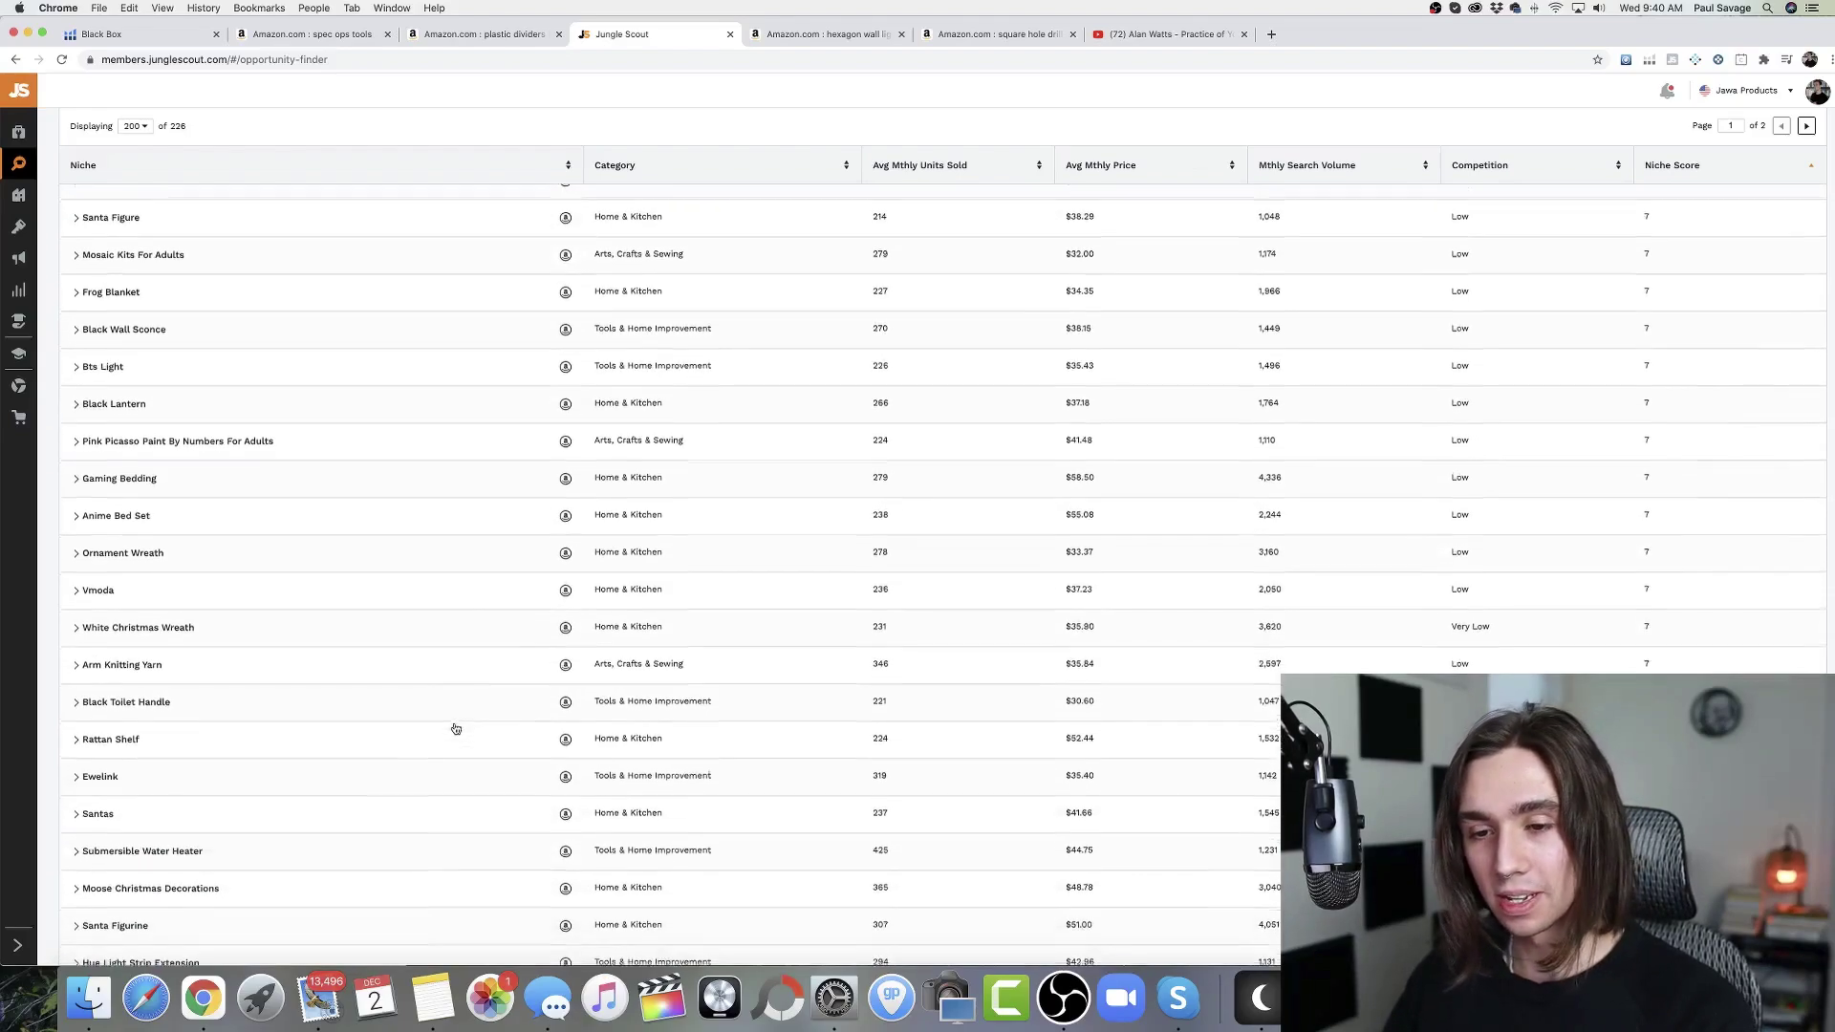
{"action": "scroll", "coordinate": [450, 727], "scroll_direction": "down", "scroll_amount": 1}
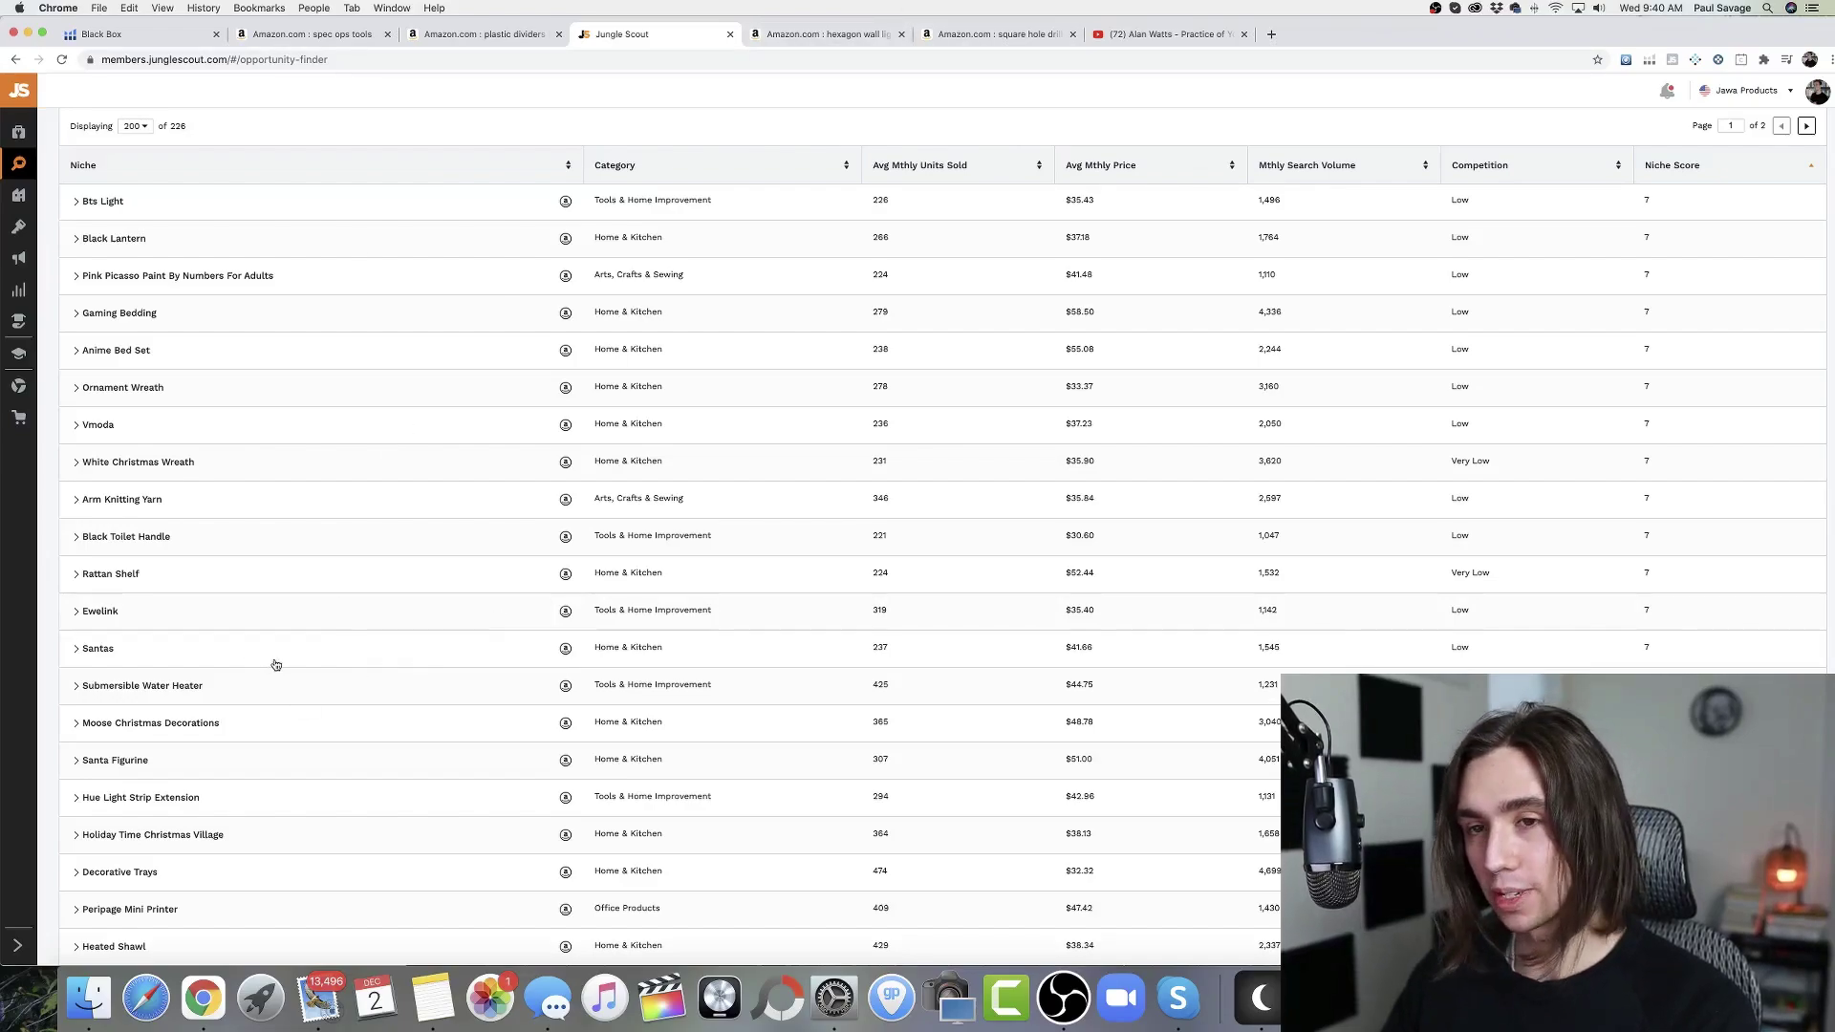
{"action": "scroll", "coordinate": [466, 635], "scroll_direction": "down", "scroll_amount": 4}
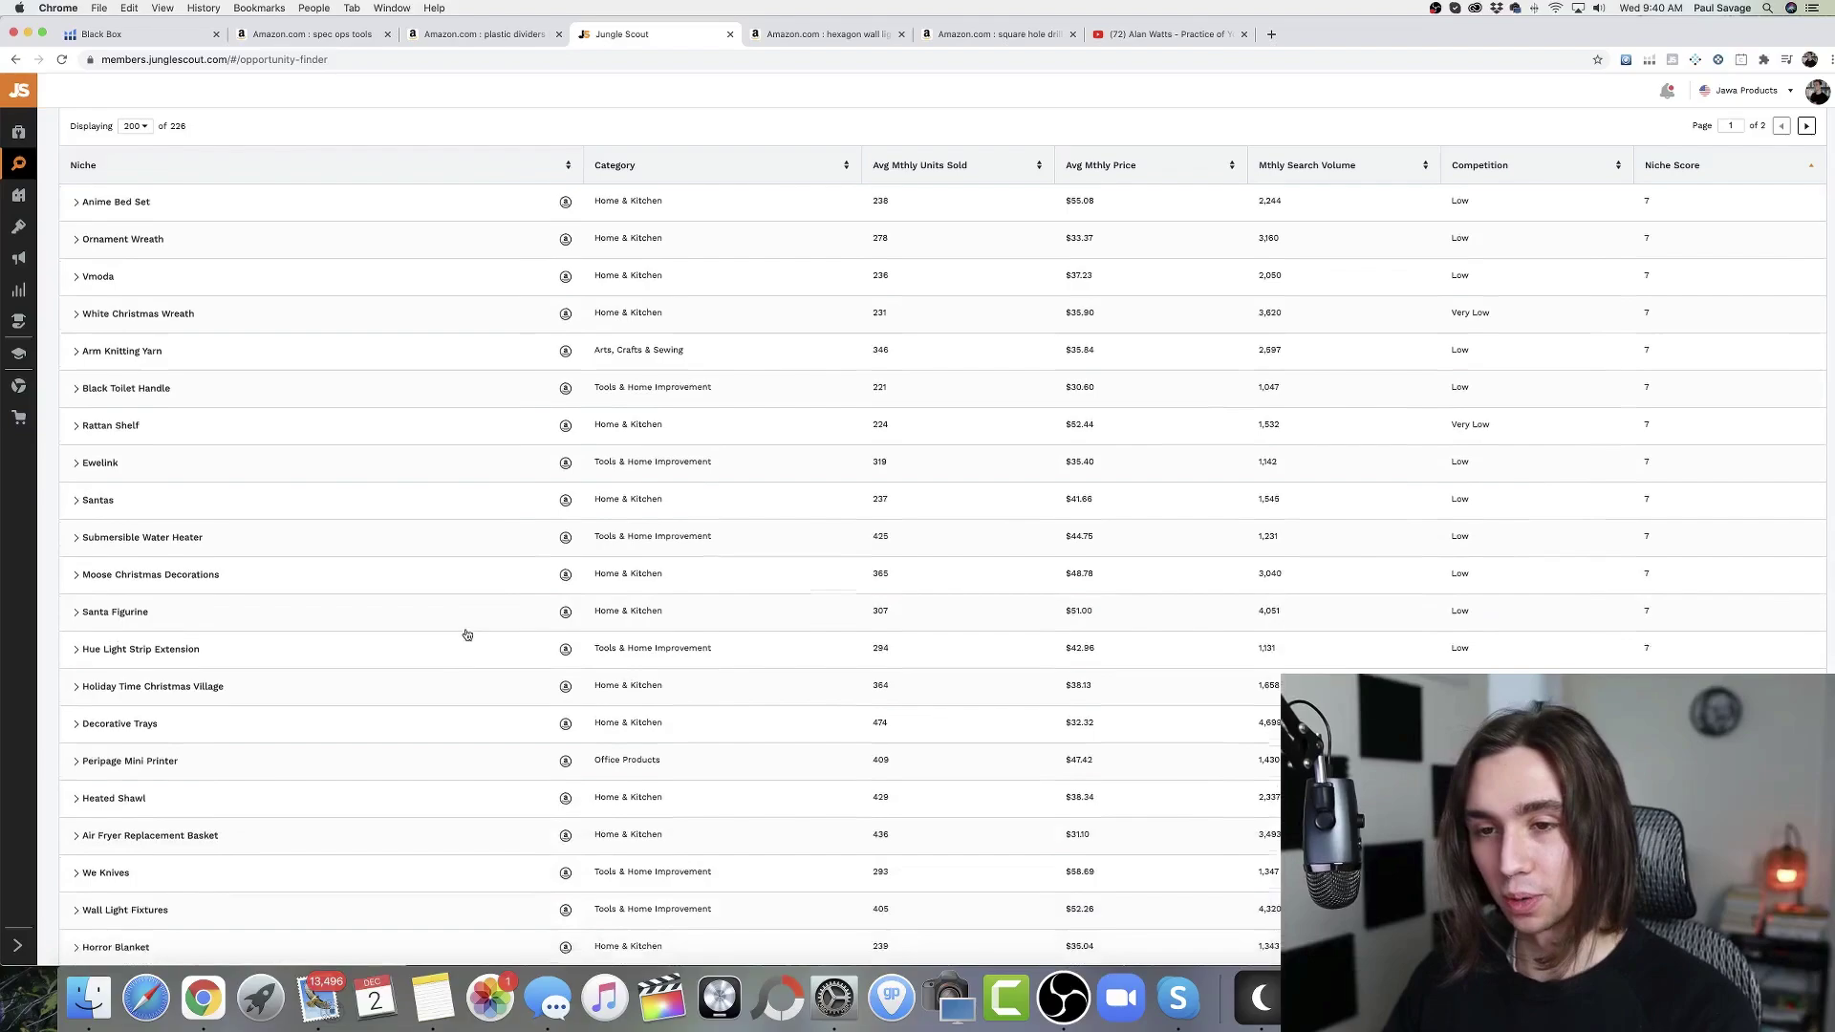
{"action": "scroll", "coordinate": [467, 634], "scroll_direction": "down", "scroll_amount": 2}
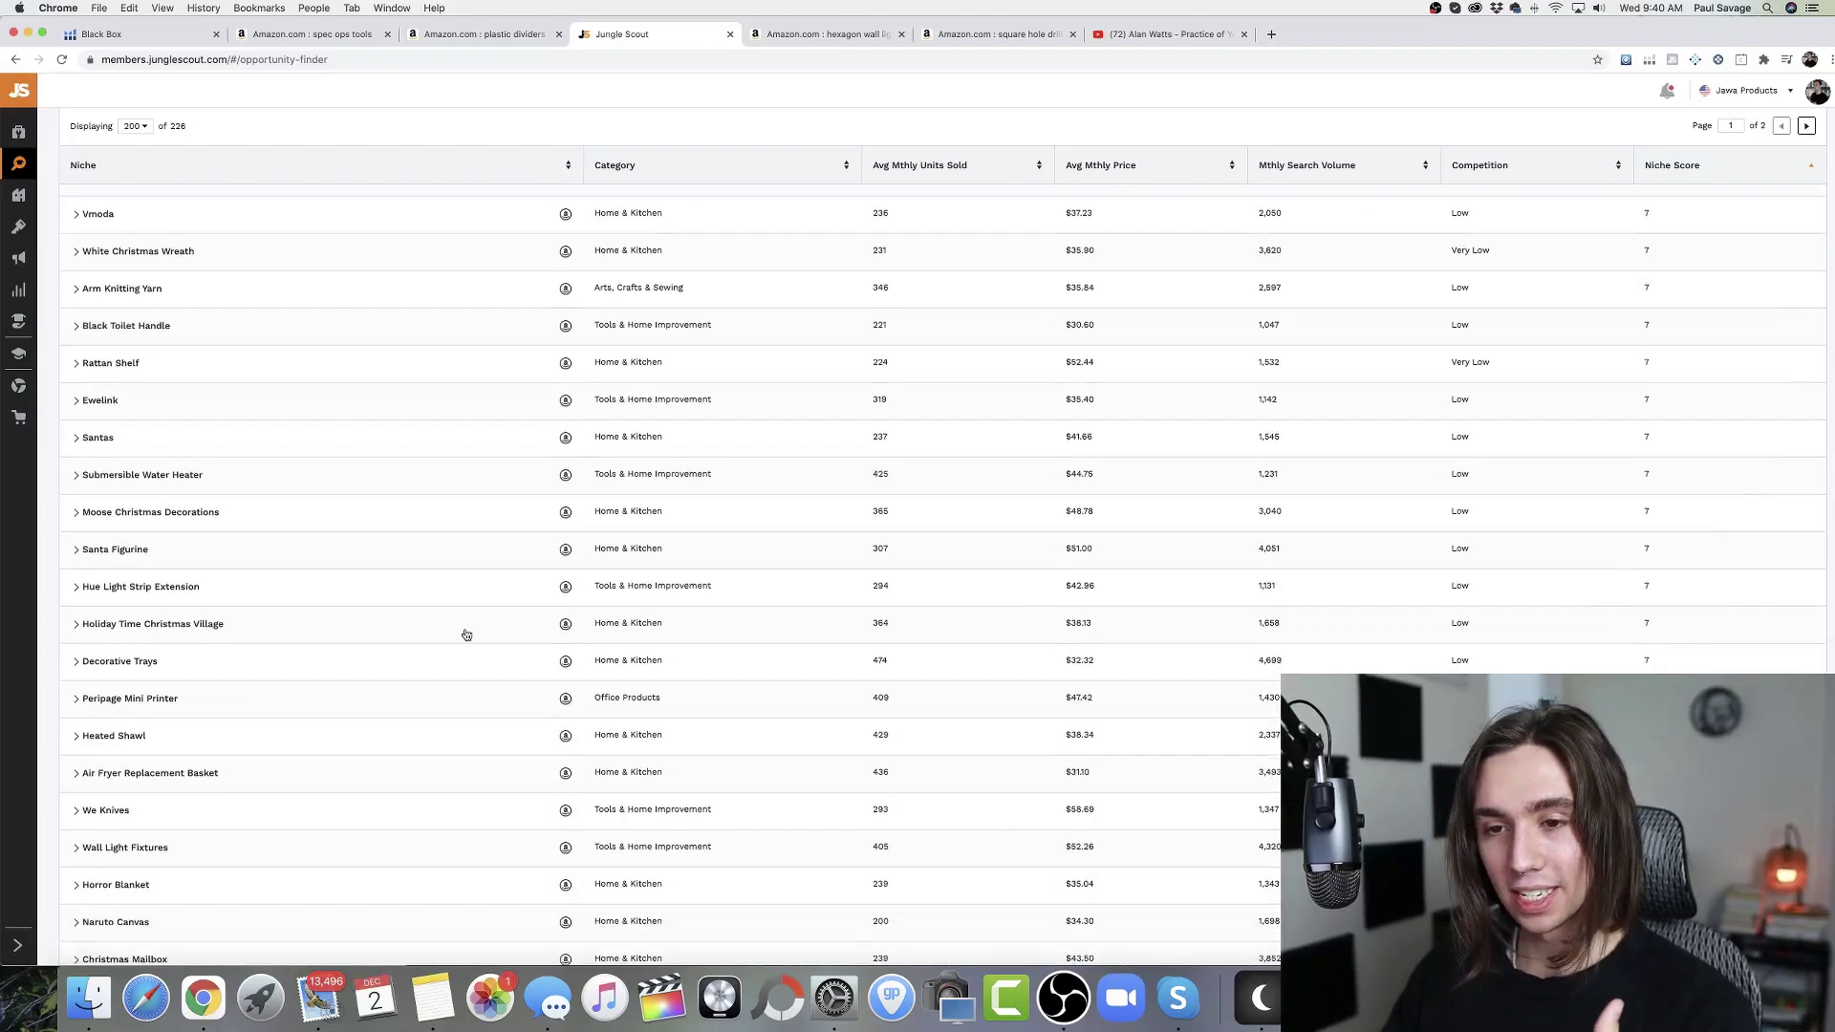